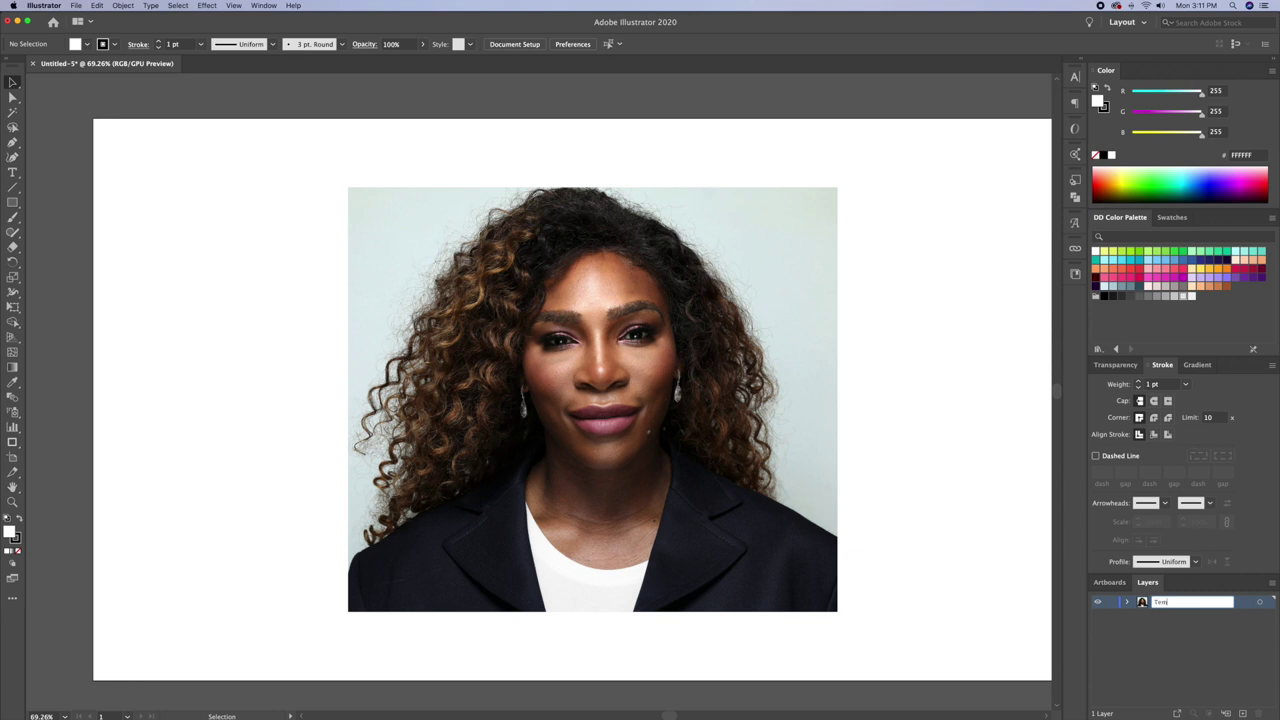
Turn the photo layer into a Template layer dimmed to 50%, then zoom in on the face
double_click(1142, 602)
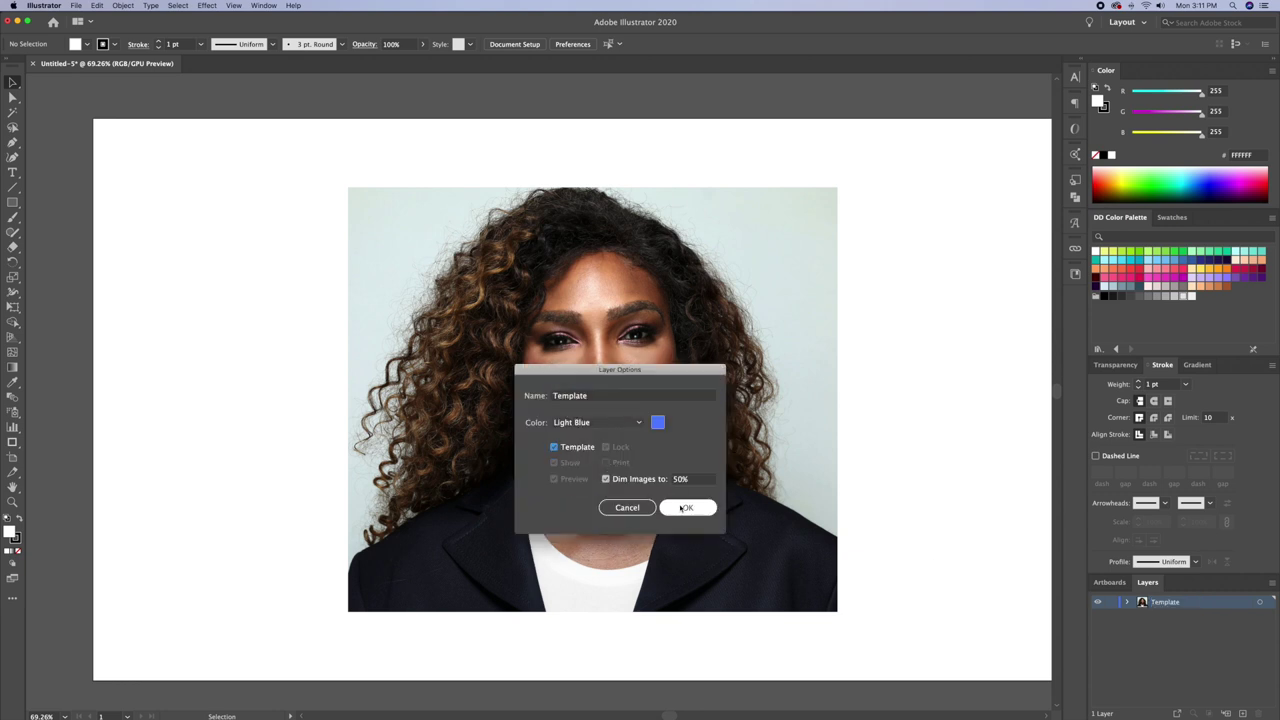
left_click(679, 507)
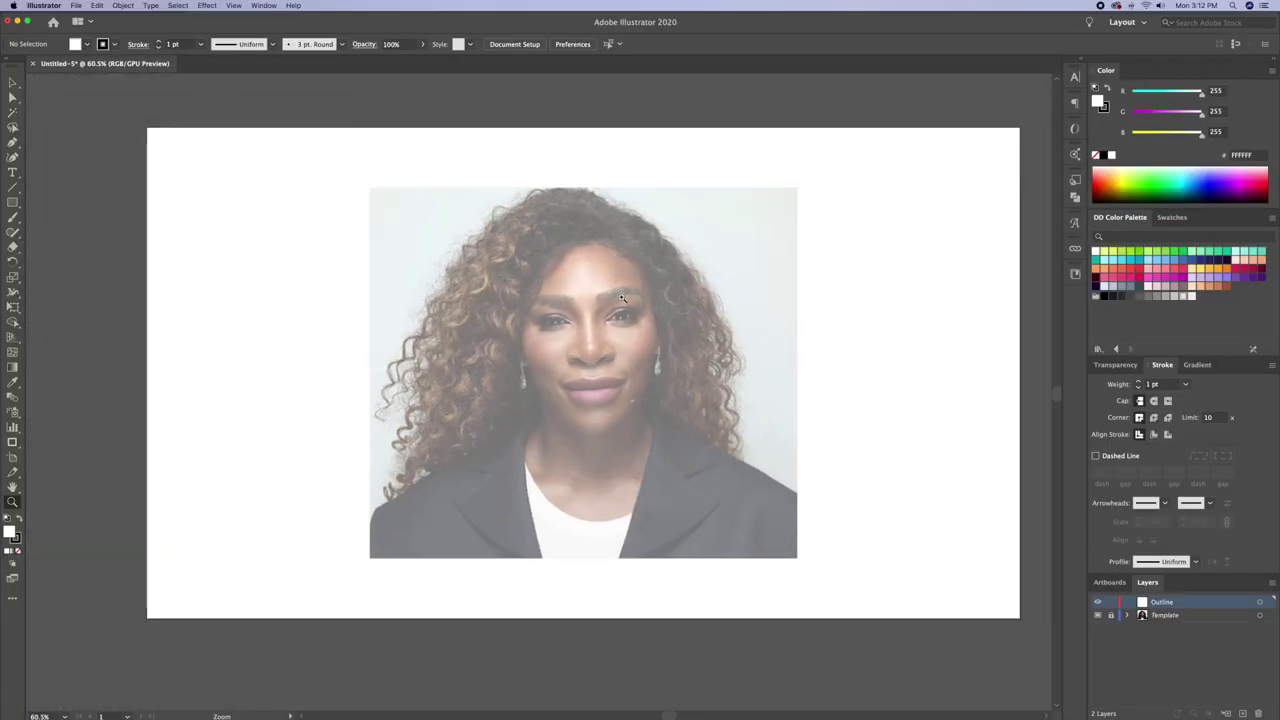
left_click_drag(621, 298, 981, 246)
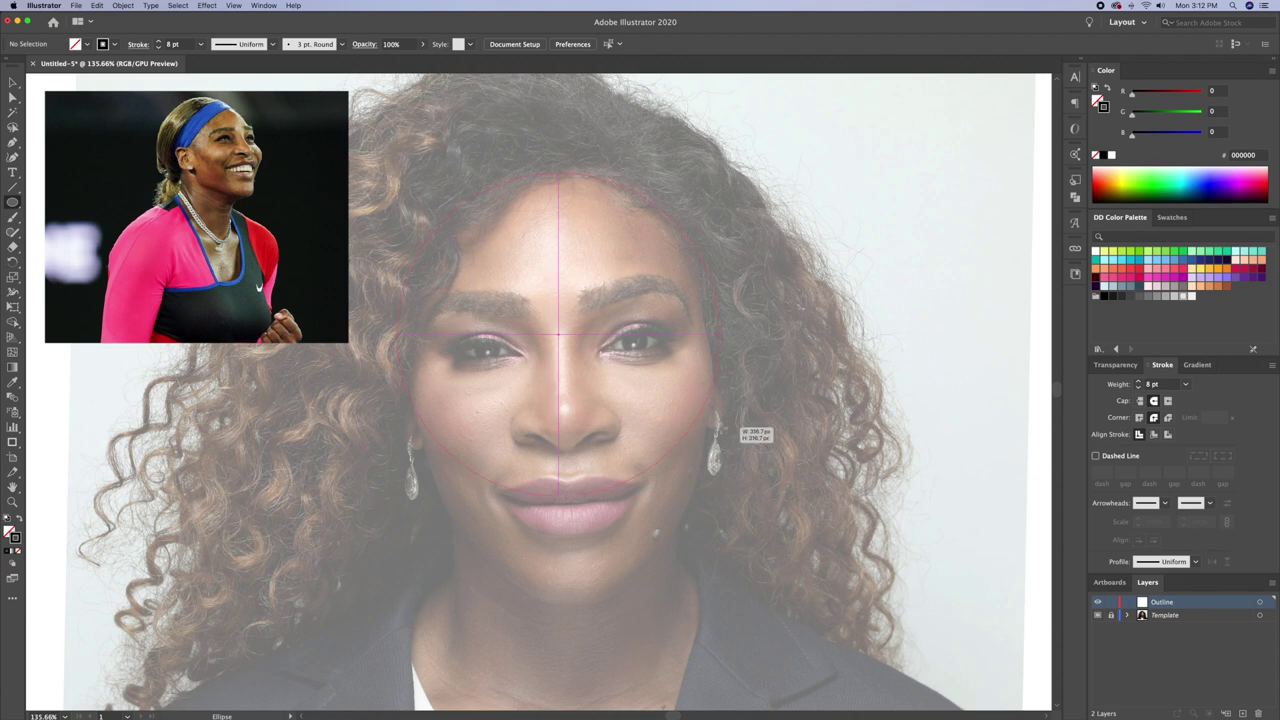
Draw an 8 pt ellipse around the face and delete its right segments, leaving the left arc
left_click_drag(720, 425, 724, 426)
key("v")
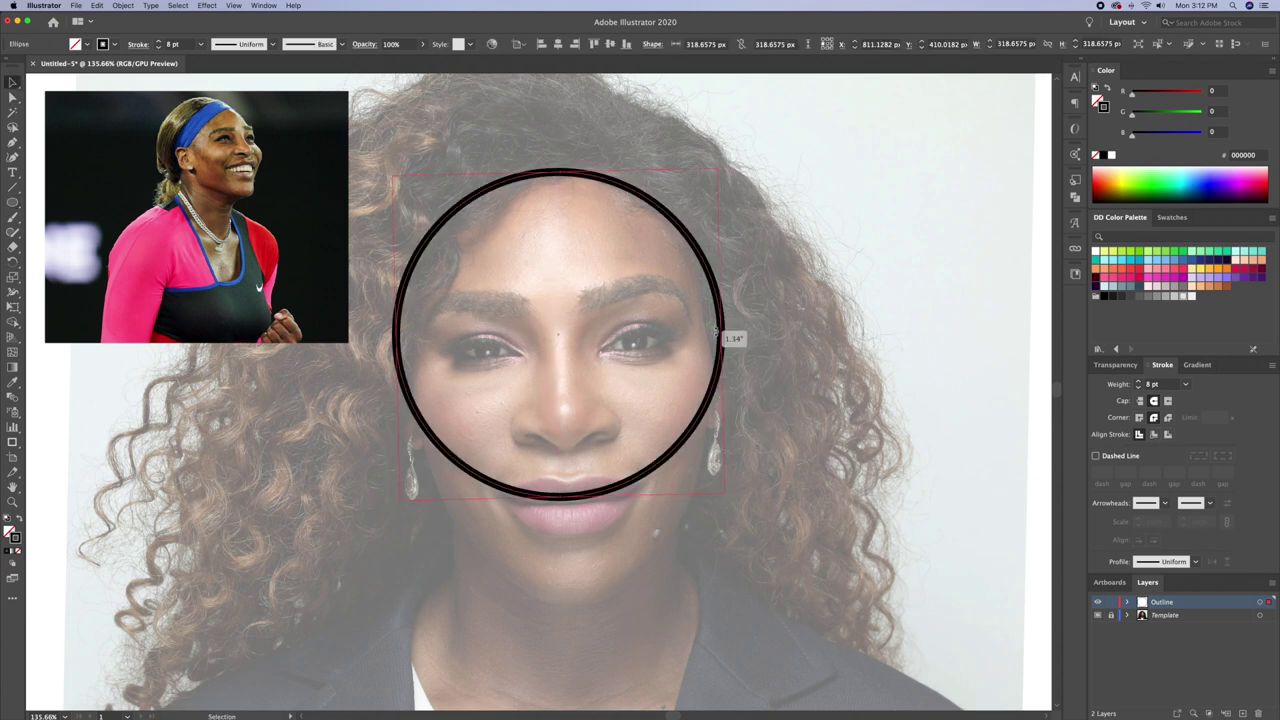
key("a")
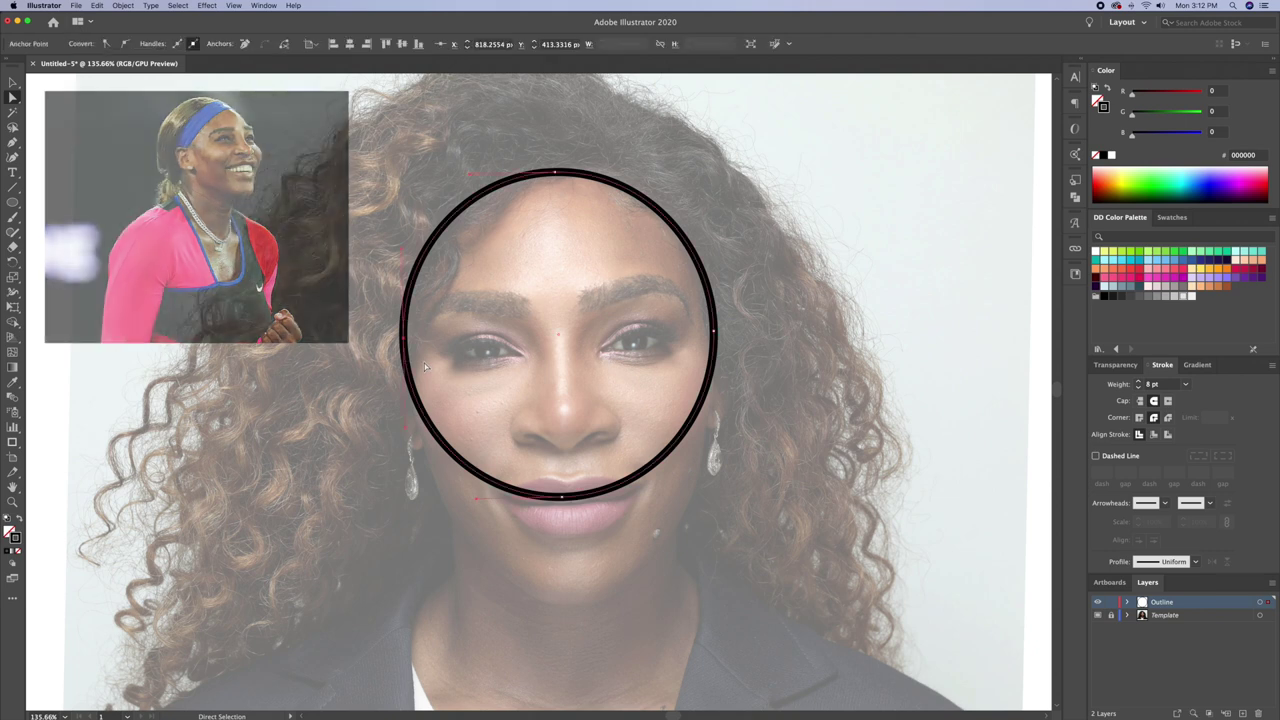
left_click(700, 260)
key("Delete")
left_click(710, 380)
key("Delete")
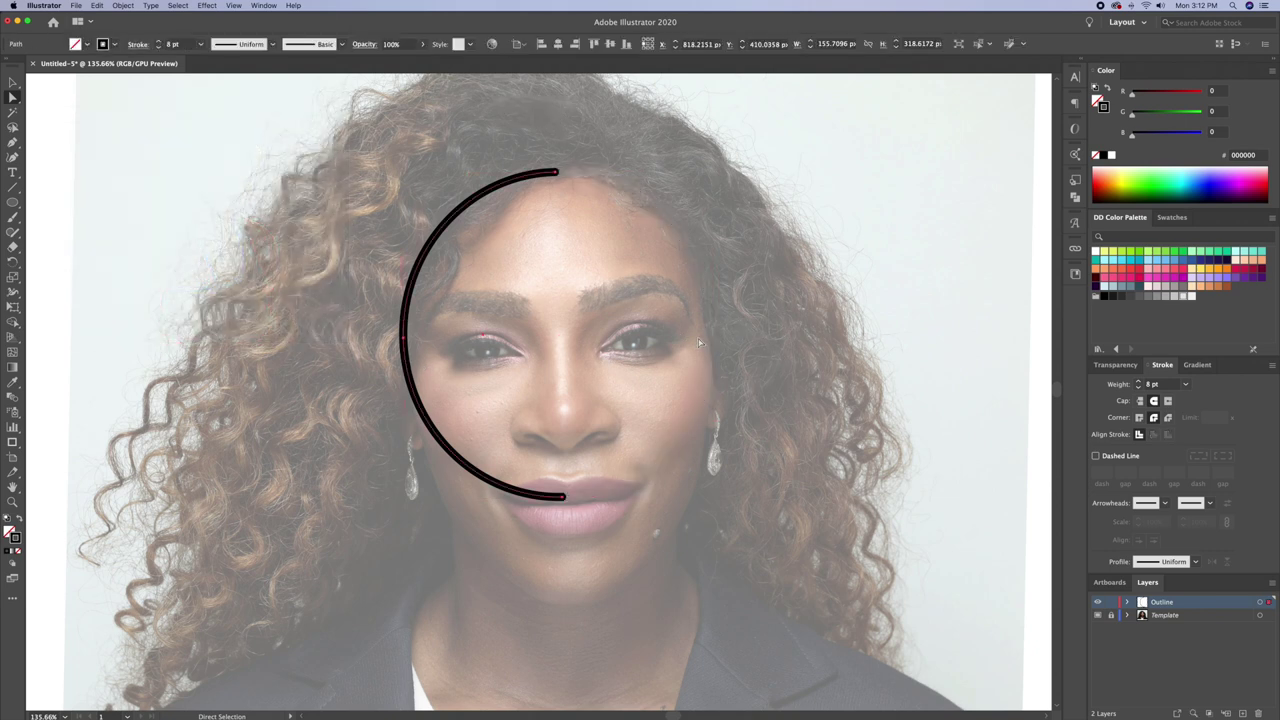
Add a jaw curve from the arc at cheek level down below the jaw
key("z")
left_click_drag(440, 417, 452, 417)
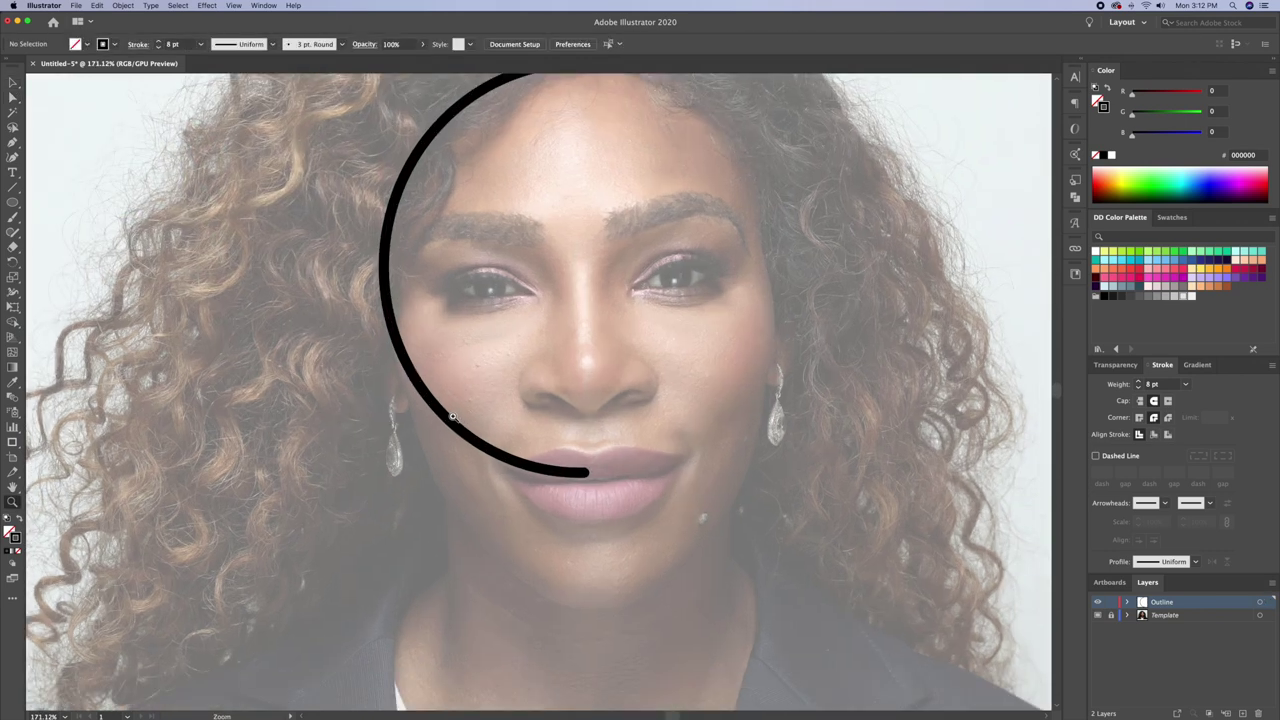
left_click(399, 318)
left_click(447, 507)
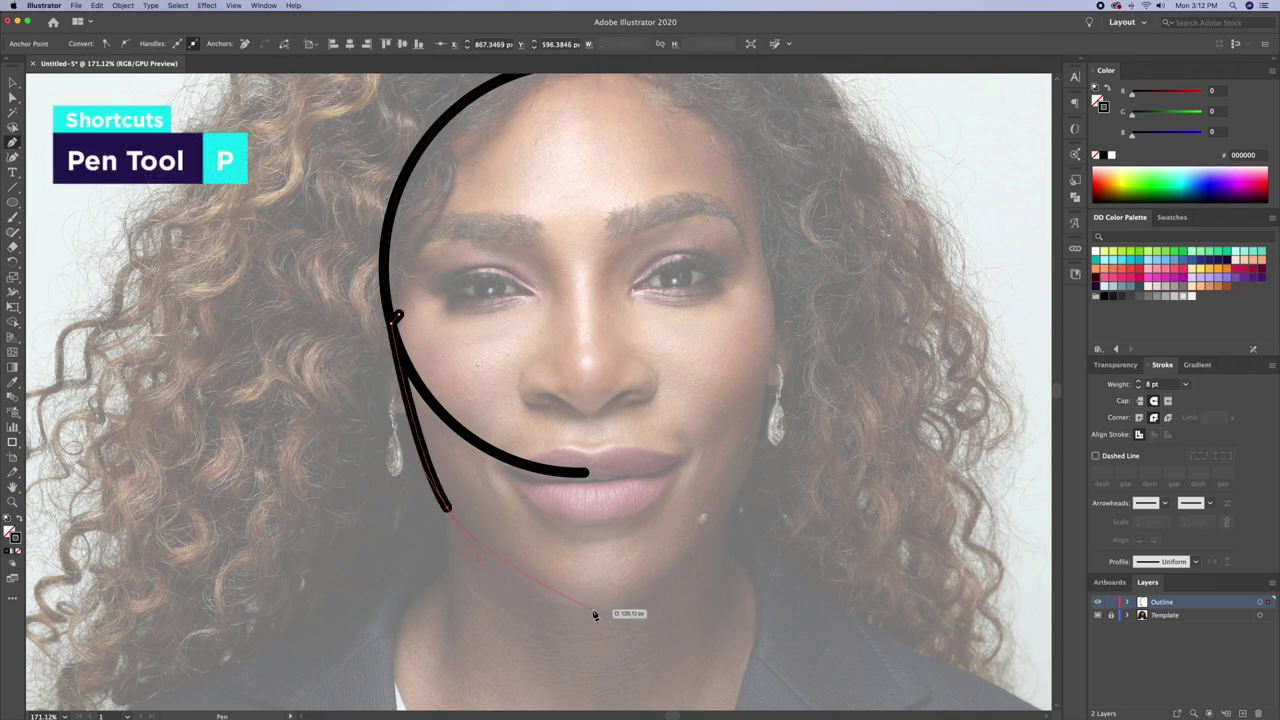
key("v")
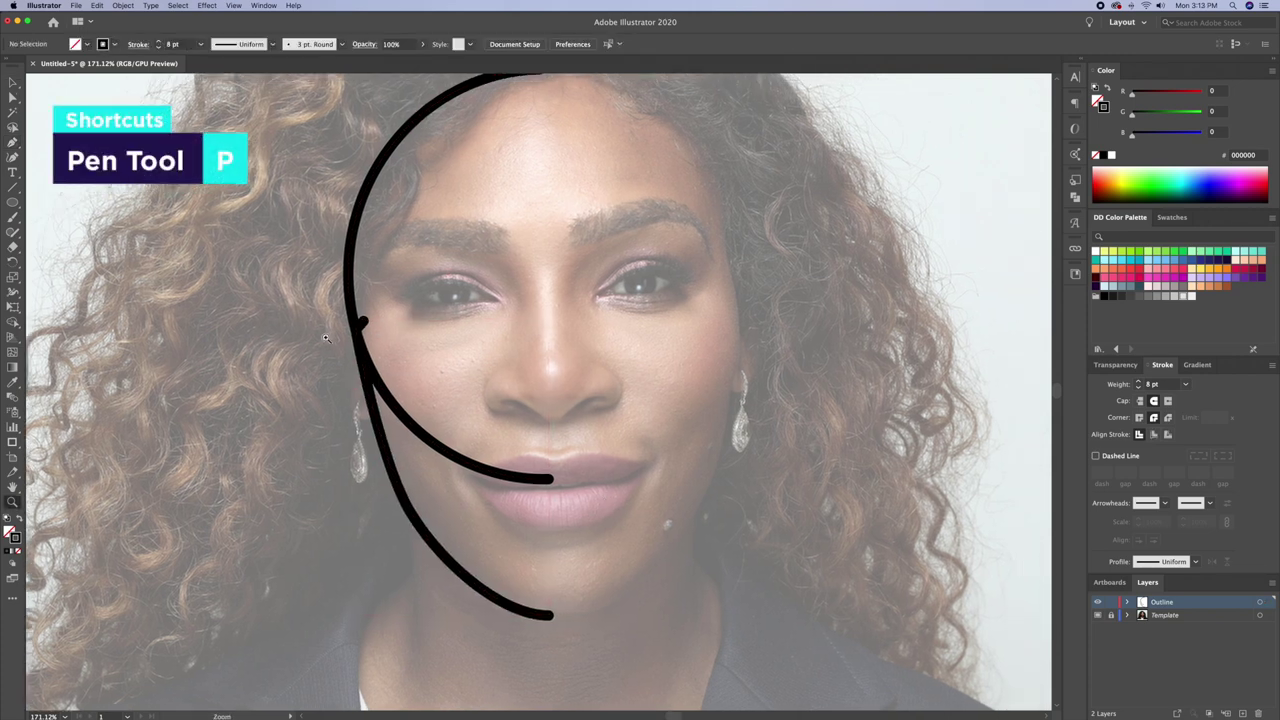
scroll(403, 348, "up", 5)
left_click(13, 322)
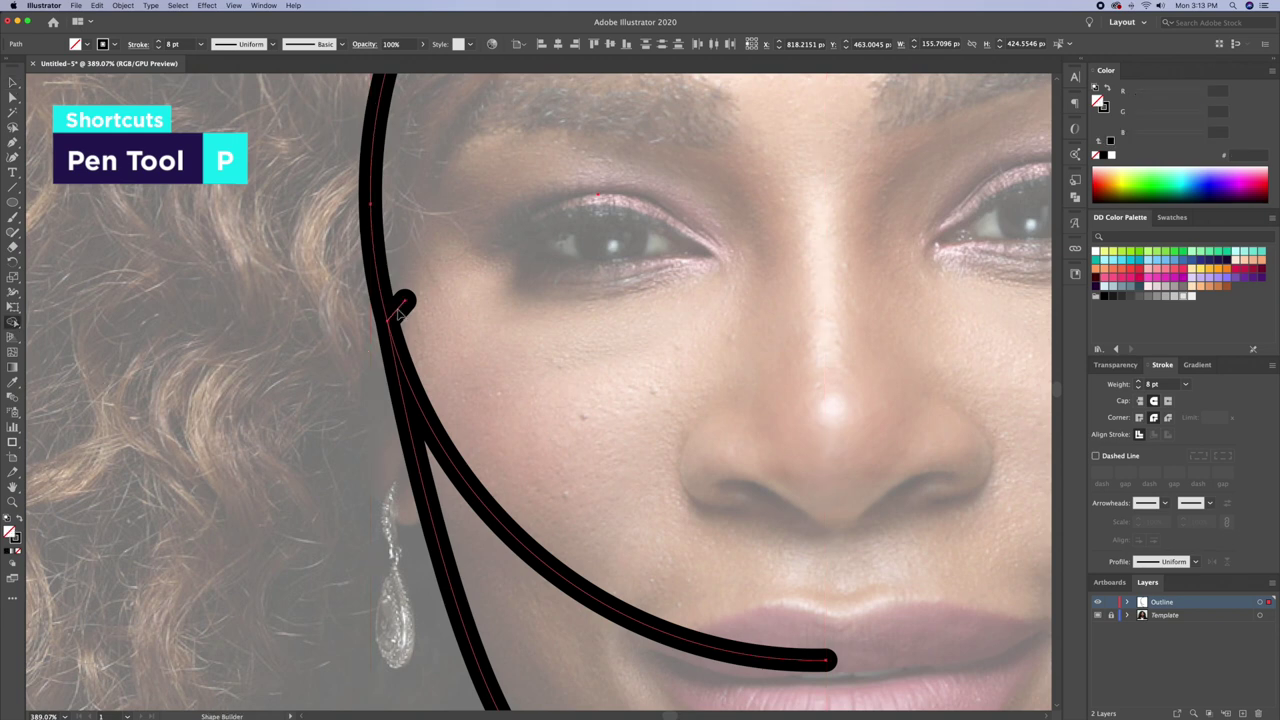
Remove the leftover arc section toward the lips with Shape Builder
left_click(476, 498, "alt")
right_click(386, 323)
left_click(420, 401)
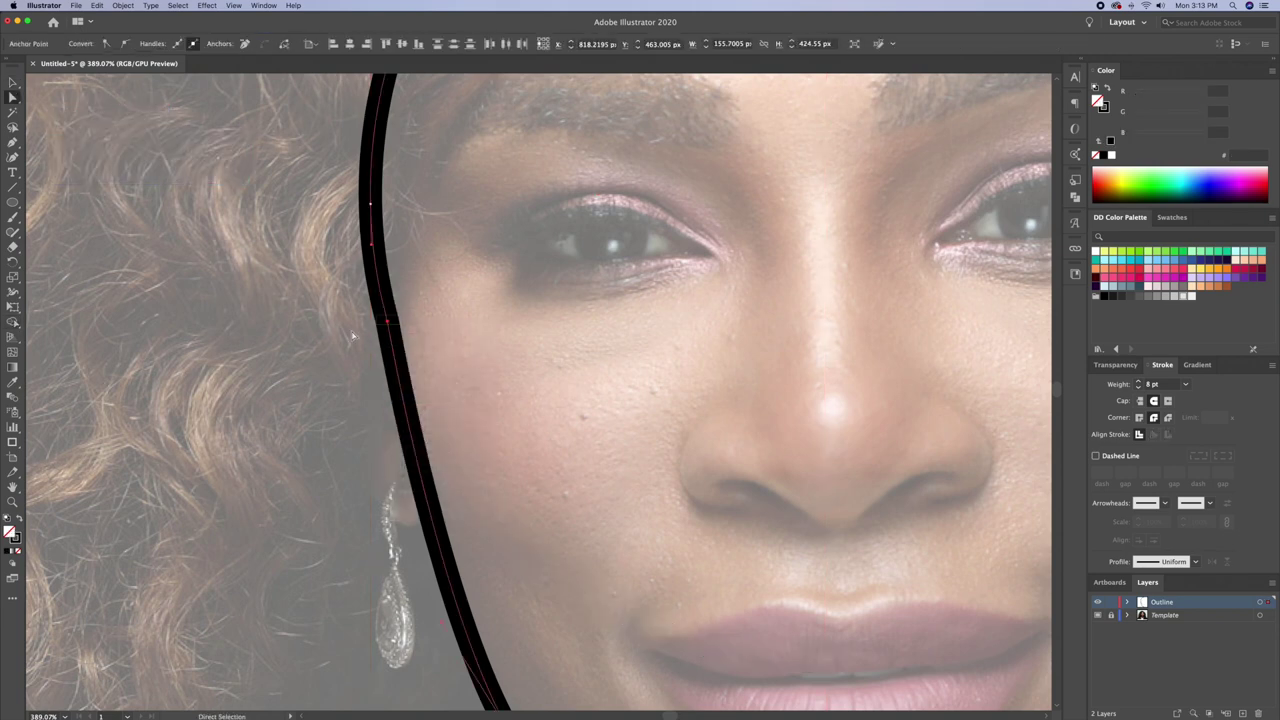
scroll(486, 363, "down", 5)
left_click(486, 363)
scroll(462, 317, "up", 2)
Draw the ear from the face outline down to the earlobe
left_click(454, 306)
left_click(417, 286)
left_click_drag(447, 422, 459, 460)
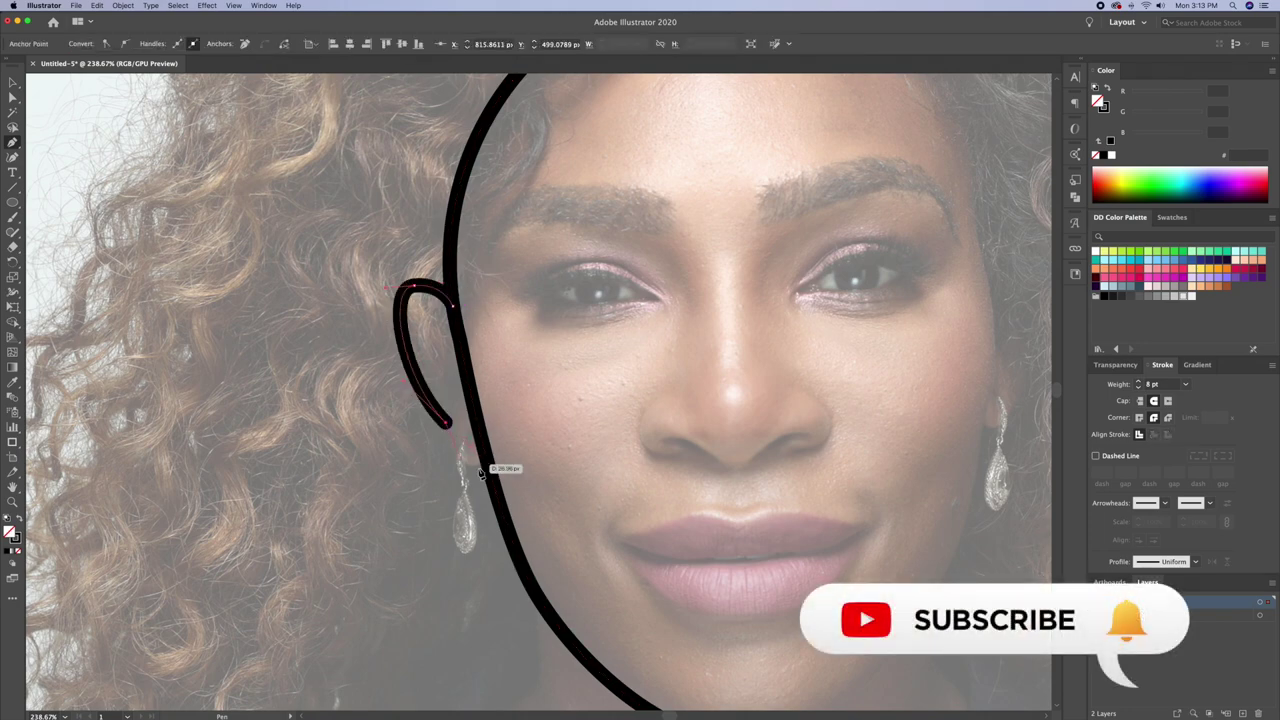
left_click(468, 458)
key("v")
left_click(416, 425)
scroll(416, 425, "up", 2)
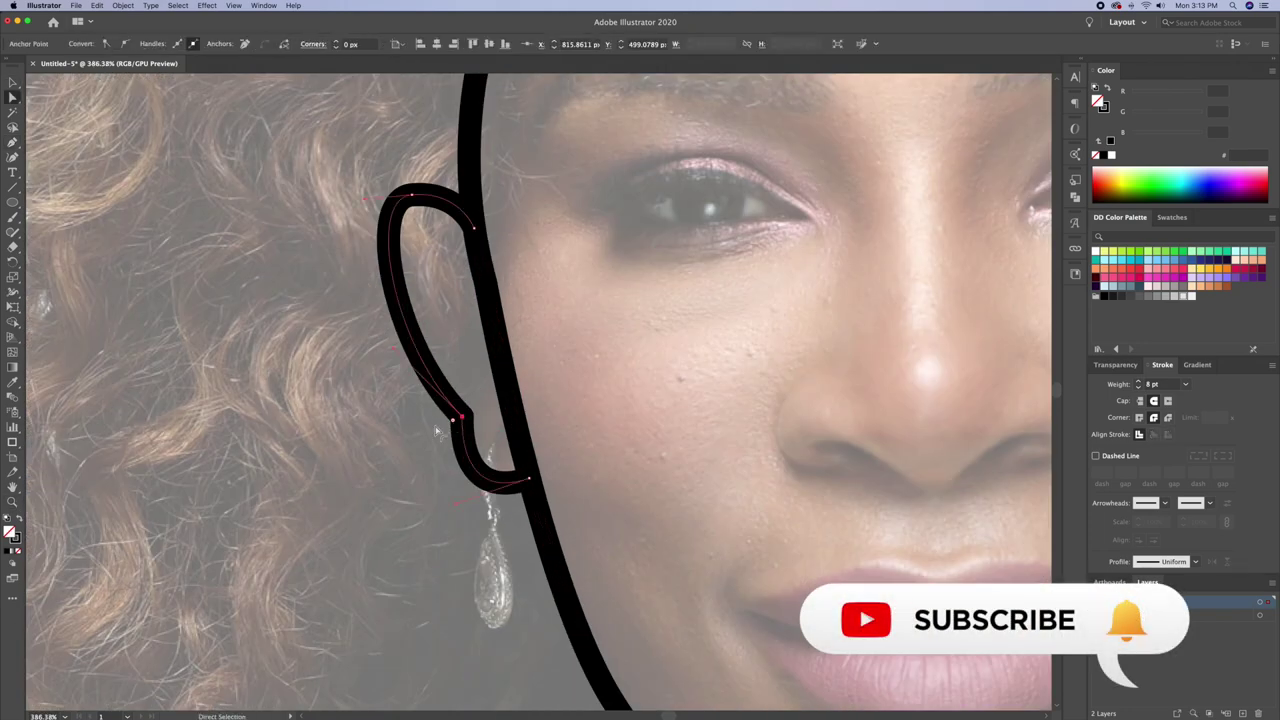
key("z")
left_click_drag(569, 267, 506, 303)
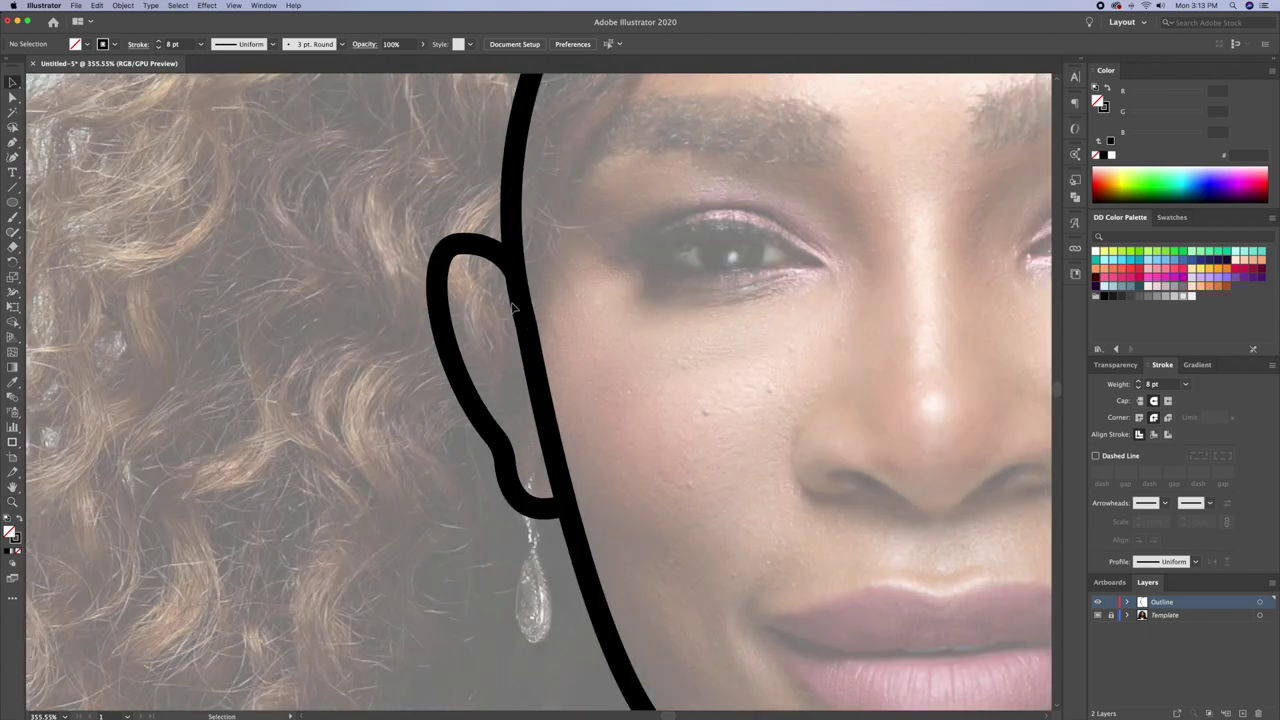
Draw the upper and lower inner ear strokes plus a small earlobe stroke
left_click(521, 323)
key("p")
left_click(467, 301)
key("v")
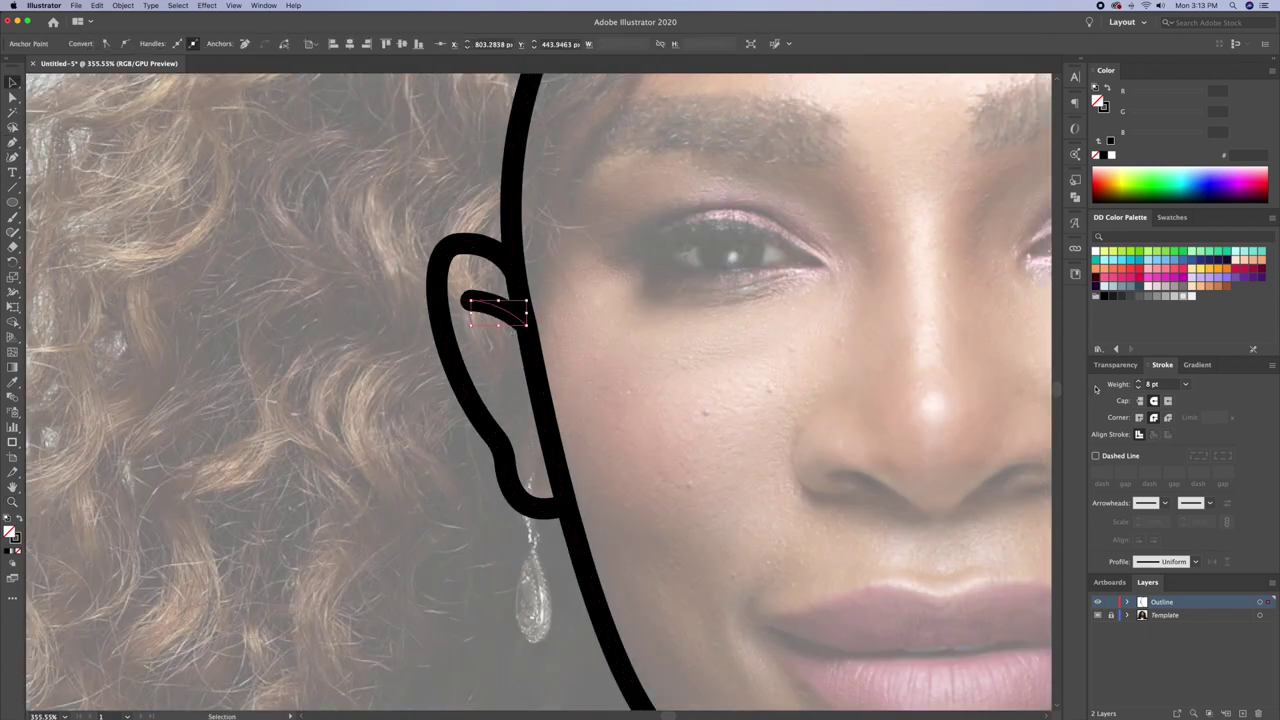
scroll(600, 345, "up", 2)
key("p")
left_click_drag(466, 299, 484, 390)
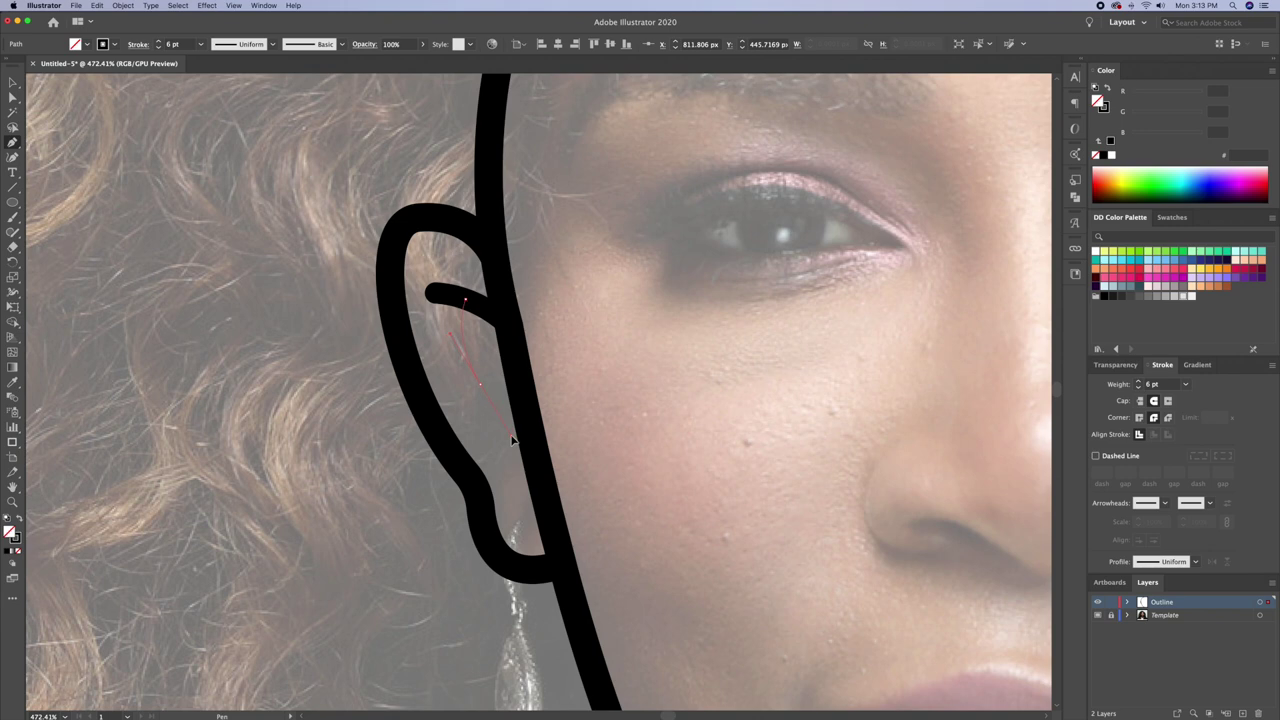
key("v")
left_click(556, 489)
left_click_drag(527, 486, 566, 479)
key("v")
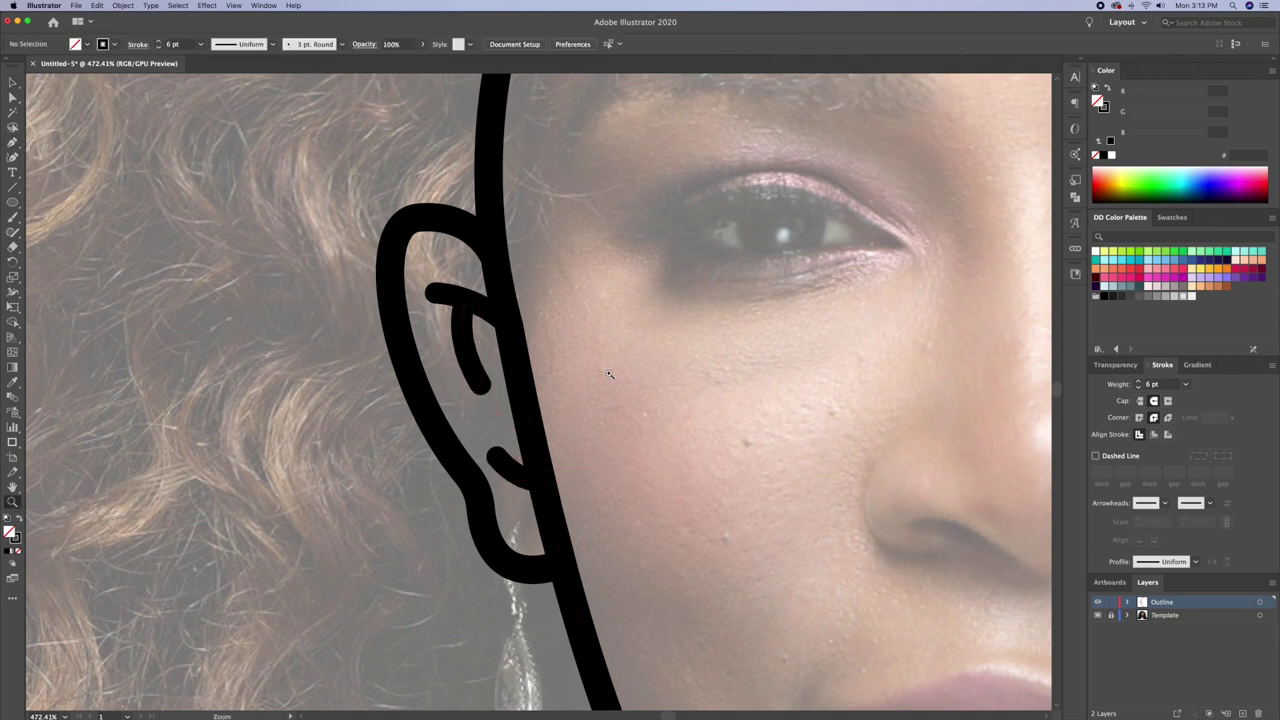
scroll(430, 325, "up", 2)
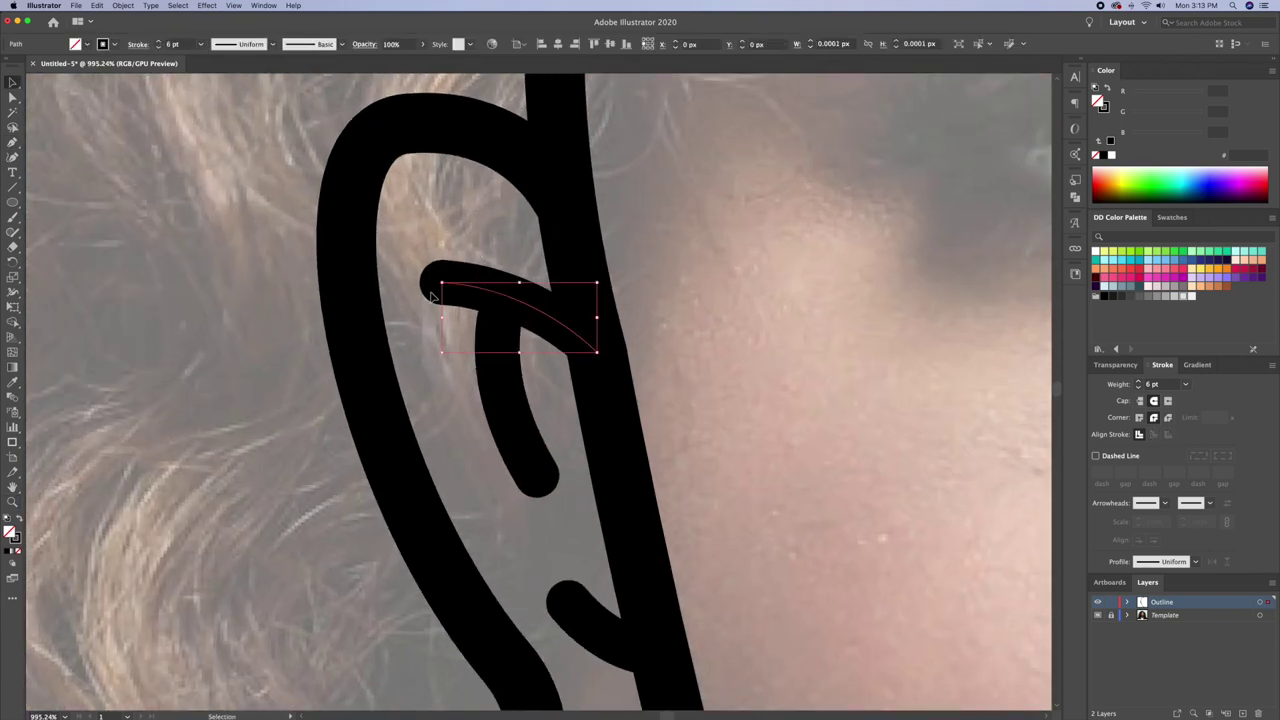
Taper the inner ear strokes with the Width Tool
key("shift+w")
left_click_drag(471, 314, 470, 312)
left_click_drag(500, 384, 560, 390)
scroll(549, 478, "down", 3)
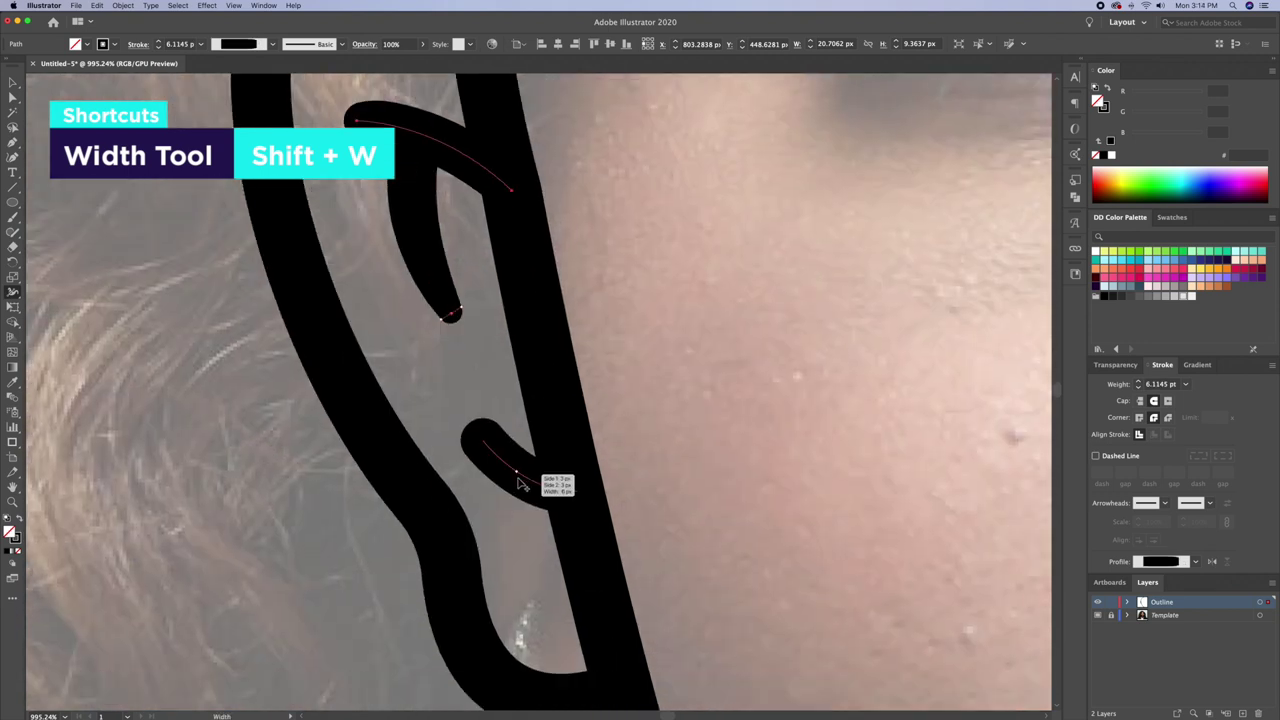
left_click_drag(523, 480, 518, 476)
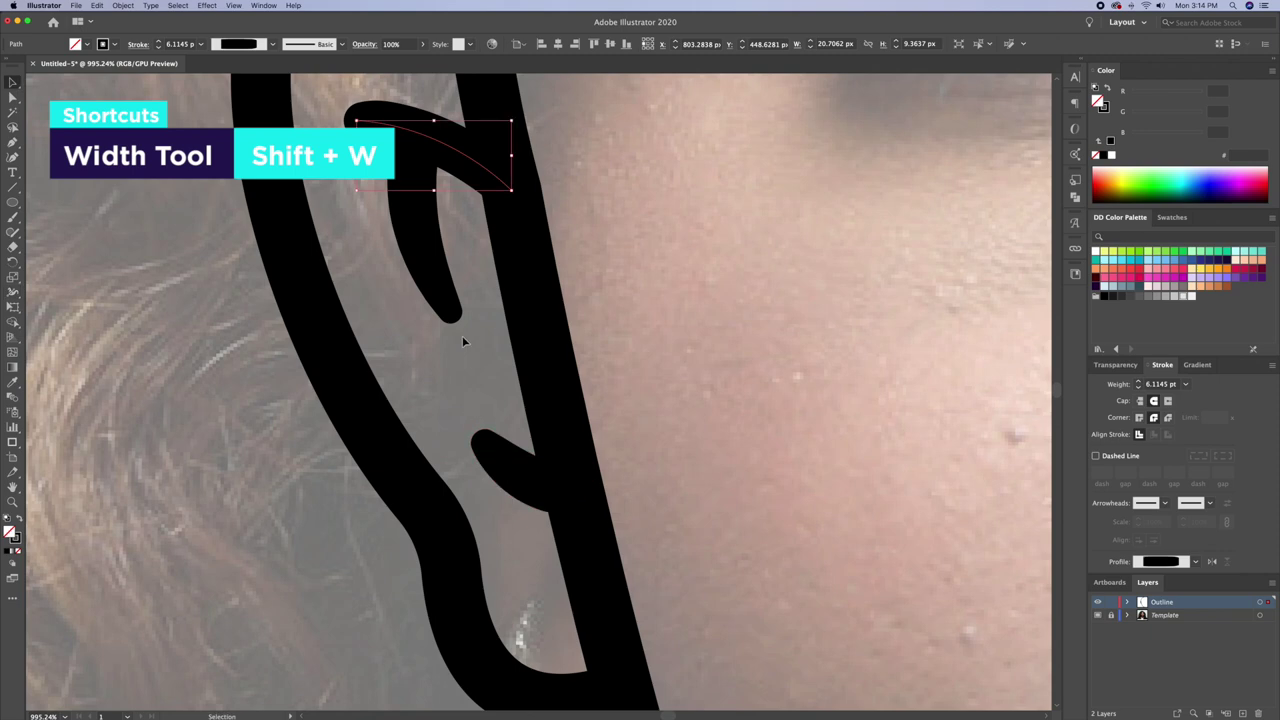
key("v")
left_click(754, 412)
scroll(754, 412, "down", 10)
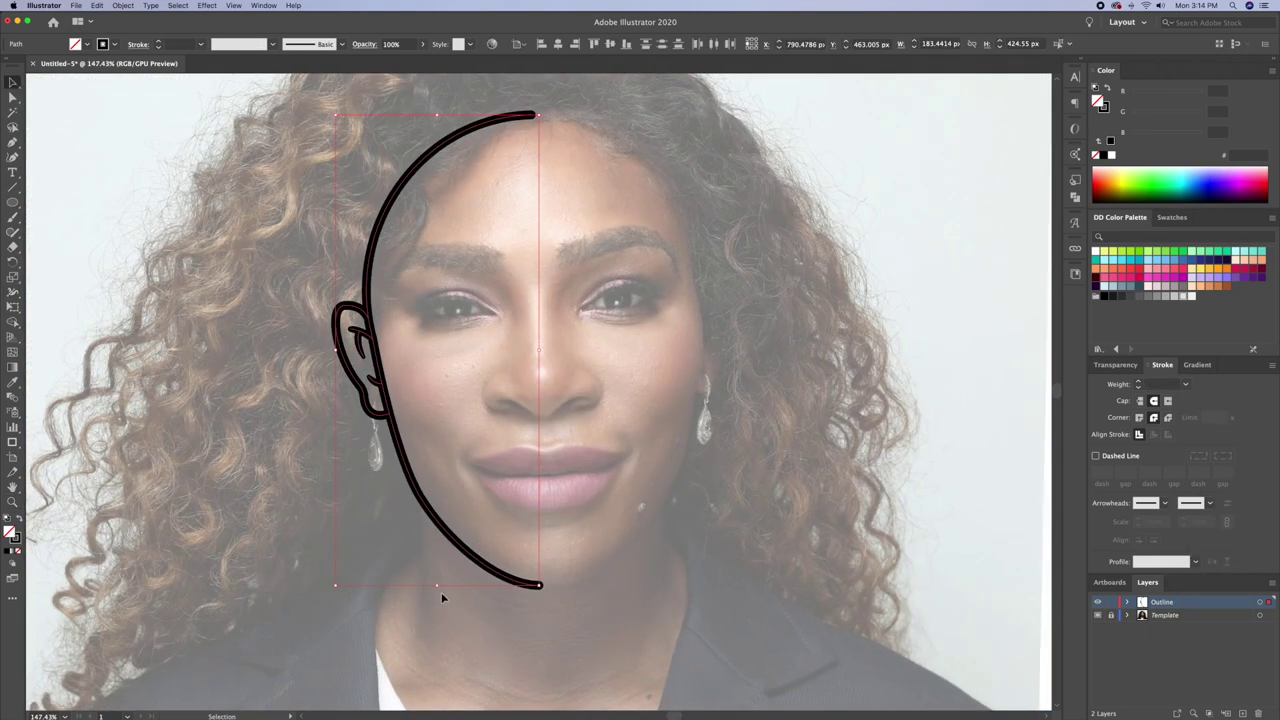
Draw a vertical neck line dropping straight down from the jawline
scroll(443, 597, "up", 3)
left_click(420, 369)
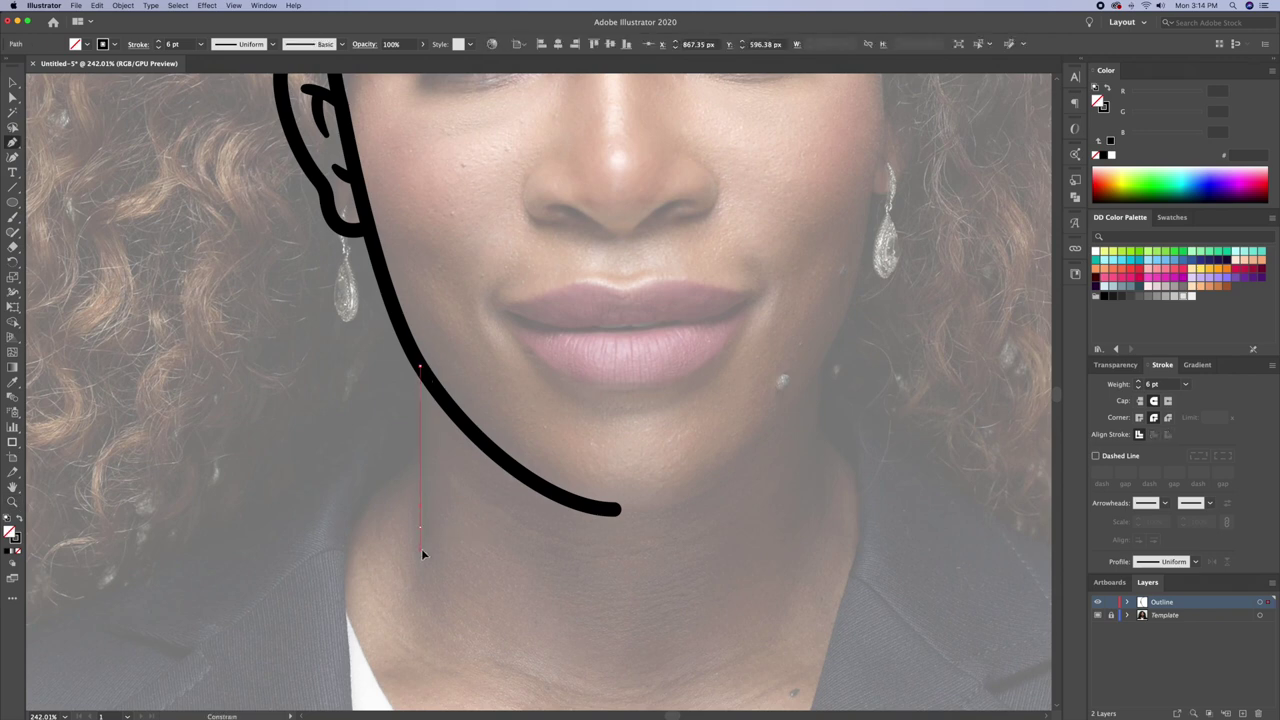
left_click(420, 528)
left_click(439, 558, "ctrl")
scroll(451, 399, "down", 3)
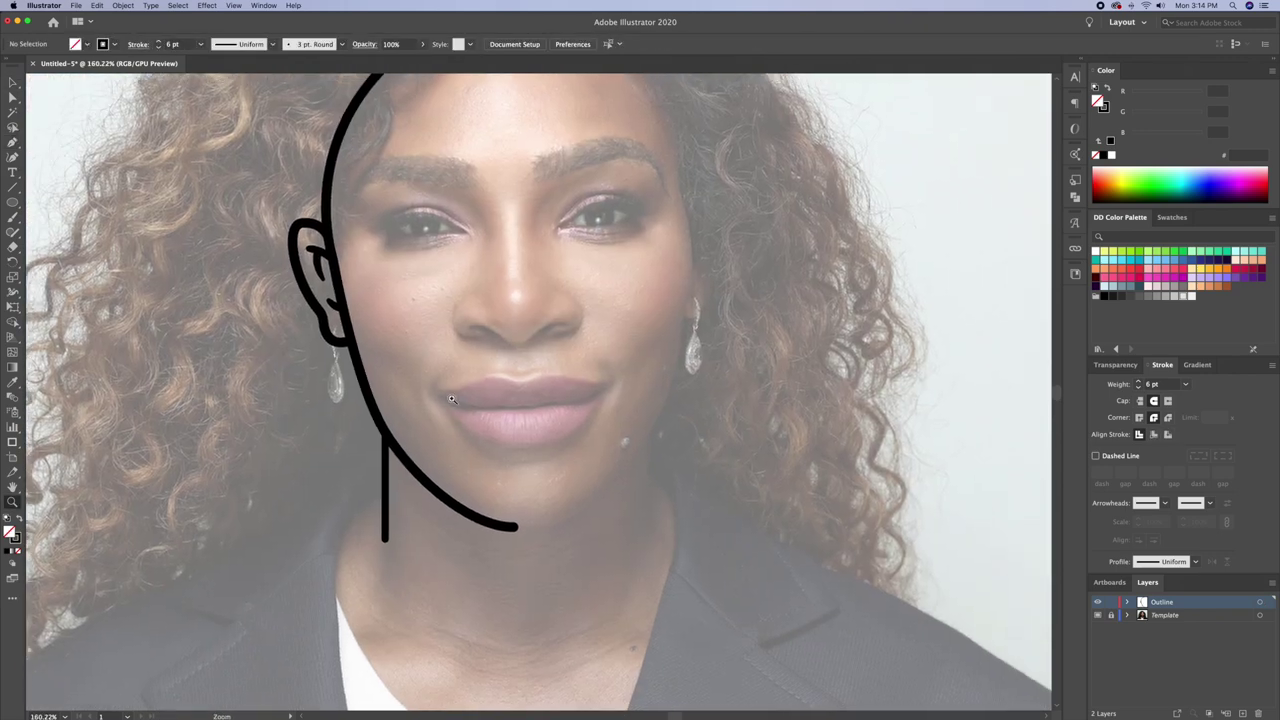
scroll(451, 399, "down", 2)
scroll(360, 489, "up", 5)
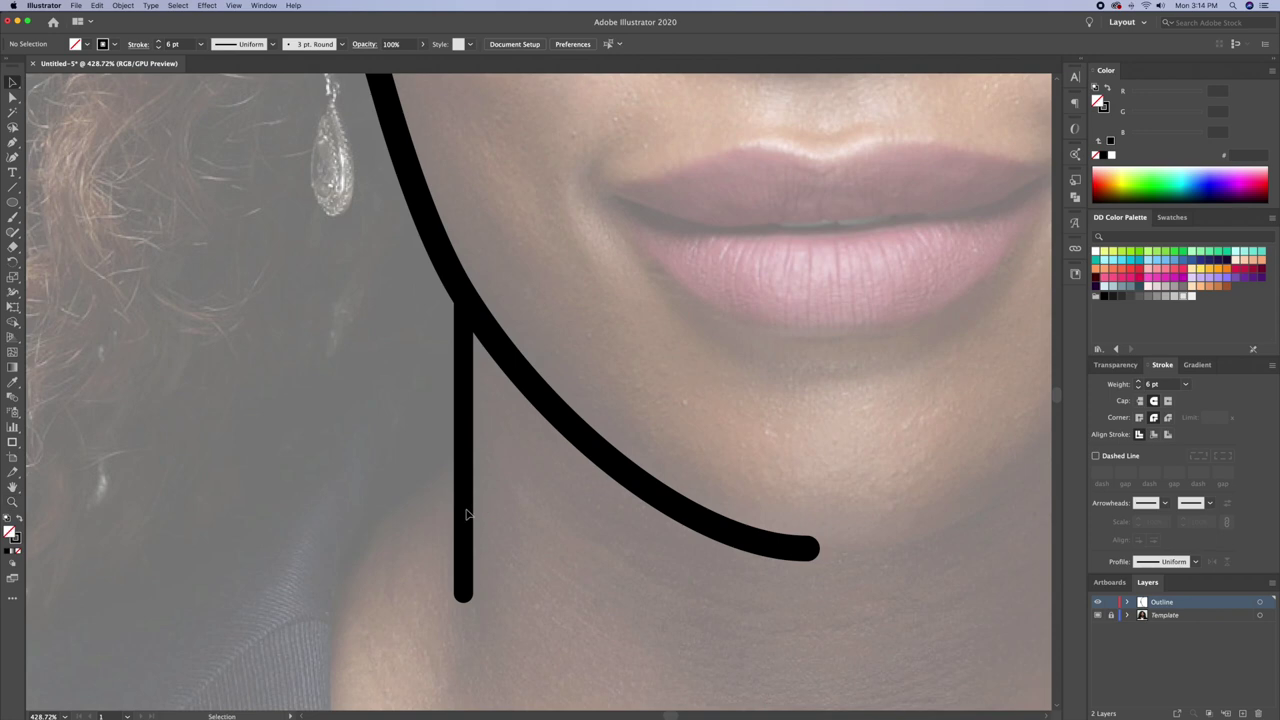
Taper the neck line toward its bottom and draw a small earring ellipse under the ear
key("shift+w")
left_click_drag(465, 594, 423, 500)
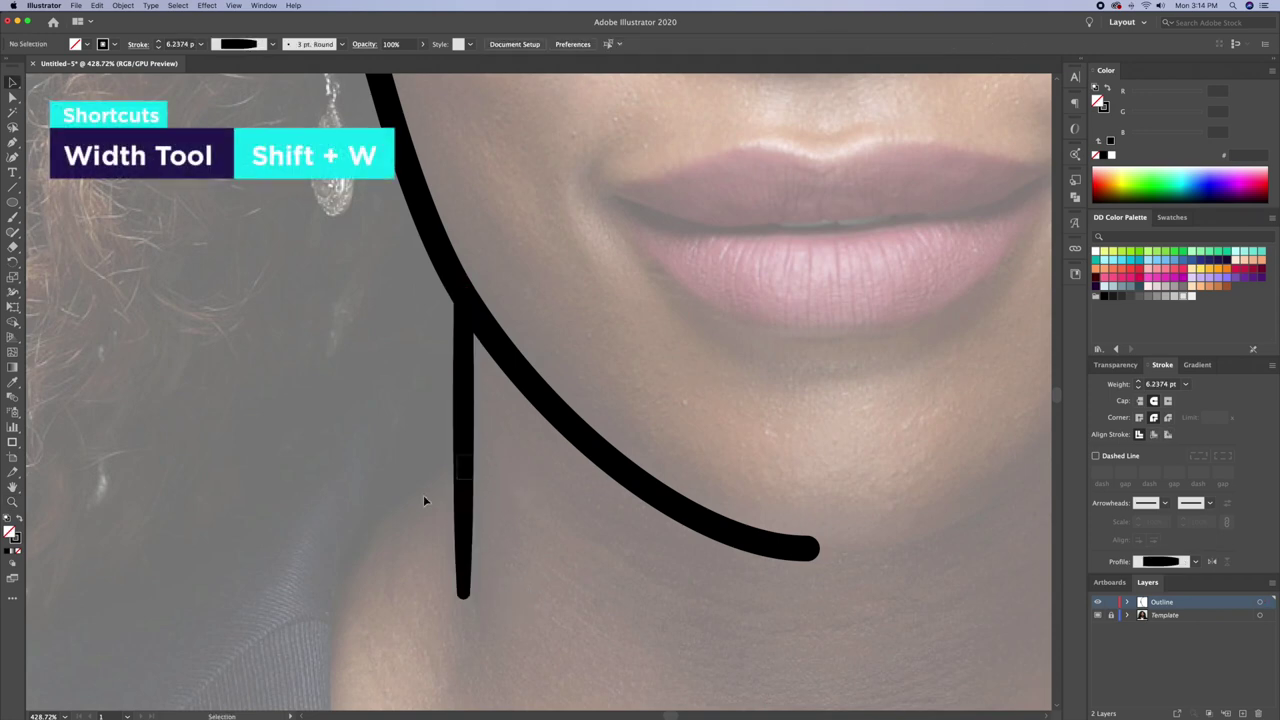
scroll(462, 479, "down", 7)
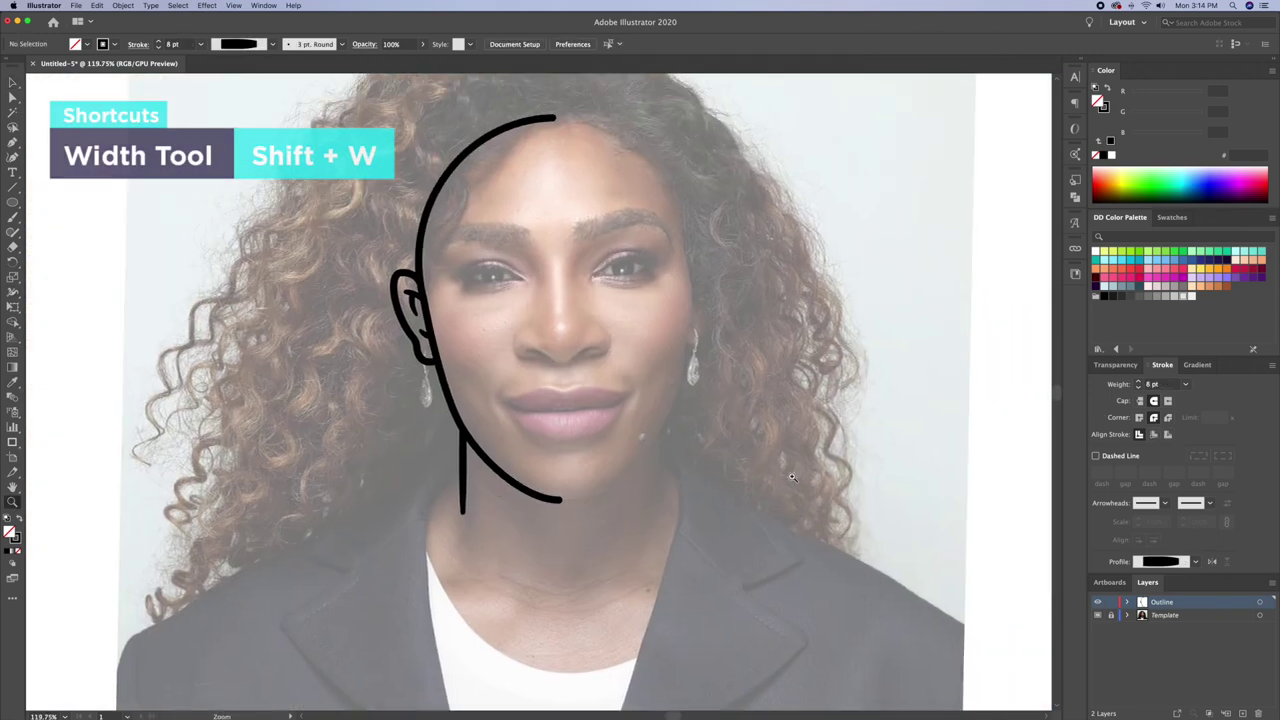
key("v")
scroll(405, 375, "up", 7)
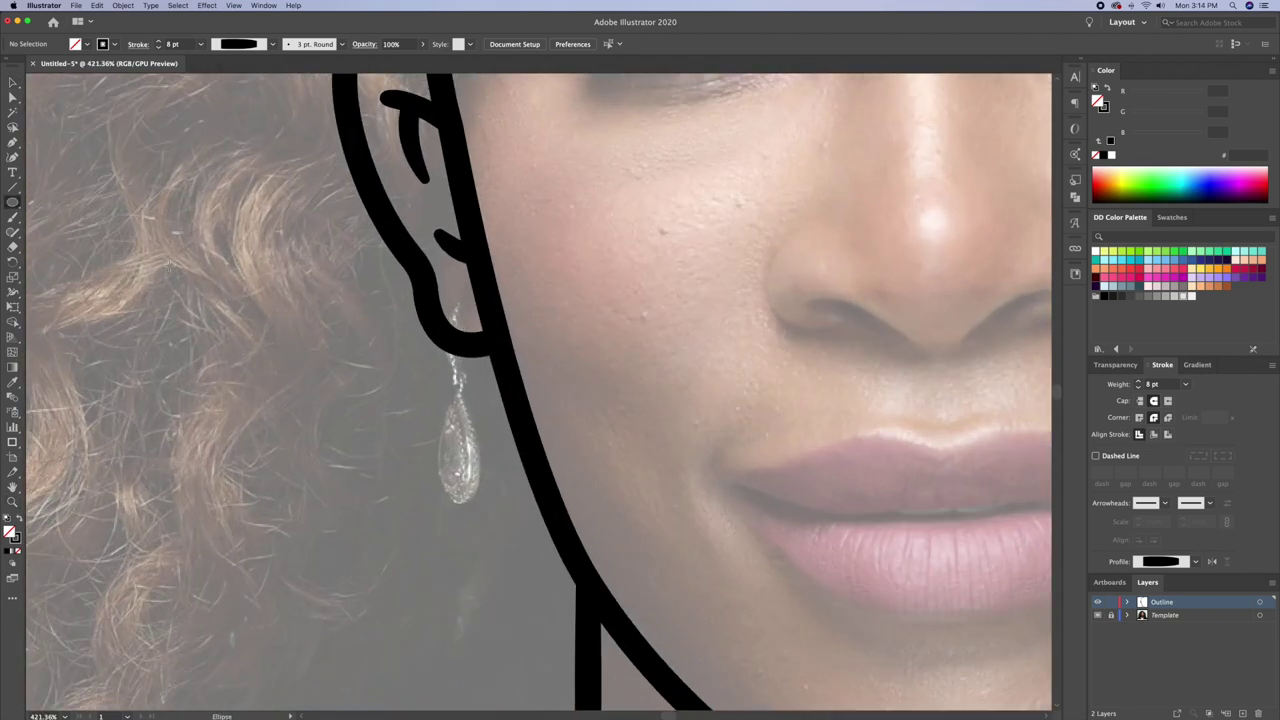
key("v")
left_click_drag(410, 444, 470, 375)
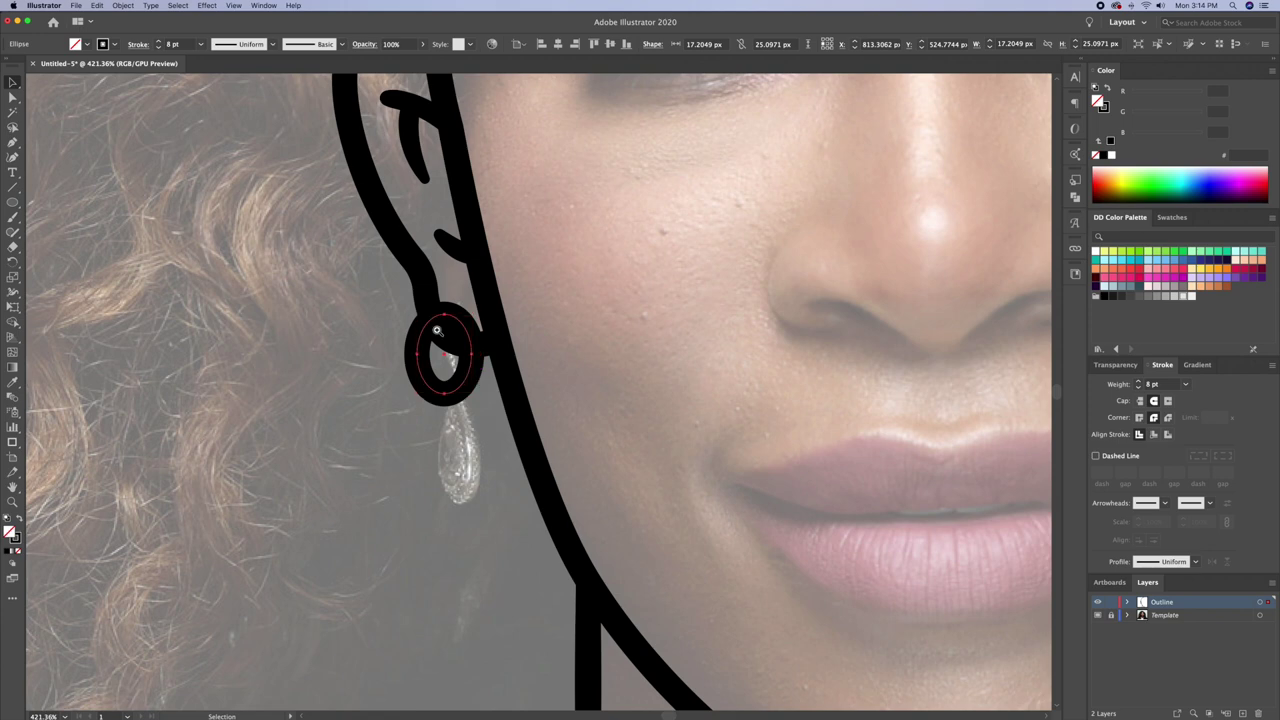
Thin the earring oval to 6 pt, nudge it right, and tilt it to follow the ear
scroll(472, 362, "up", 4)
key("a")
left_click(417, 318)
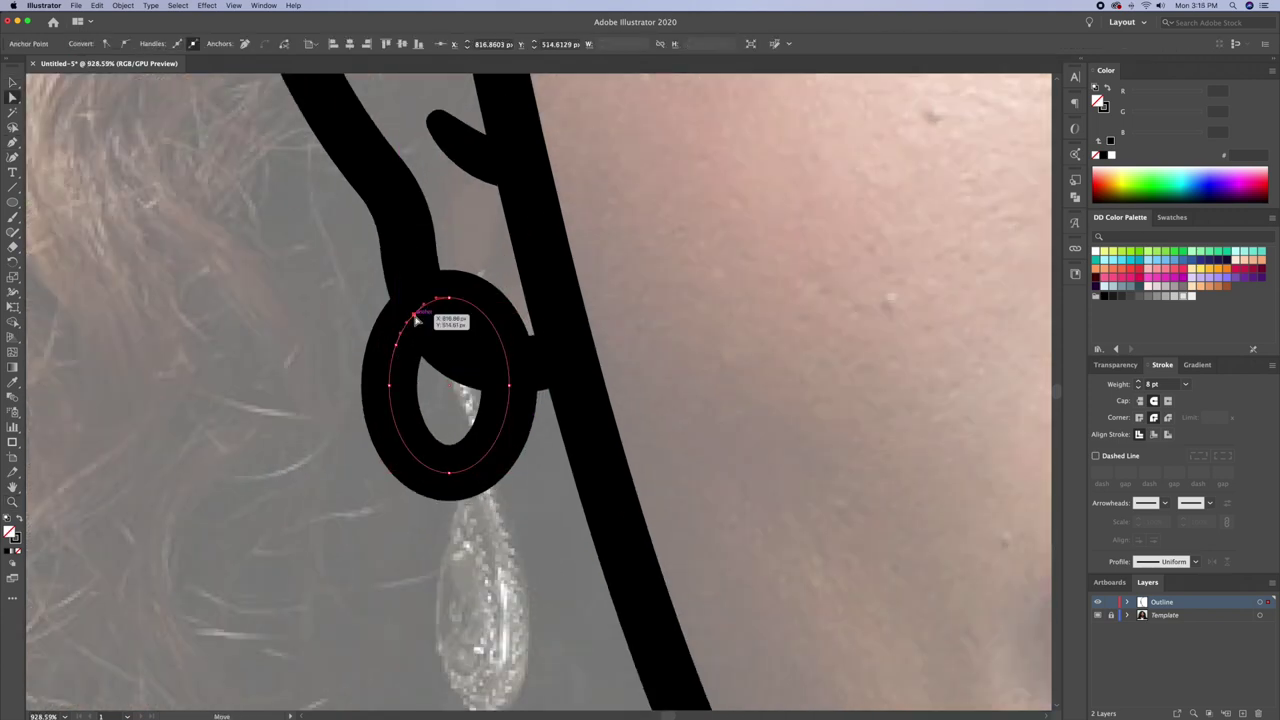
key("v")
left_click(480, 290)
left_click(1137, 388)
left_click(1137, 388)
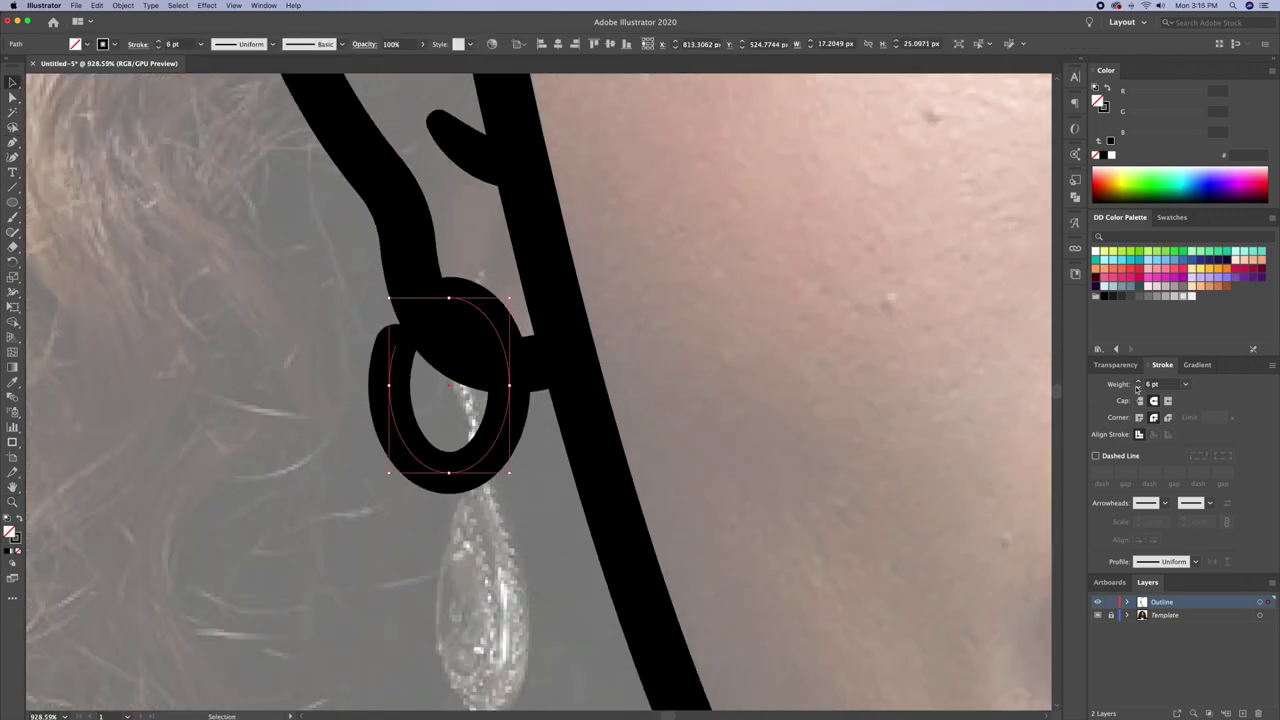
key("Up")
key("Right")
key("Right")
key("Right")
key("Right")
key("Right")
key("Right")
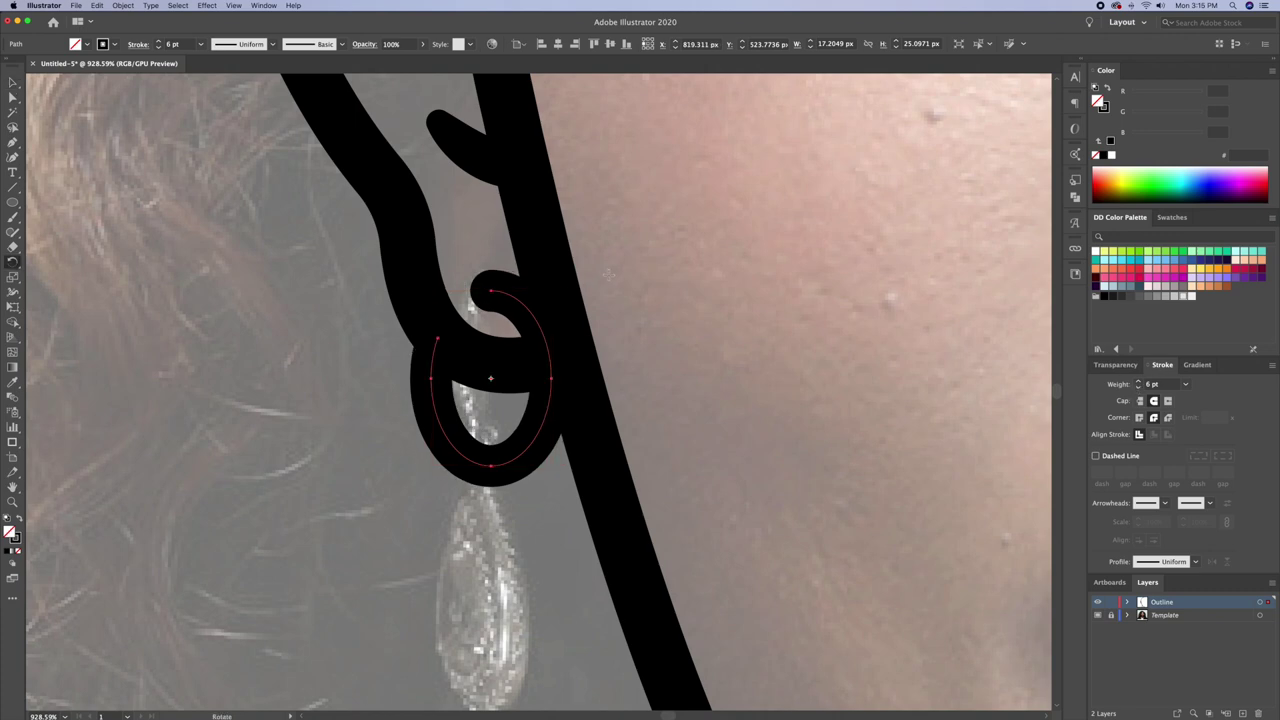
left_click_drag(606, 273, 617, 284)
Reflect a copy of the half-face outline across a vertical axis
key("p")
key("v")
key("ctrl+0")
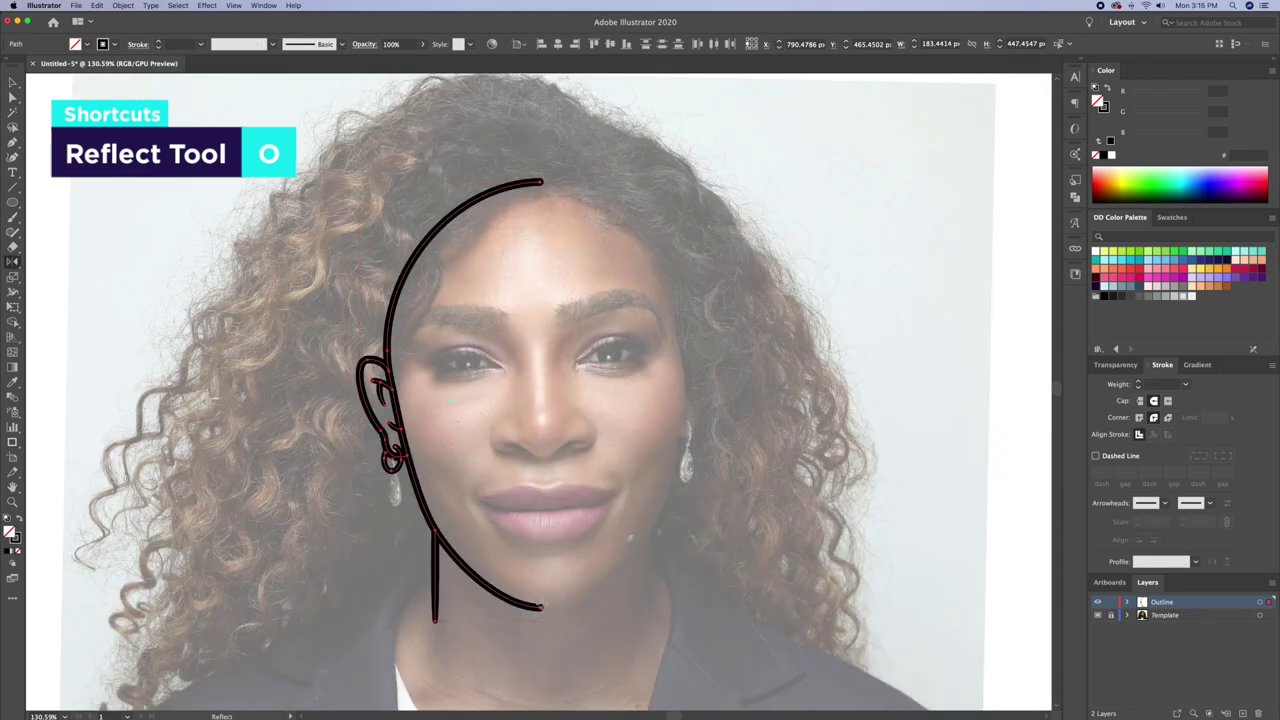
key("Return")
left_click(329, 340)
key("a")
left_click(567, 178)
left_click(614, 509)
Scale the mirrored face outline to fit the head, then zoom in on the left eye
scroll(614, 509, "down", 8)
key("z")
mouse_move(487, 603)
left_mouse_down()
mouse_move(403, 591)
mouse_move(480, 530)
left_mouse_up()
key("v")
left_click_drag(733, 149, 740, 150)
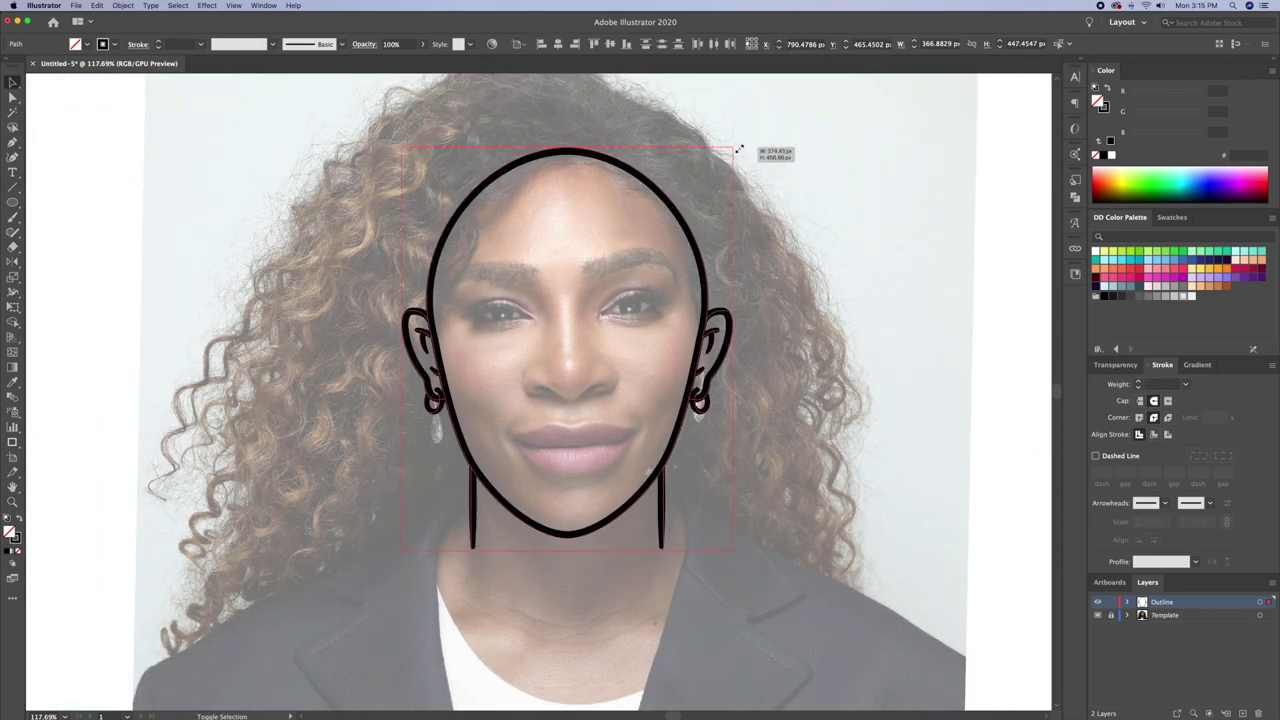
key("z")
left_click_drag(488, 275, 628, 392)
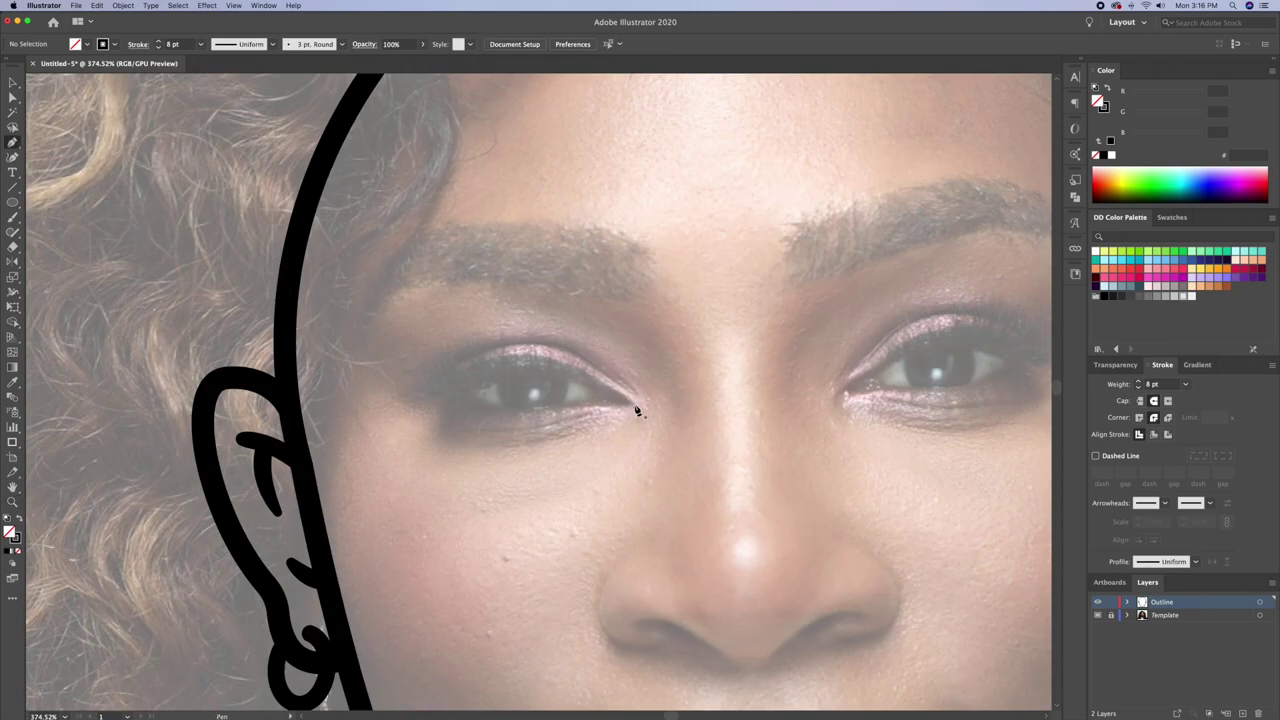
Trace an almond eye outline with curved upper and lower lids over the left eye
left_click(416, 396)
left_click_drag(522, 350, 565, 357)
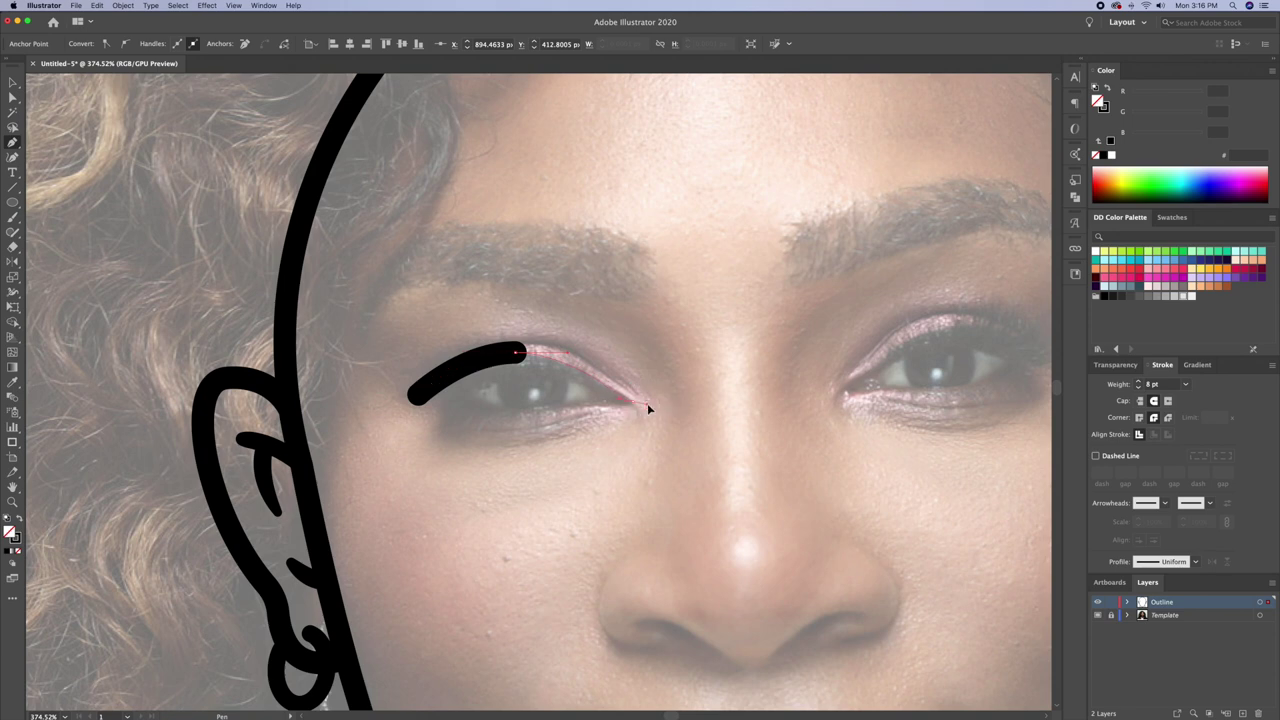
left_click_drag(634, 400, 641, 406)
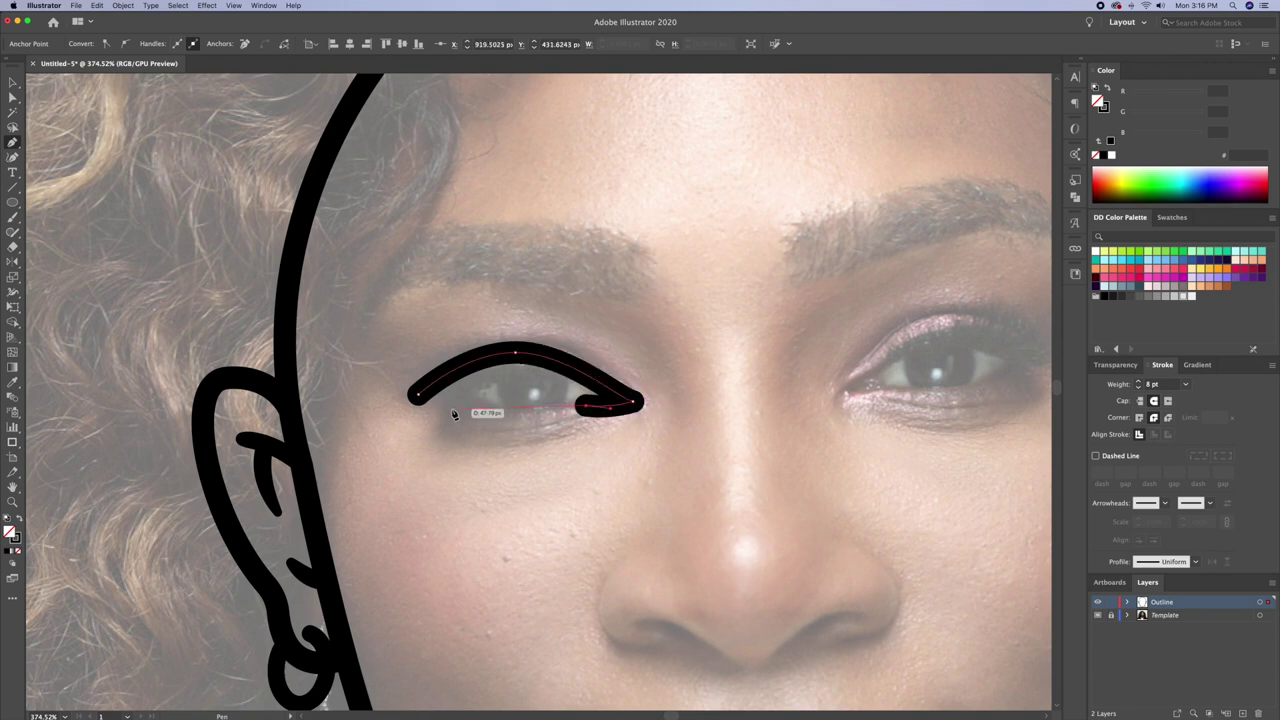
left_click_drag(414, 396, 440, 425)
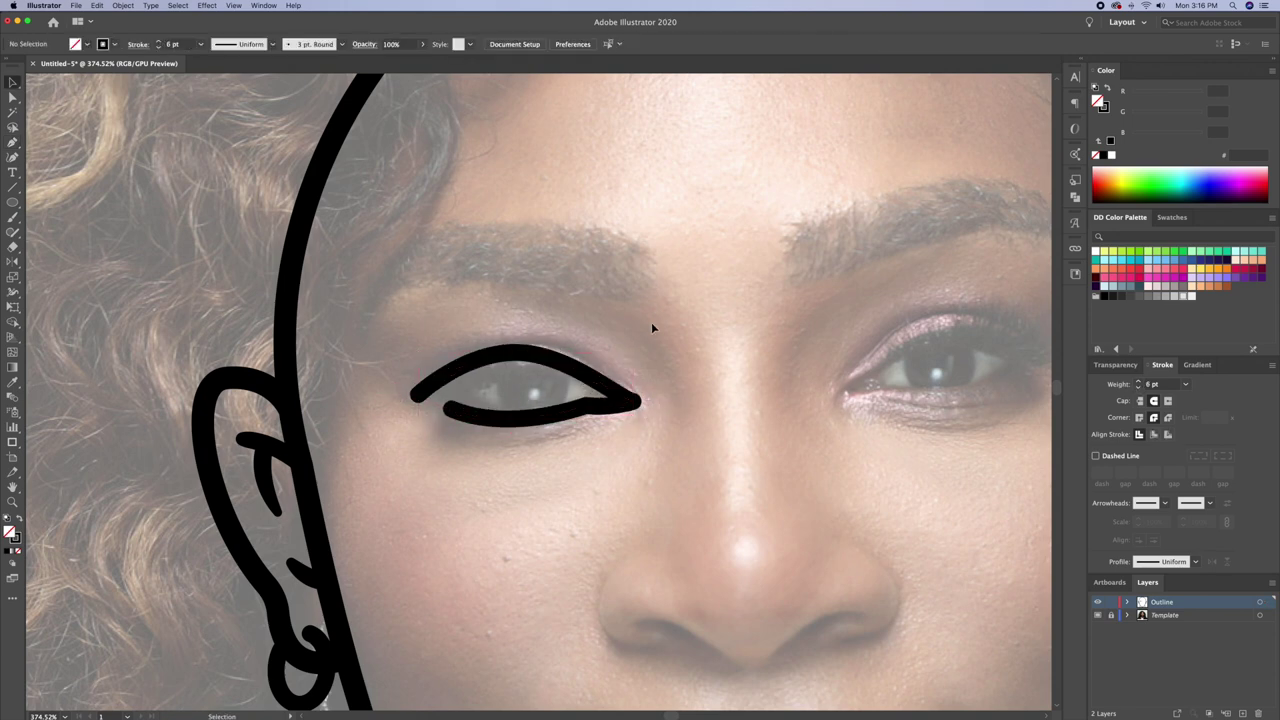
key("v")
scroll(488, 363, "up", 2)
left_click(488, 363)
Taper the outer end of the lower lid with the Width Tool
key("shift+w")
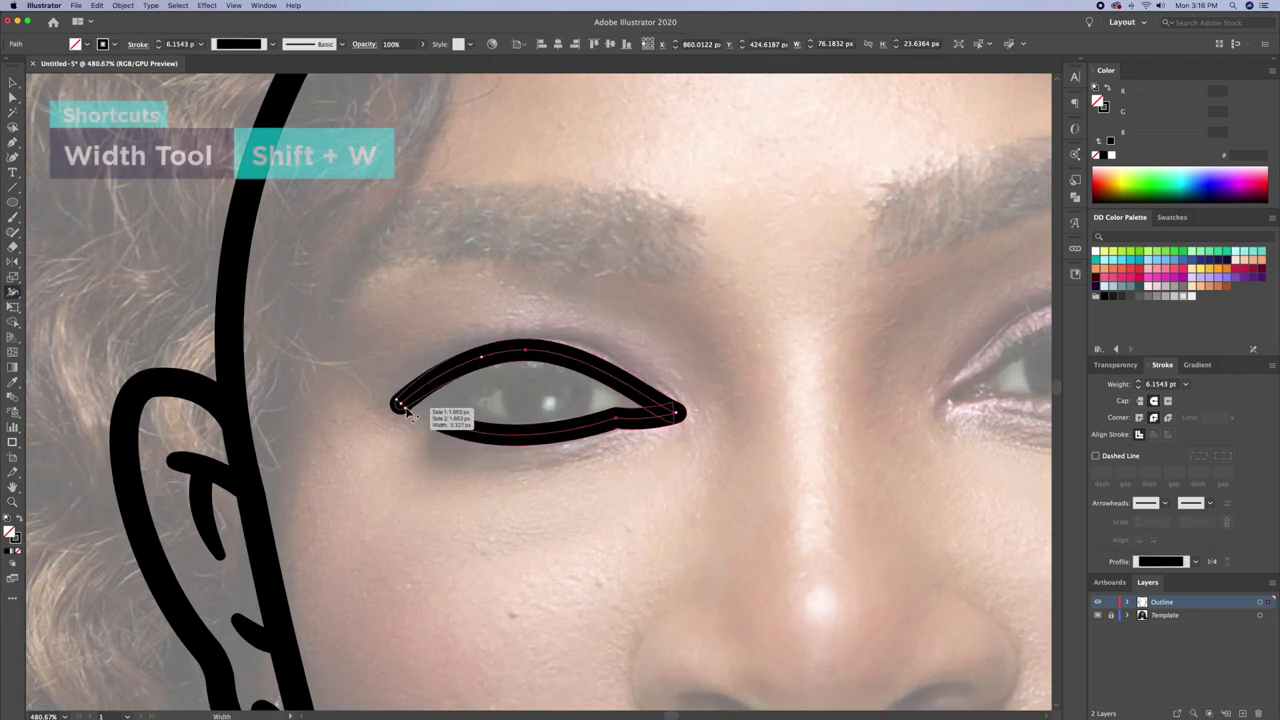
left_click_drag(442, 432, 440, 427)
key("super+shift+a")
key("z")
left_click(622, 285)
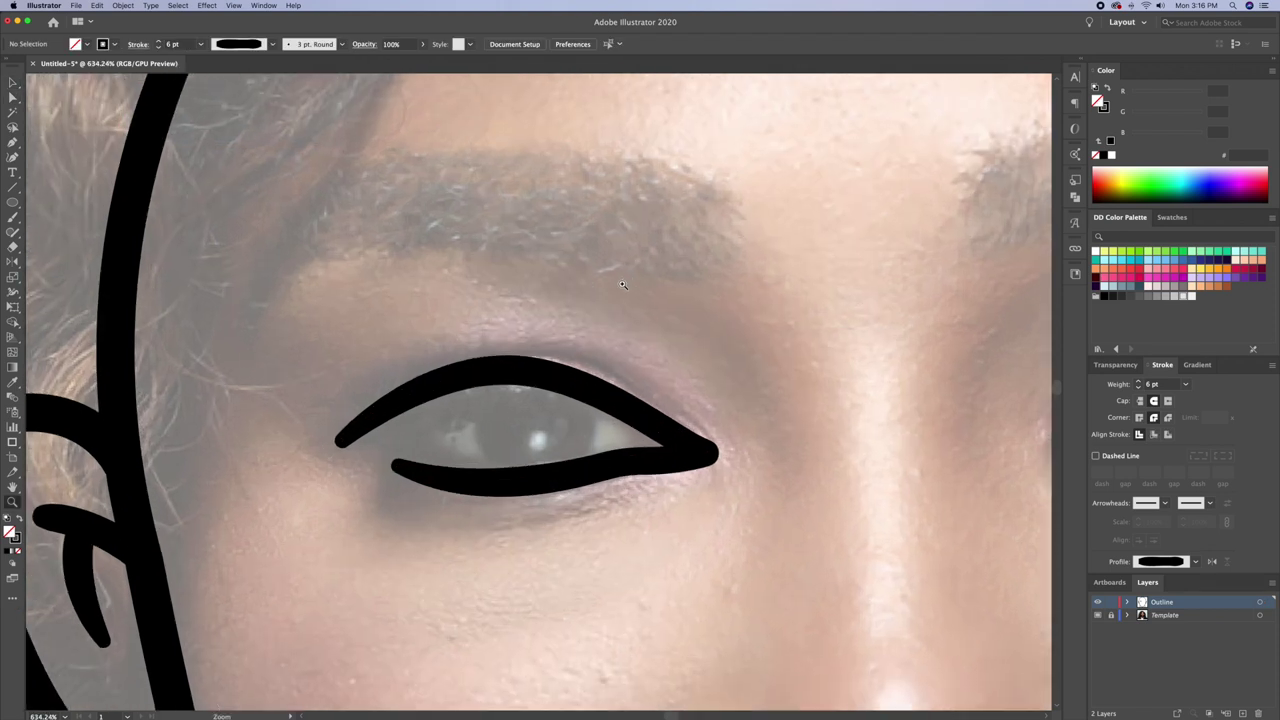
Draw one curved eyelash from the lid and widen its base
left_click(395, 410)
left_click_drag(416, 405, 416, 405)
key("v")
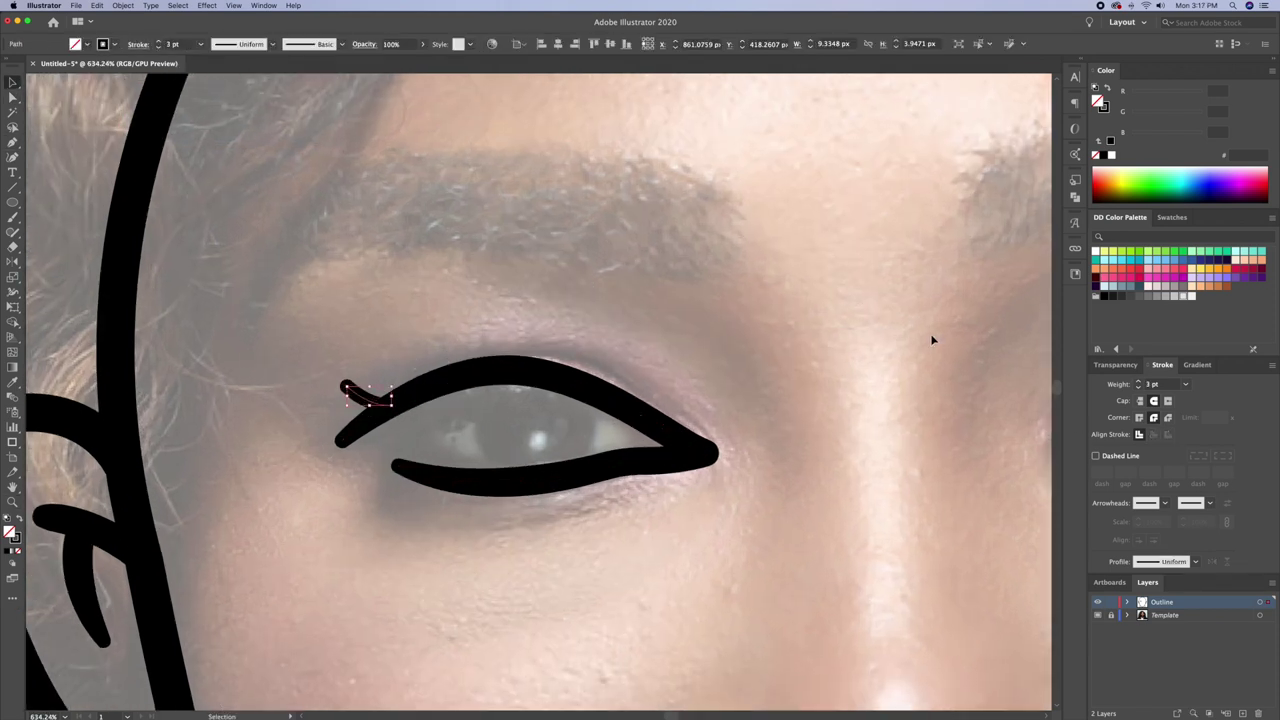
scroll(311, 369, "up", 5)
key("shift+w")
left_click_drag(514, 449, 512, 460)
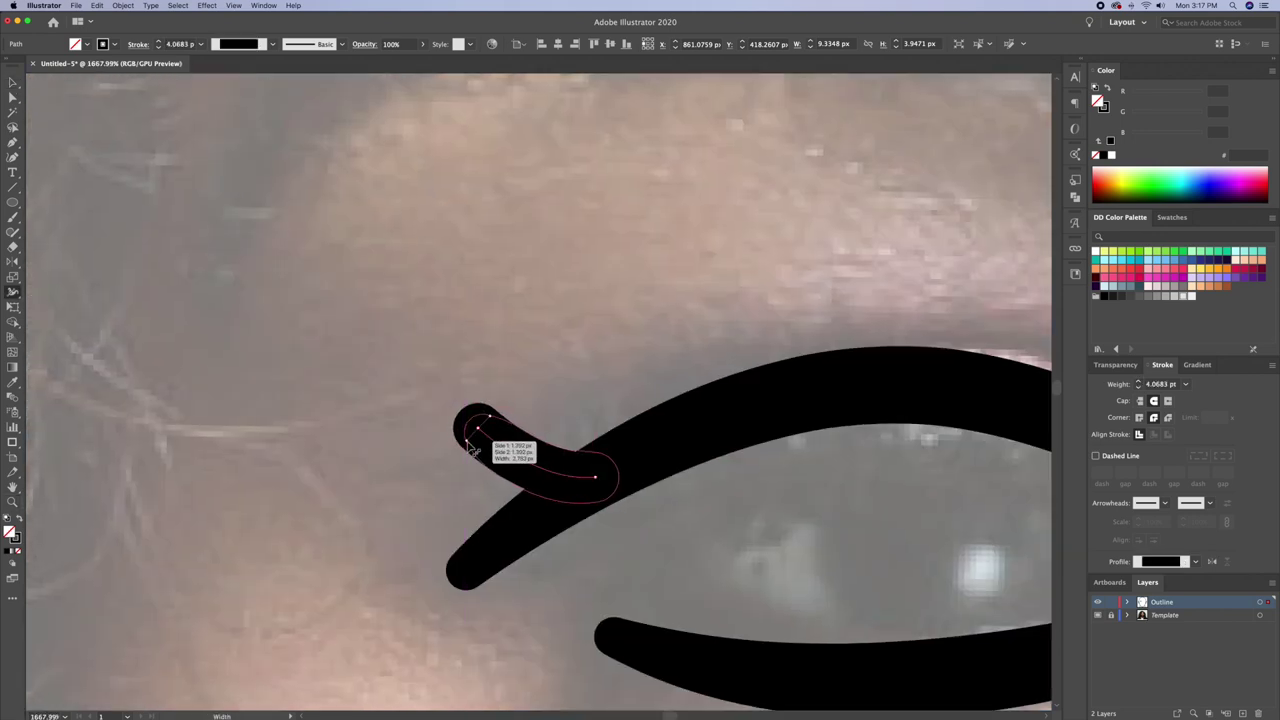
scroll(311, 369, "down", 4)
Copy the eyelash twice further along the upper lid
key("v")
mouse_move(420, 412)
left_mouse_down("alt")
mouse_move(445, 388)
mouse_move(508, 377)
left_mouse_up("alt")
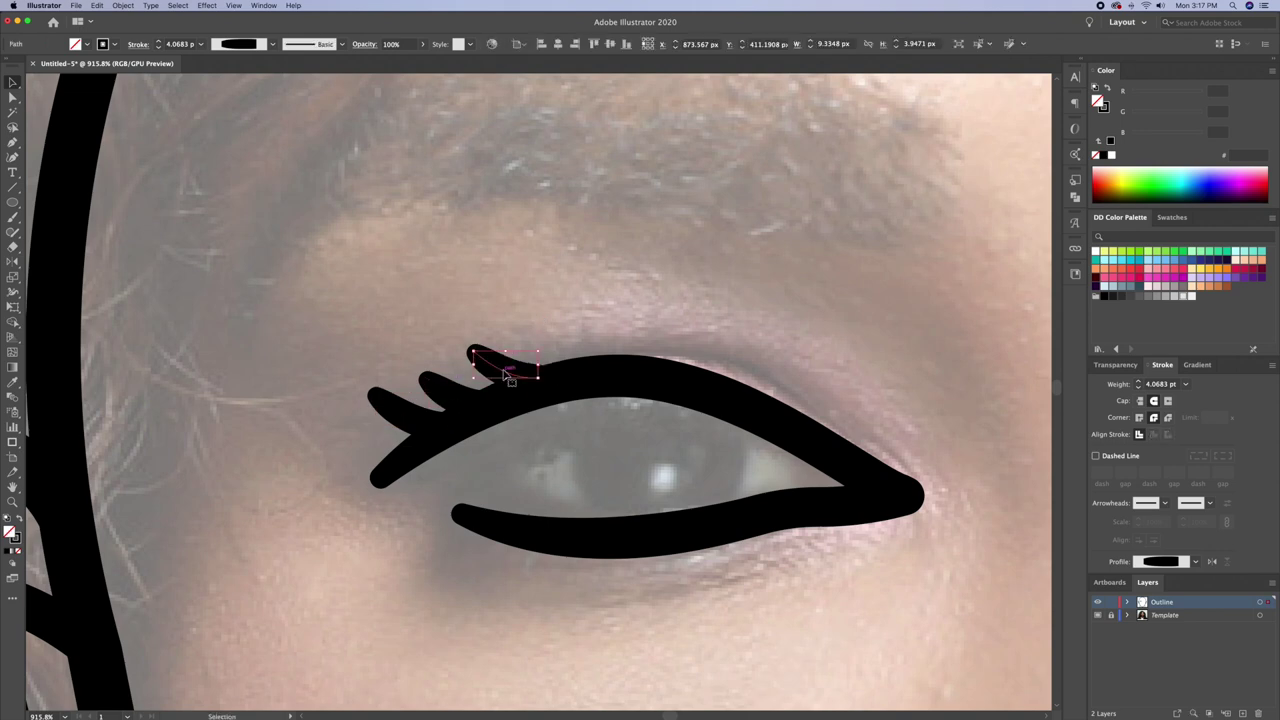
left_click_drag(505, 373, 590, 340)
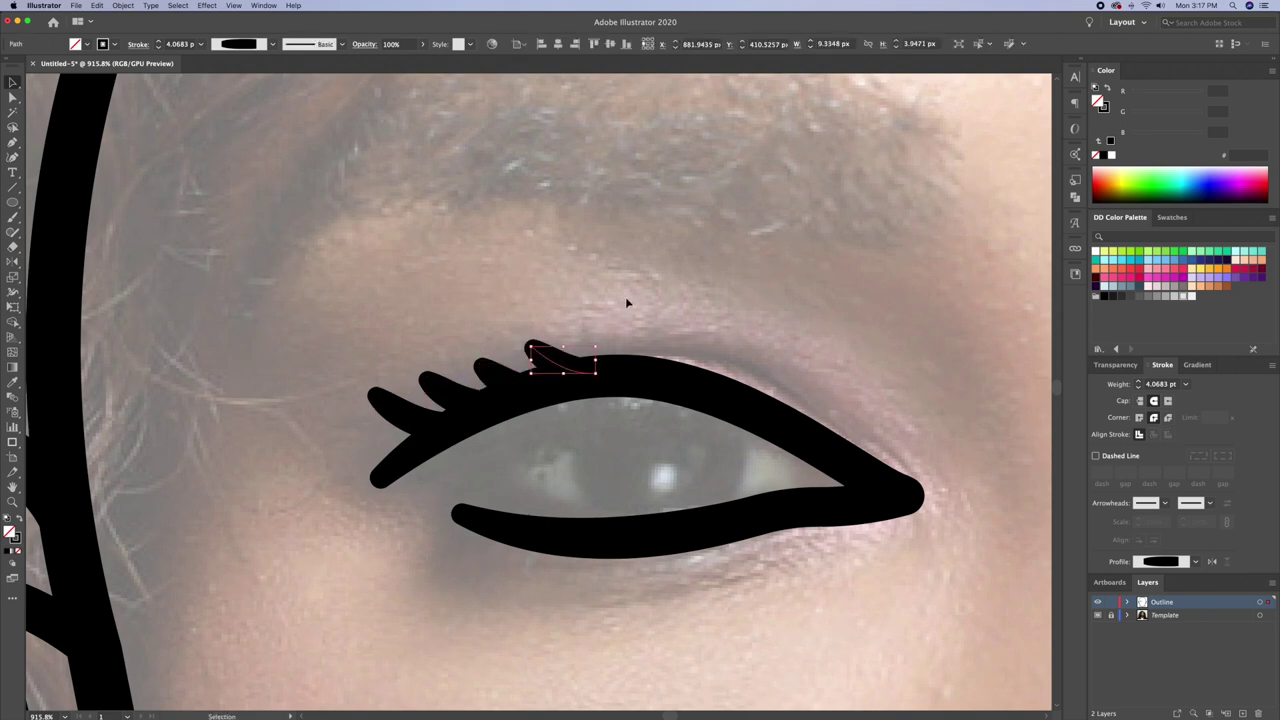
scroll(590, 345, "down", 5)
scroll(590, 345, "up", 3)
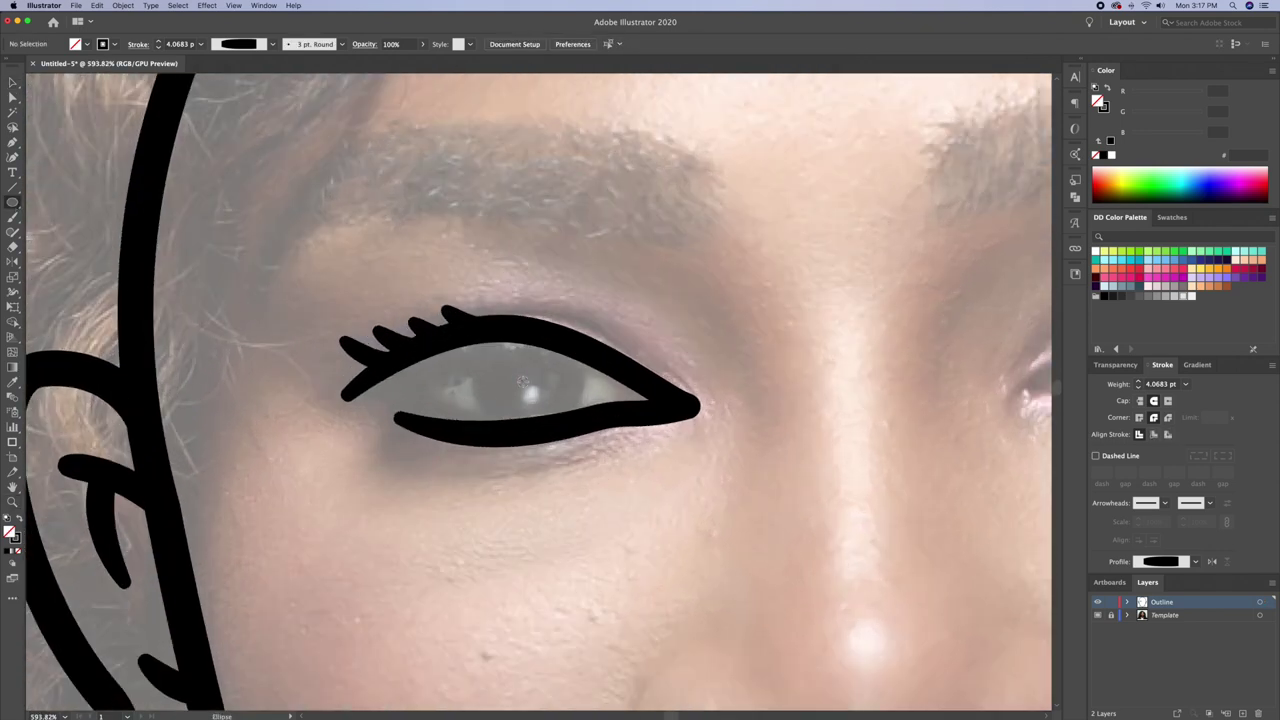
Draw a small solid black ellipse pupil over the iris
left_click_drag(579, 417, 574, 432)
key("shift+x")
key("v")
right_click(550, 372)
key("Escape")
Paste a white copy of the pupil in front as a highlight on the pupil
key("ctrl+c")
key("ctrl+f")
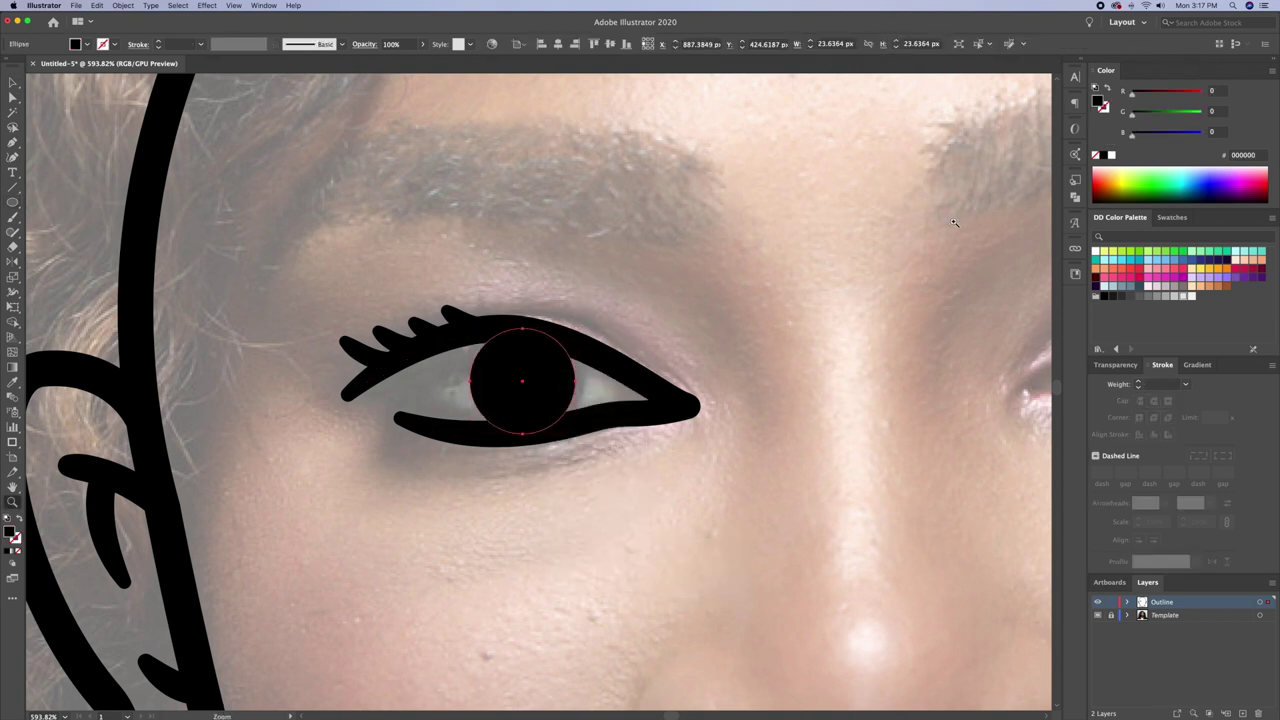
left_click(1111, 155)
scroll(560, 370, "up", 2)
left_click_drag(560, 360, 493, 390)
left_click(678, 316)
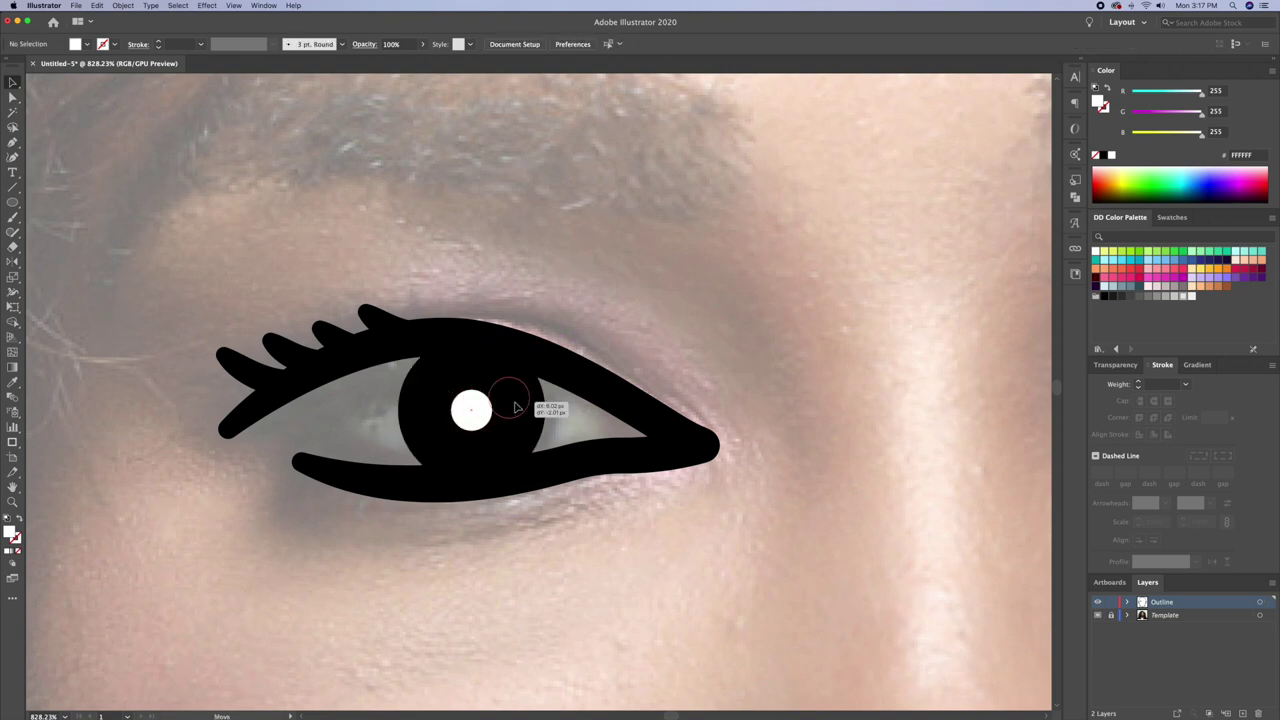
Pen a curved line beneath the eye
key("z")
left_click_drag(678, 316, 617, 358)
scroll(617, 358, "down", 2)
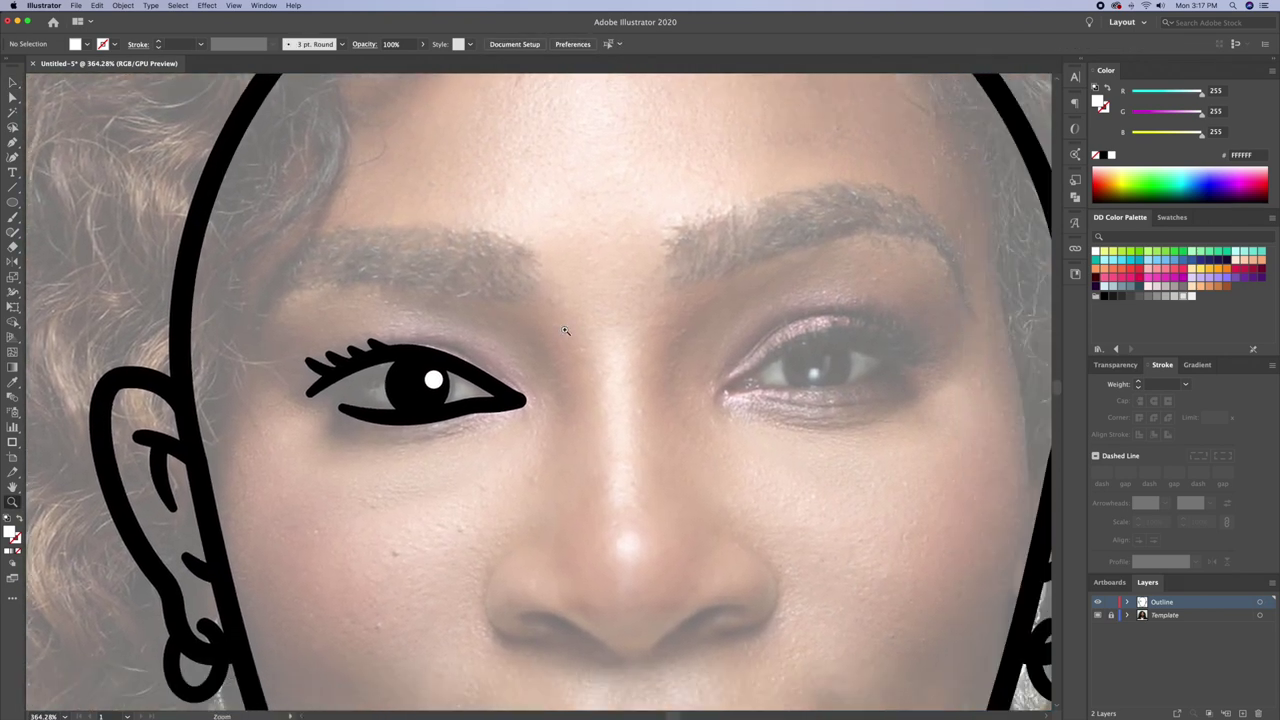
scroll(450, 400, "up", 3)
key("p")
left_click(310, 437)
left_click(385, 455)
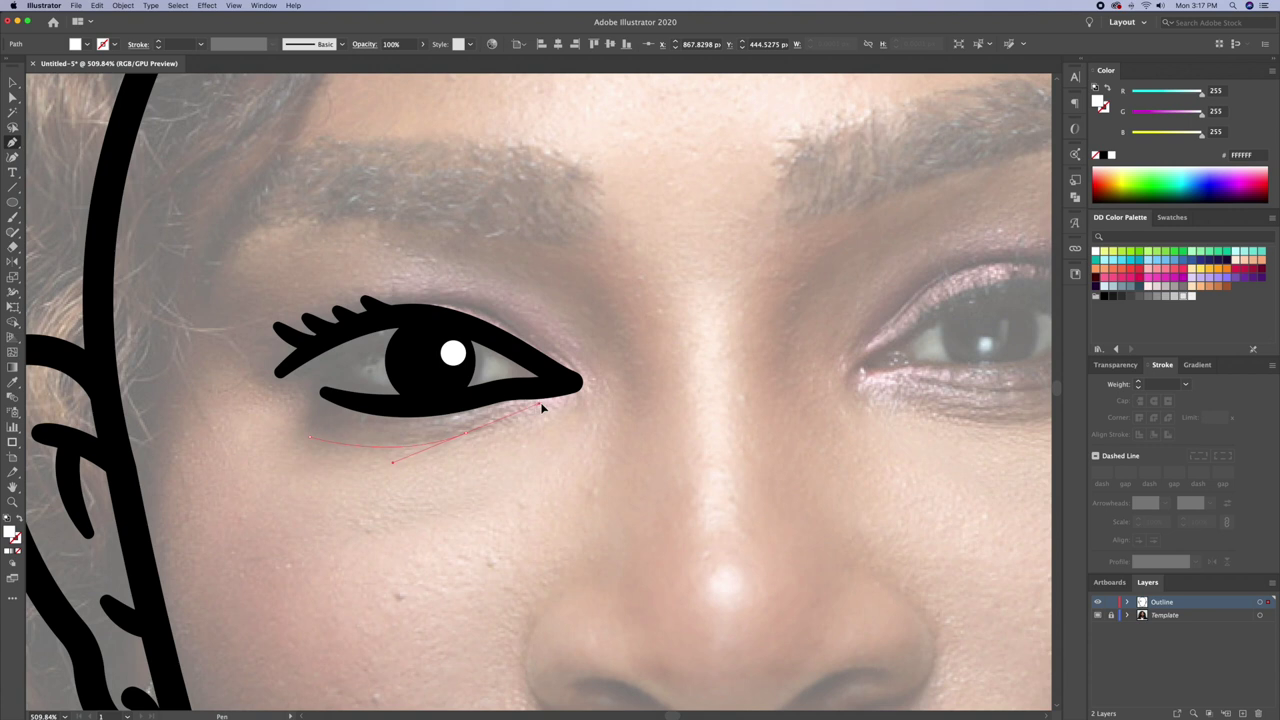
left_click_drag(542, 408, 557, 408)
Taper both ends of the under-eye line and position it below the eye
key("shift+w")
left_click_drag(474, 452, 467, 436)
left_click_drag(310, 447, 312, 440)
scroll(400, 440, "down", 2)
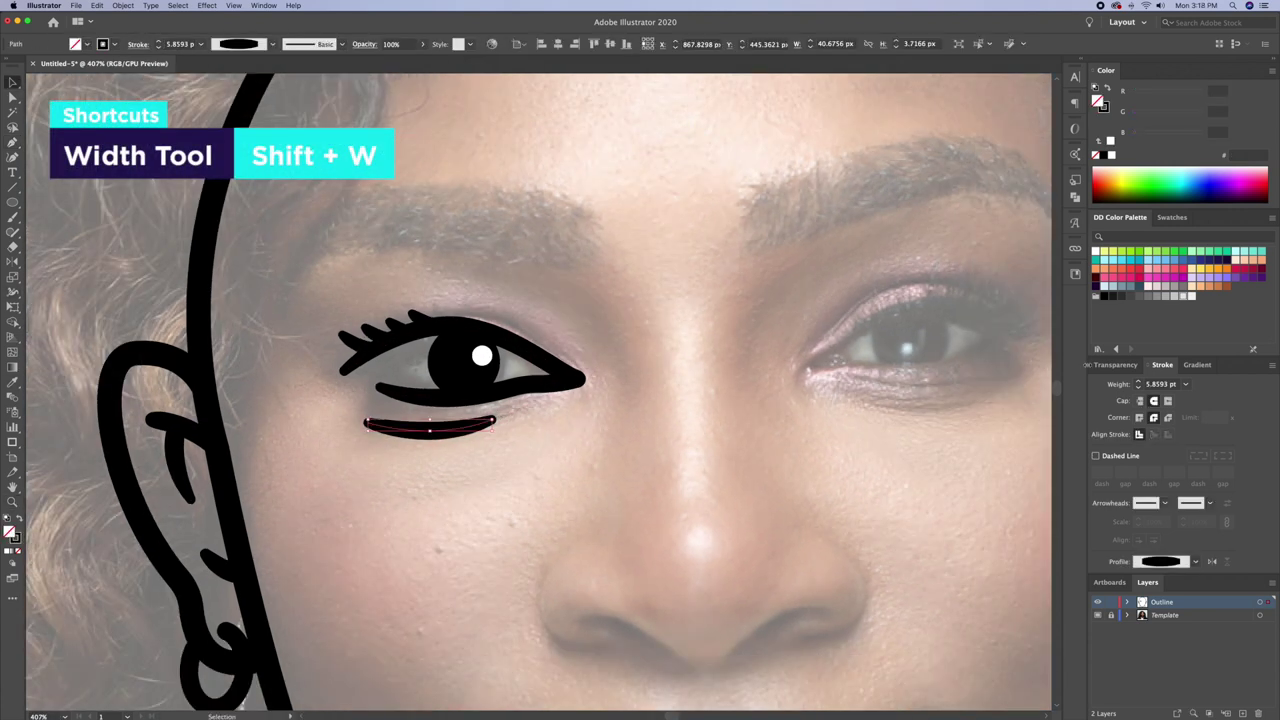
key("v")
left_click_drag(505, 413, 477, 441)
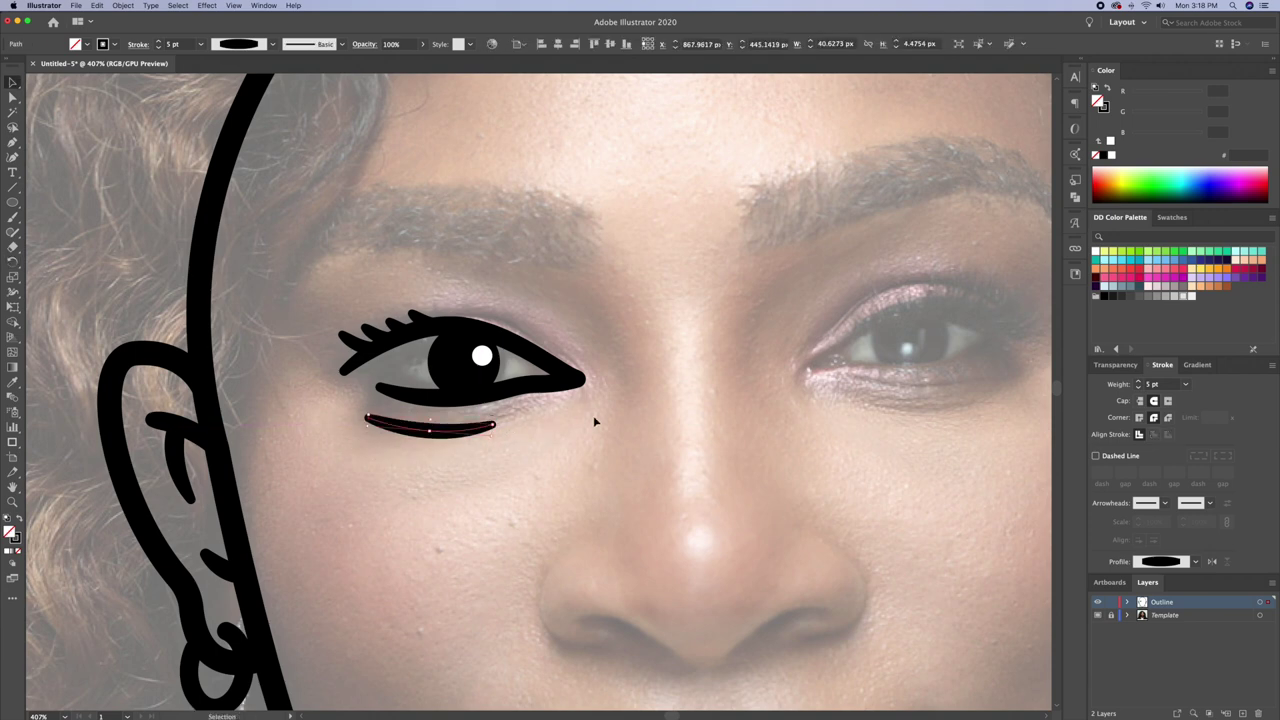
Reflect a copy of the whole eye across a vertical axis to the other side
scroll(594, 423, "down", 3)
left_click_drag(480, 345, 306, 420)
key("o")
scroll(306, 420, "down", 4)
left_click(551, 626, "alt")
left_click(331, 340)
scroll(649, 340, "up", 3)
scroll(400, 300, "up", 2, "alt")
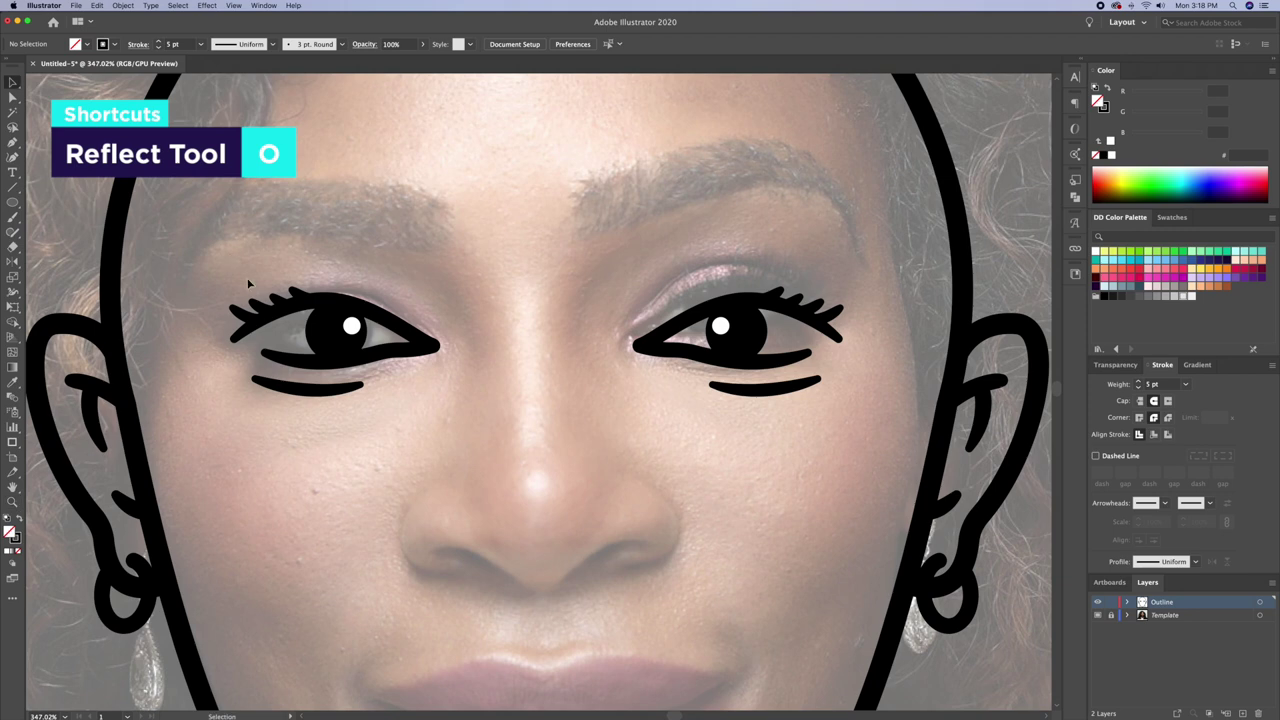
left_click_drag(229, 257, 825, 430)
left_click(825, 430)
Begin the eyebrow path at its inner end, curving upward
scroll(700, 380, "up", 3)
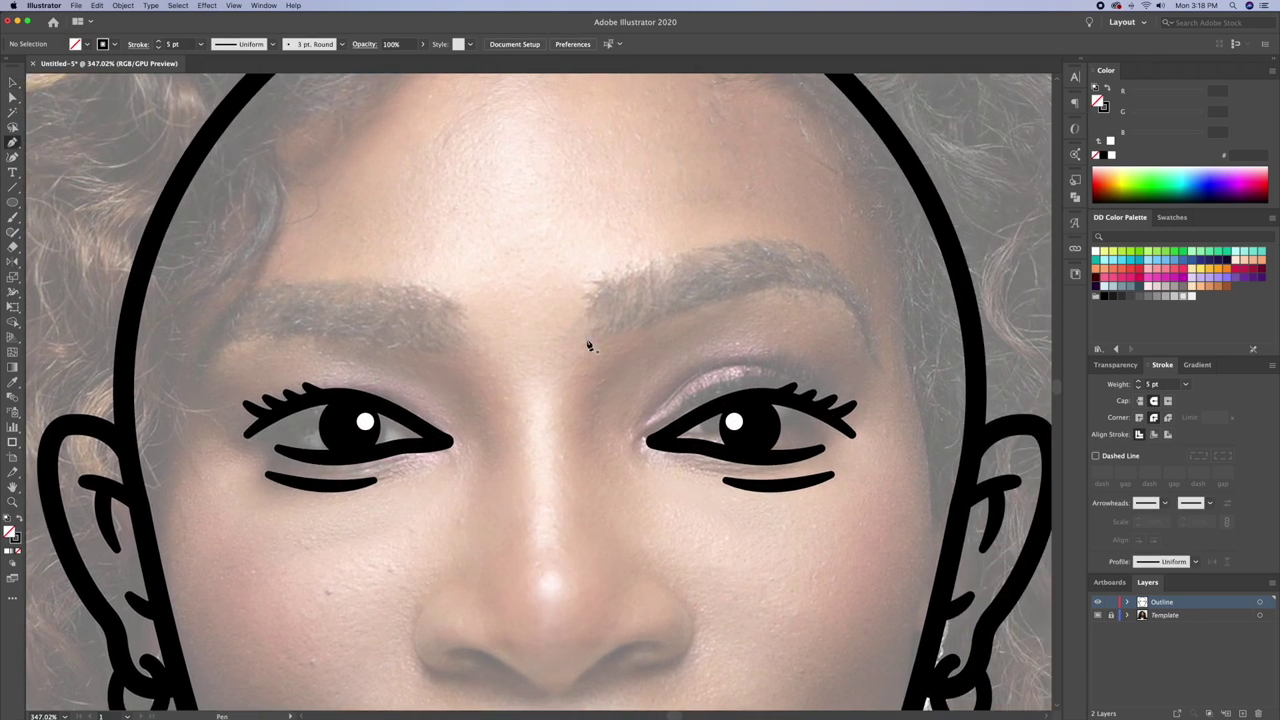
left_click(588, 345)
left_click_drag(620, 272, 650, 260)
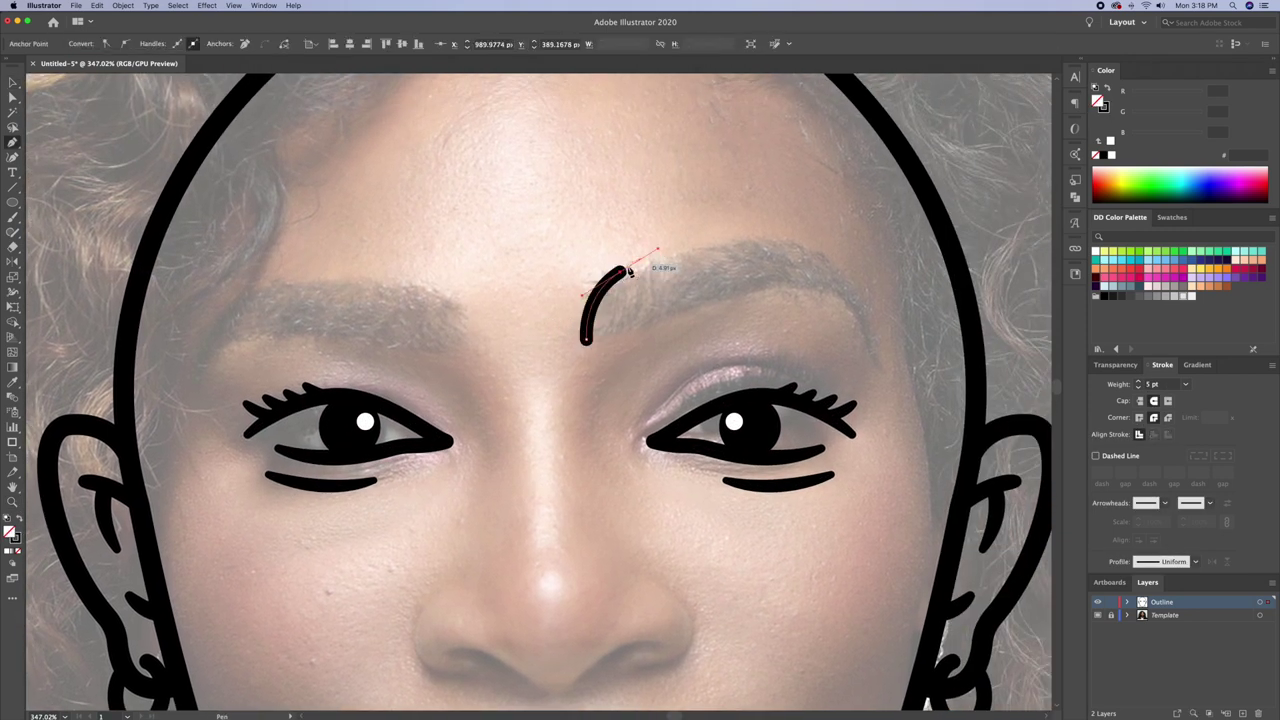
Finish the eyebrow shape, arching to its outer tip and curving back inward
left_click_drag(815, 251, 833, 250)
key("ctrl+z")
left_click_drag(877, 362, 835, 314)
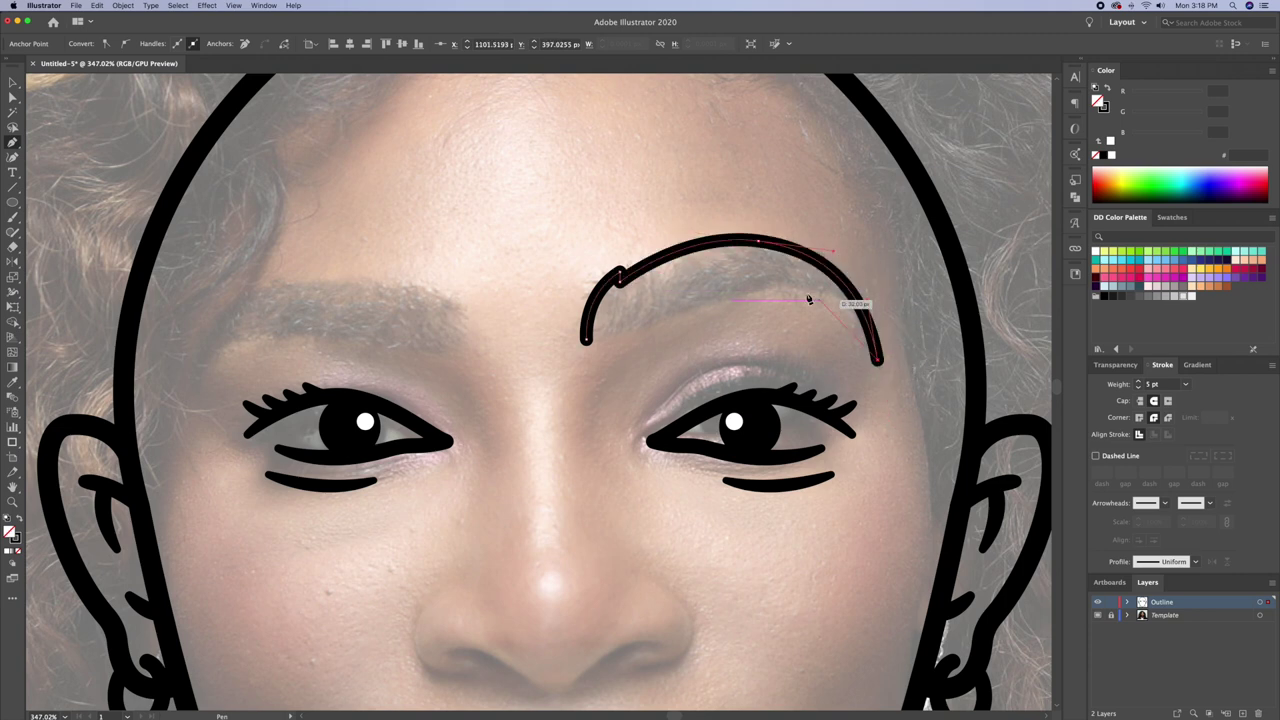
left_click_drag(752, 293, 733, 299)
left_click_drag(634, 328, 588, 343)
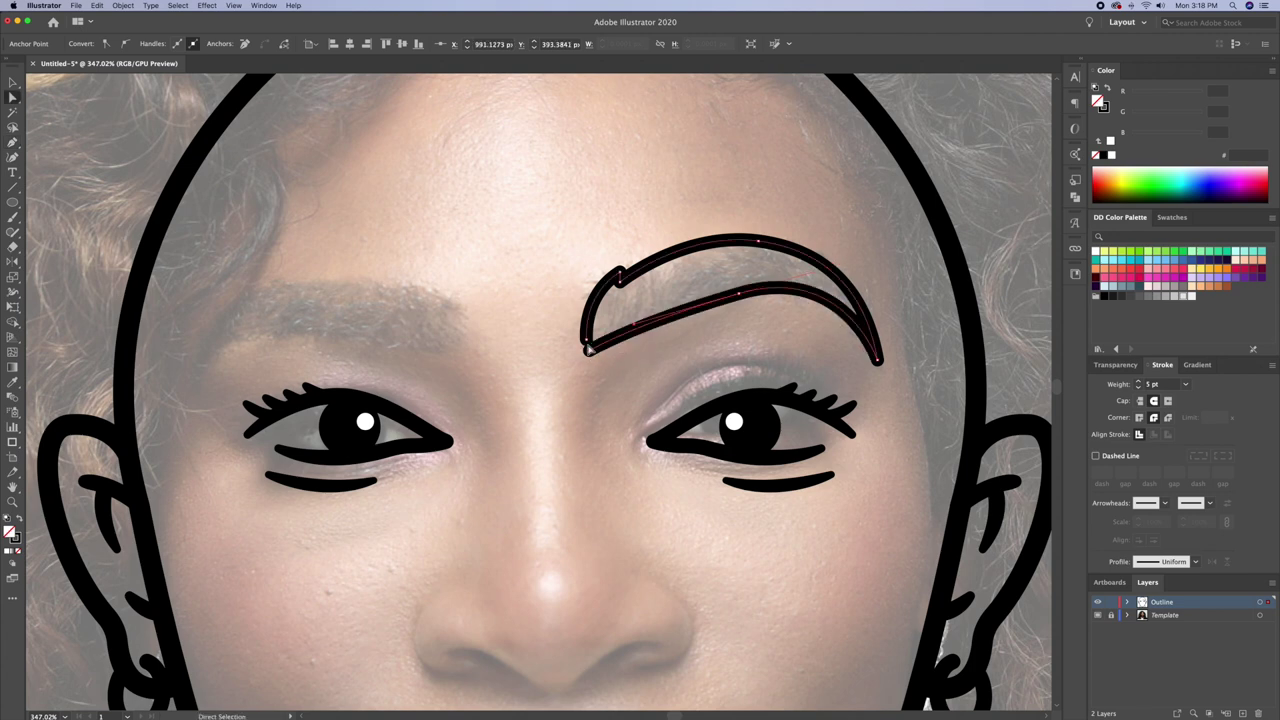
key("a")
scroll(586, 346, "up", 3)
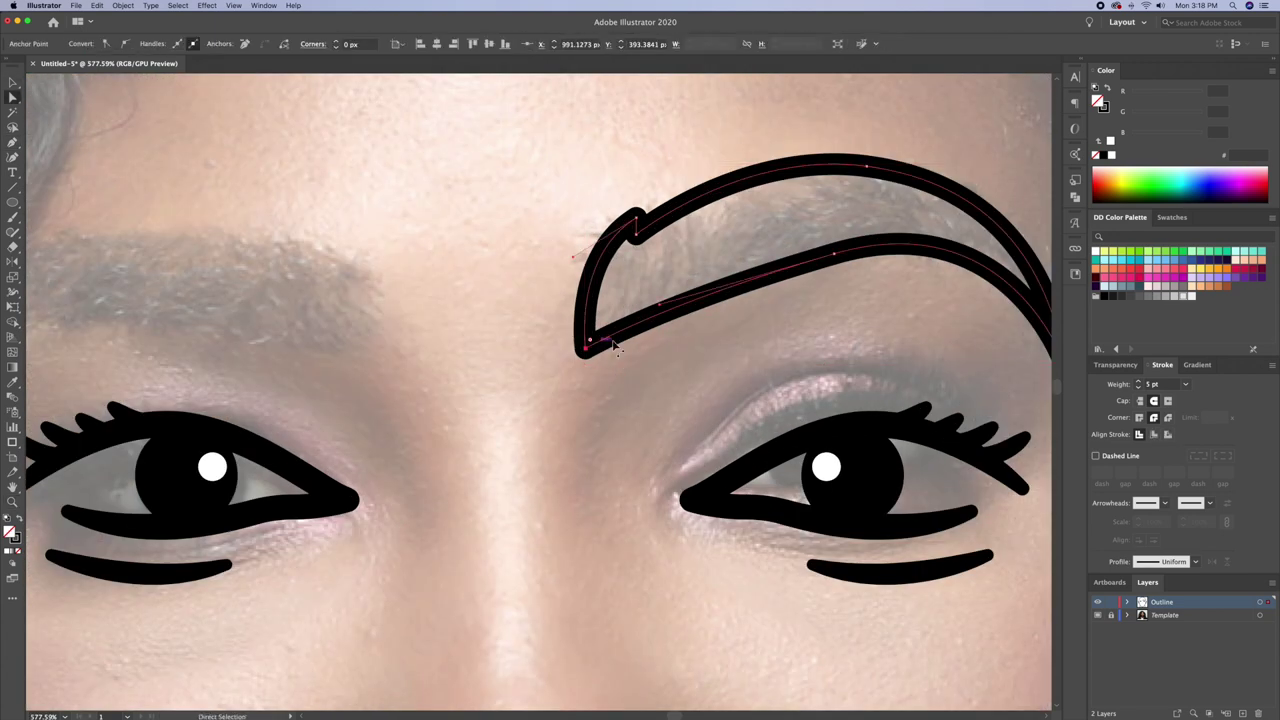
scroll(586, 346, "down", 3)
Fill the eyebrow solid black and reflect a copy across a vertical axis
key("v")
key("shift+x")
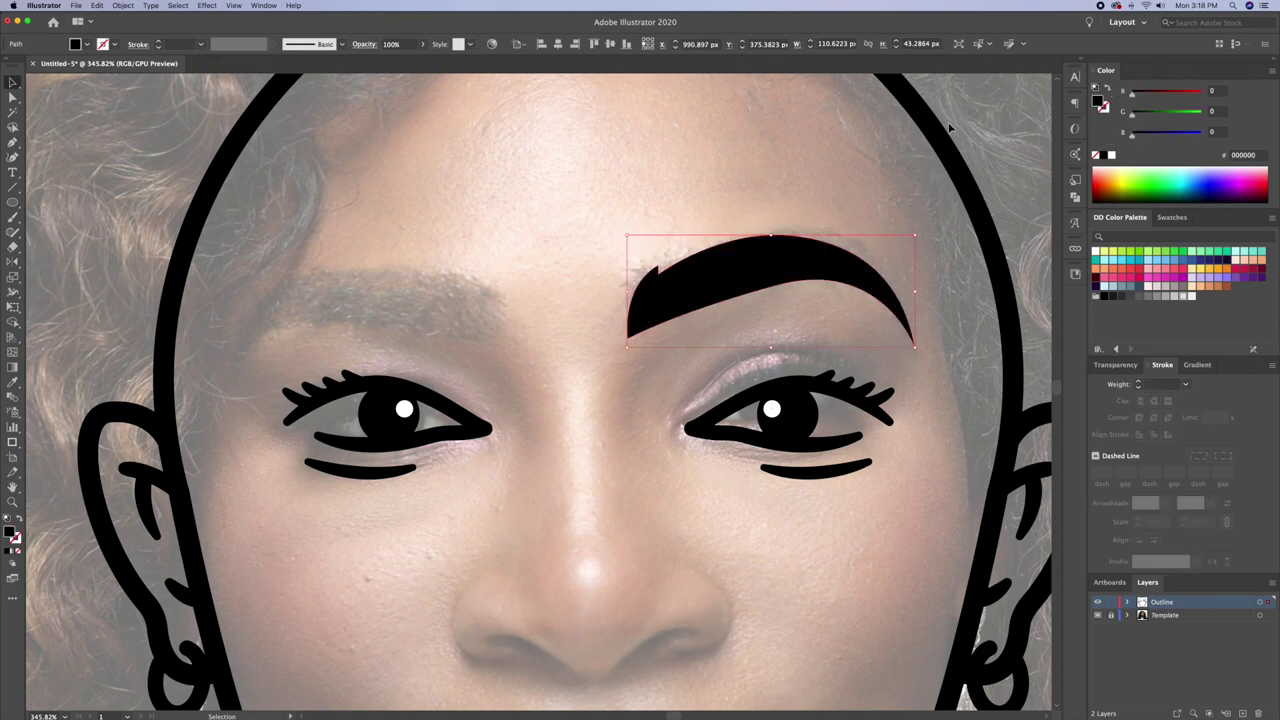
scroll(840, 209, "down", 3)
key("o")
left_click(678, 280, "alt")
left_click(333, 342)
scroll(663, 277, "up", 3)
Shrink the mirrored left eyebrow slightly and adjust its outer tip point
key("v")
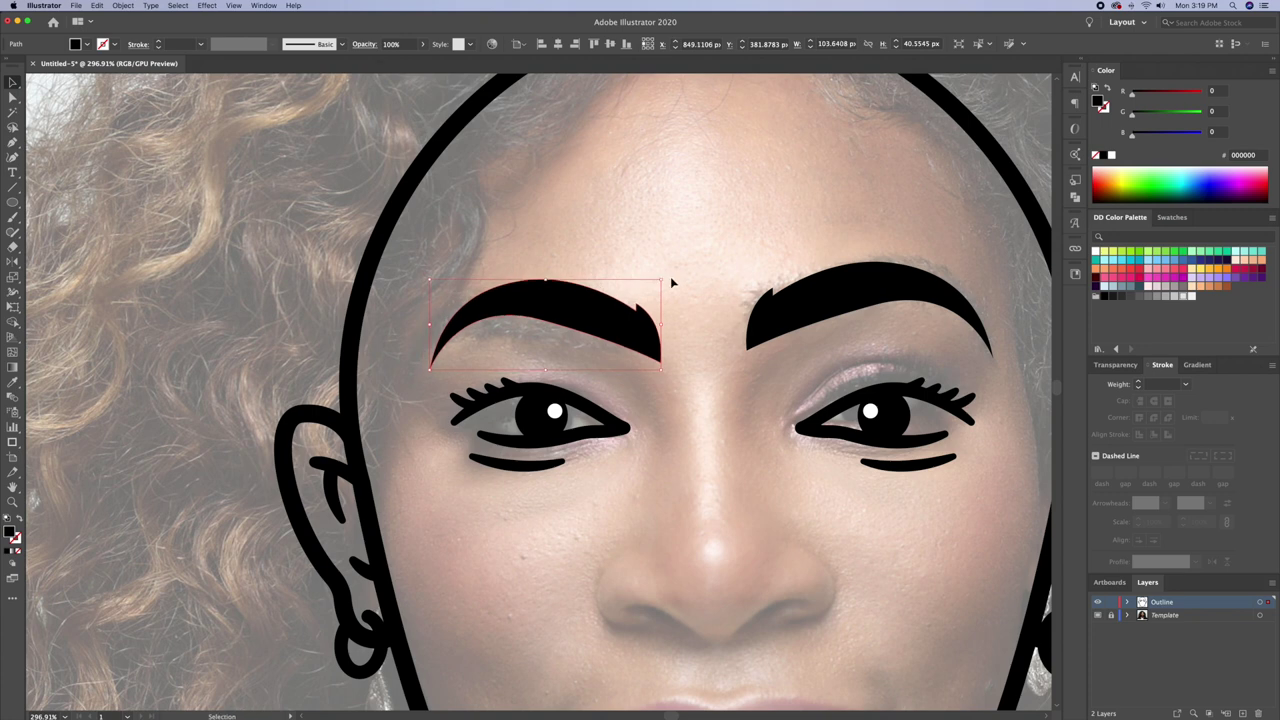
left_click_drag(671, 277, 657, 293)
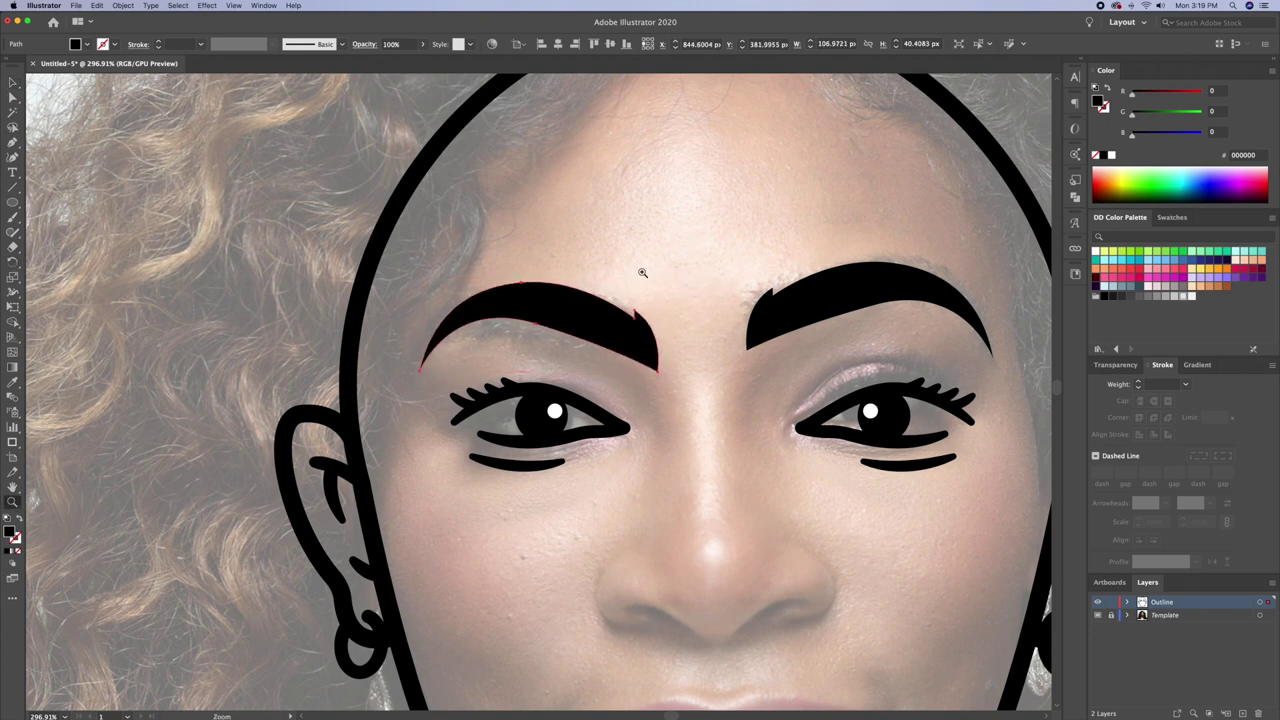
scroll(642, 272, "up", 2)
key("a")
left_click(365, 396)
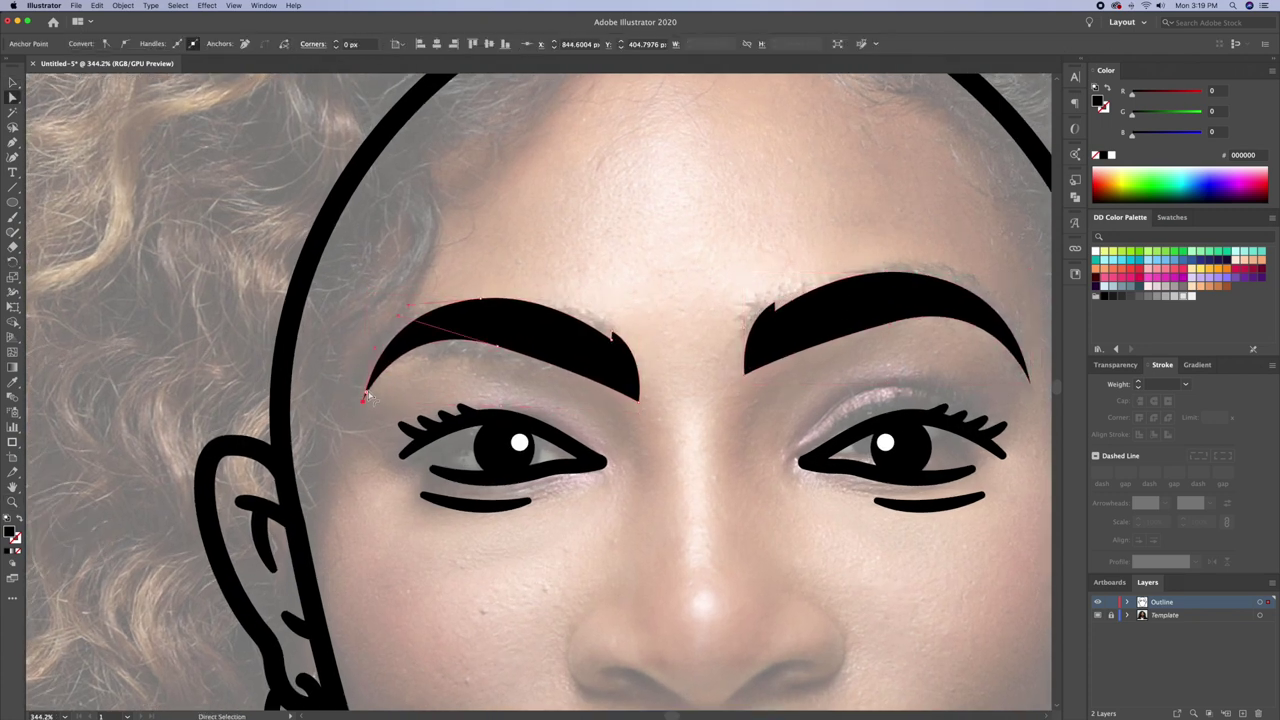
scroll(367, 396, "right", 5)
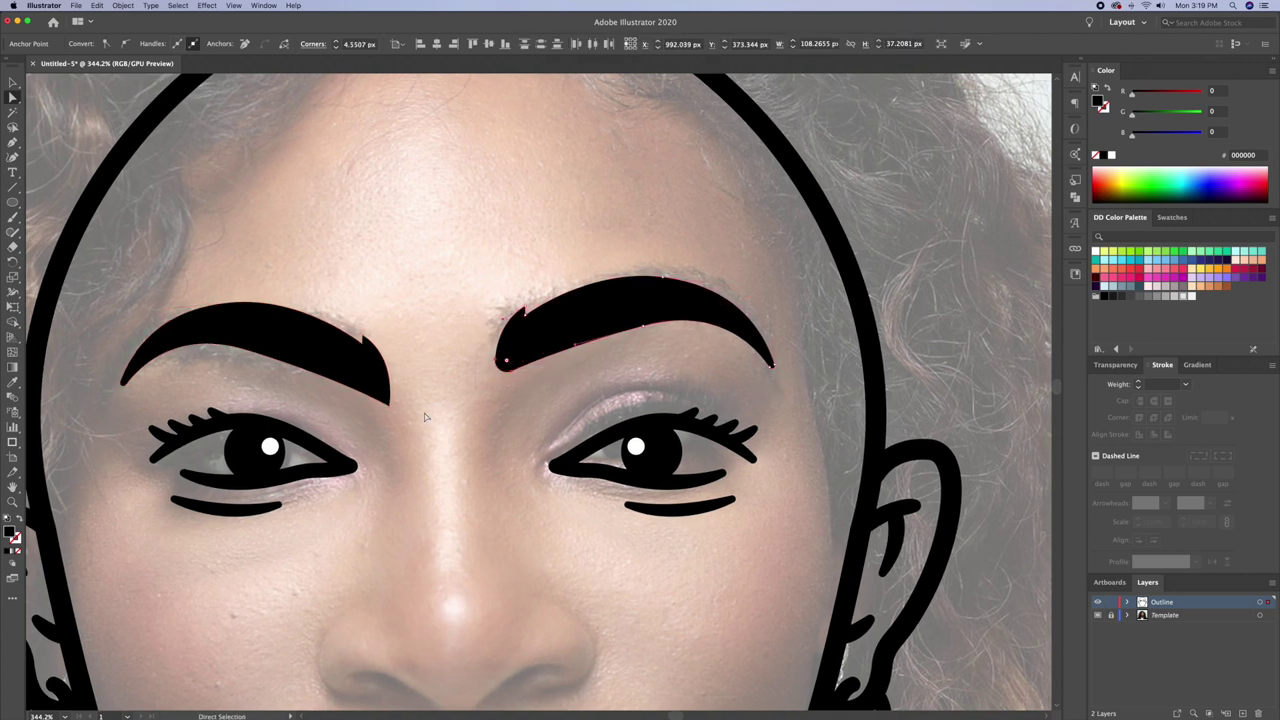
left_click(423, 371)
scroll(423, 371, "down", 3)
left_click(13, 203)
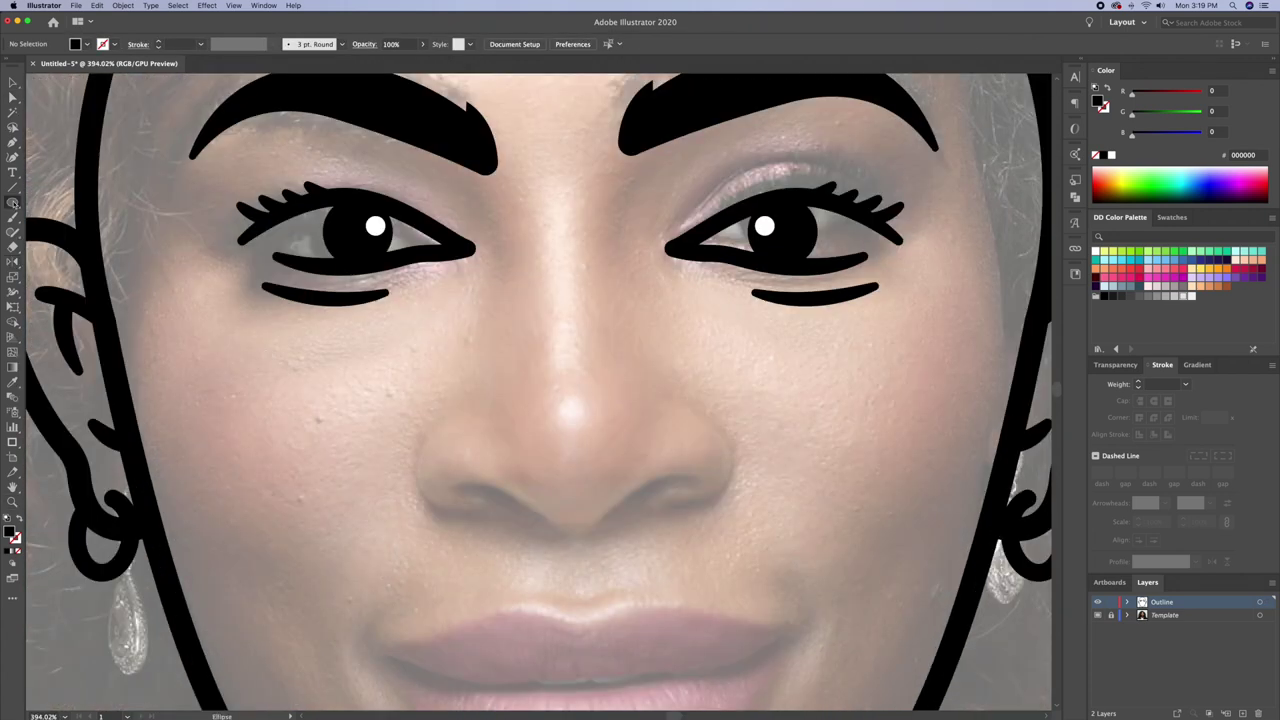
Turn a circle over the nose tip into an open outlined nostril arc
left_click_drag(633, 529, 635, 531)
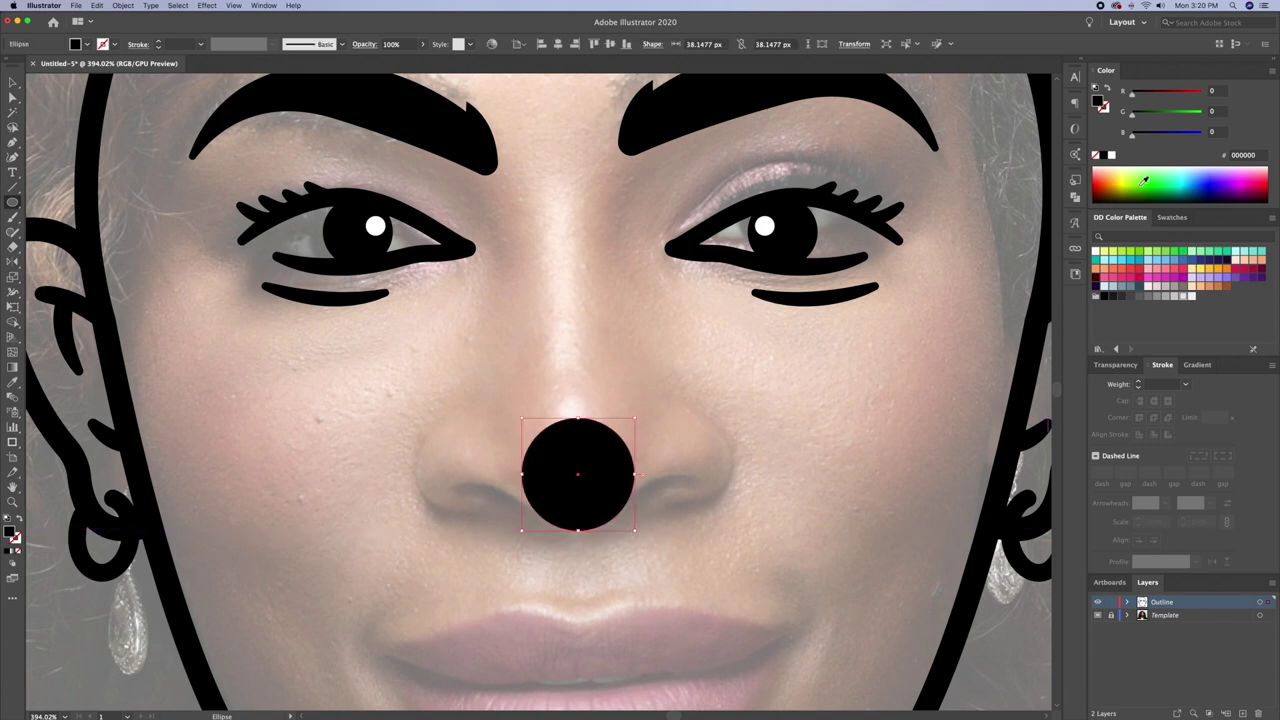
key("shift+x")
key("a")
left_click(577, 418)
key("Delete")
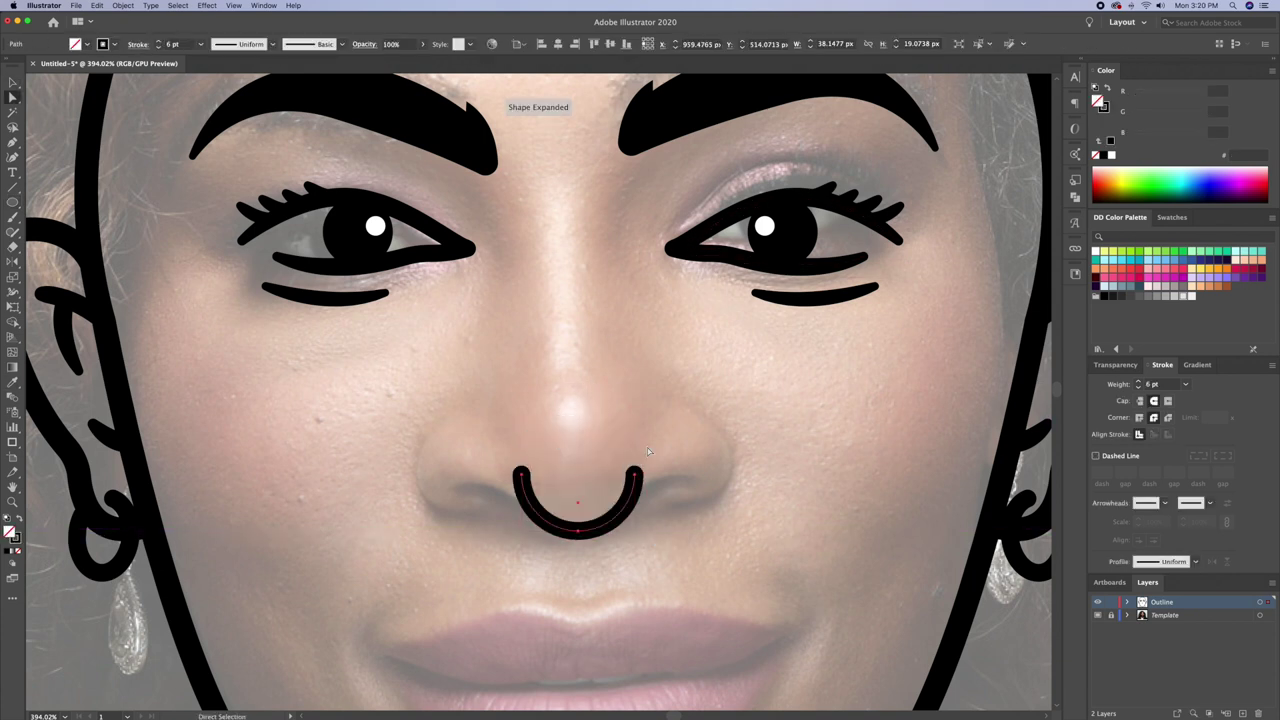
left_click(634, 474)
key("Delete")
key("a")
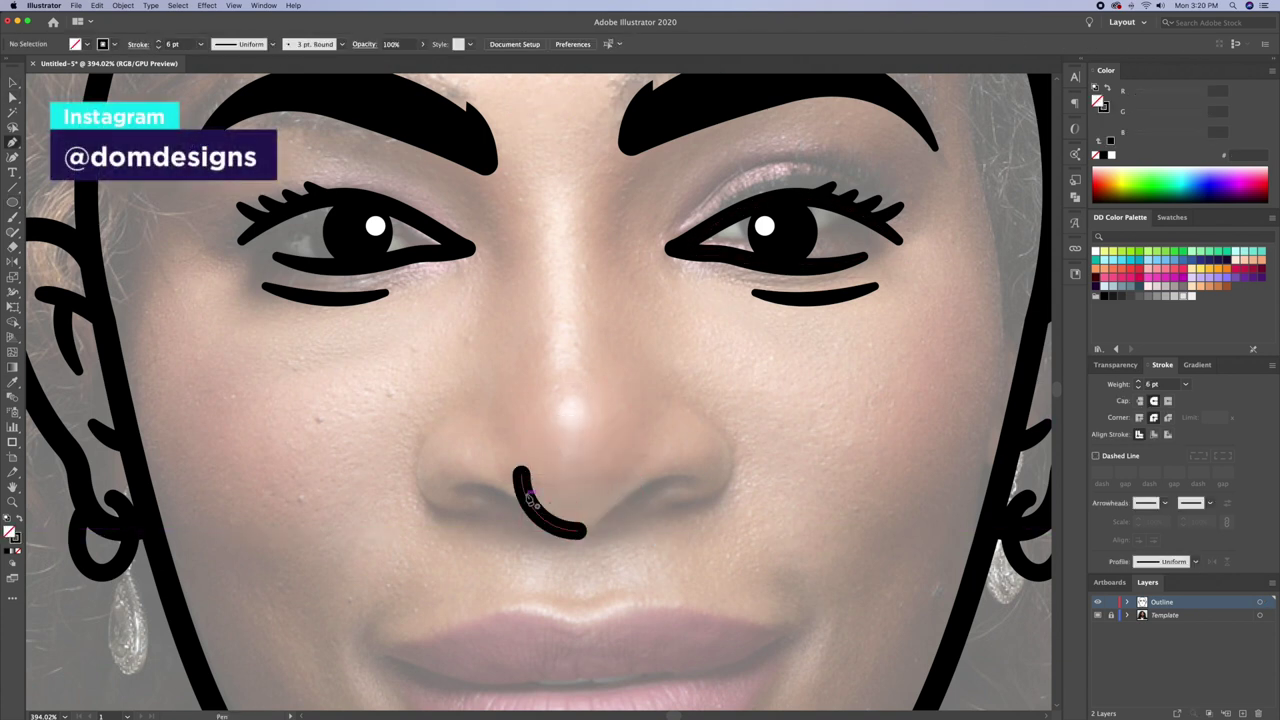
left_click(522, 472)
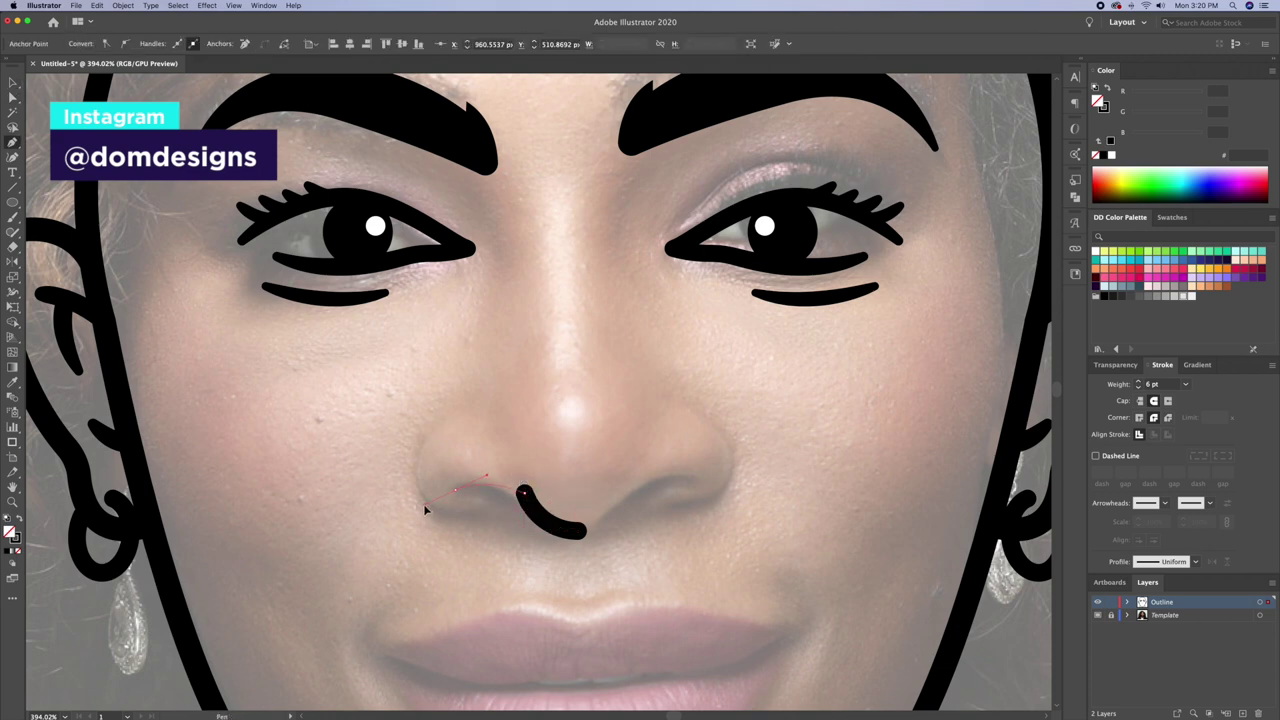
key("v")
left_click(573, 464)
Draw a line beside the left nostril and bend it into a C-shaped curve
scroll(560, 487, "up", 3)
left_click(456, 521)
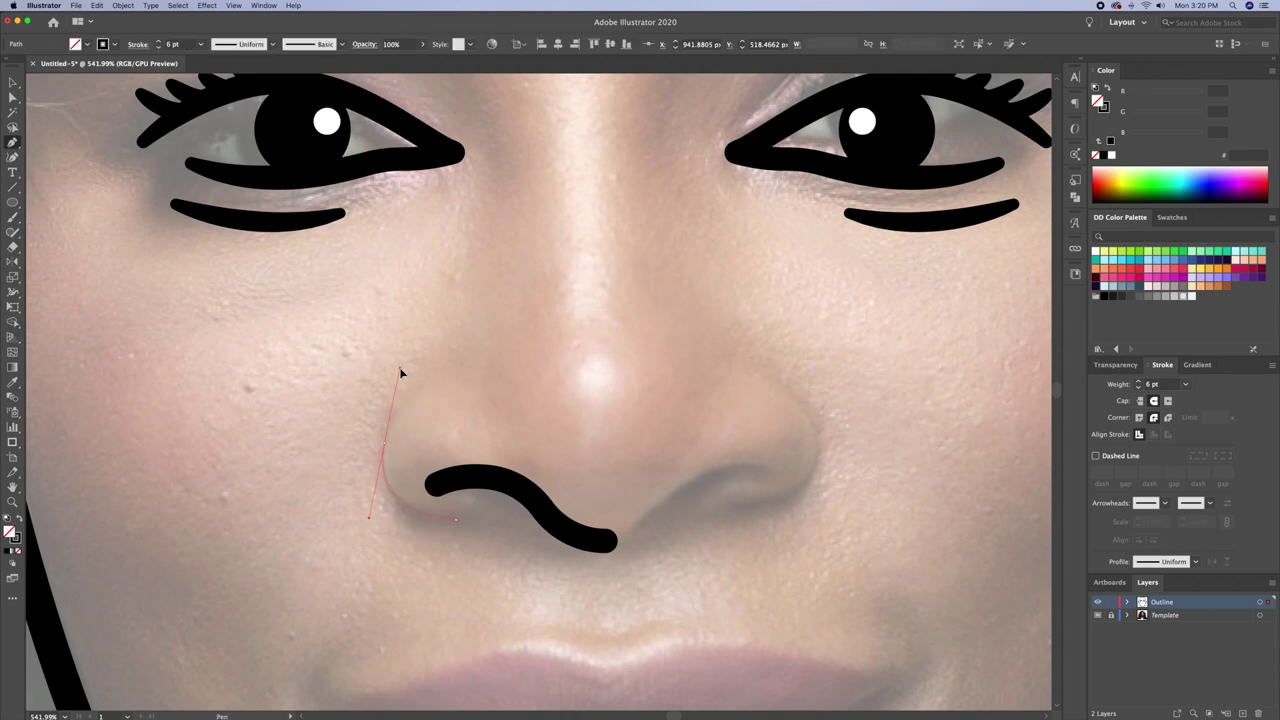
left_click(434, 373)
key("shift+grave")
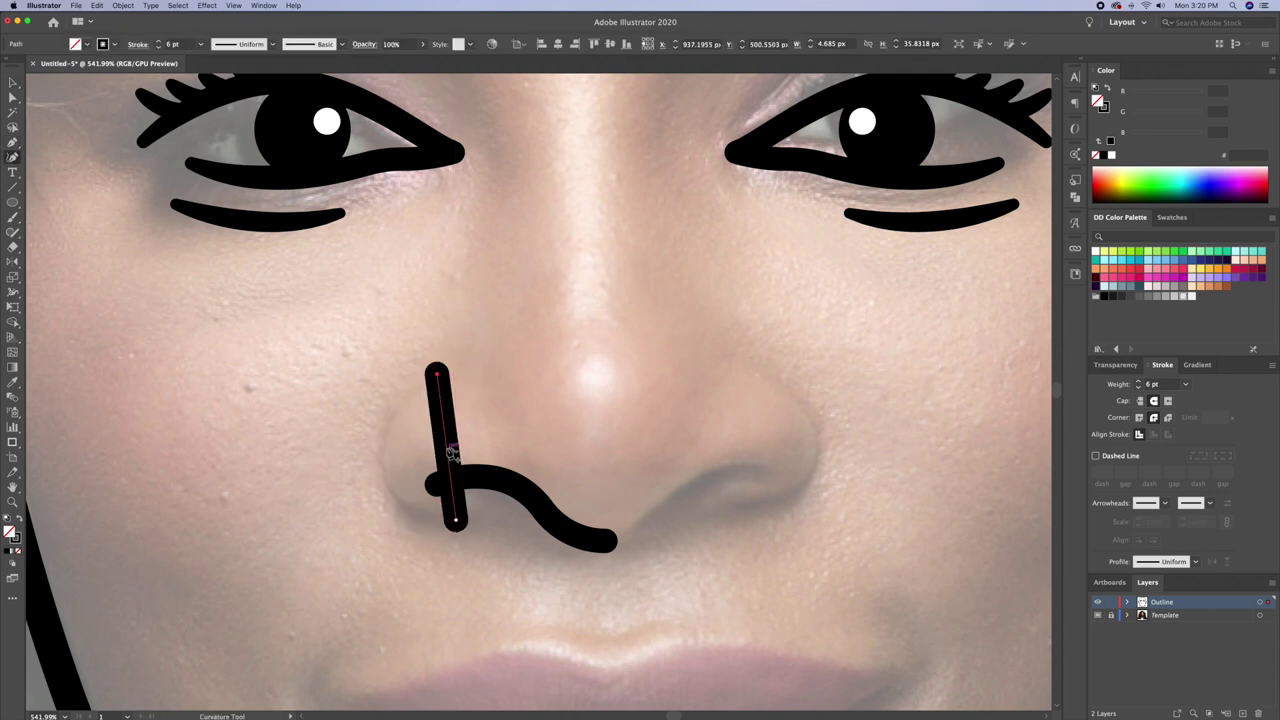
left_click(389, 482)
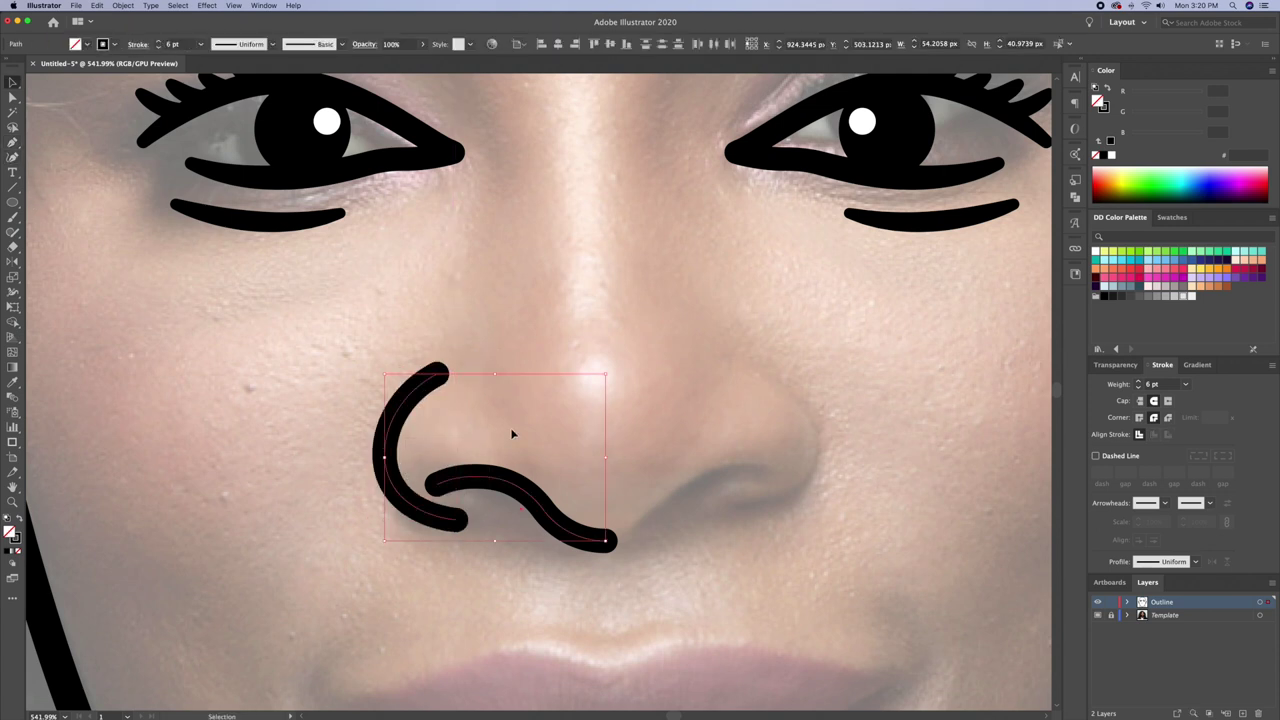
Thicken the middle of the S-shaped nose base and taper the C-curve's lower end
left_click_drag(514, 434, 522, 484)
left_click(522, 484)
key("shift+w")
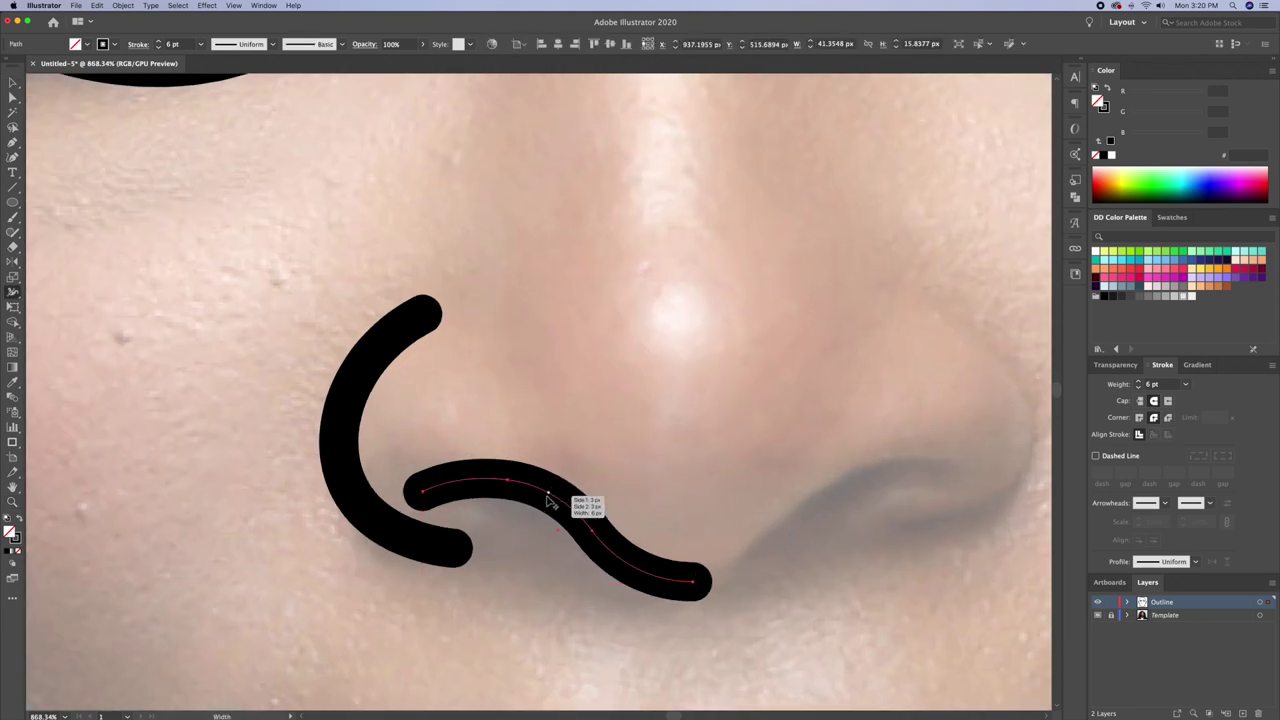
left_click_drag(508, 487, 430, 515)
key("v")
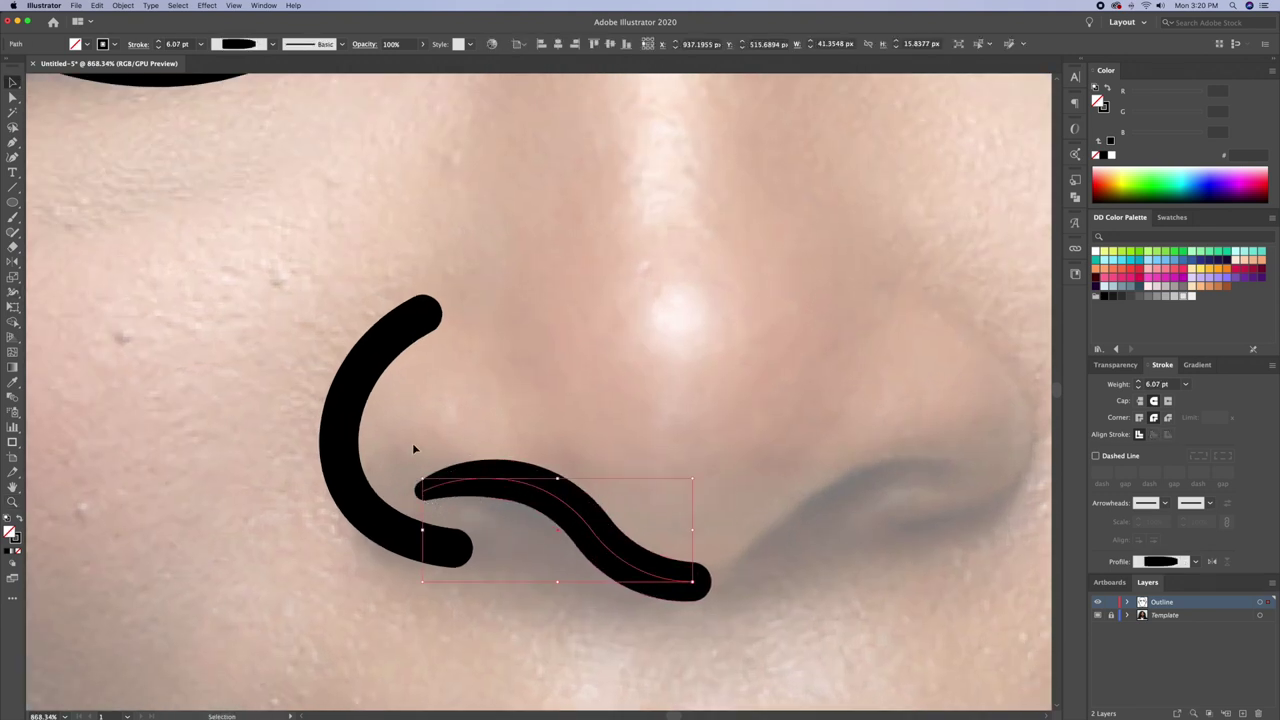
scroll(1047, 411, "down", 2)
left_click(363, 380)
key("shift+w")
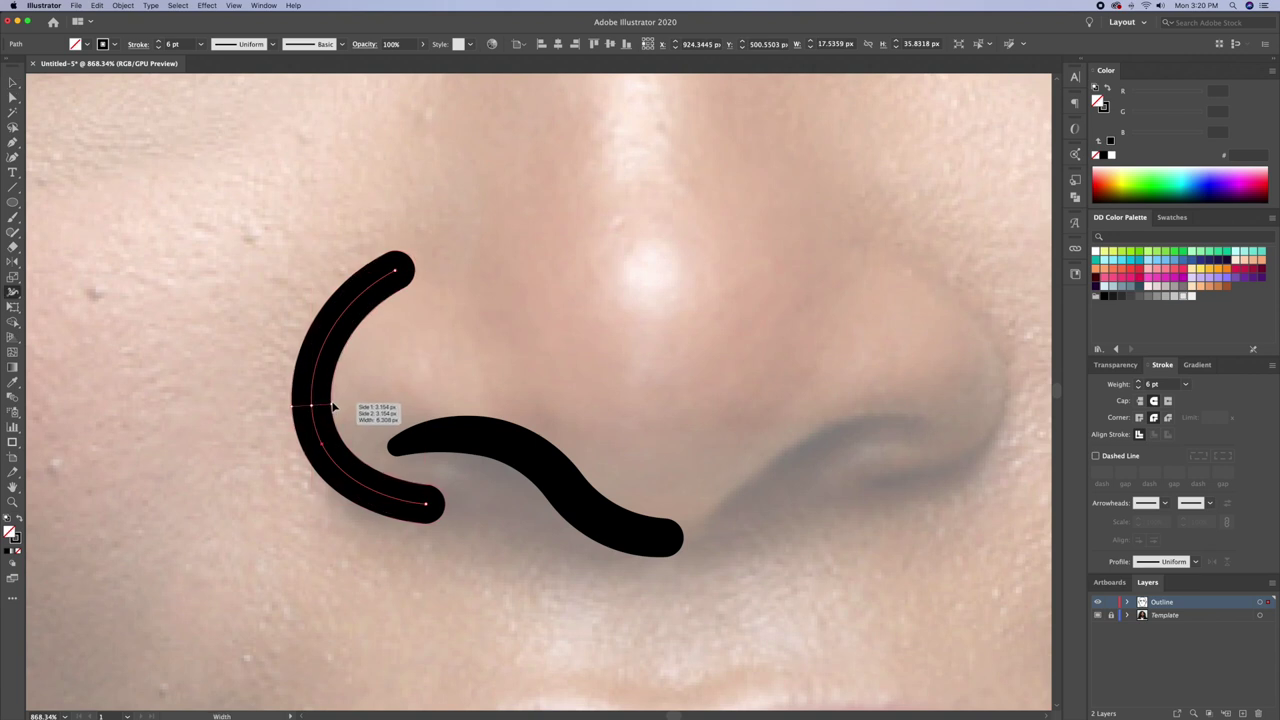
left_click_drag(429, 522, 429, 512)
Pen a filled nostril shape curving under the S-curve
key("ctrl+equal")
key("z")
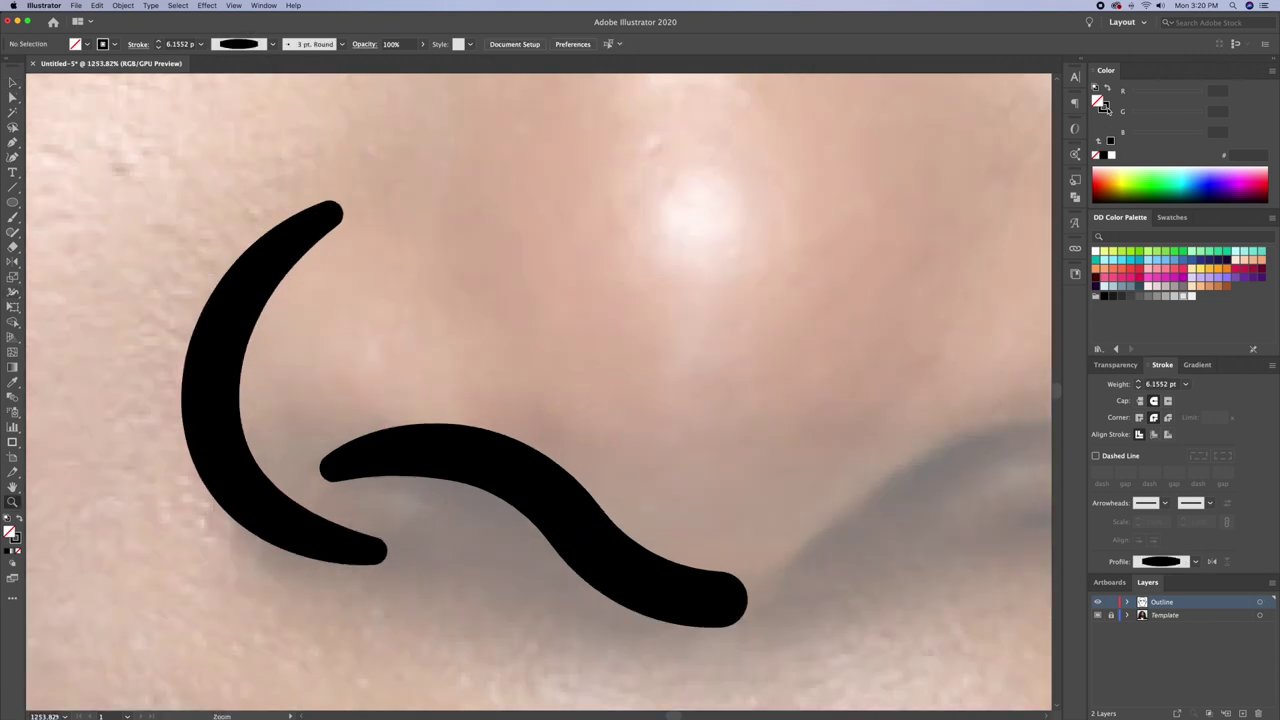
key("p")
left_click(375, 472)
left_click_drag(648, 515, 673, 510)
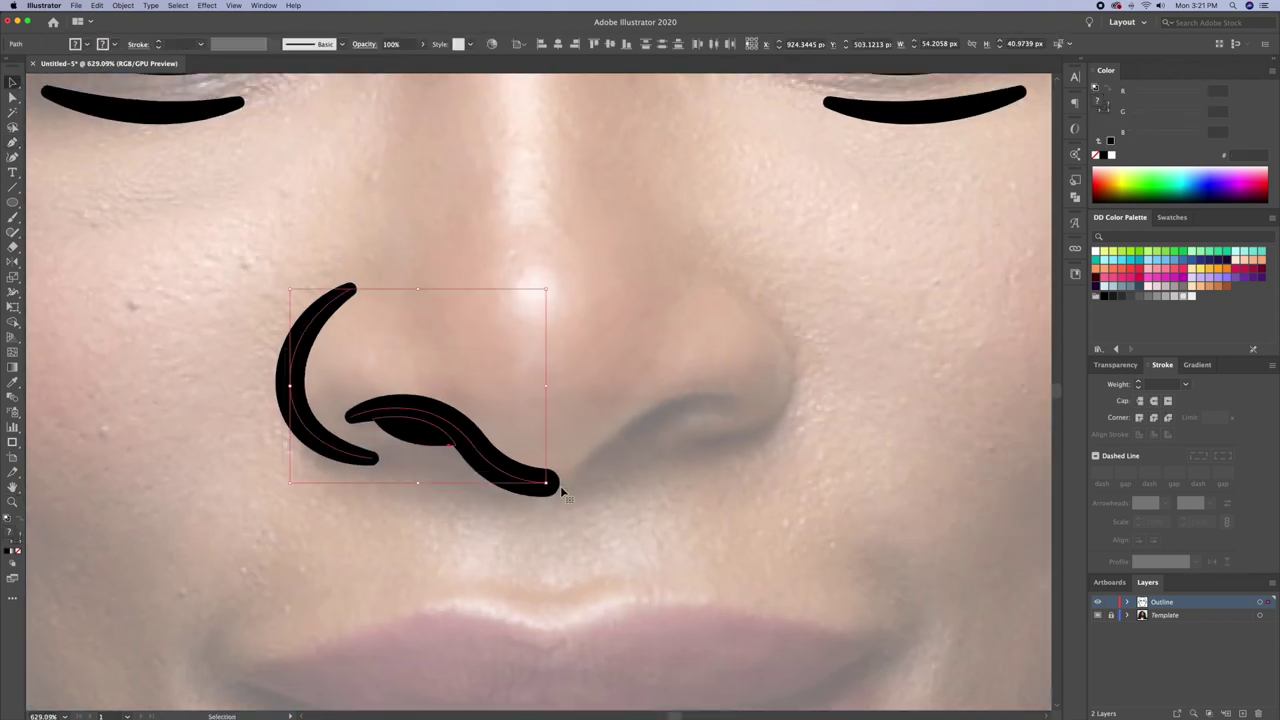
Mirror the nostril pieces to the right side of the nose
key("v")
left_click(557, 450)
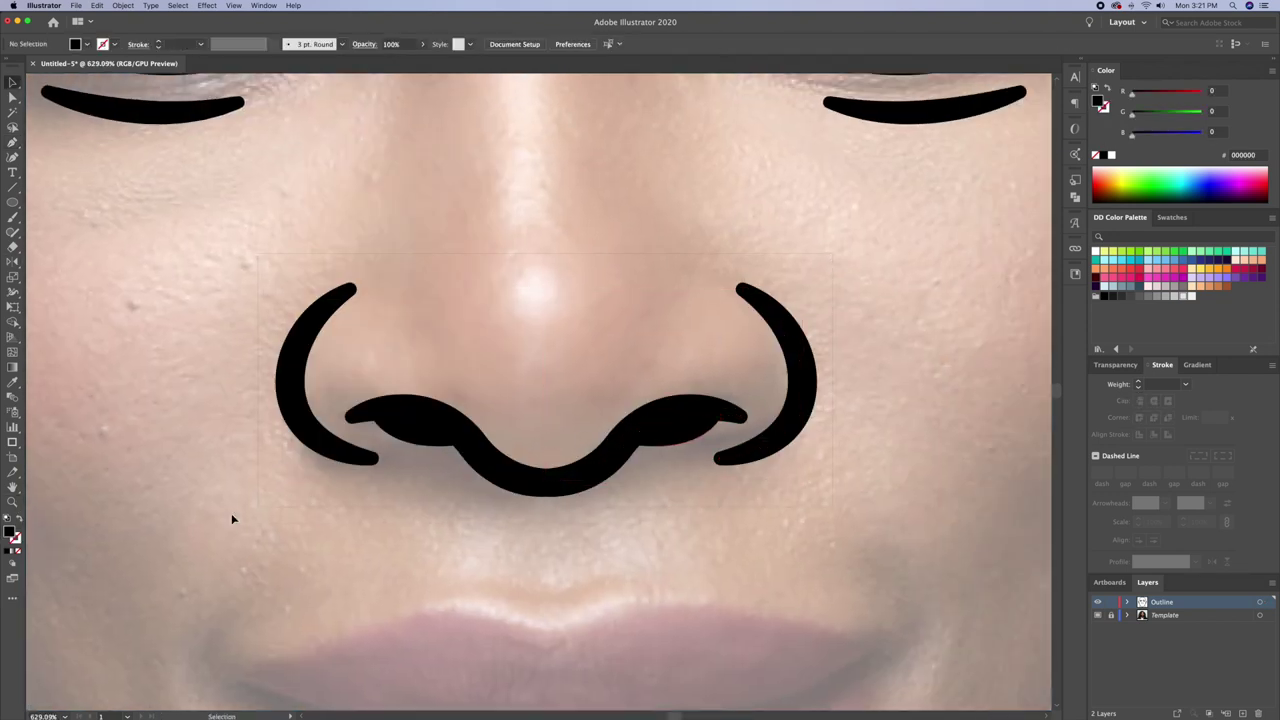
left_click_drag(232, 519, 829, 386)
left_click(829, 386)
Begin a nose-side line curving down from below the left eye toward the nostril
key("z")
left_click_drag(560, 360, 617, 360)
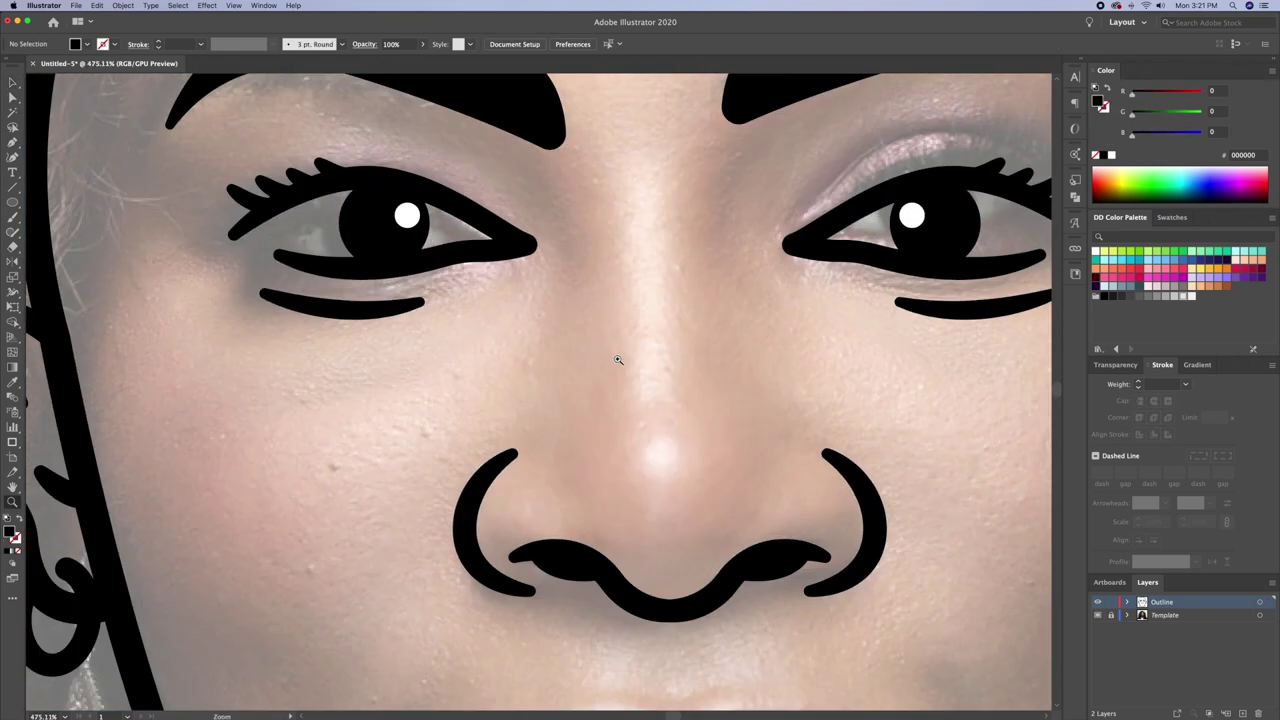
left_click(571, 261)
left_click_drag(506, 516, 493, 556)
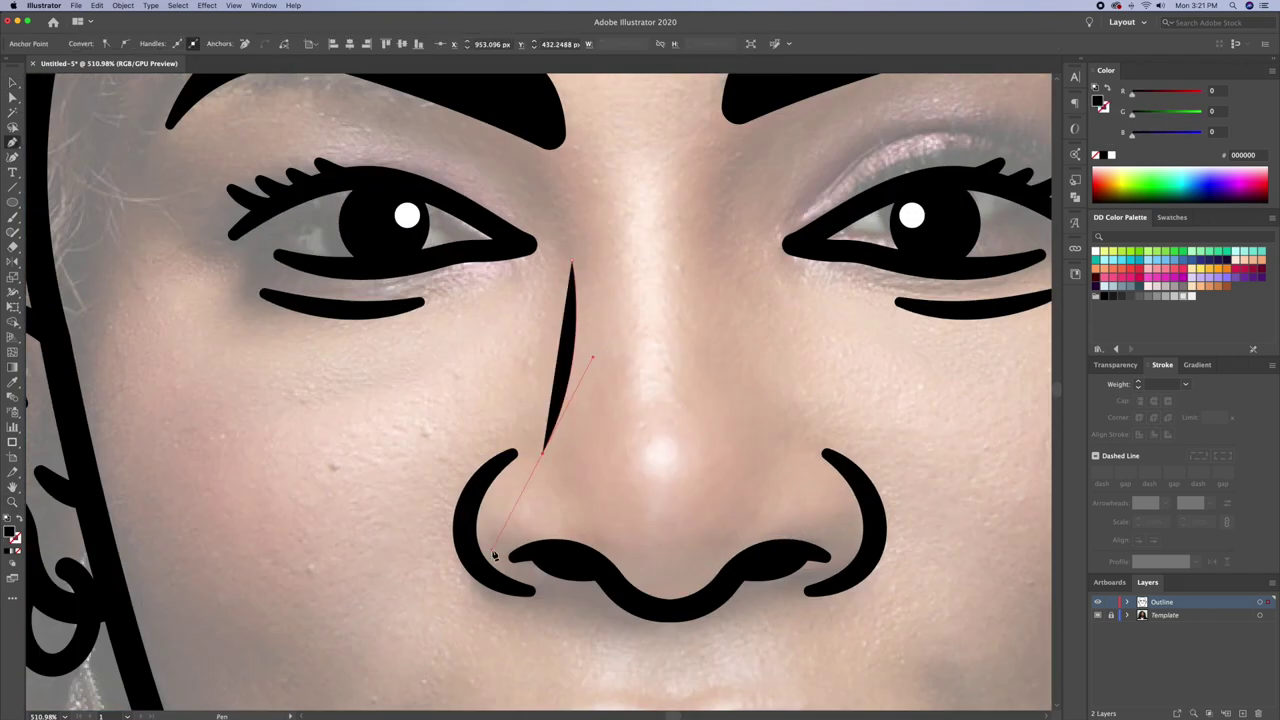
Taper the nose-side stroke and reflect a copy across the nose centre
key("v")
scroll(561, 400, "right", 3)
left_click_drag(479, 381, 486, 376)
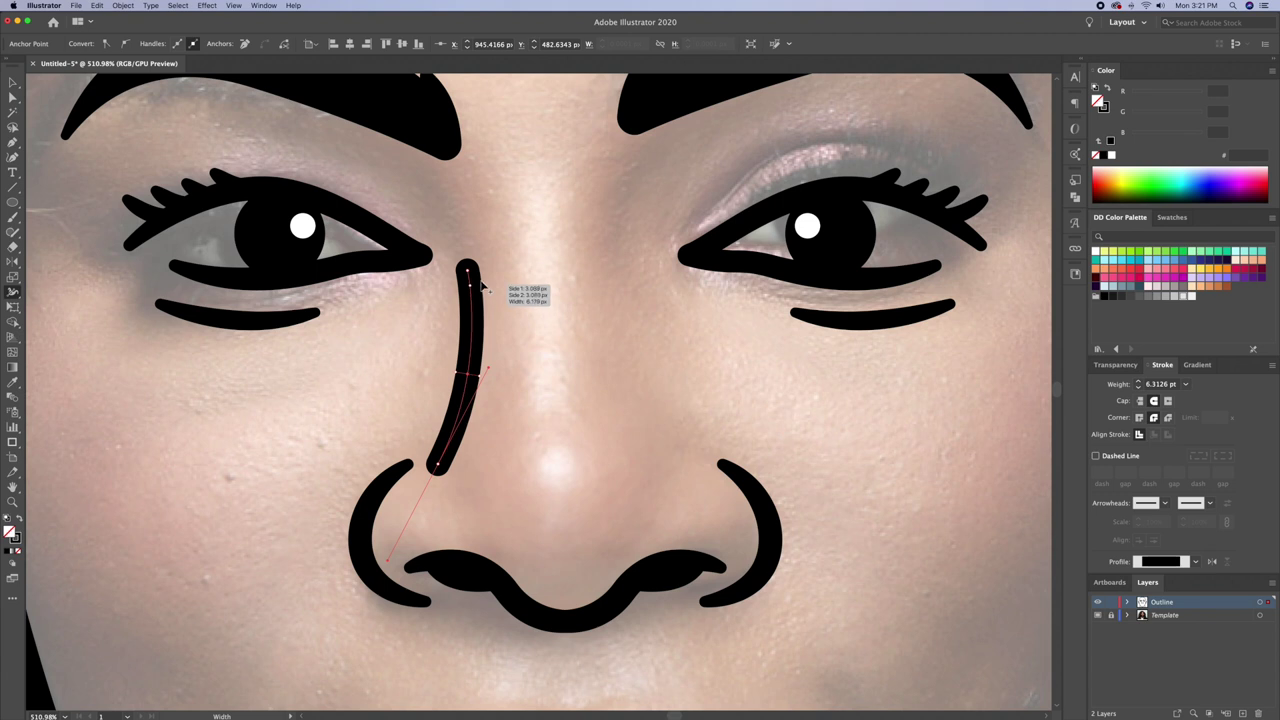
key("o")
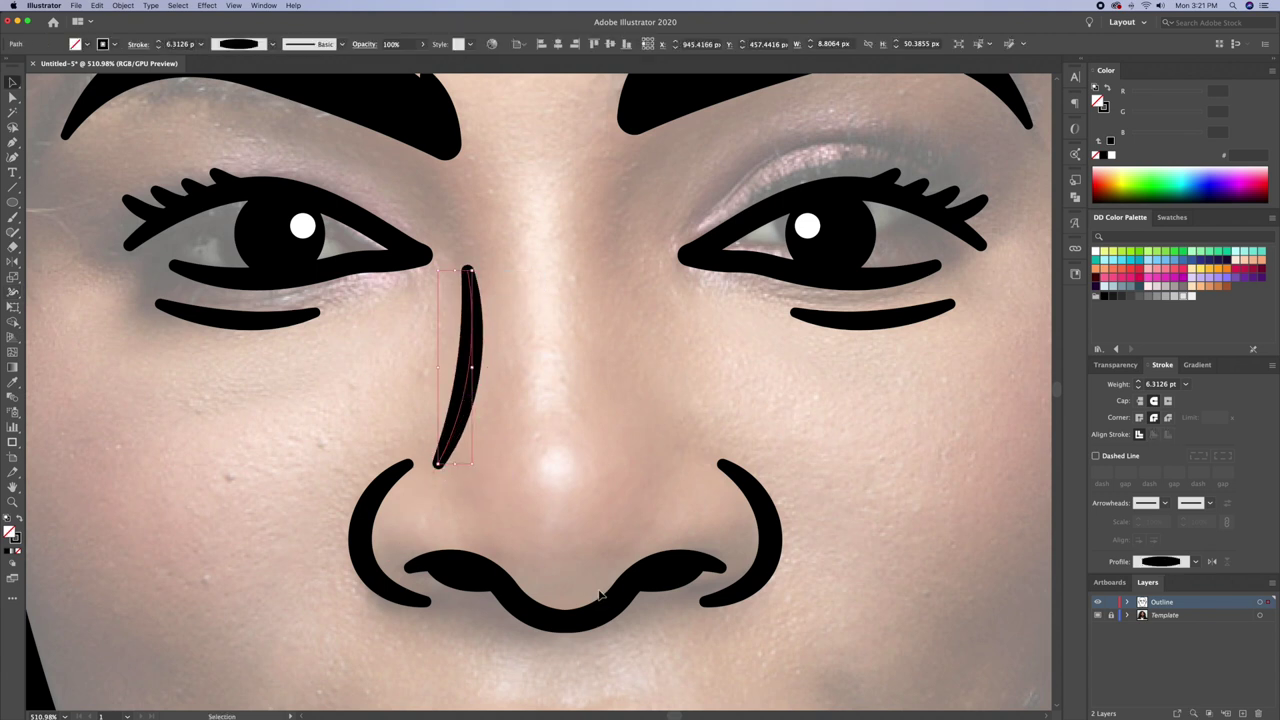
left_click(564, 621, "alt")
key("Return")
Adjust the nose-side strokes, nostril curves and wavy nose bottom into position
key("v")
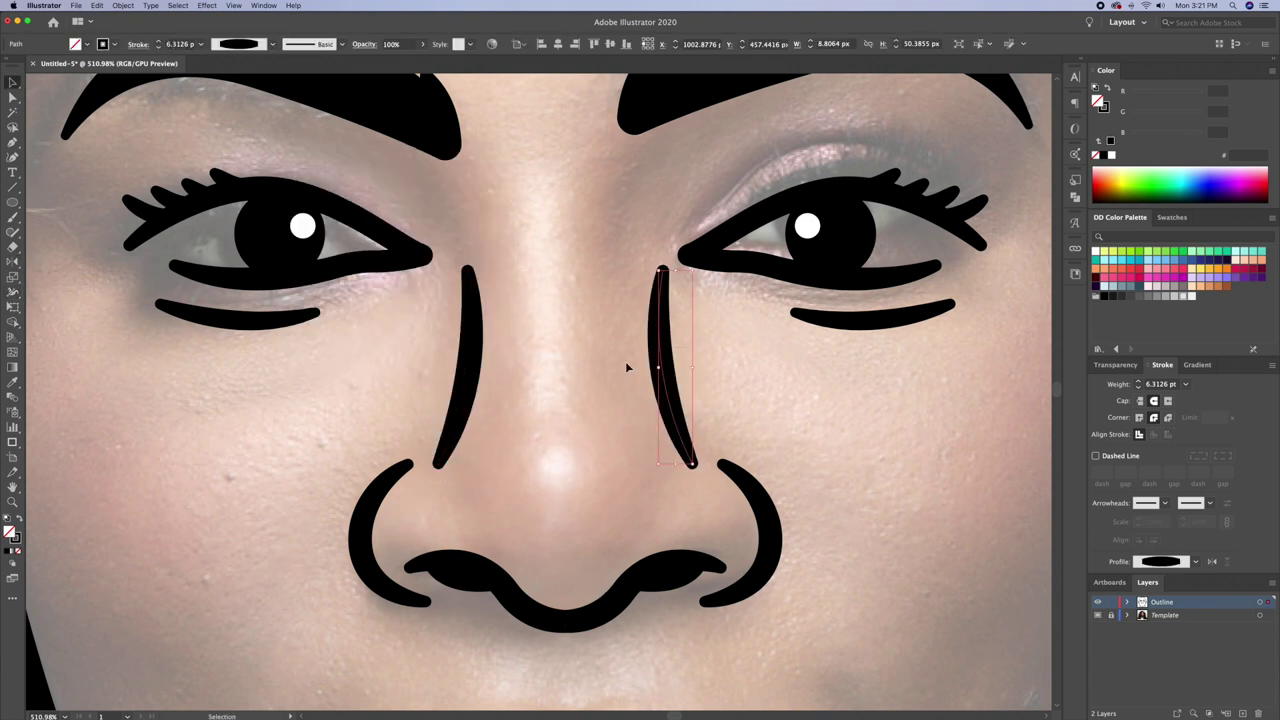
left_click(488, 356)
left_click(766, 518)
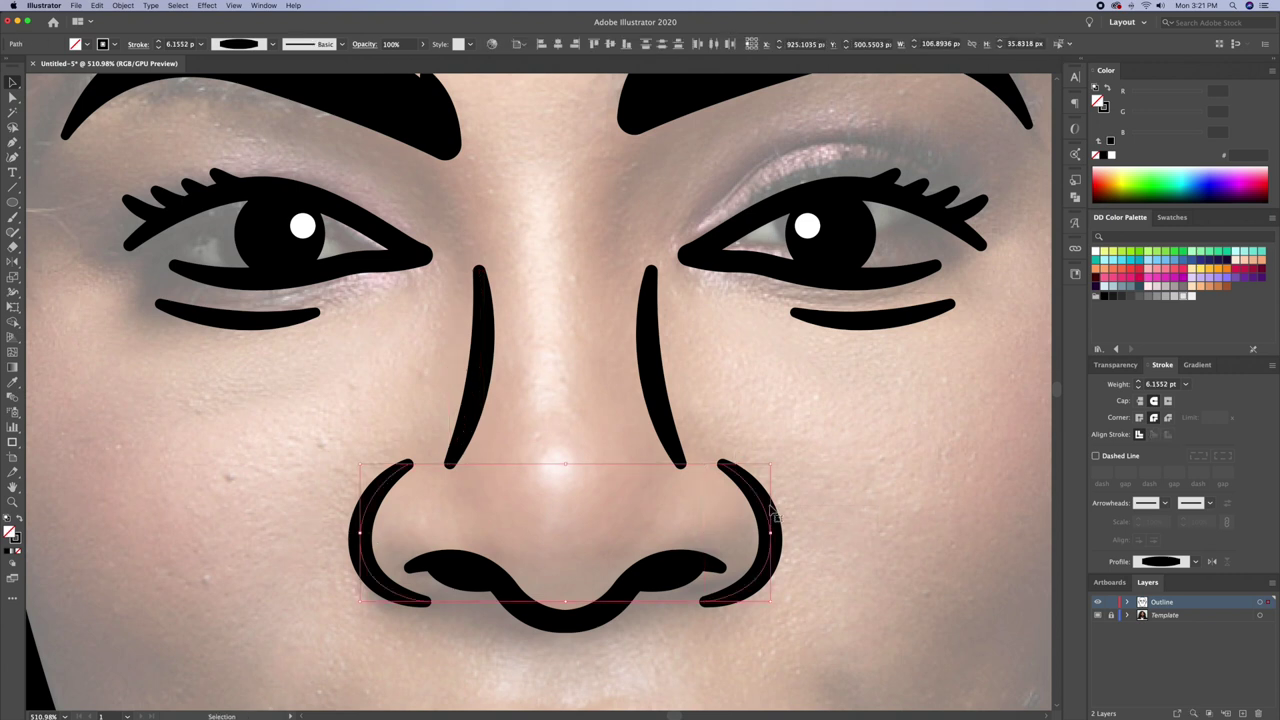
left_click(768, 536, "shift")
left_click(671, 575, "shift")
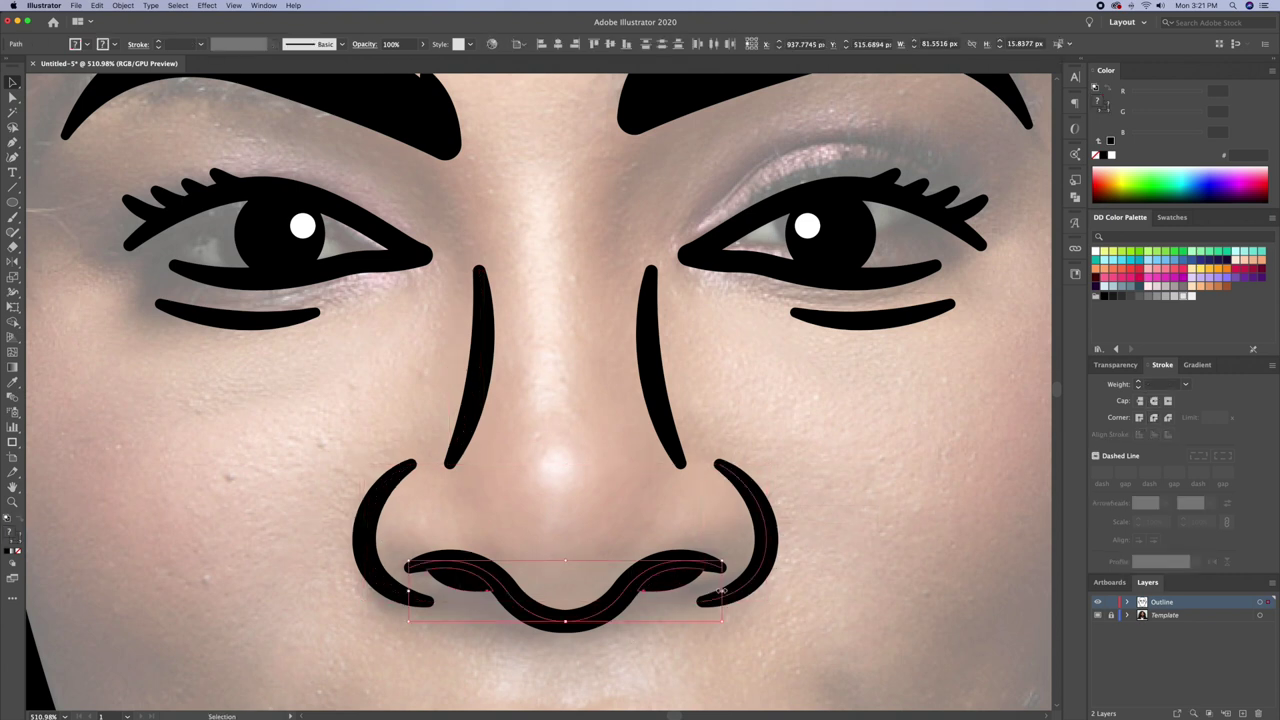
key("ctrl+z")
key("ctrl+z")
key("ctrl+z")
key("ctrl+z")
left_click(645, 375)
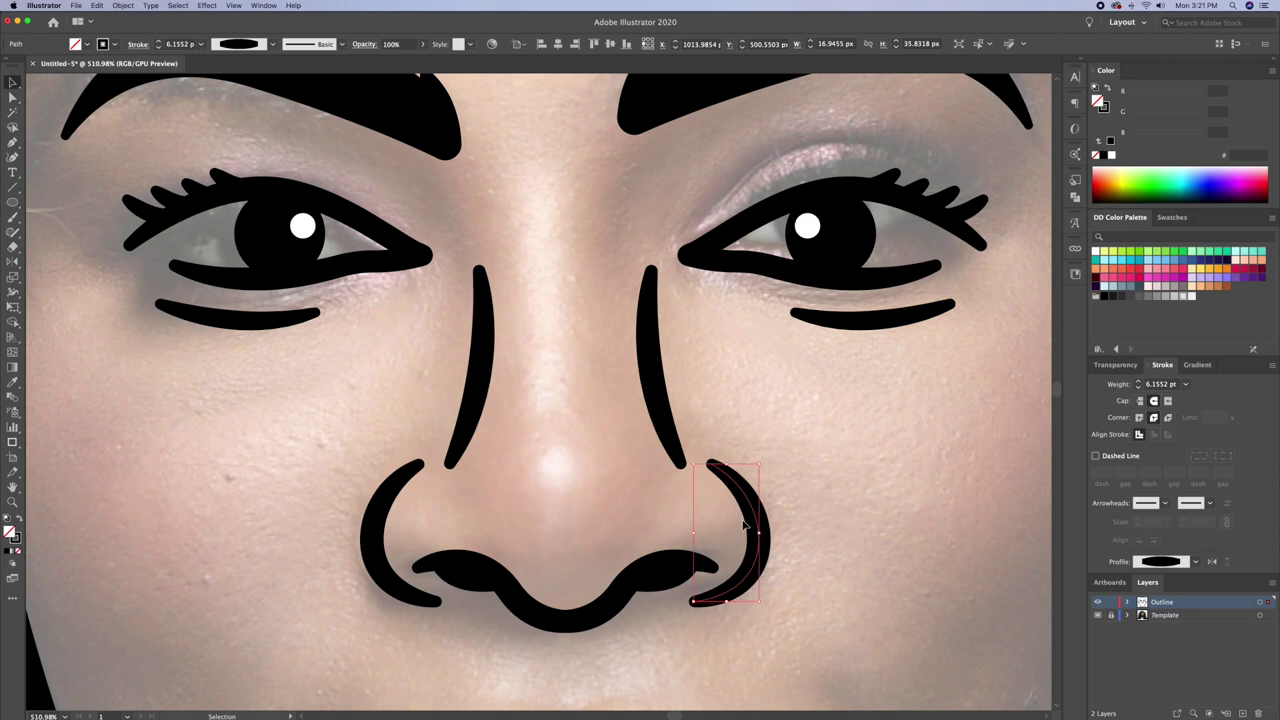
Fit the whole face in view, toggle the template photo, and start the lip line at the left corner
key("p")
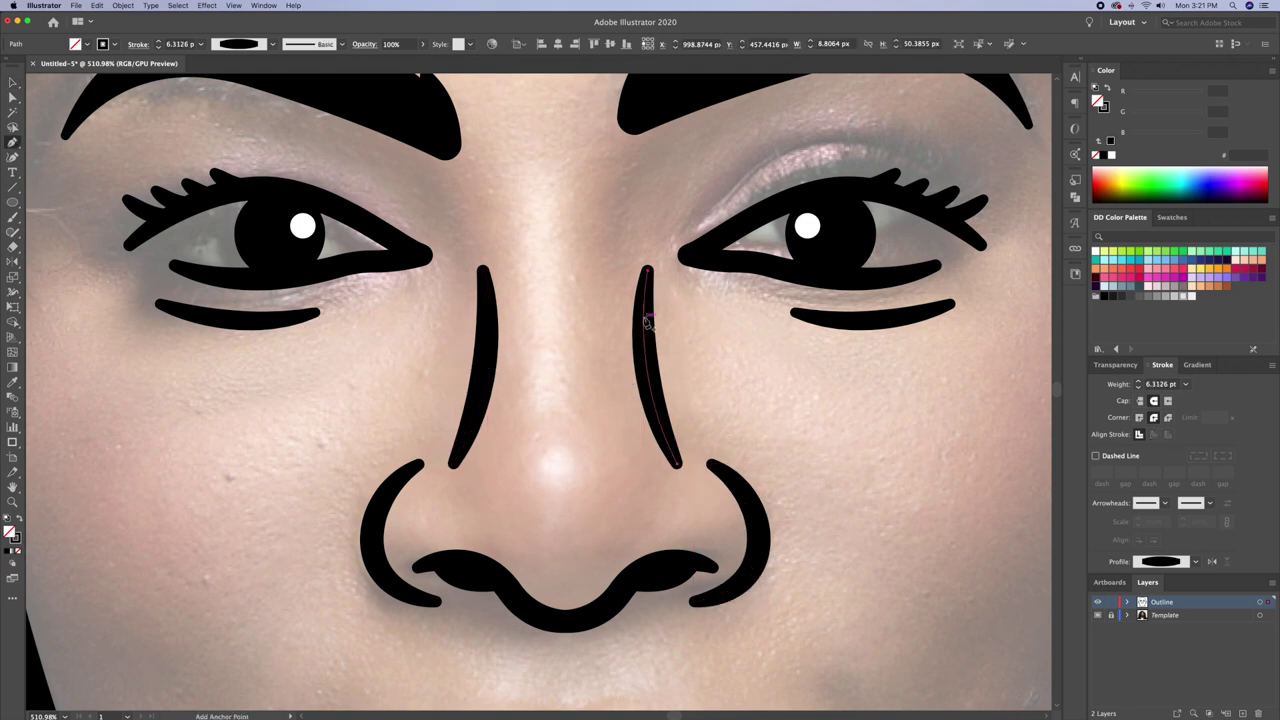
key("ctrl+shift+a")
left_click_drag(597, 353, 480, 353)
key("ctrl+shift+w")
key("ctrl+0")
left_click(1098, 615)
left_click(344, 414)
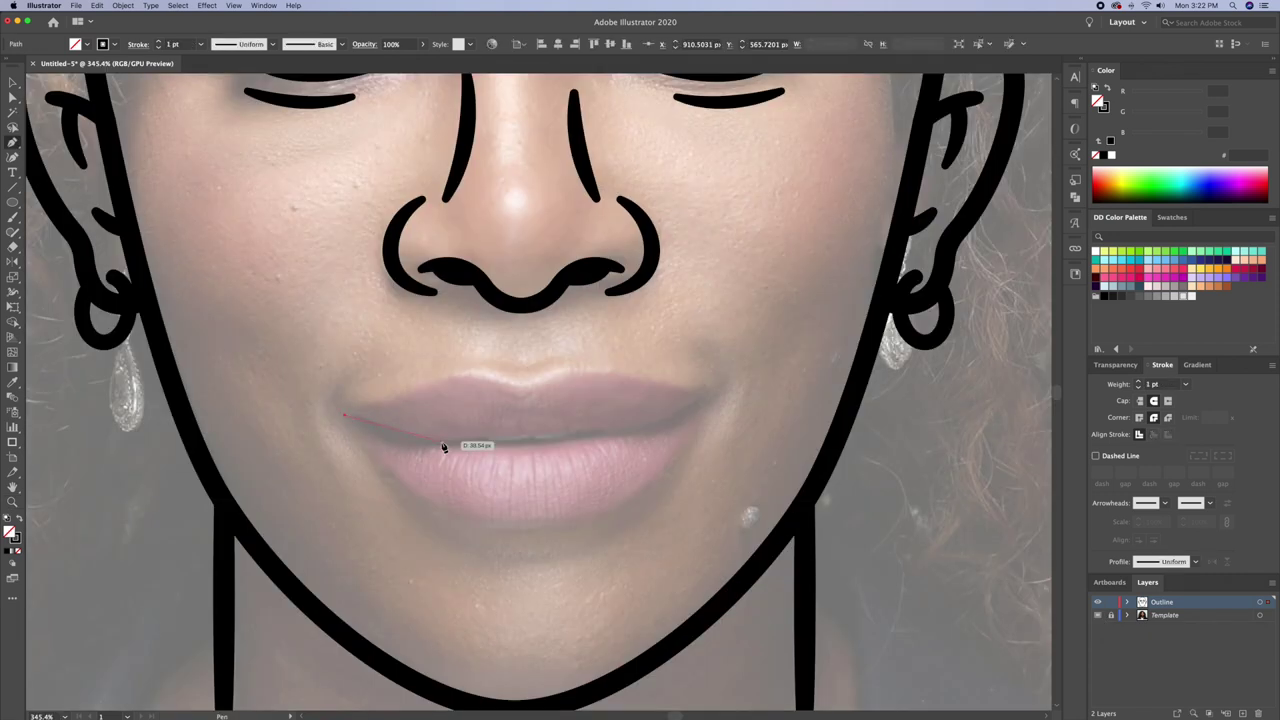
Pen the mouth line along the lip parting and widen it to about 5.23 pt
left_click_drag(483, 447, 531, 443)
scroll(447, 444, "up", 2)
left_click(556, 432)
key("v")
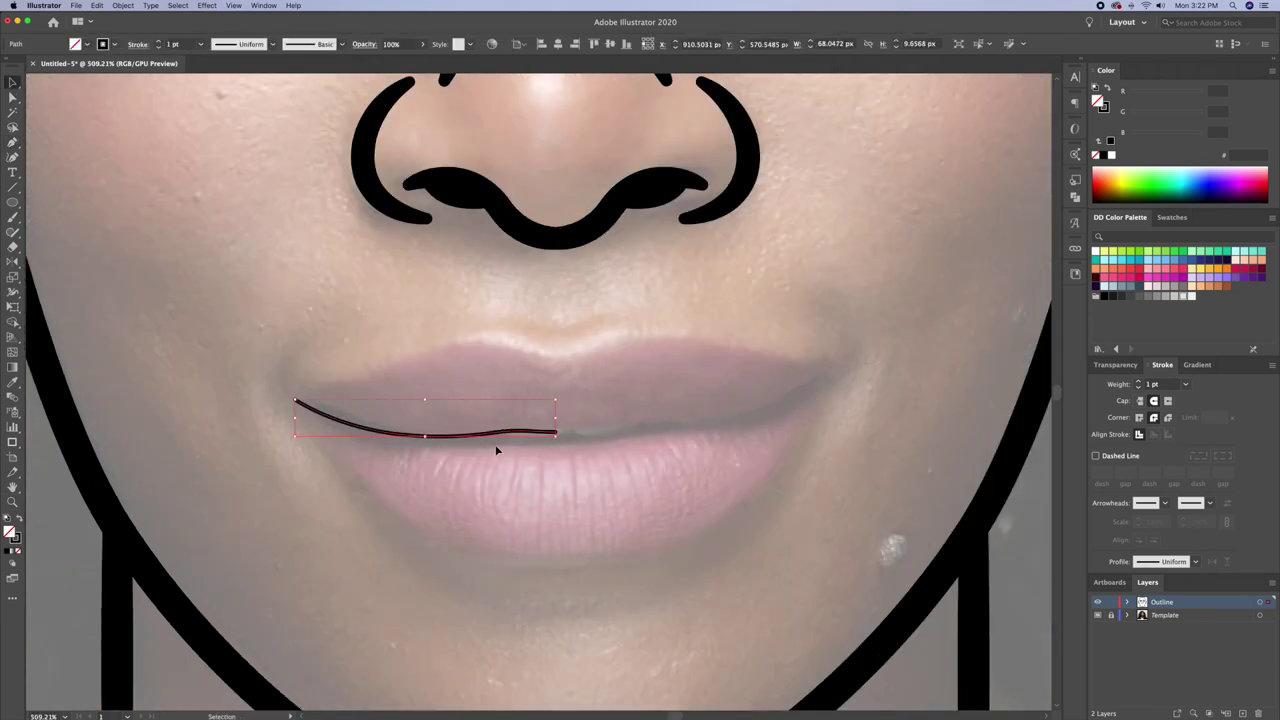
key("a")
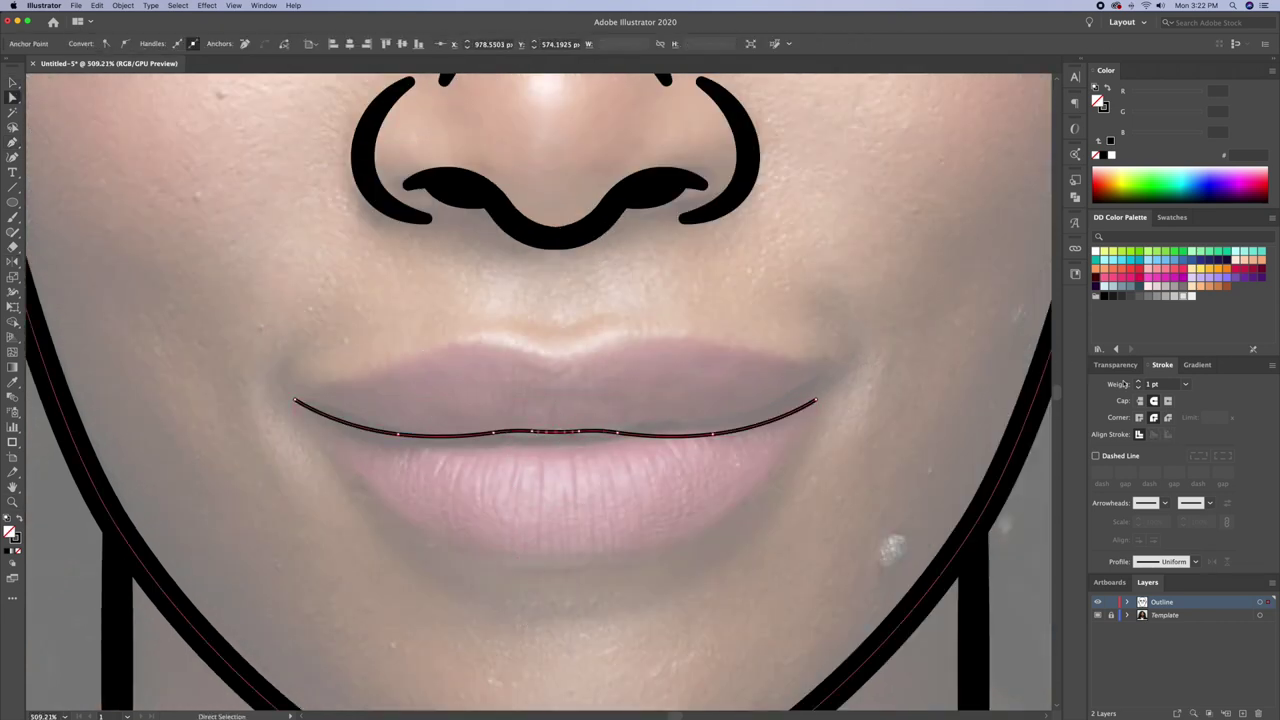
left_click(1138, 381)
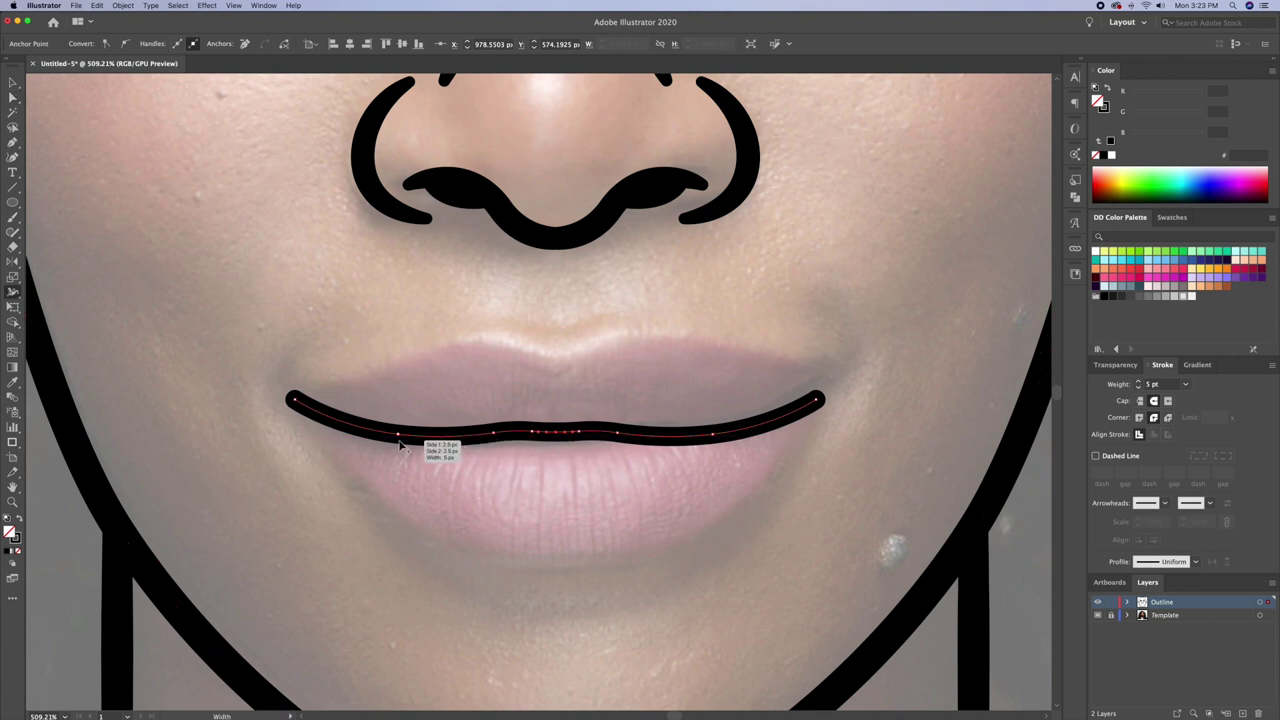
left_click_drag(714, 431, 714, 449)
Taper the mouth line's right end, then pen-draw the lower-lip half and reflect-copy it
left_click_drag(818, 406, 816, 399)
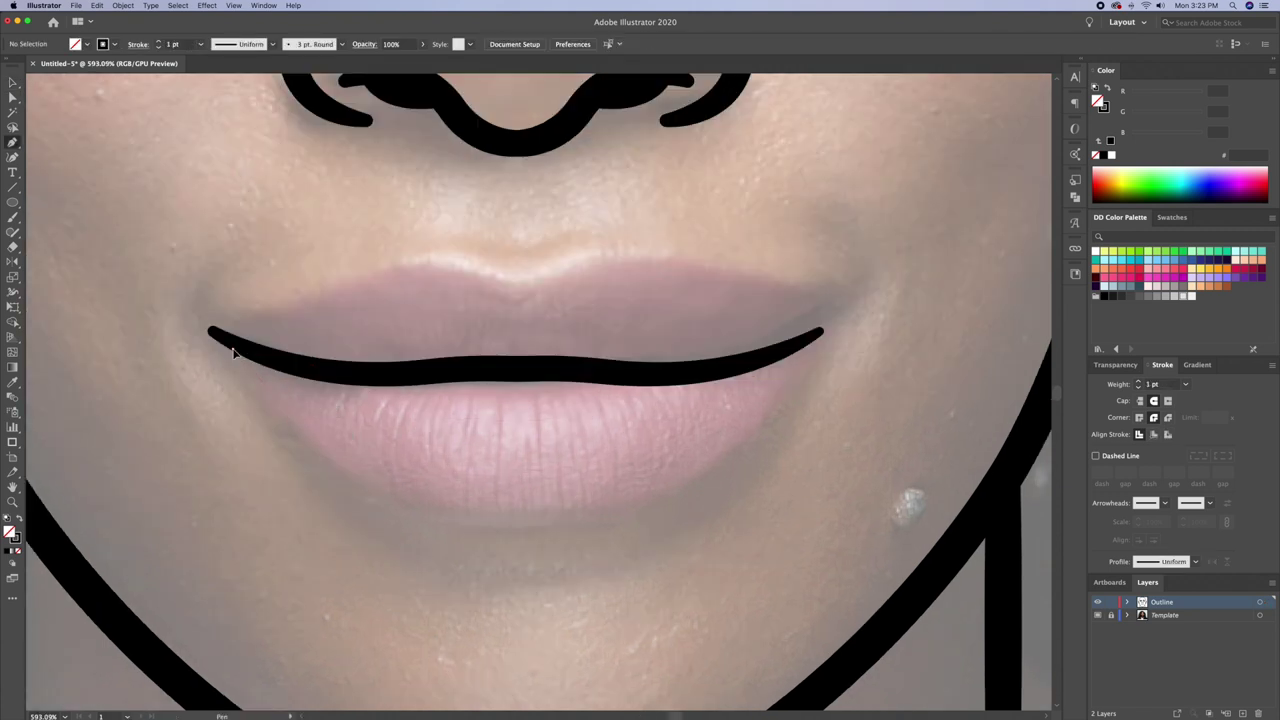
left_click(233, 350)
left_click_drag(295, 420, 305, 451)
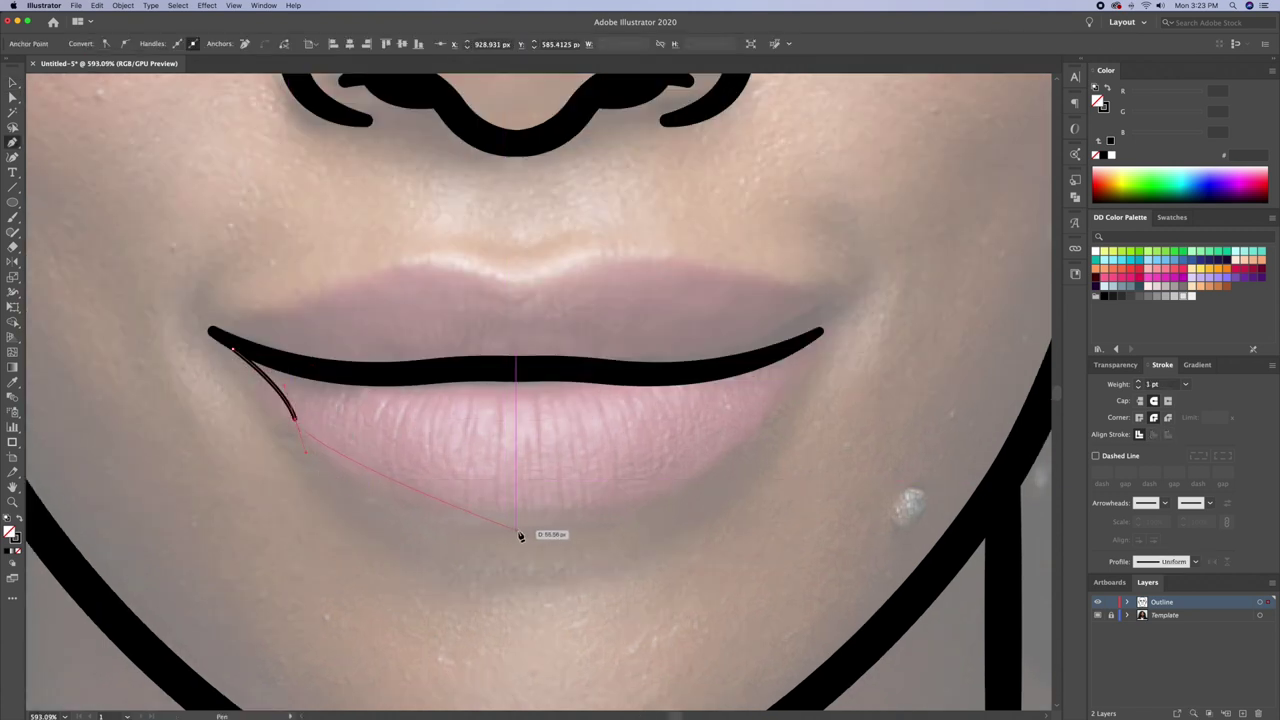
key("a")
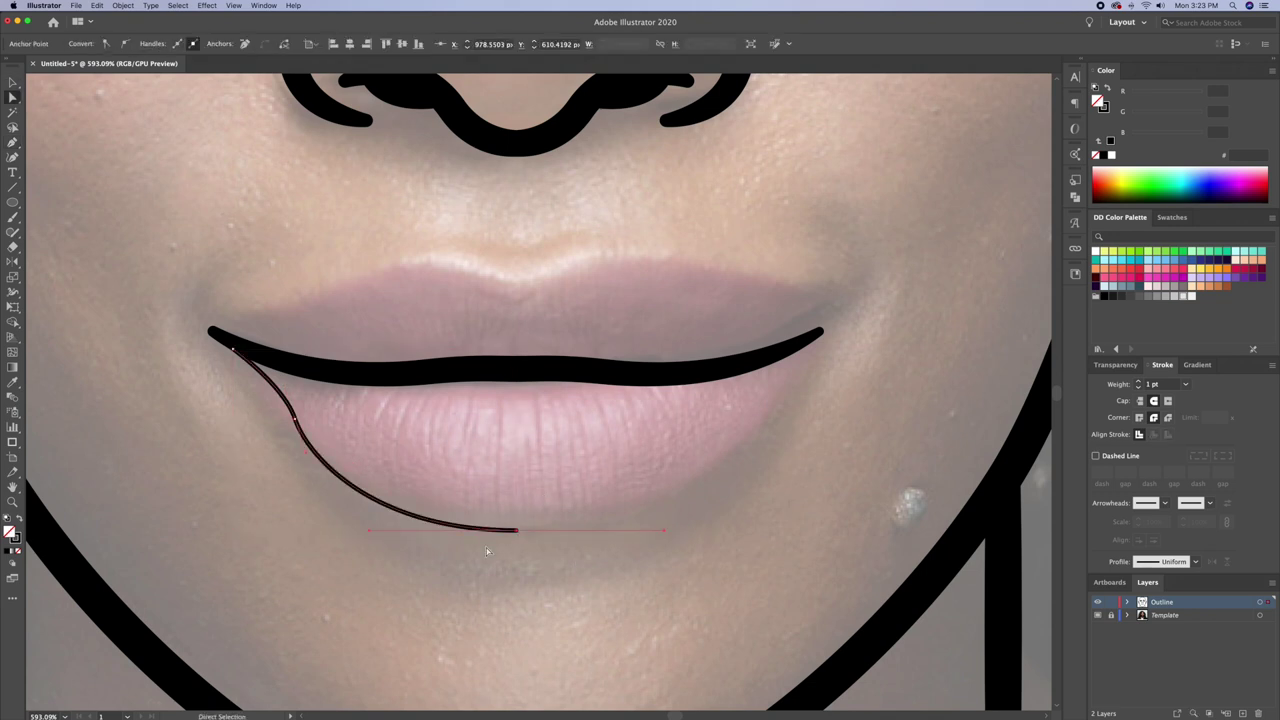
key("v")
left_click(515, 520, "alt")
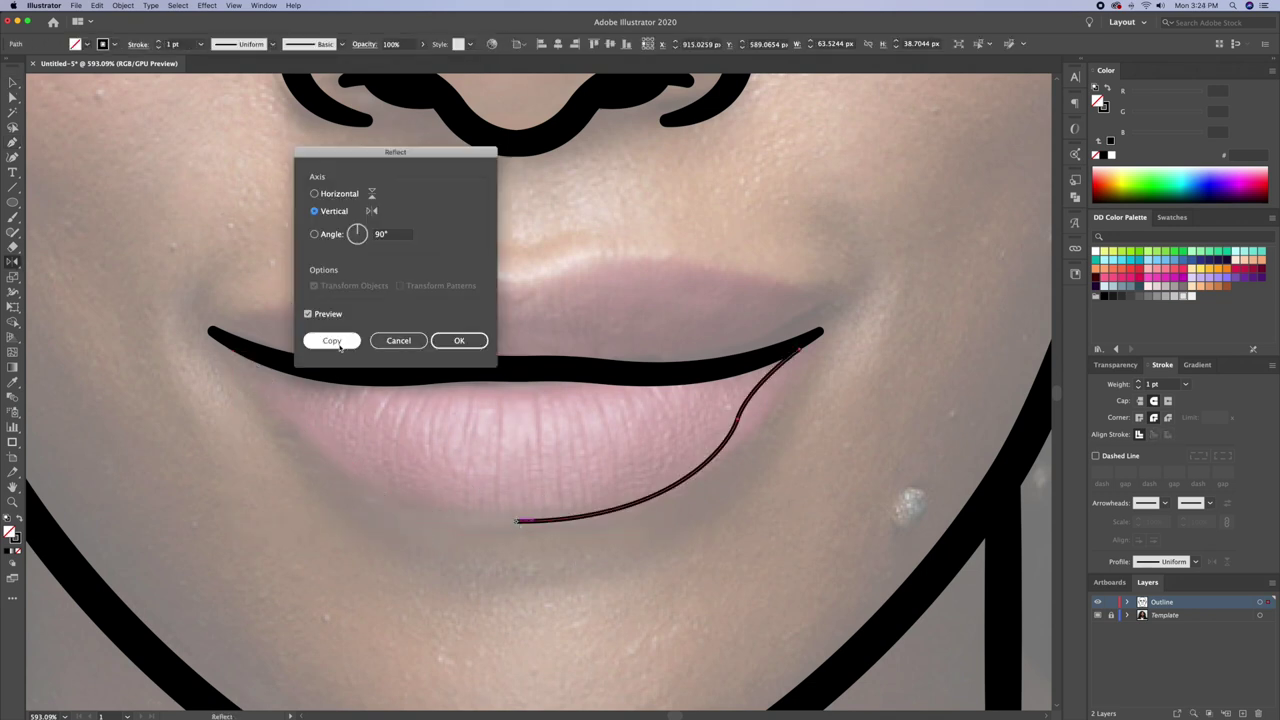
left_click(331, 337)
key("a")
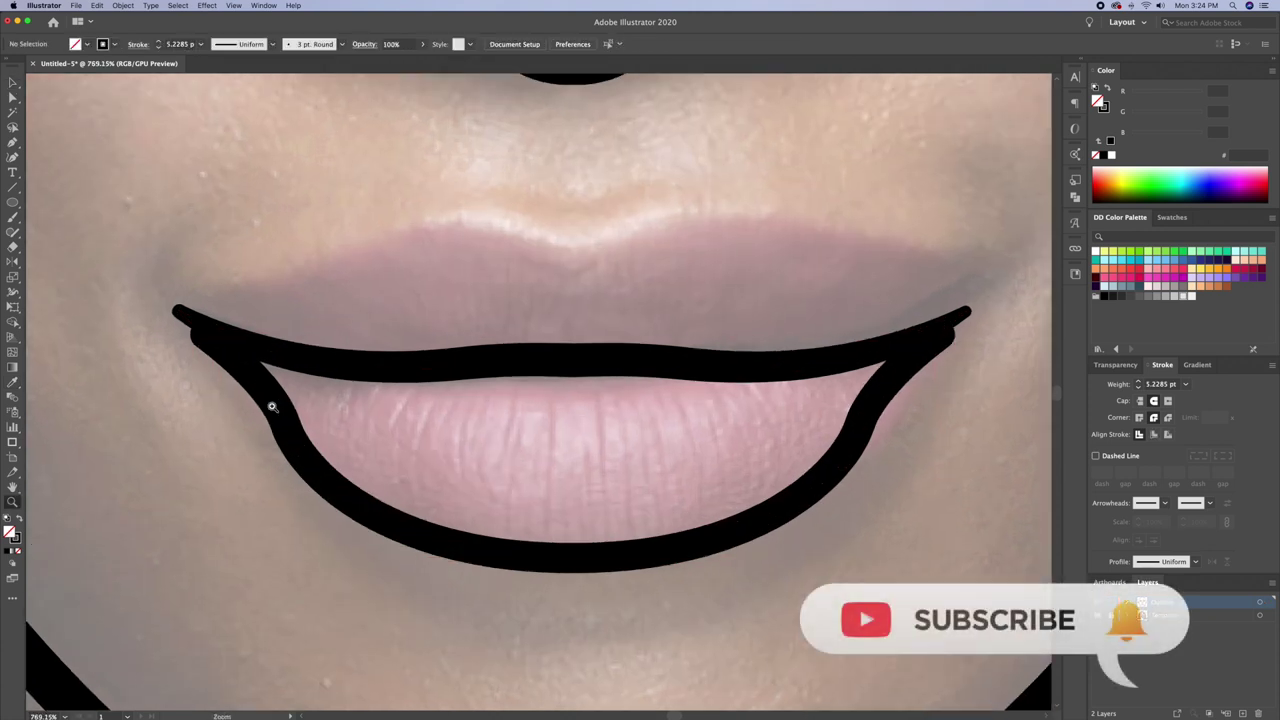
Thicken the lower-lip outline in the middle and taper its ends, then begin the upper-lip curve
key("shift+w")
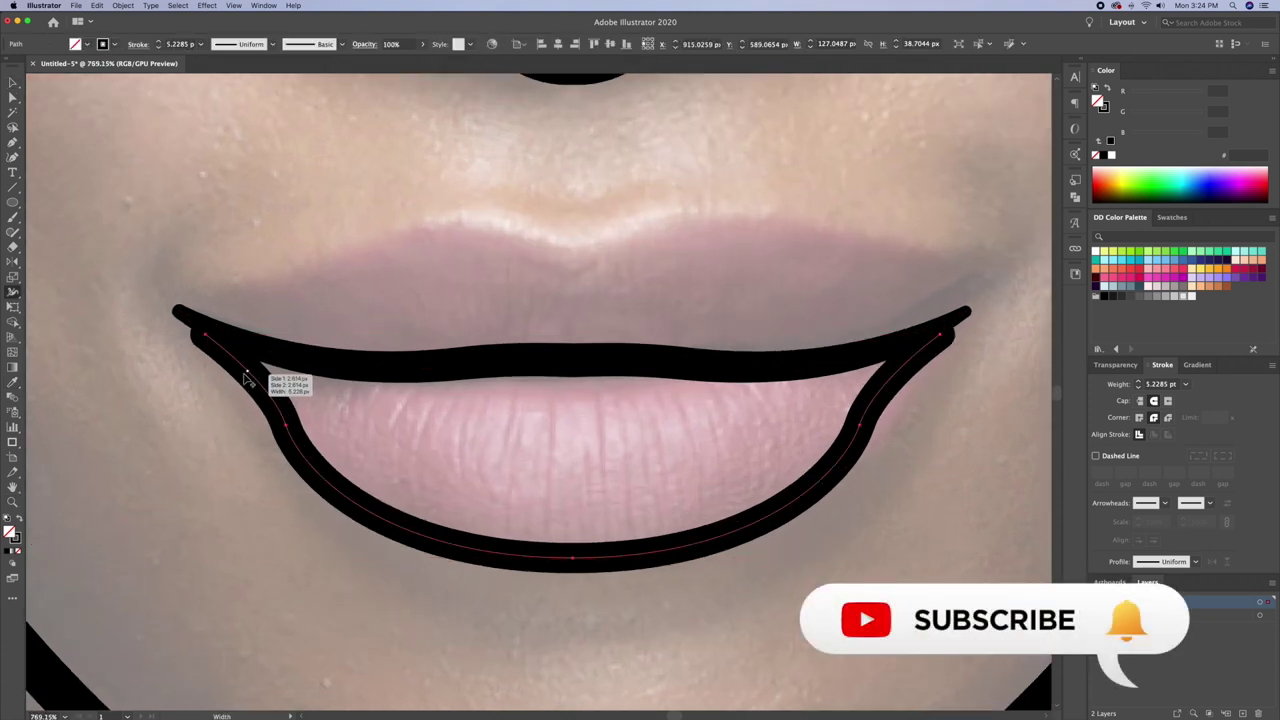
left_click_drag(287, 428, 286, 443)
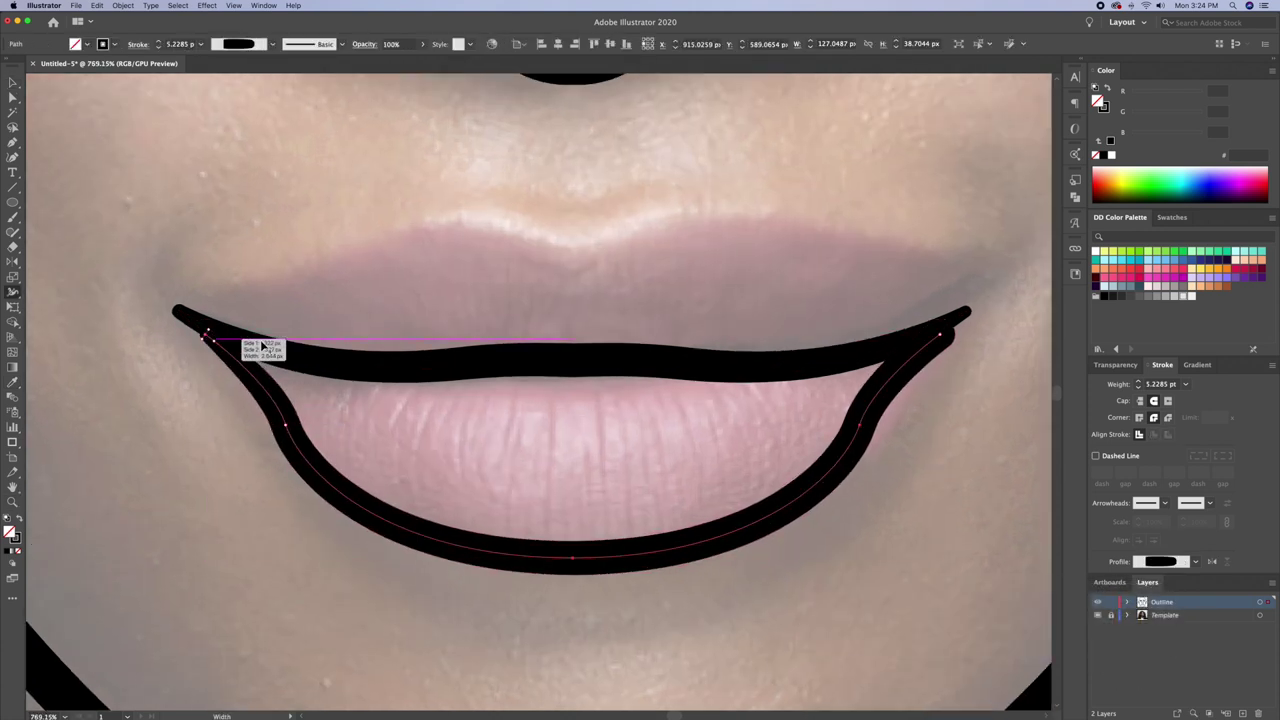
left_click_drag(951, 337, 943, 340)
key("v")
key("a")
left_click(893, 385)
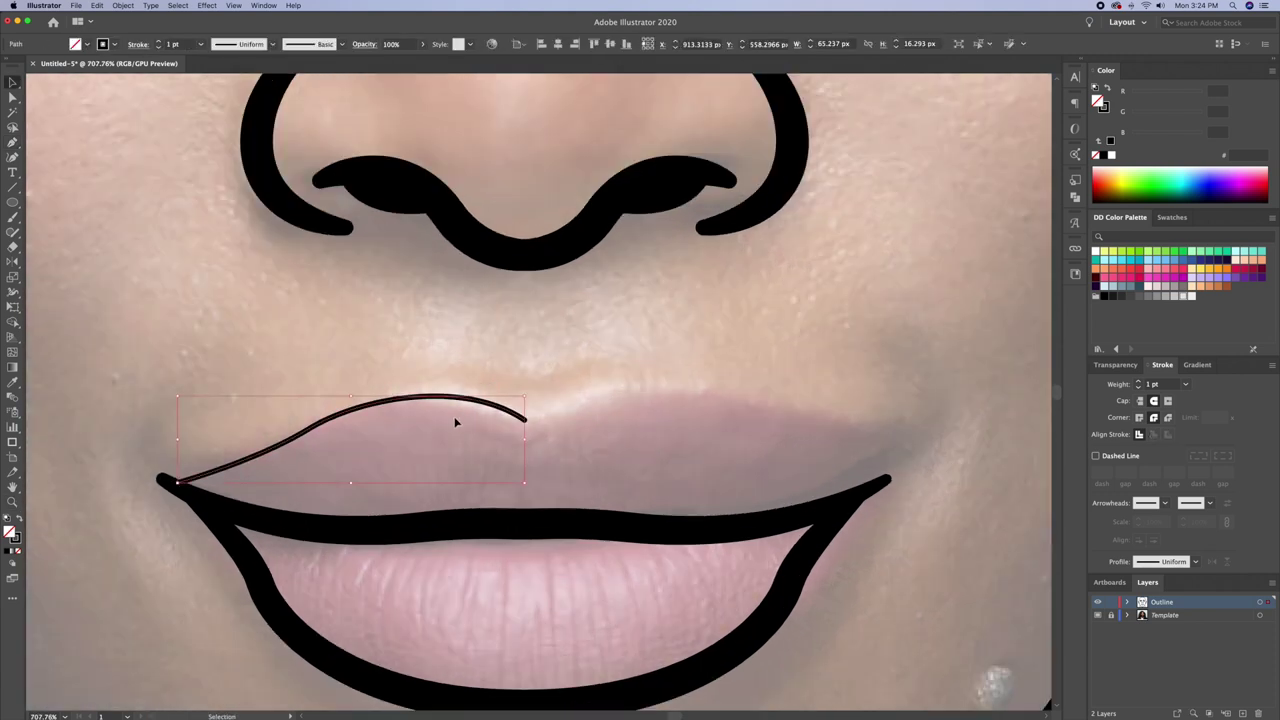
Mirror a copy of the upper-lip half and join both halves at the centre anchors
key("o")
left_click(524, 419, "alt")
left_click(336, 341)
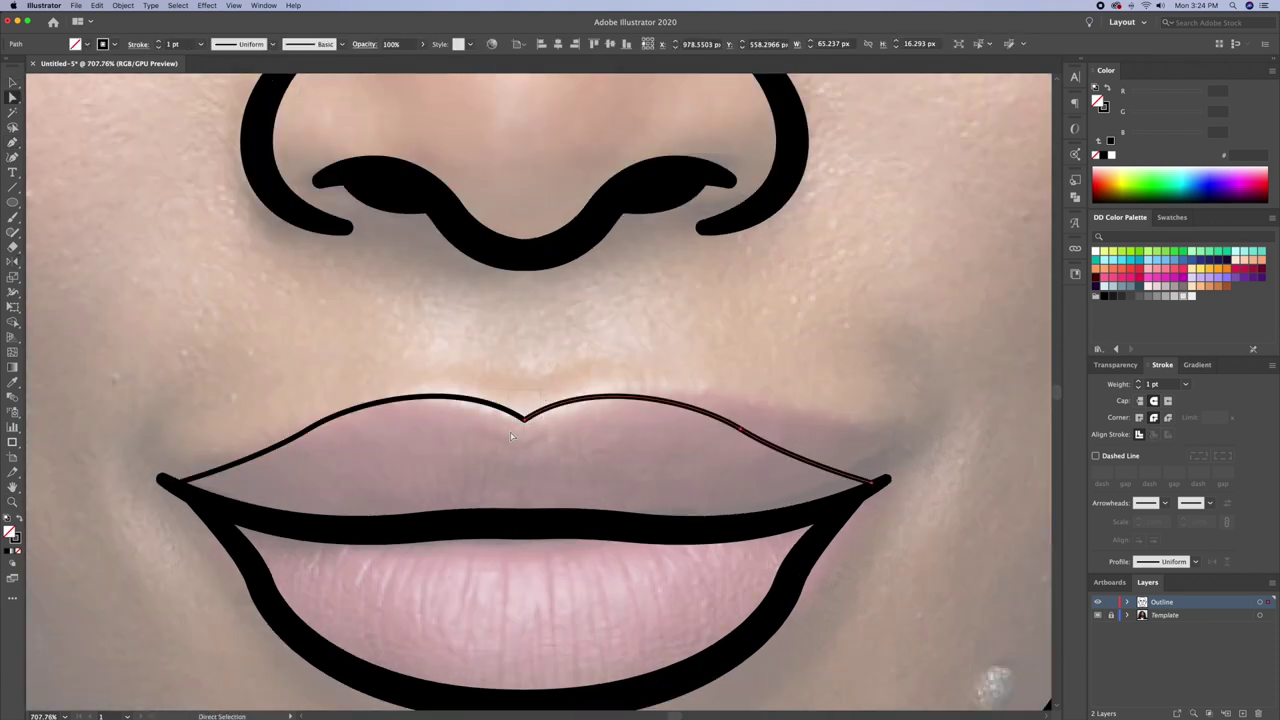
key("a")
left_click_drag(512, 407, 534, 423)
key("ctrl+j")
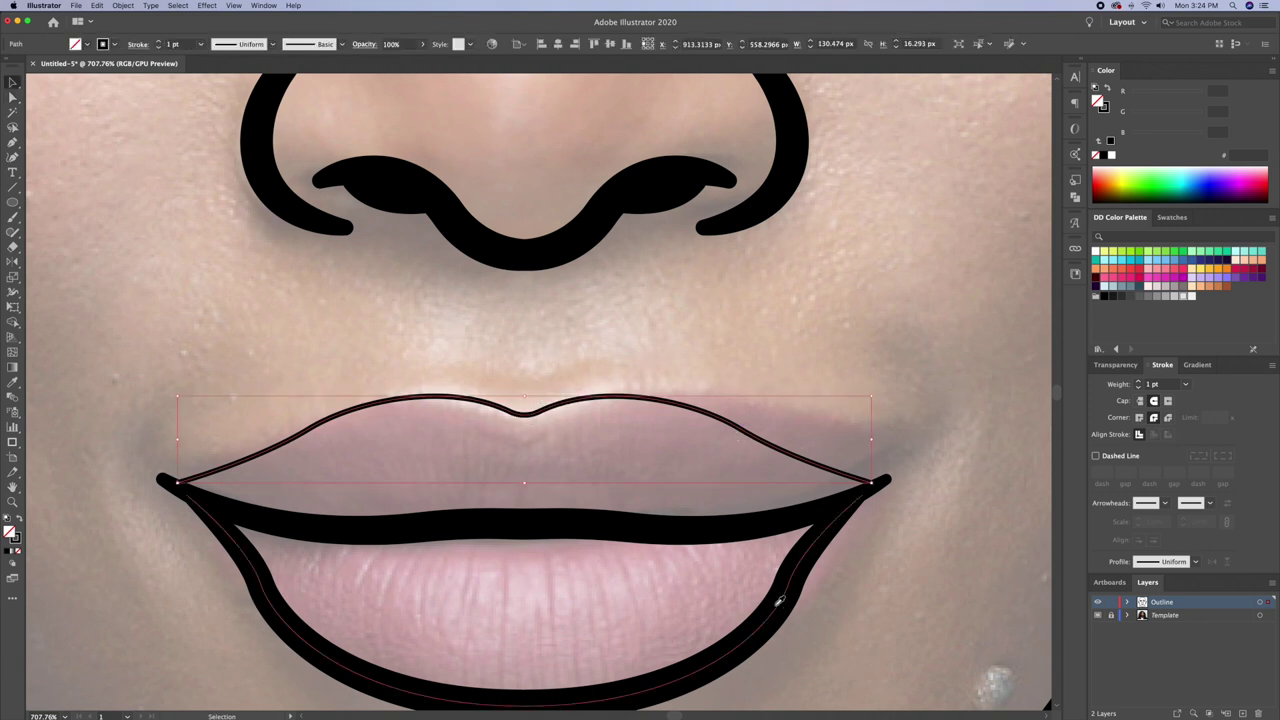
Give the upper lip the lower lip's thick black stroke and taper both mouth corners
key("i")
left_click(771, 600)
key("shift+w")
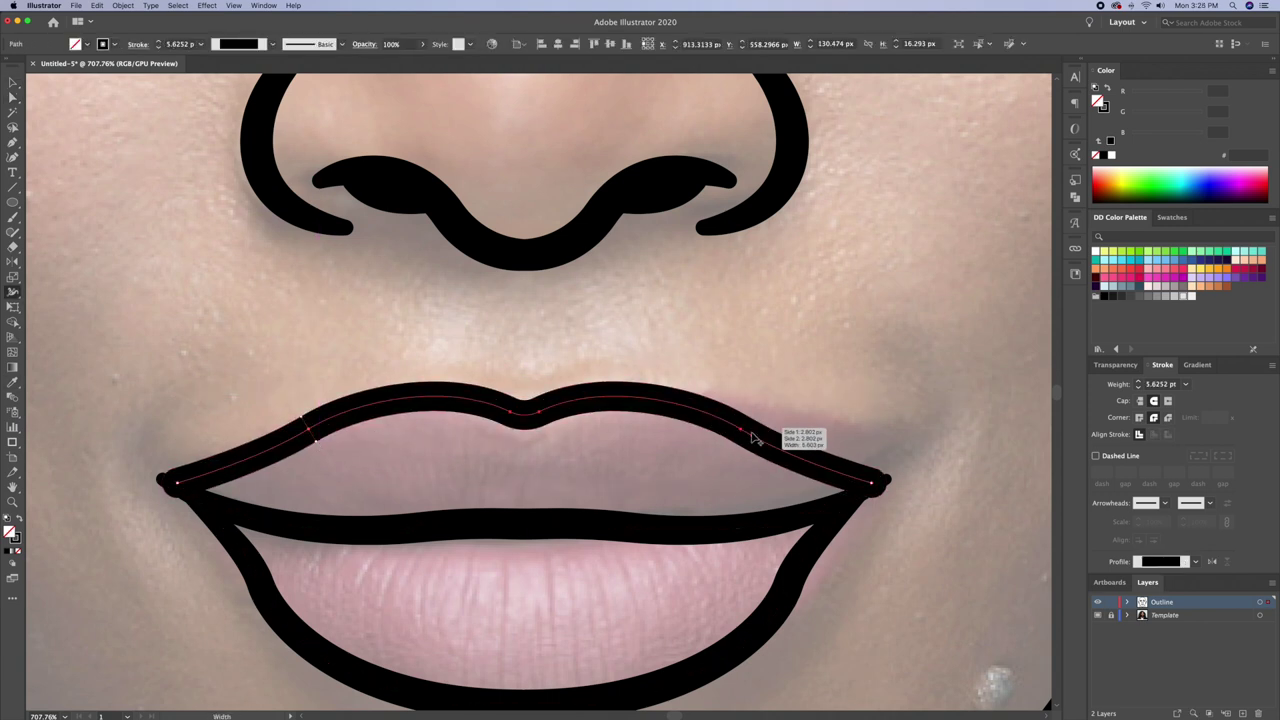
left_click_drag(743, 432, 745, 437)
left_click_drag(869, 499, 870, 488)
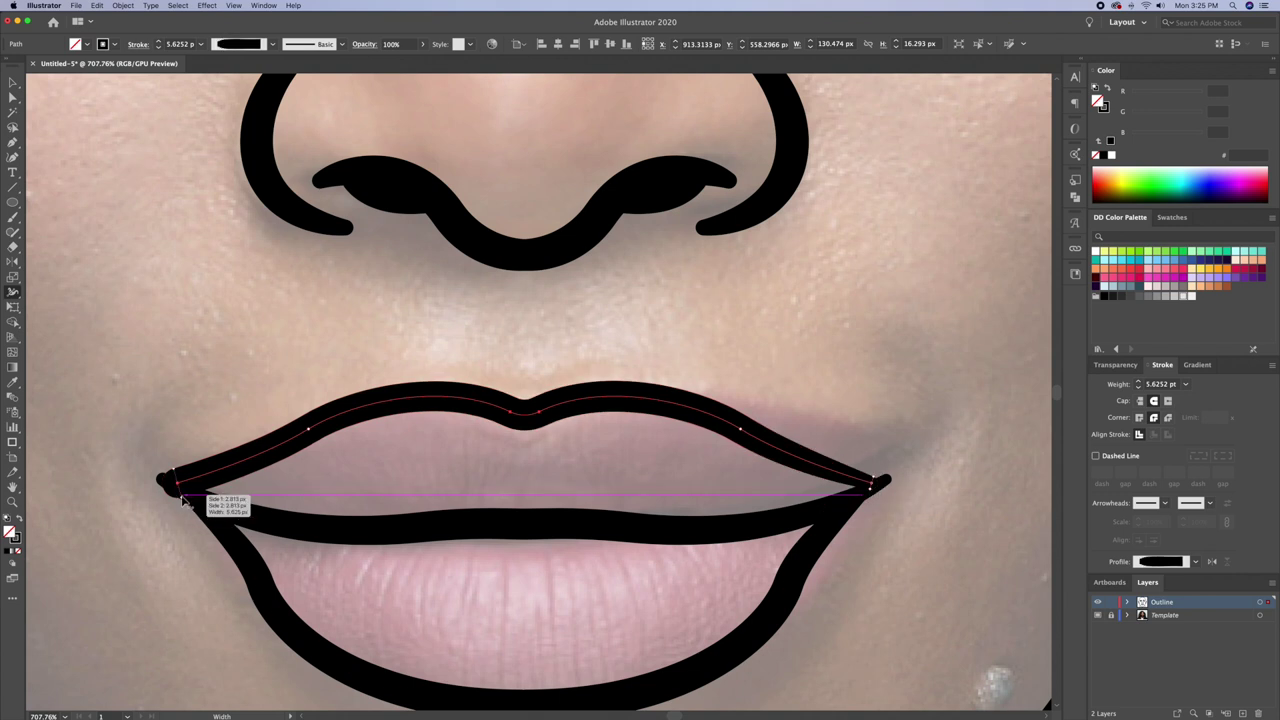
left_click_drag(183, 500, 178, 489)
key("ctrl+shift+a")
key("z")
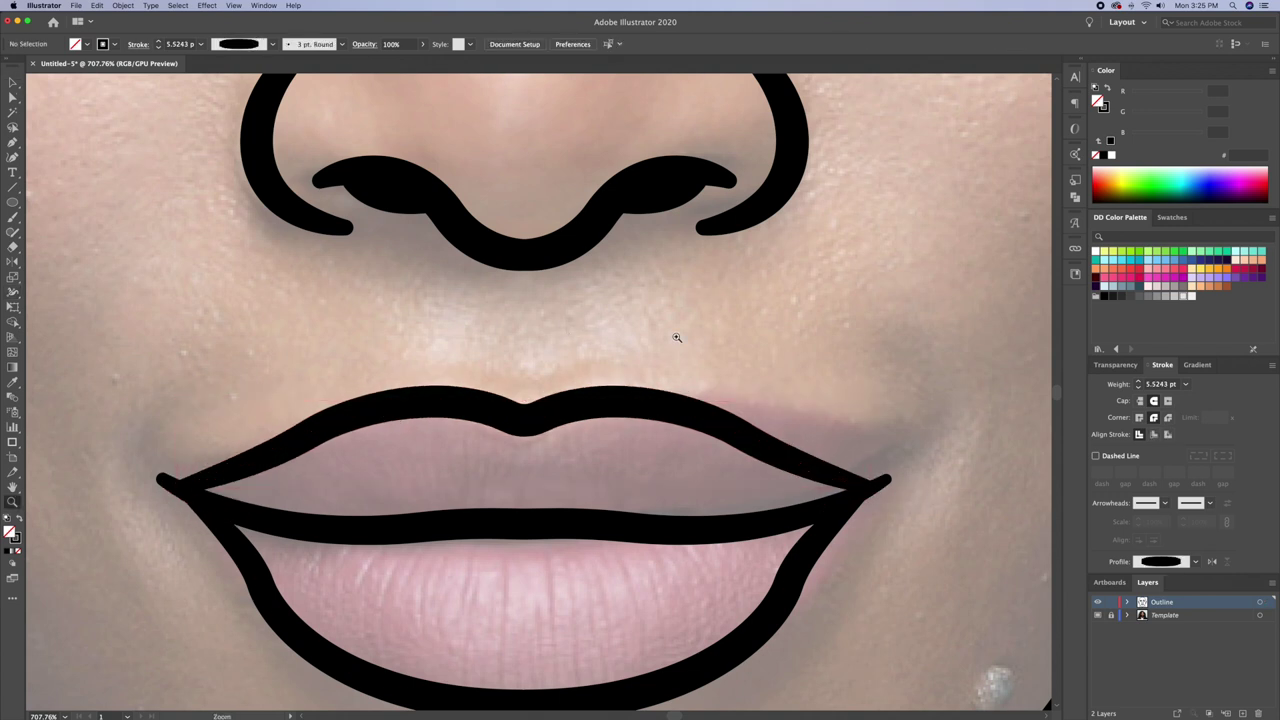
left_click_drag(676, 337, 246, 432)
Draw a short curve beside the left mouth corner and thicken it with the Width tool
left_click_drag(240, 478, 255, 523)
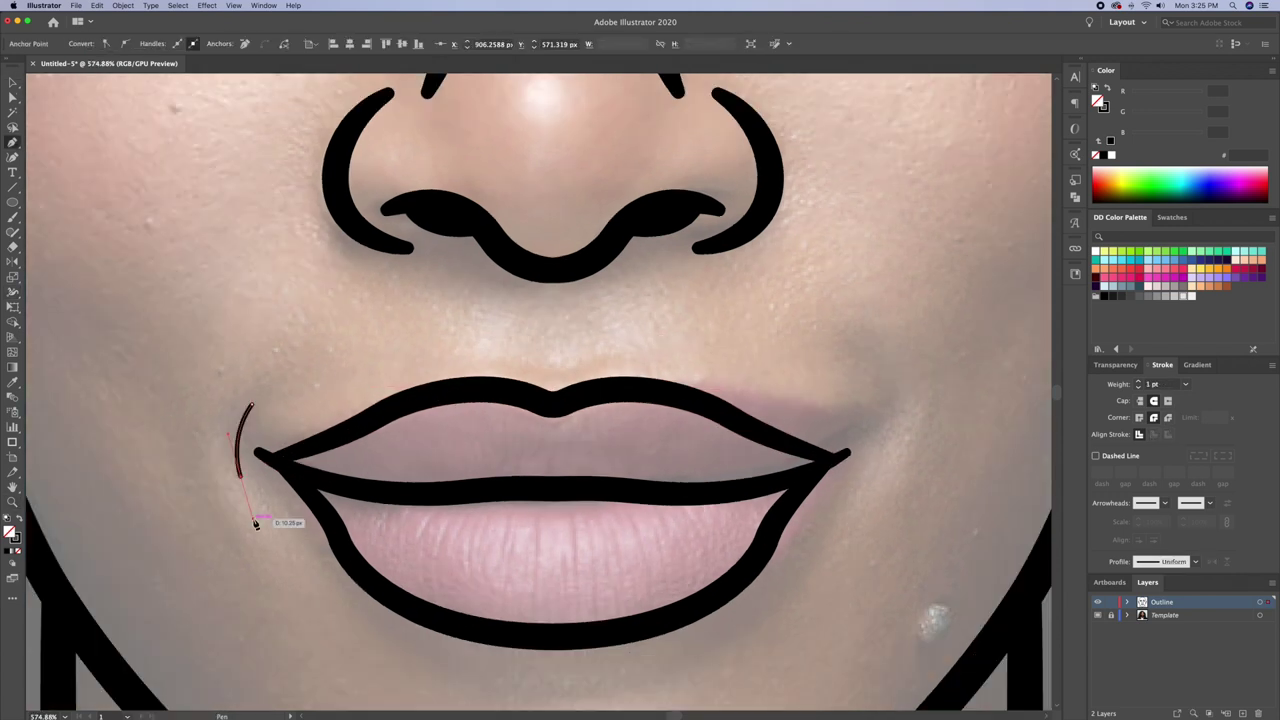
scroll(220, 436, "up", 5)
key("shift+w")
left_click_drag(278, 402, 292, 414)
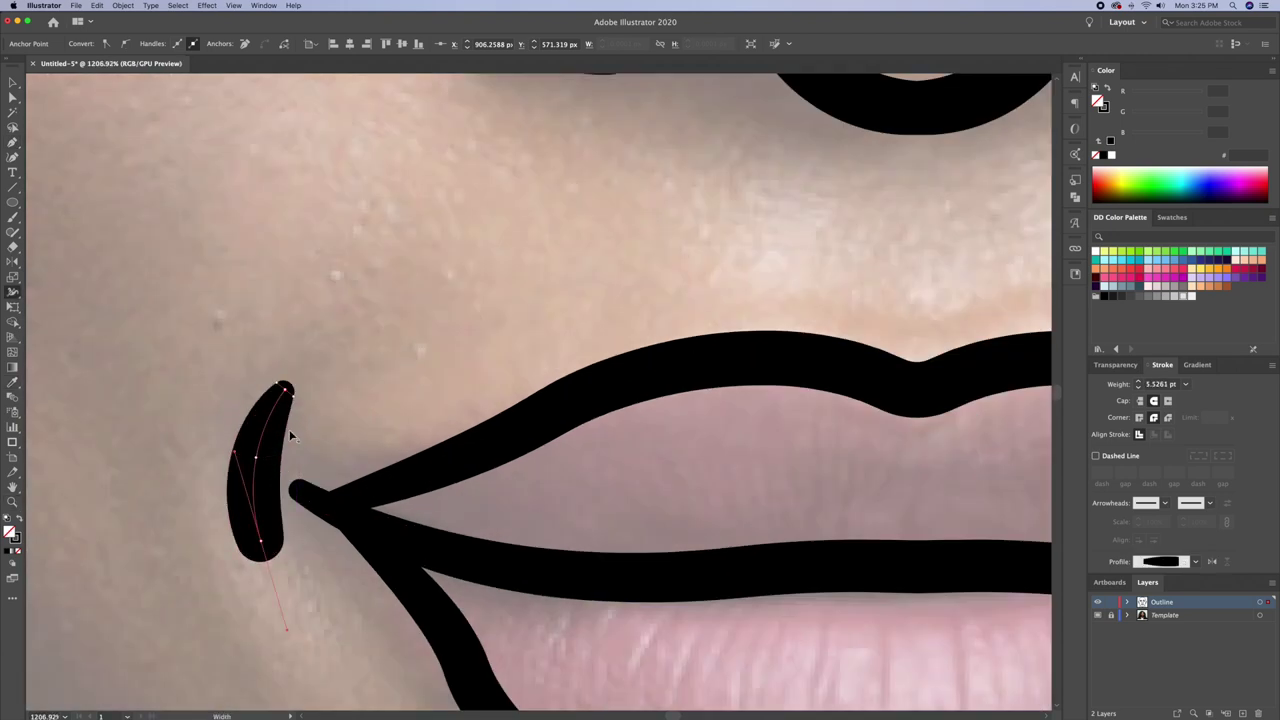
key("v")
scroll(166, 396, "down", 3)
scroll(166, 396, "down", 2)
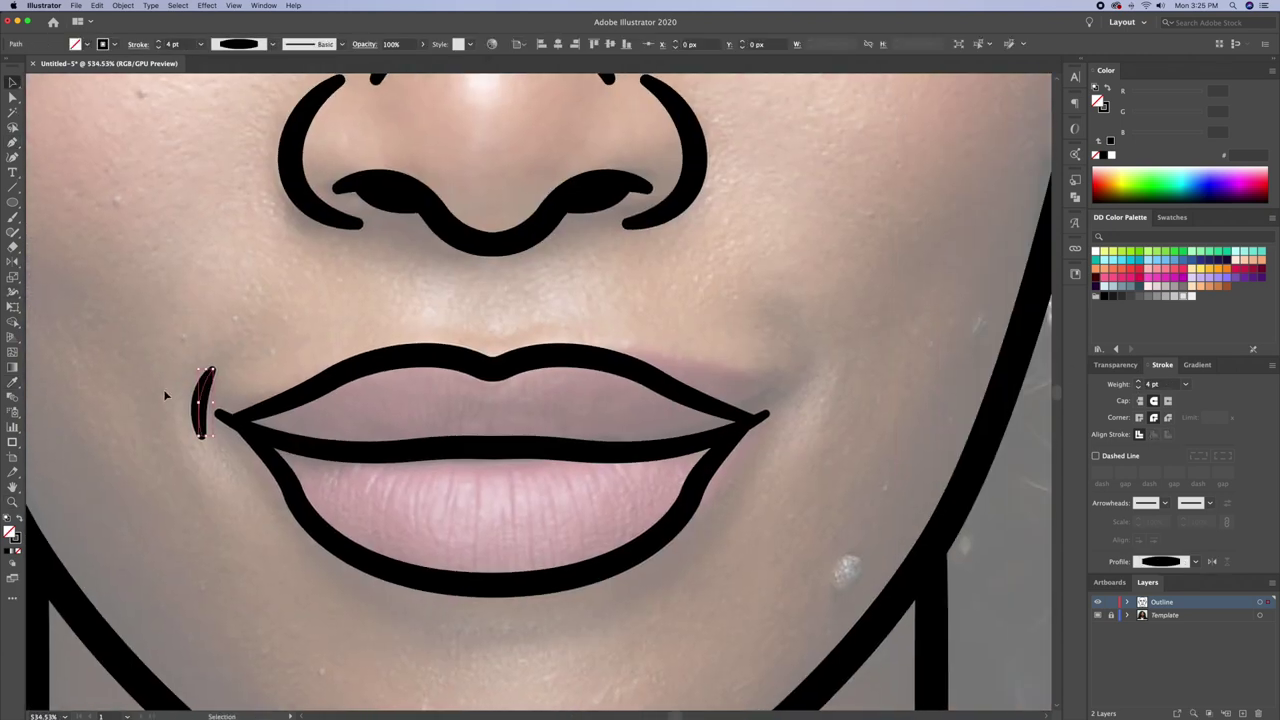
Reflect-copy the corner curve to the right mouth corner and check it against the lip outlines
left_click(492, 590, "alt")
key("alt+Return")
scroll(671, 300, "down", 2)
key("v")
left_click(537, 393)
left_click(763, 420)
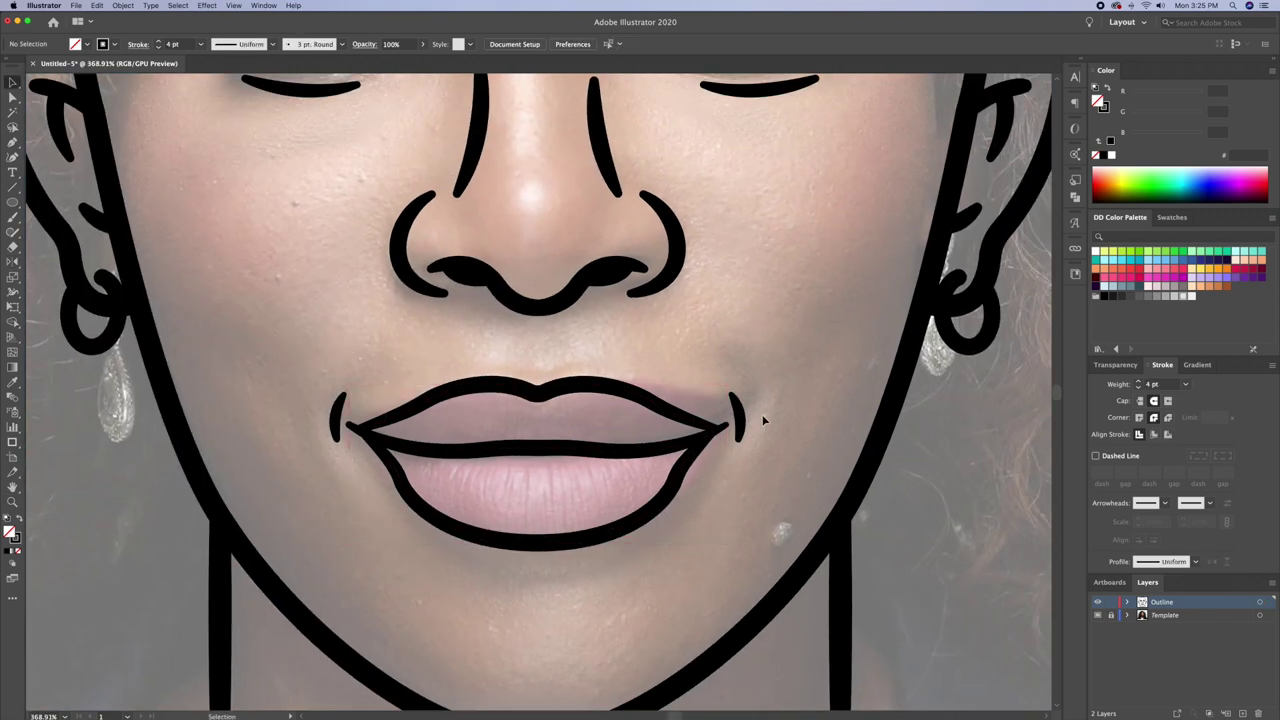
left_click(361, 351)
scroll(361, 351, "down", 3)
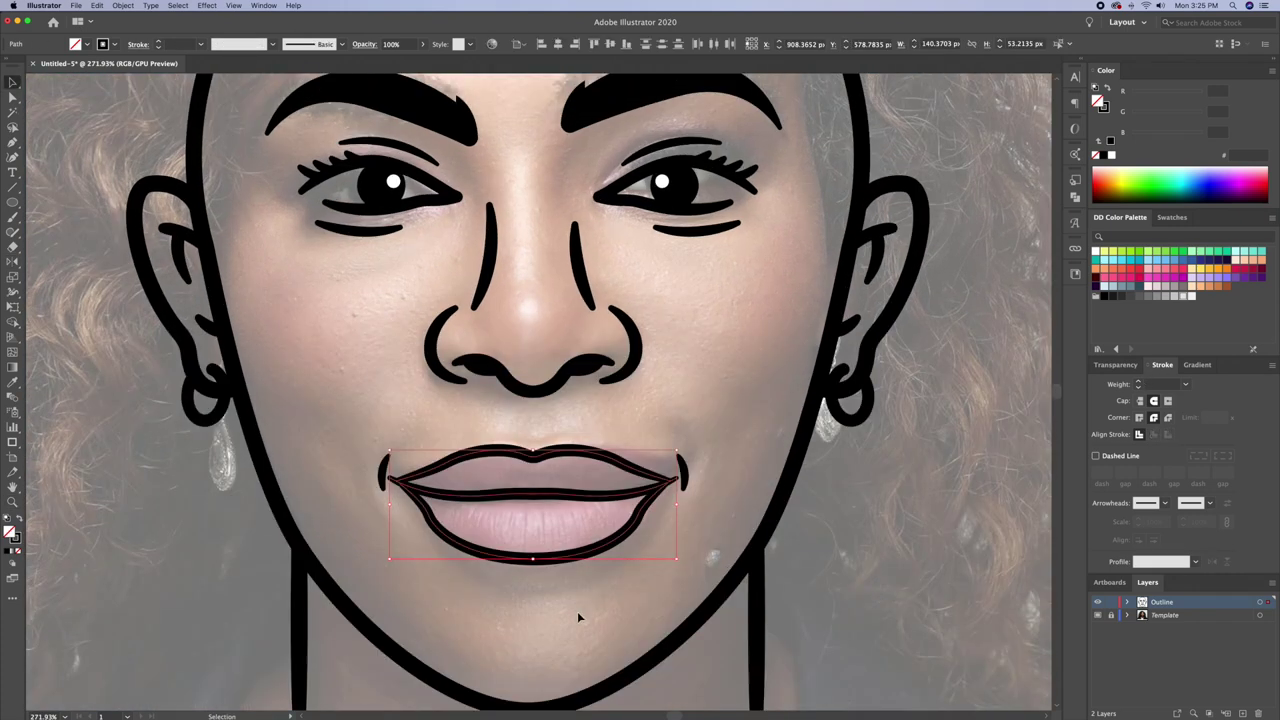
scroll(560, 543, "up", 3)
Draw a short straight line below the lower lip
left_click(480, 531)
left_click(594, 531)
key("v")
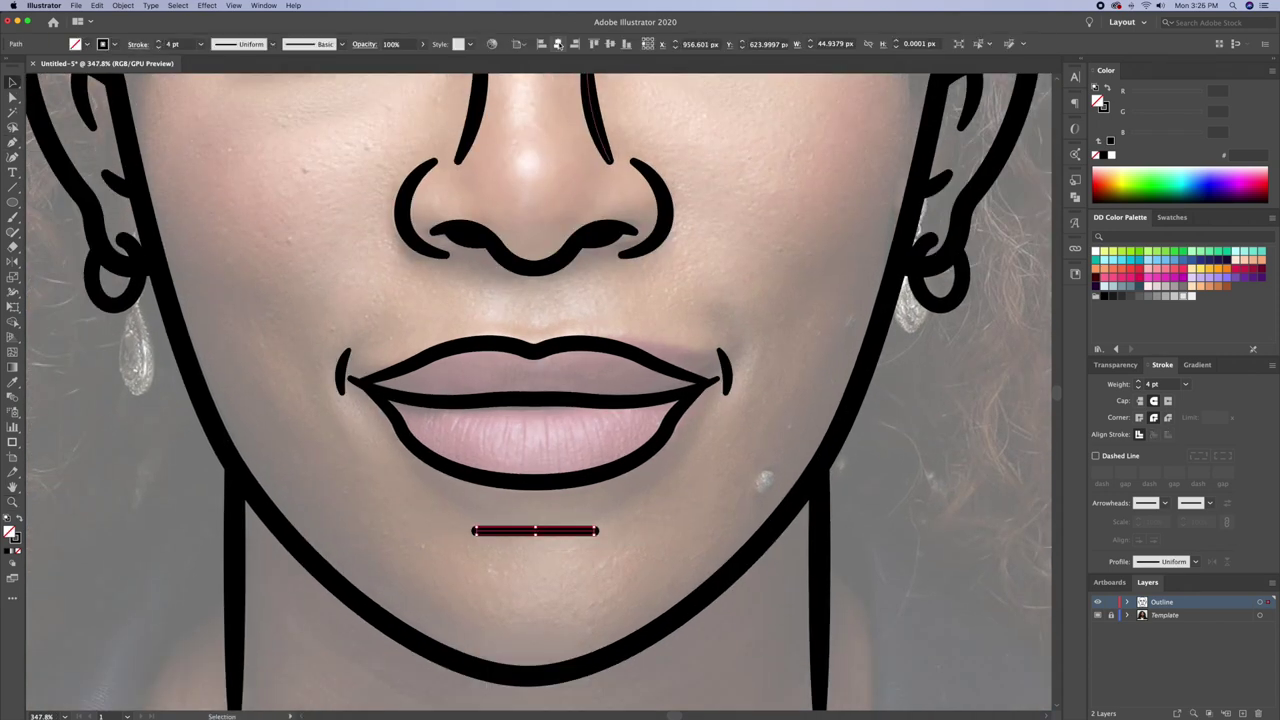
Bend the chin line with an Arc warp effect and set its stroke to 5 pt
left_click(207, 5)
left_click(360, 154)
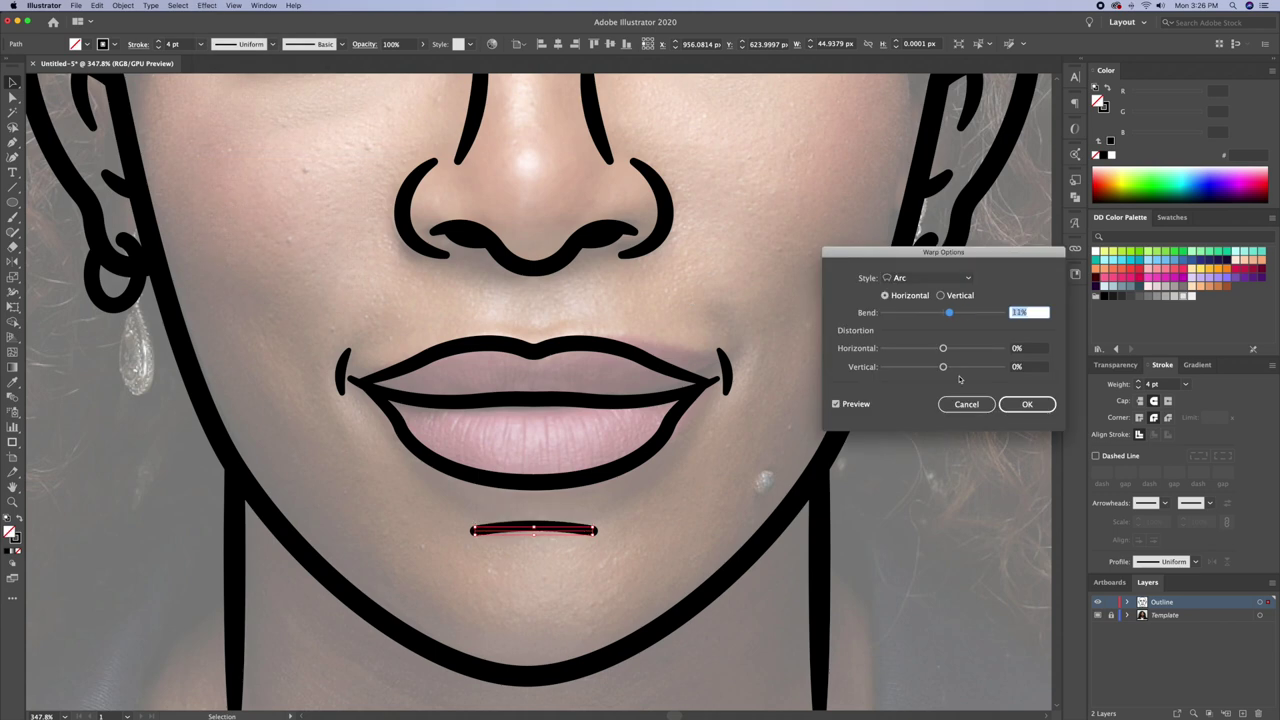
left_click(1026, 404)
scroll(566, 552, "up", 5)
left_click(201, 44)
left_click(160, 127)
Taper both ends of the chin line with the Width tool, then zoom out to the face
key("shift+w")
left_click_drag(441, 469, 434, 486)
left_click_drag(672, 502, 674, 486)
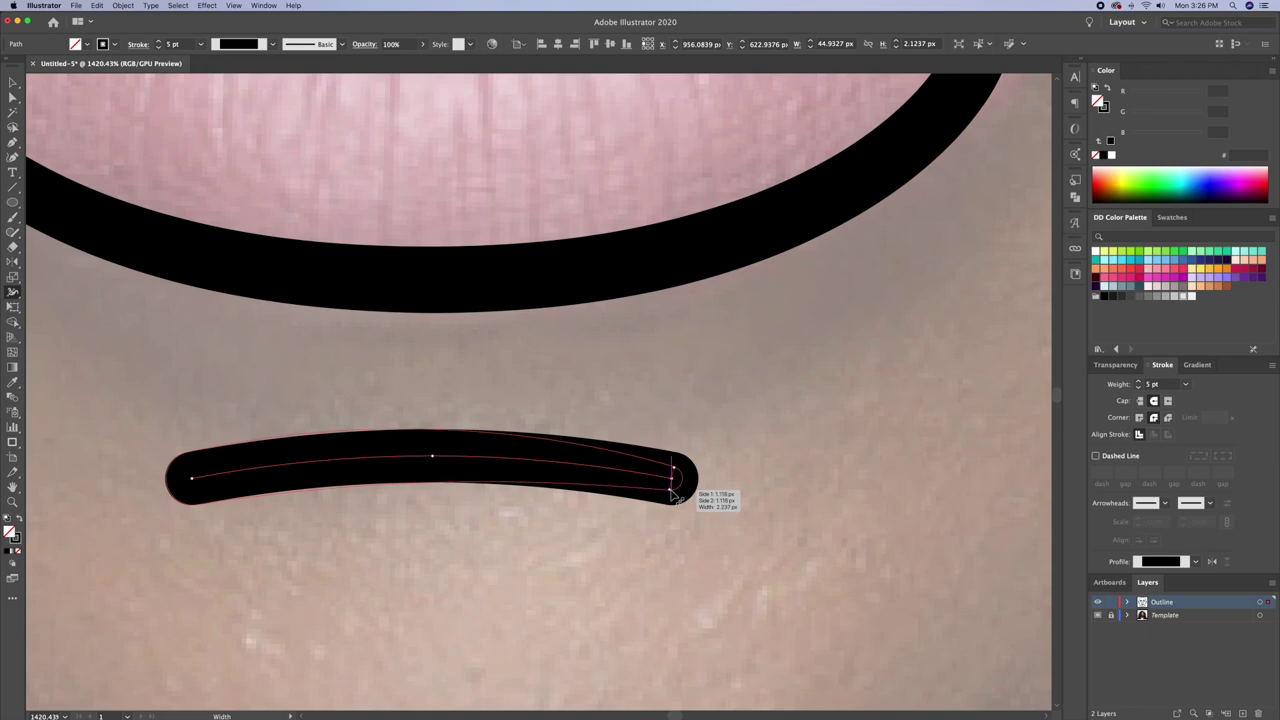
left_click_drag(198, 507, 192, 482)
key("ctrl+shift+a")
key("z")
left_click_drag(763, 376, 707, 494)
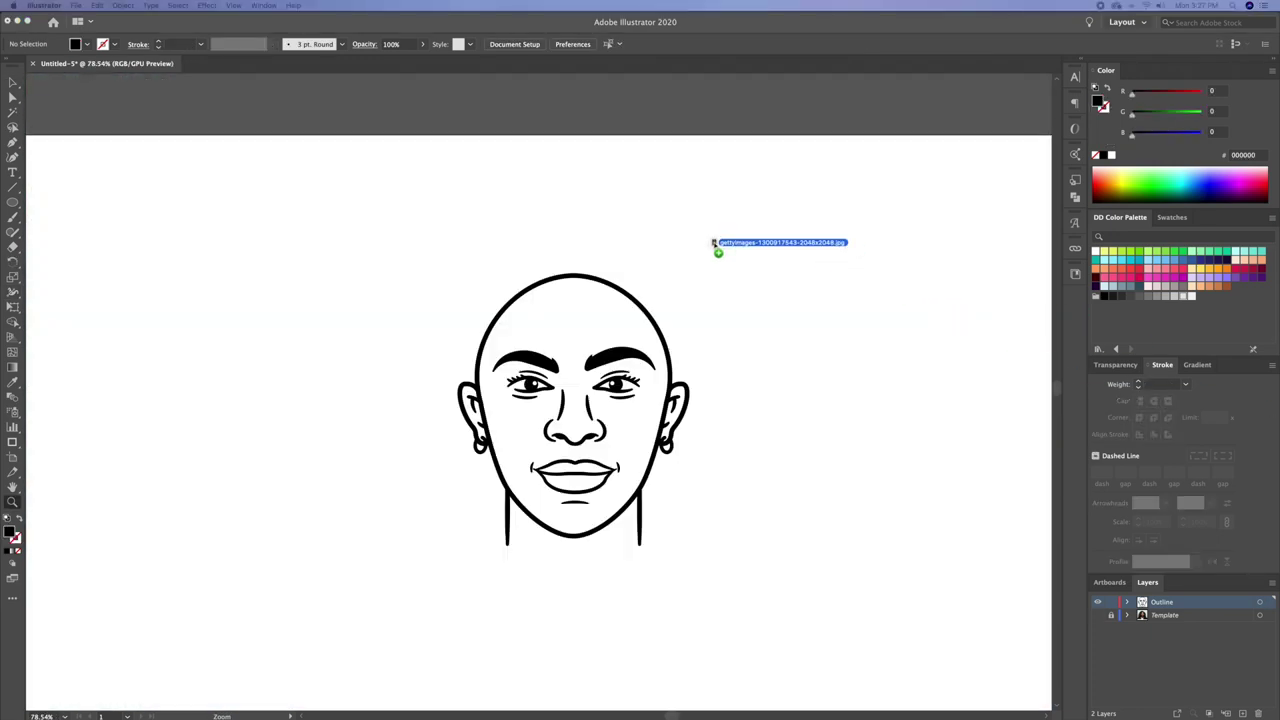
Place two reference photos of the player, stacked on the artboard's left side
left_click_drag(713, 244, 713, 244)
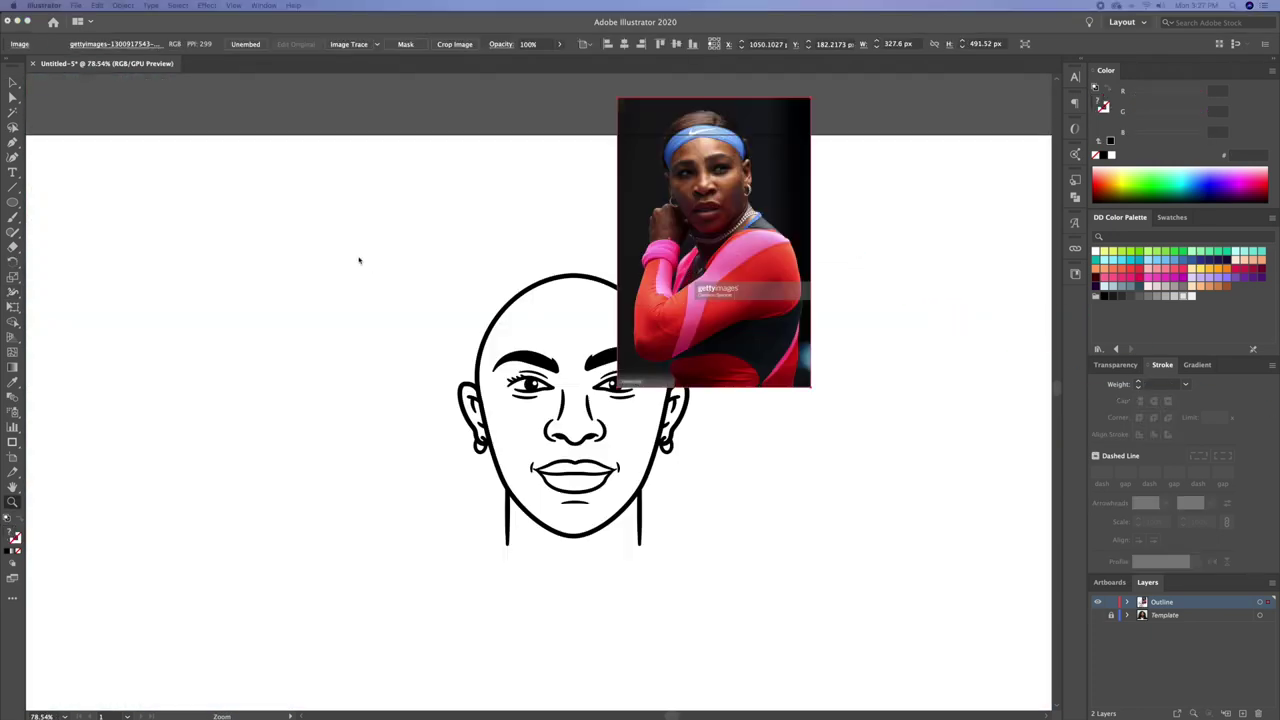
key("ctrl+minus")
left_click_drag(624, 245, 232, 348)
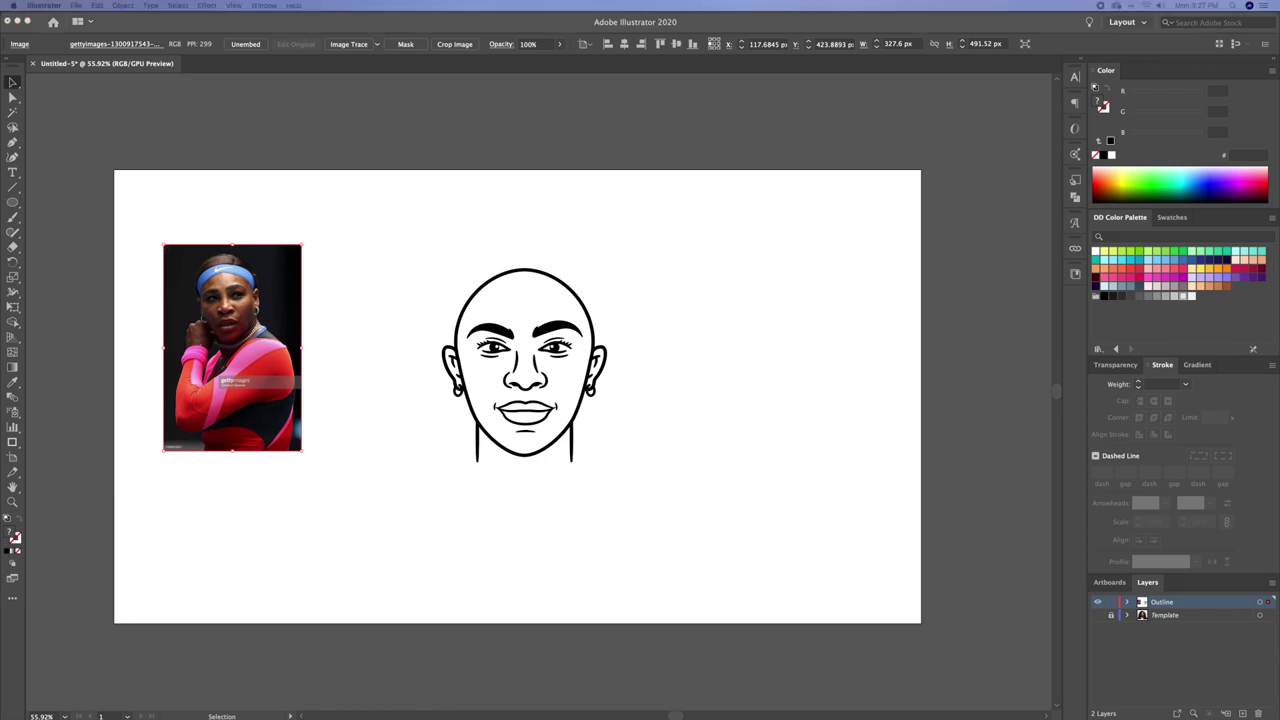
left_click_drag(242, 533, 243, 532)
left_click_drag(255, 443, 249, 404)
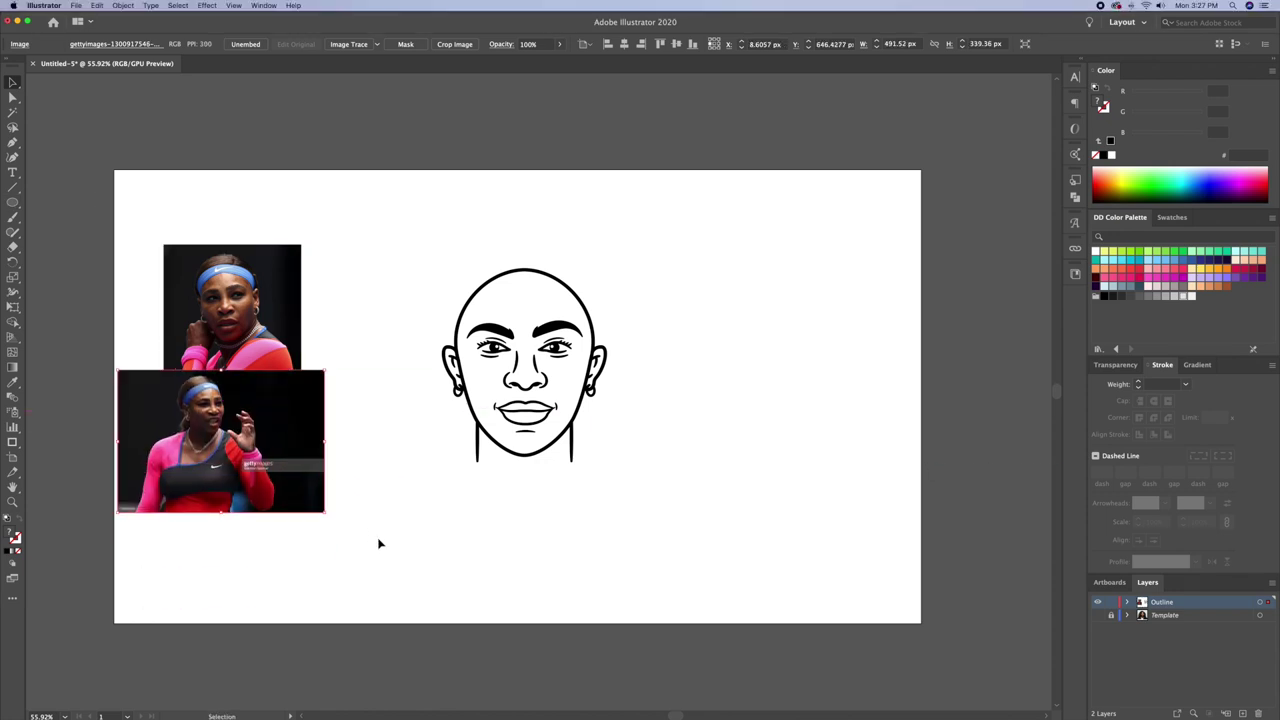
key("ctrl+a")
Zoom and pan the view back onto the face outline
left_click(417, 209)
key("z")
left_click_drag(193, 268, 216, 272)
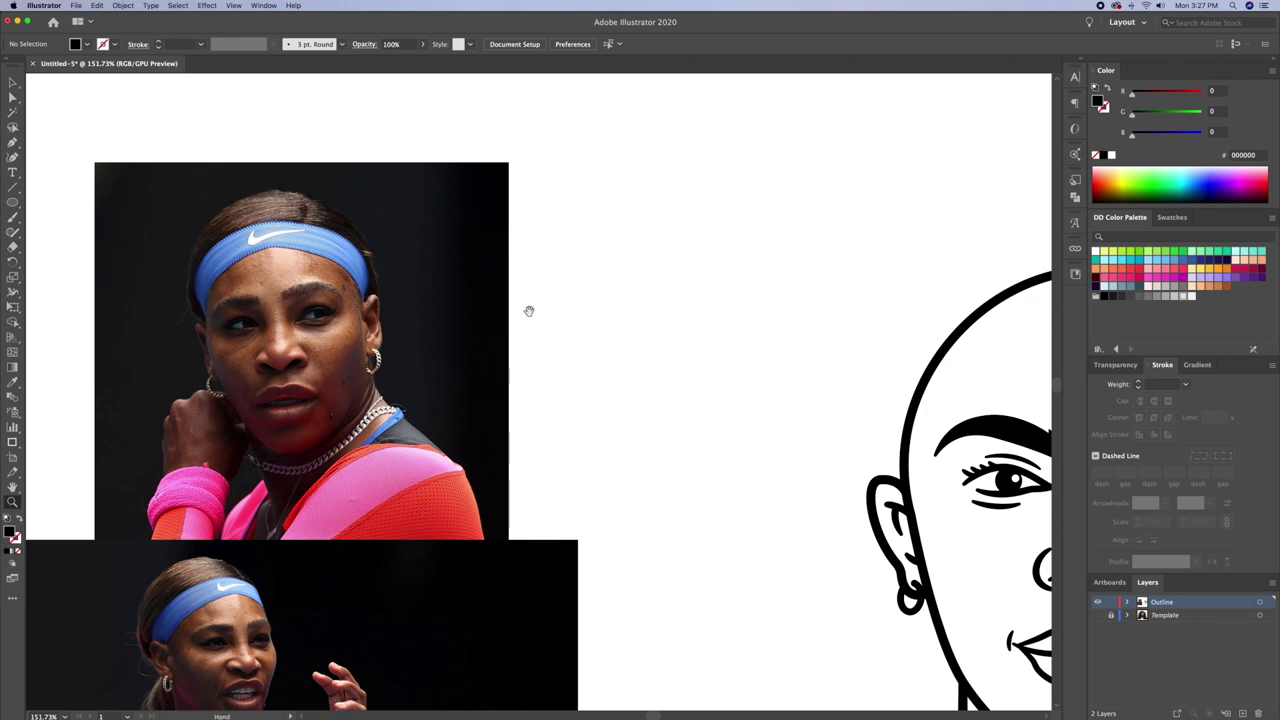
left_click_drag(529, 311, 497, 309)
left_click(660, 330)
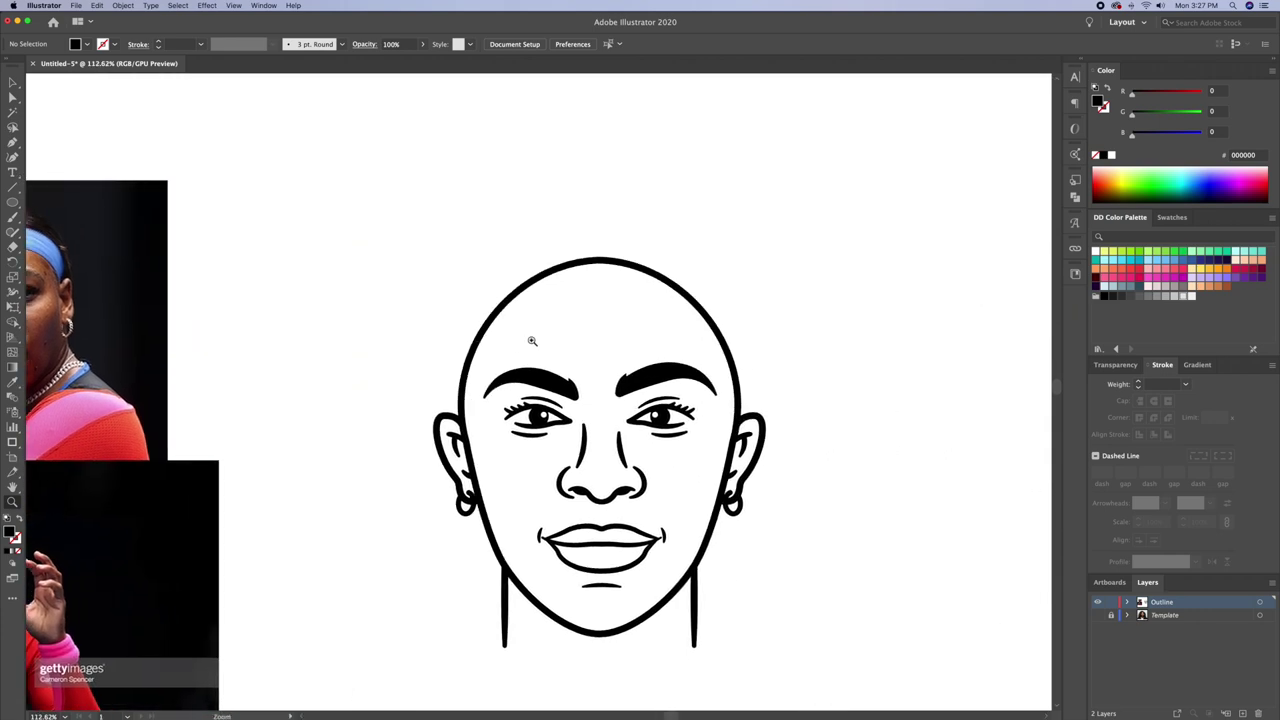
Draw a forehead arc by mirroring a half curve and joining it at the centre
left_click(423, 459)
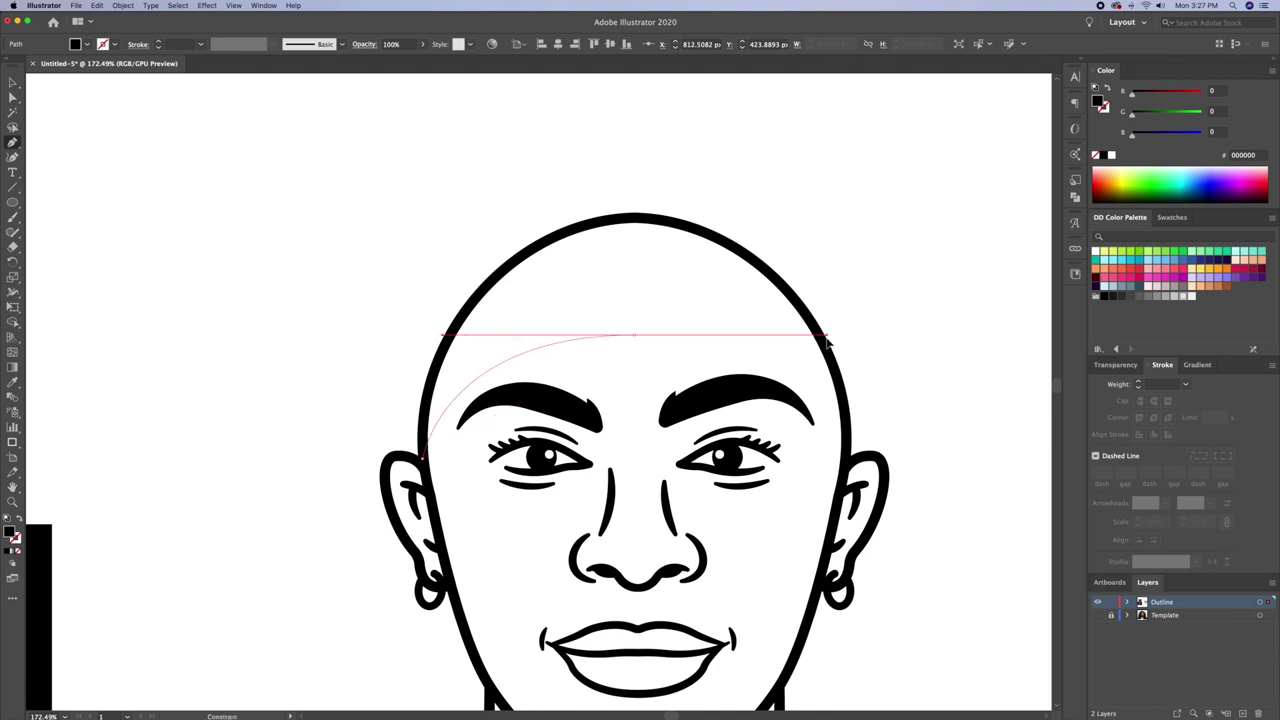
left_click_drag(828, 342, 828, 342)
key("v")
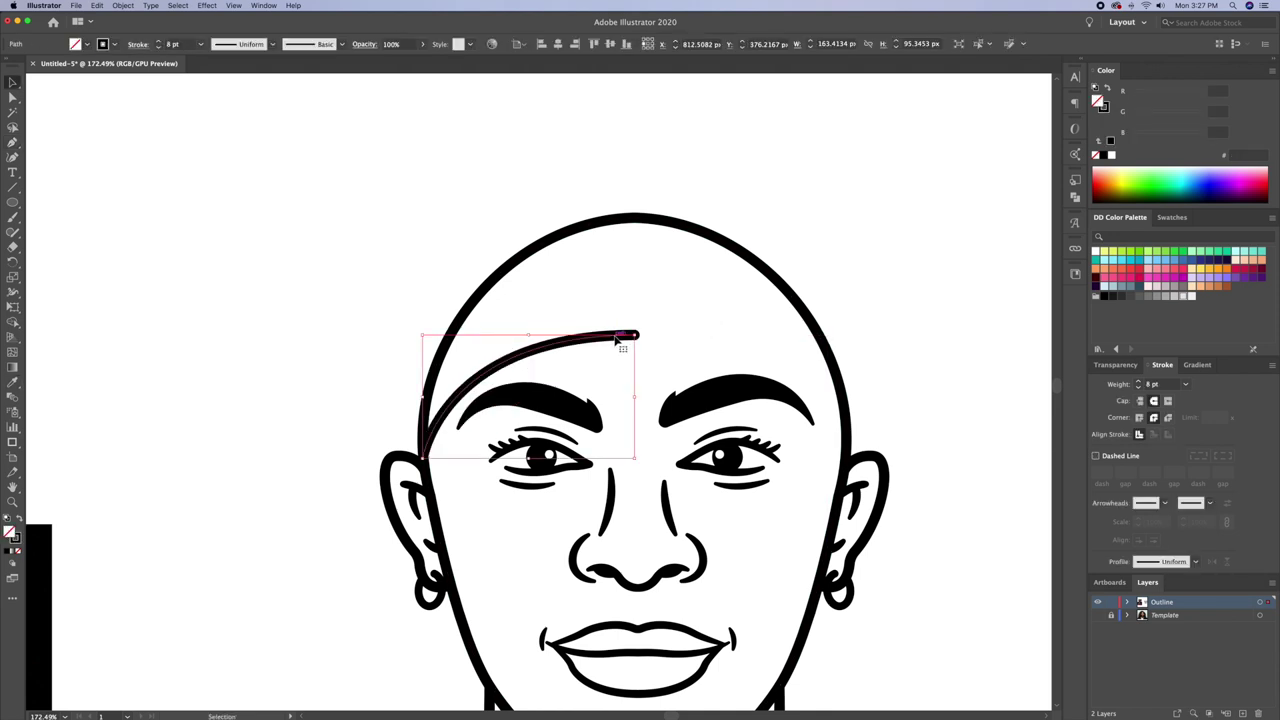
key("o")
left_click(634, 336, "alt")
left_click(337, 338)
key("a")
left_click_drag(643, 320, 630, 349)
key("ctrl+j")
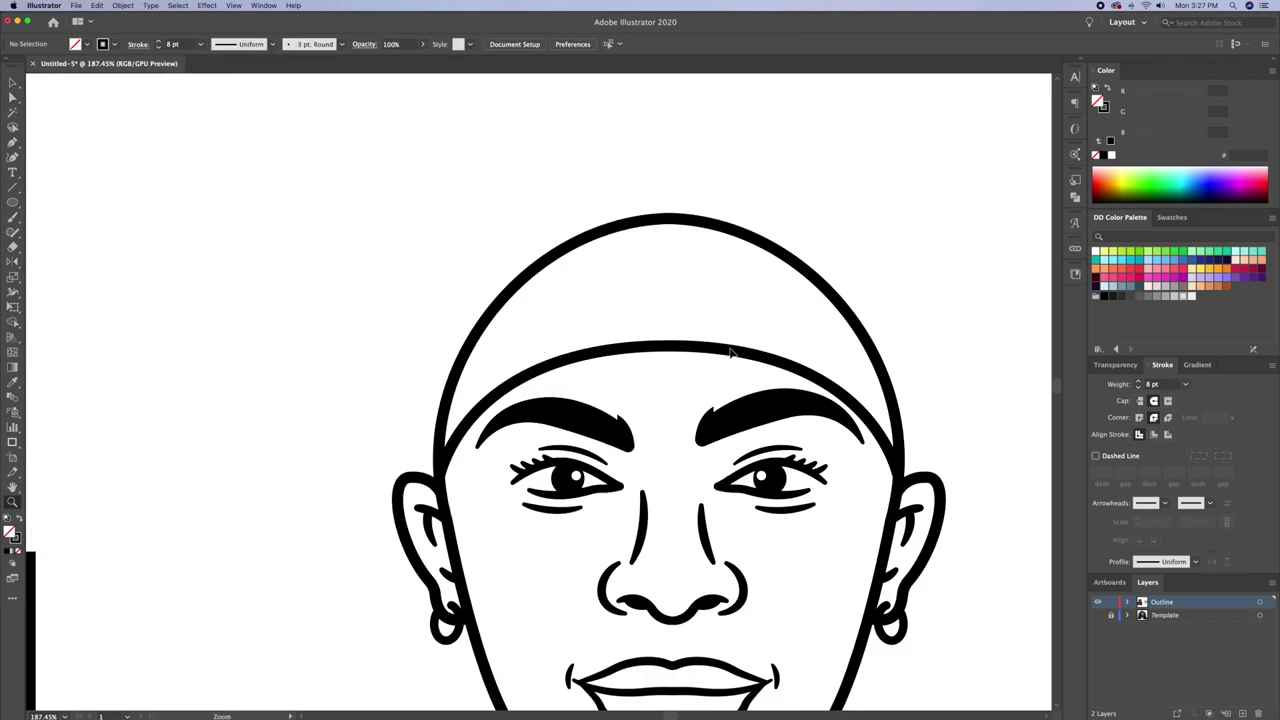
Copy the forehead arc higher up the head, widen it, and Shape Builder it with the head outline
left_click_drag(745, 350, 745, 271)
left_click_drag(900, 334, 910, 340)
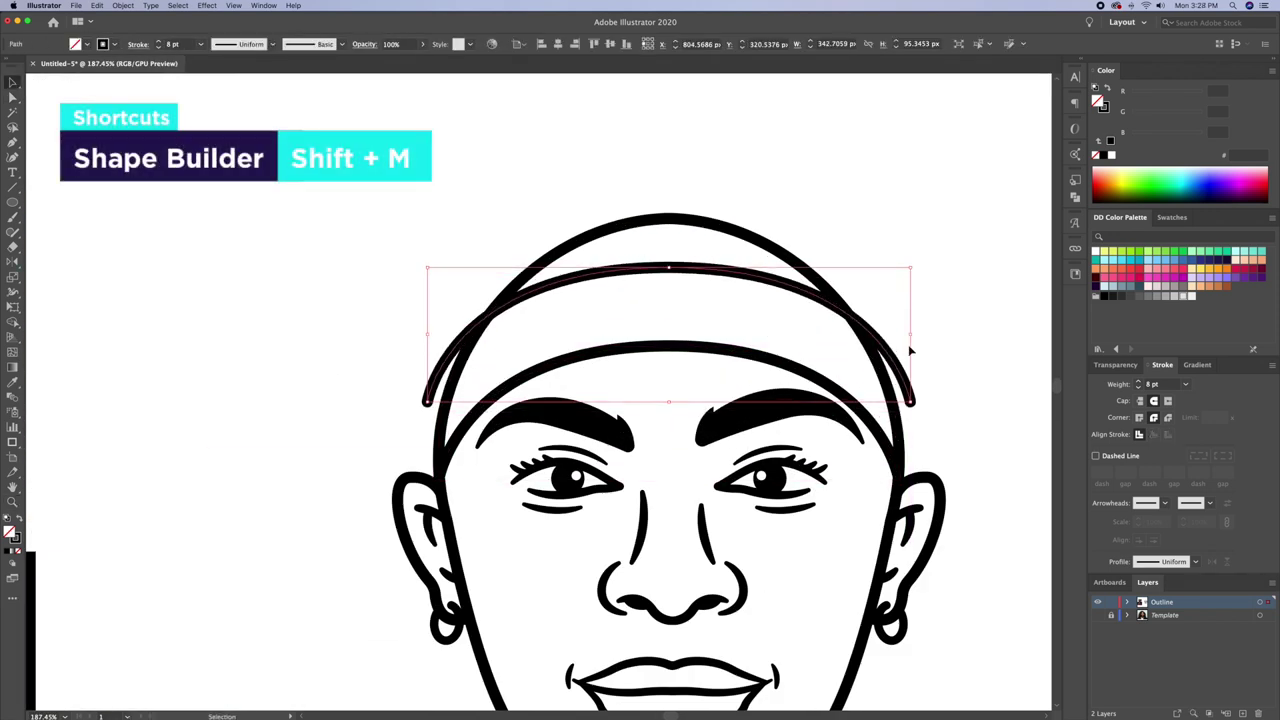
left_click(485, 341, "shift")
key("shift+m")
scroll(485, 341, "up", 5)
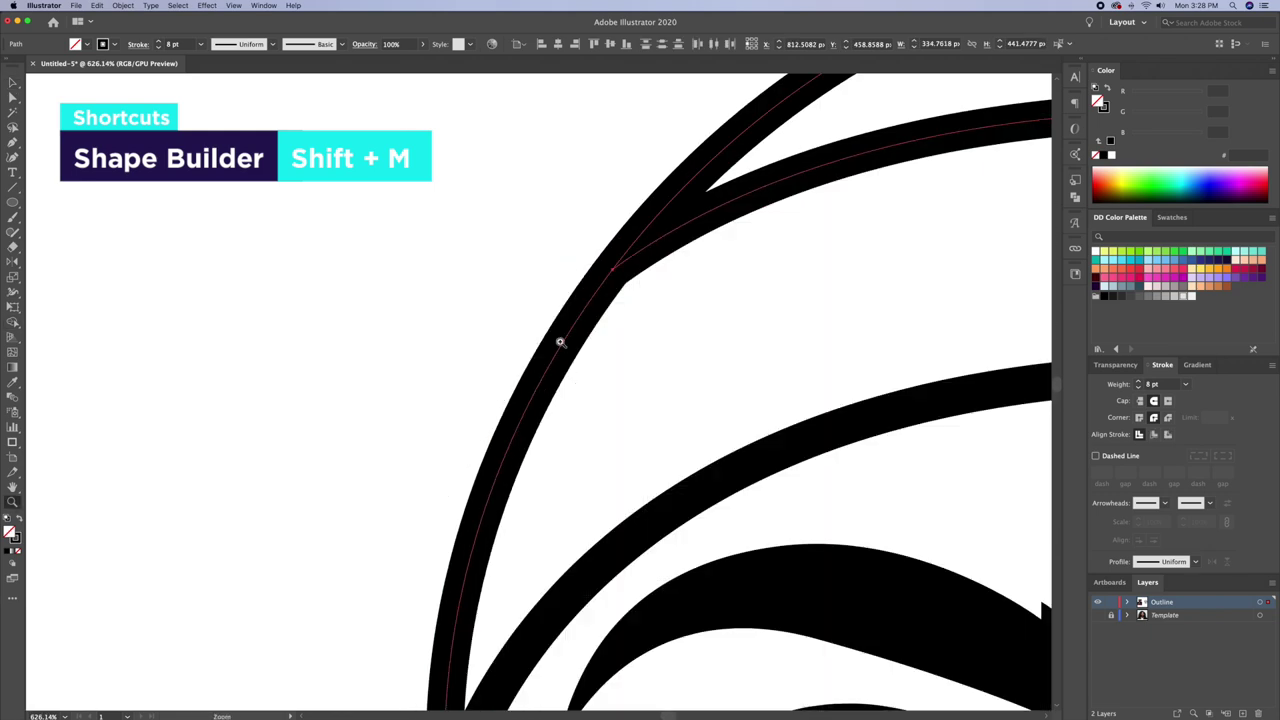
scroll(845, 337, "down", 3)
scroll(850, 342, "down", 1)
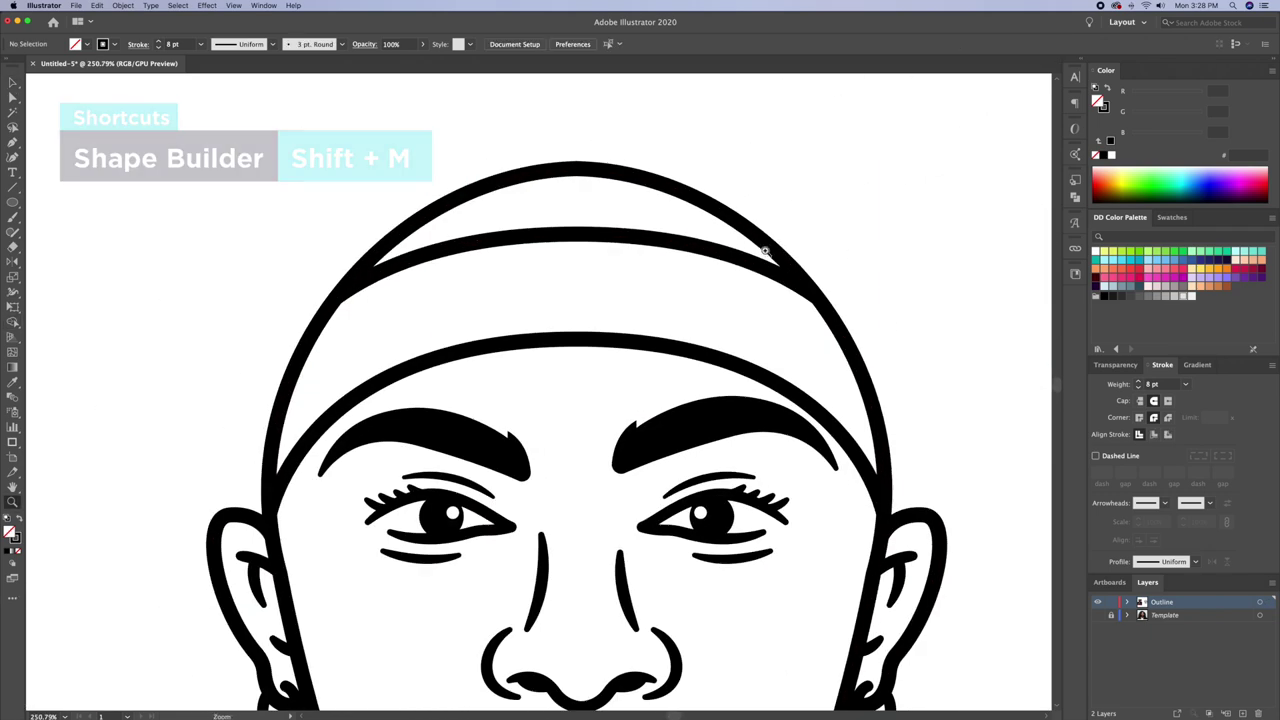
scroll(800, 320, "down", 4)
left_click_drag(741, 302, 787, 298)
key("shift+grave")
left_click(813, 305)
Draw the curled hair outline from the crown down to the right ear with the Curvature Tool
left_click(825, 255)
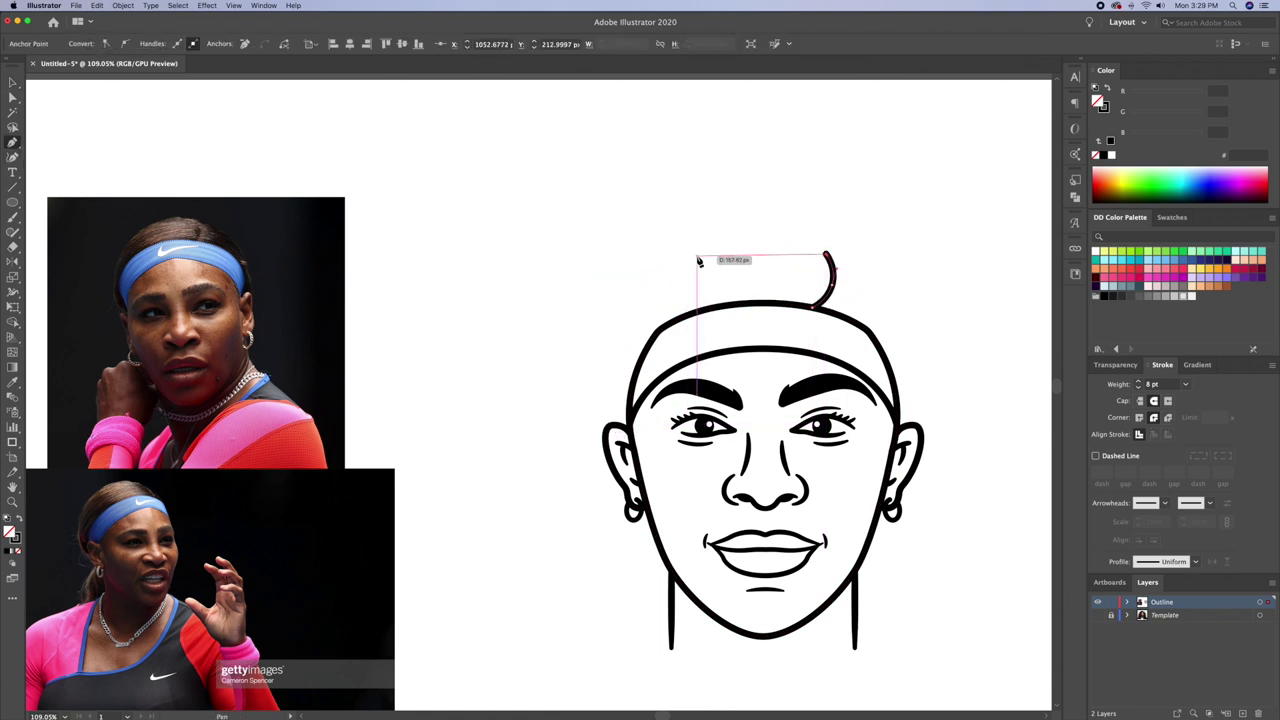
left_click(625, 425)
key("z")
scroll(700, 260, "up", 3)
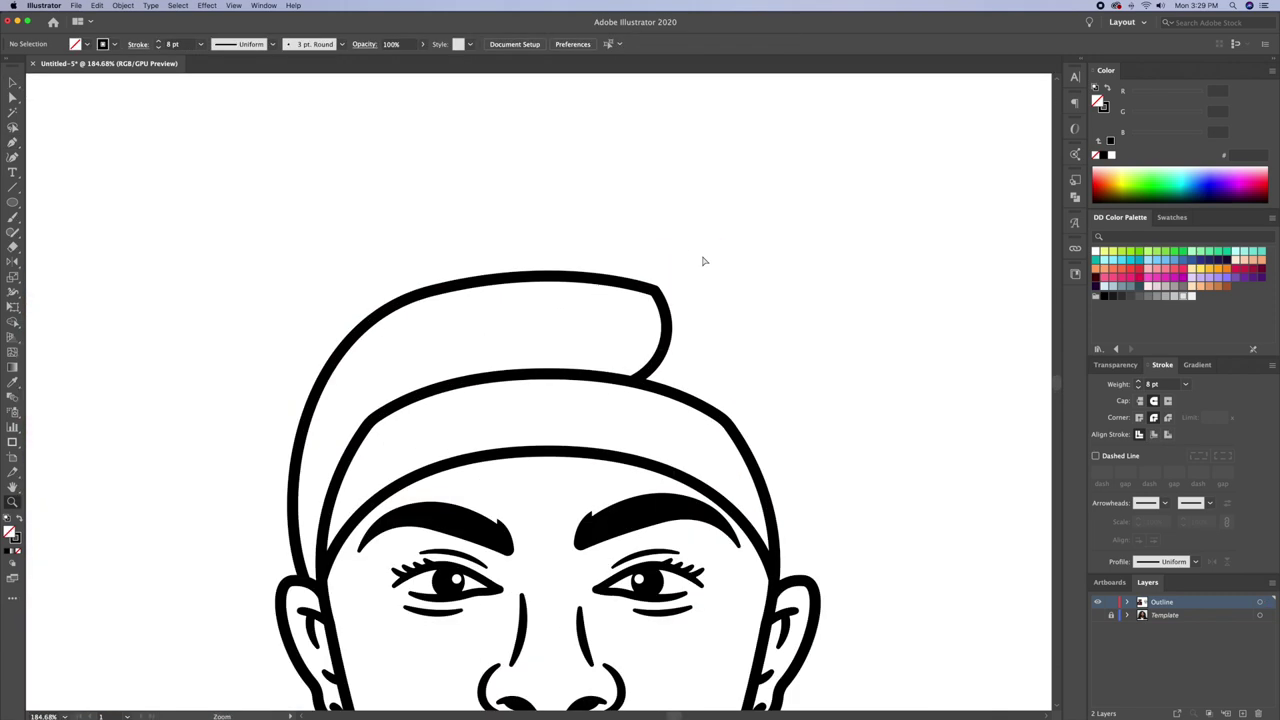
key("p")
scroll(757, 314, "left", 2)
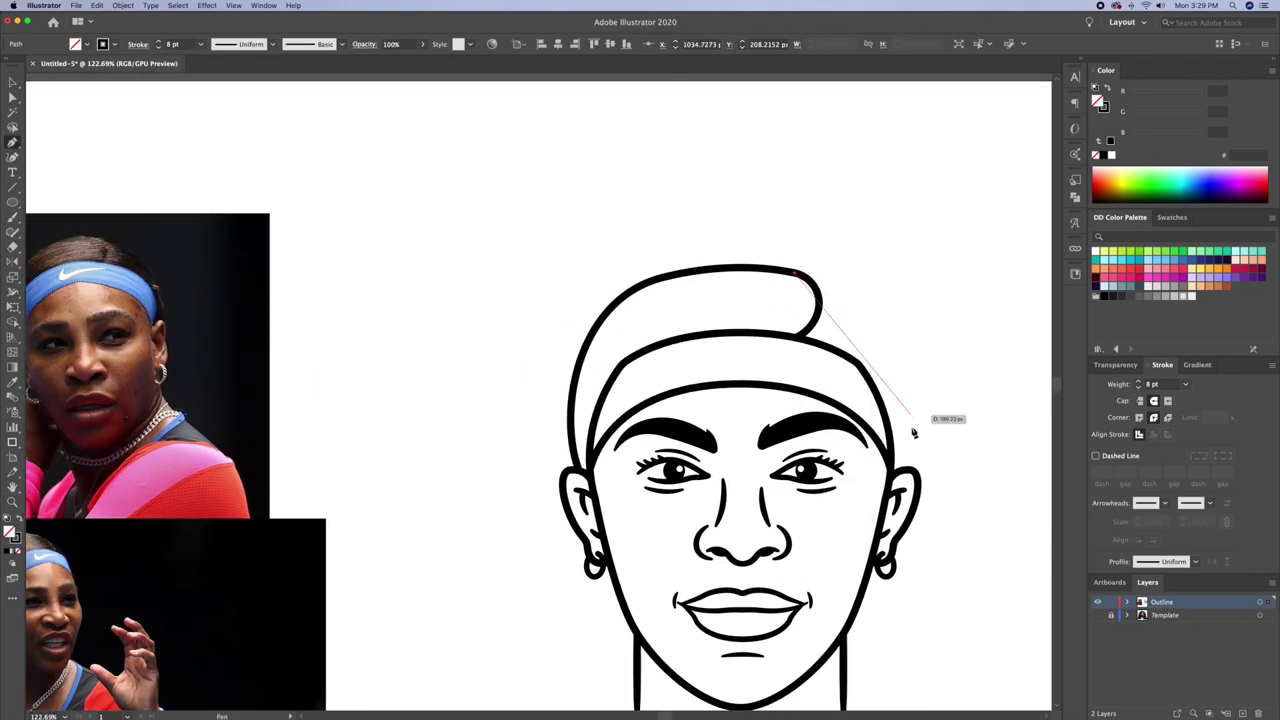
Refine the hair outline's anchors, moving the ear end point and raising the top curve
key("a")
scroll(660, 300, "up", 5)
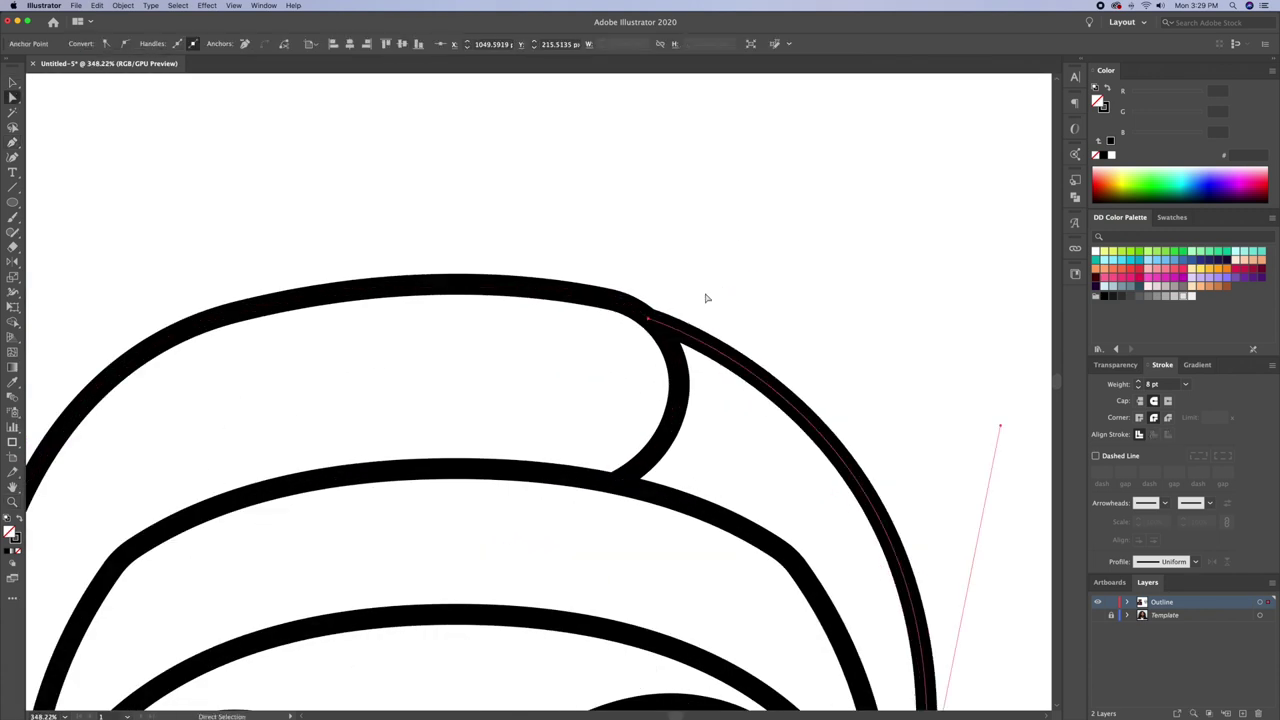
key("v")
scroll(700, 290, "down", 5)
left_click(697, 287)
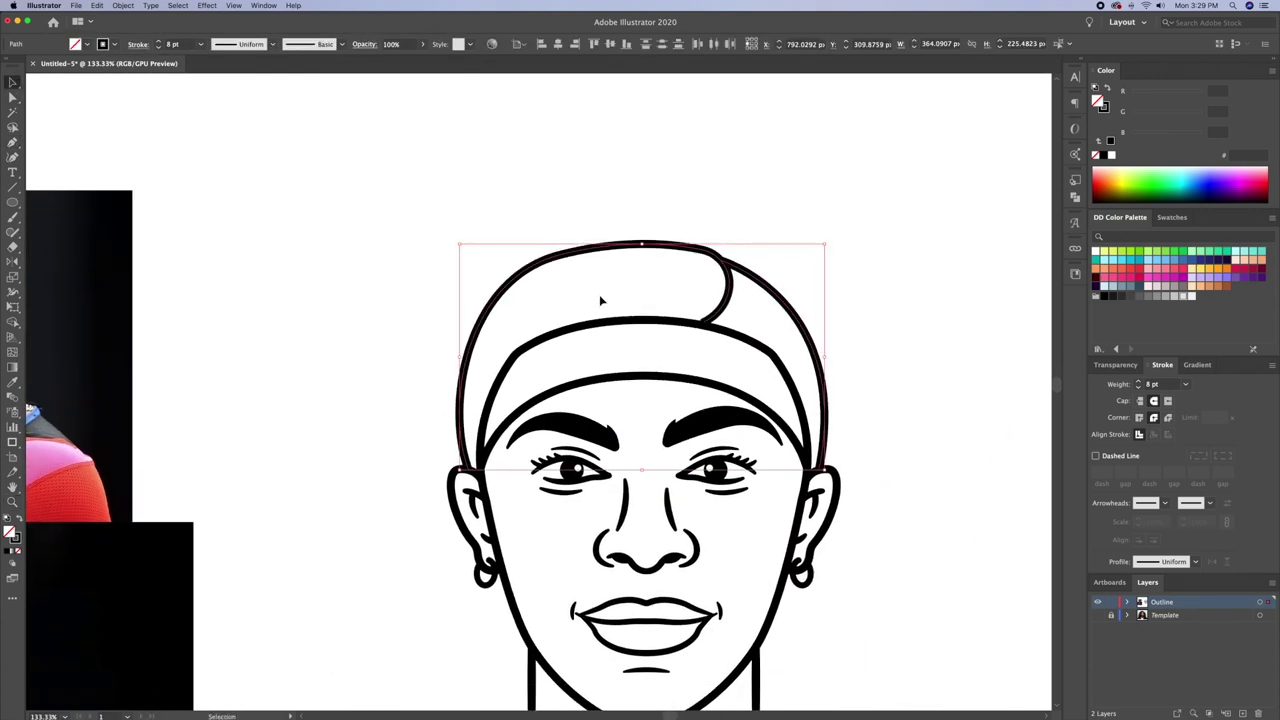
scroll(671, 326, "up", 5)
scroll(653, 231, "down", 5)
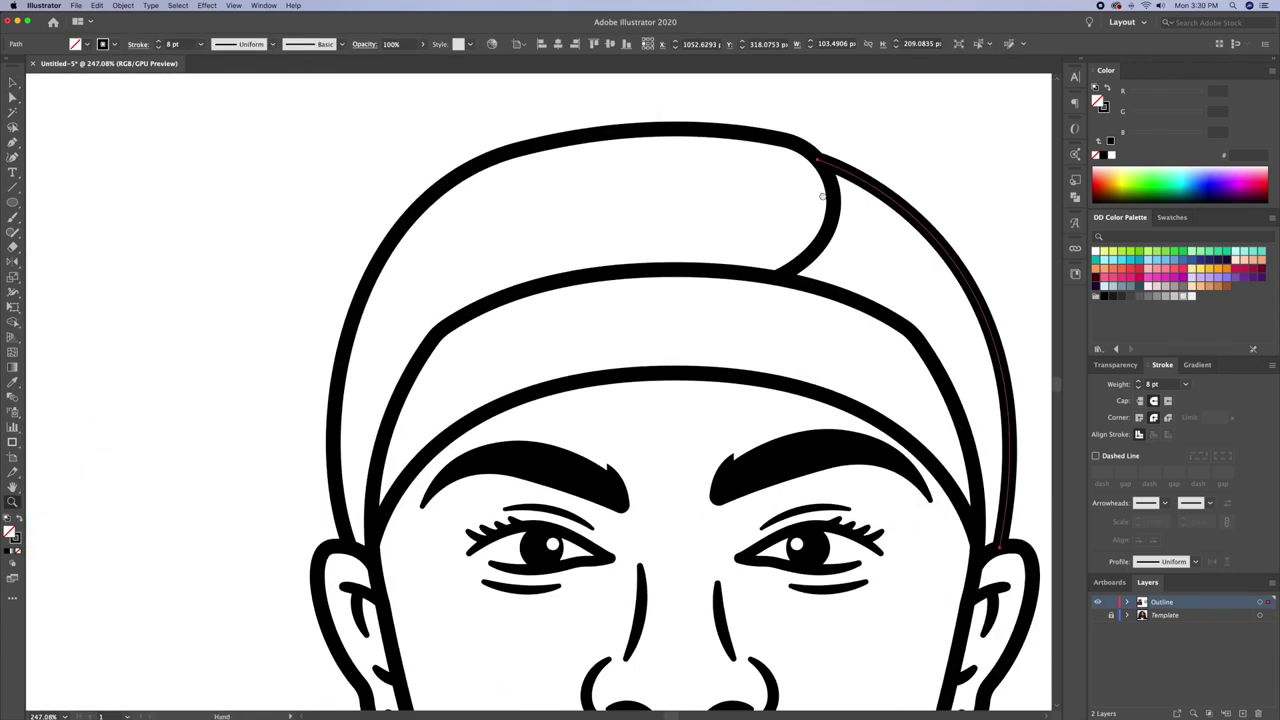
scroll(668, 231, "up", 3)
key("a")
left_click(625, 425)
scroll(882, 484, "up", 2)
left_click_drag(882, 484, 971, 451)
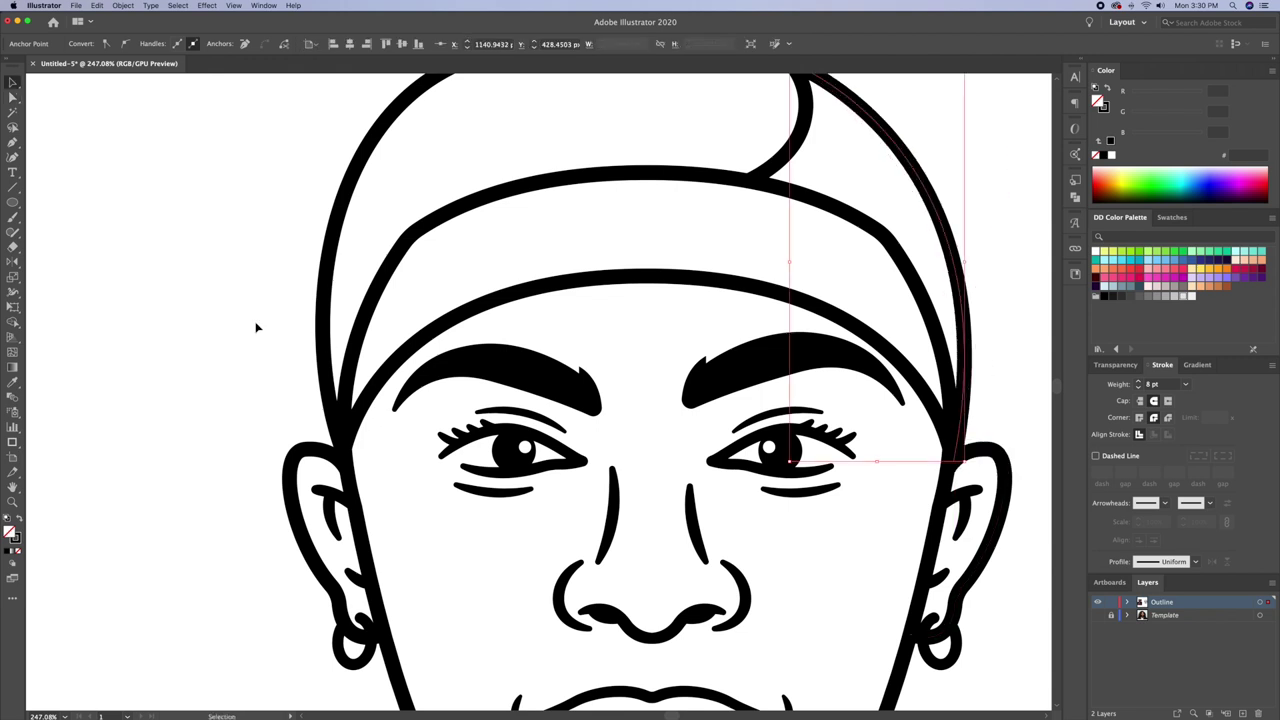
scroll(543, 163, "down", 2)
left_click_drag(515, 193, 630, 195)
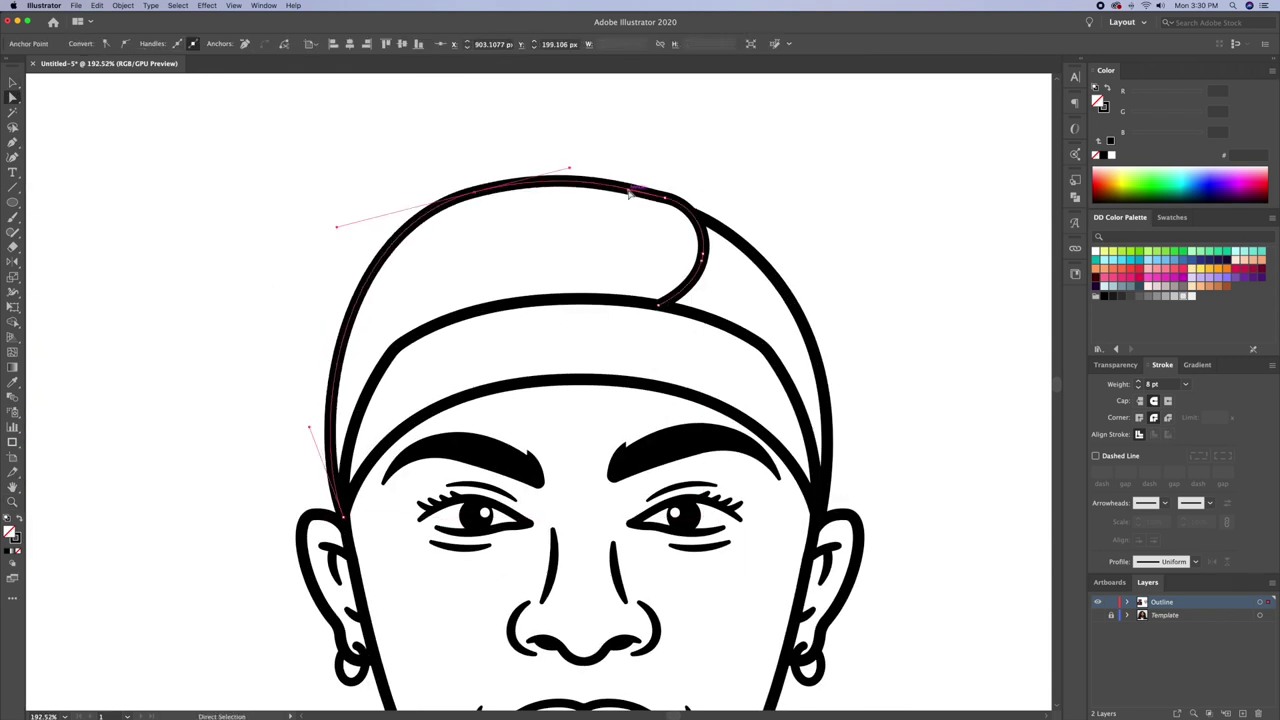
scroll(667, 199, "up", 3)
Turn on the Template layer so the reference photo shows behind the drawing
left_click(740, 186)
key("v")
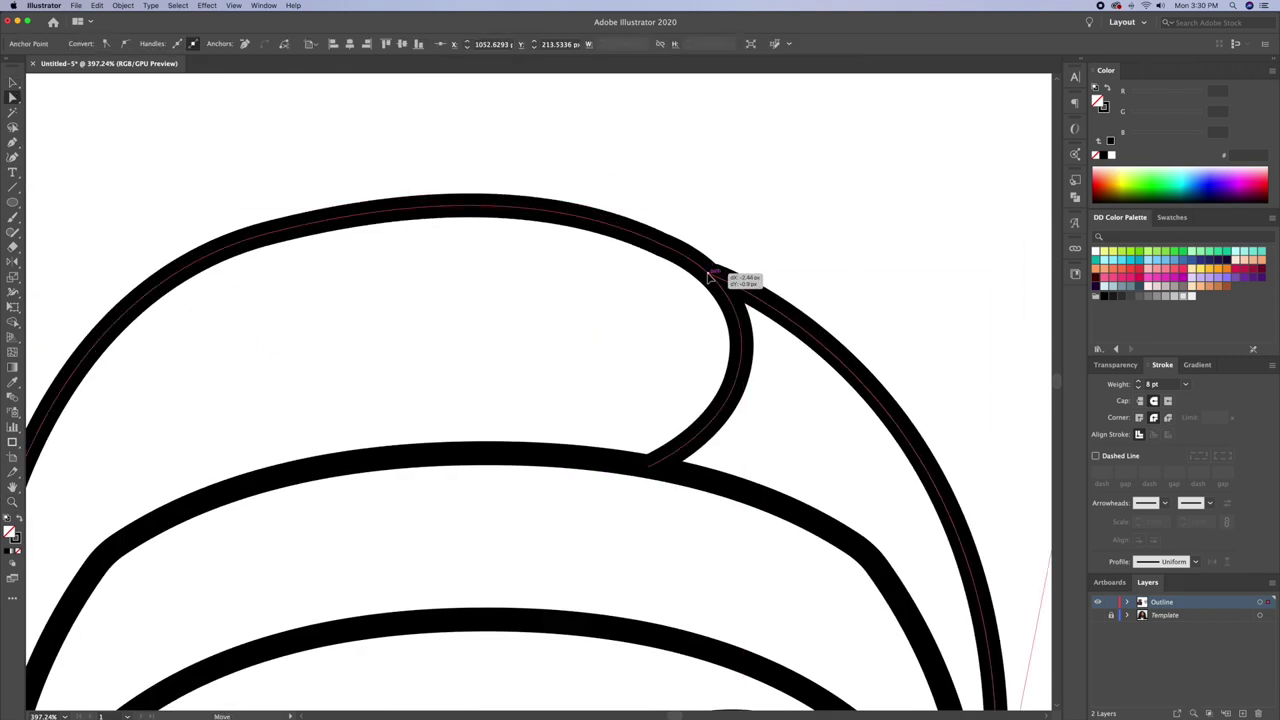
scroll(646, 196, "down", 3)
key("z")
scroll(826, 291, "down", 3)
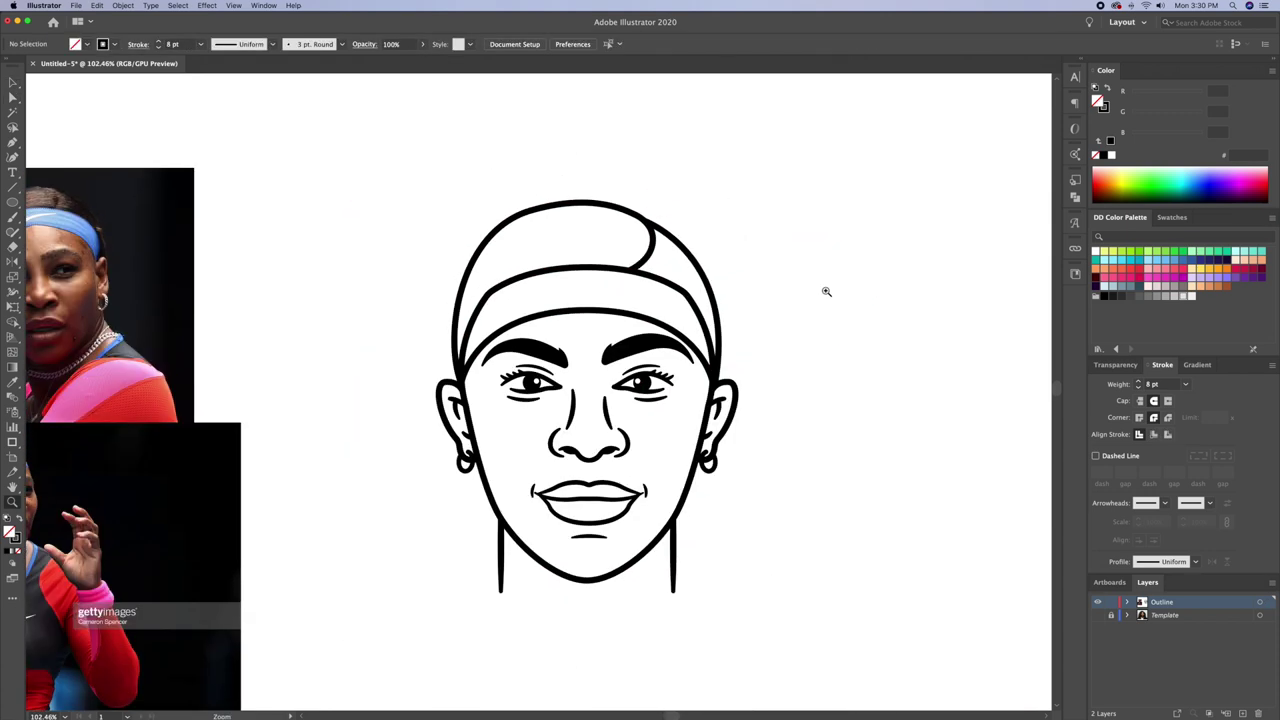
scroll(825, 291, "down", 3)
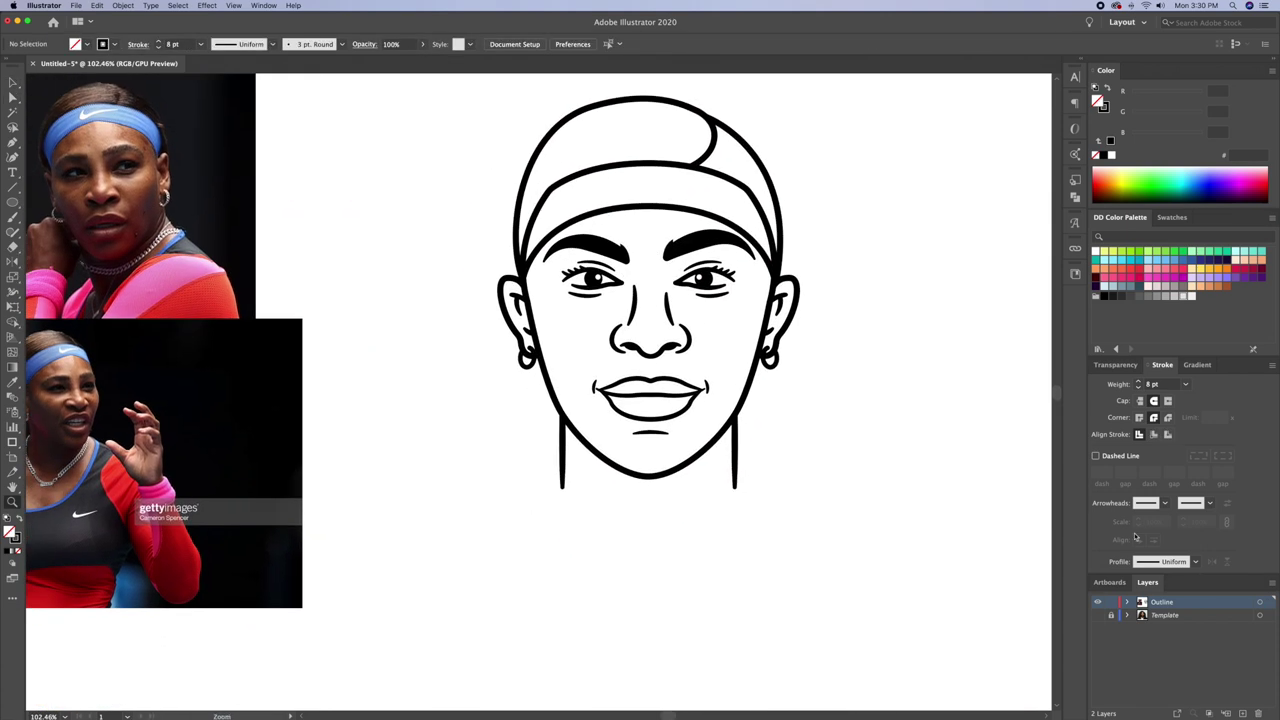
scroll(342, 487, "down", 3)
left_click(1097, 615)
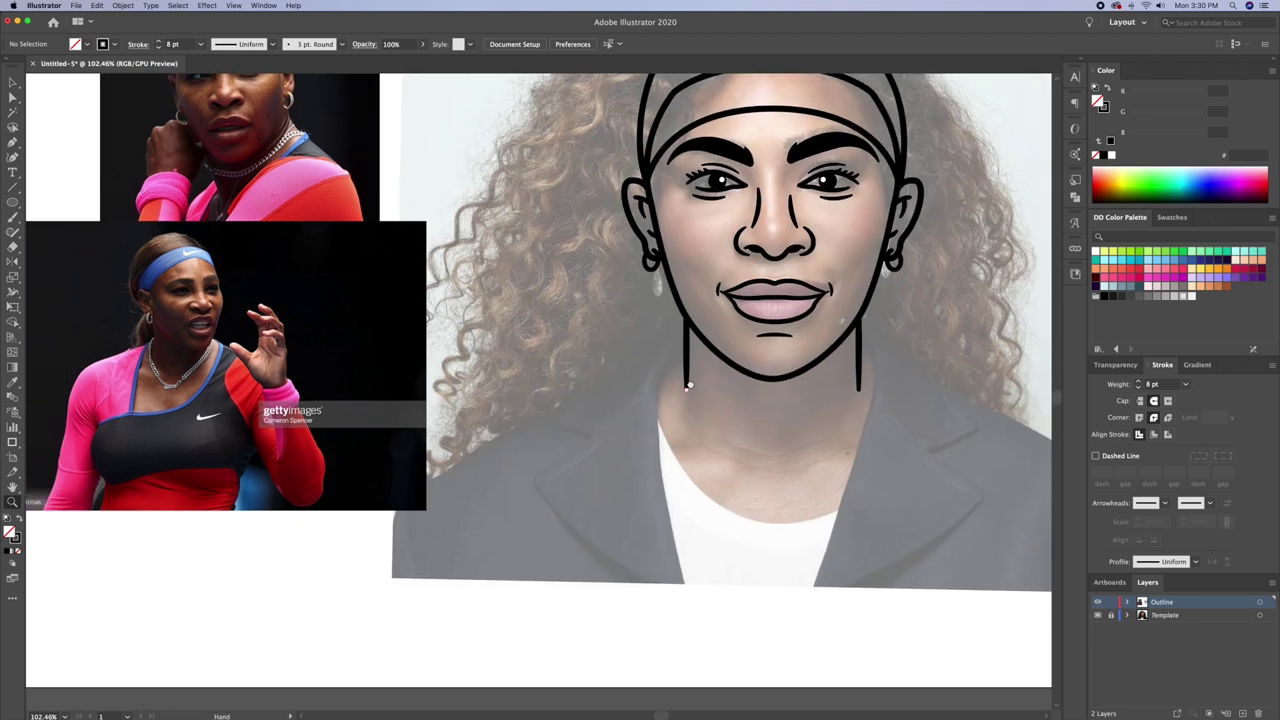
left_click(687, 353)
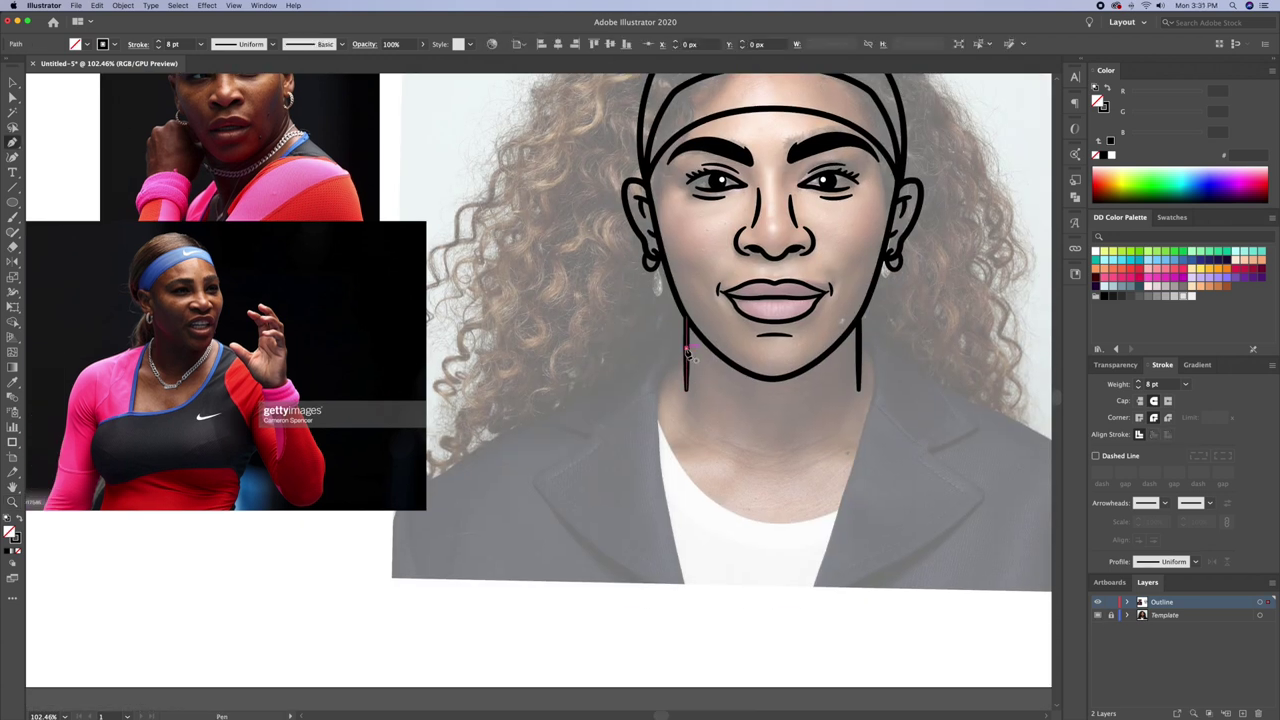
Draw the shoulder line curving down from the neck toward the arm
left_click(459, 449)
key("ctrl+z")
left_click_drag(400, 466, 424, 574)
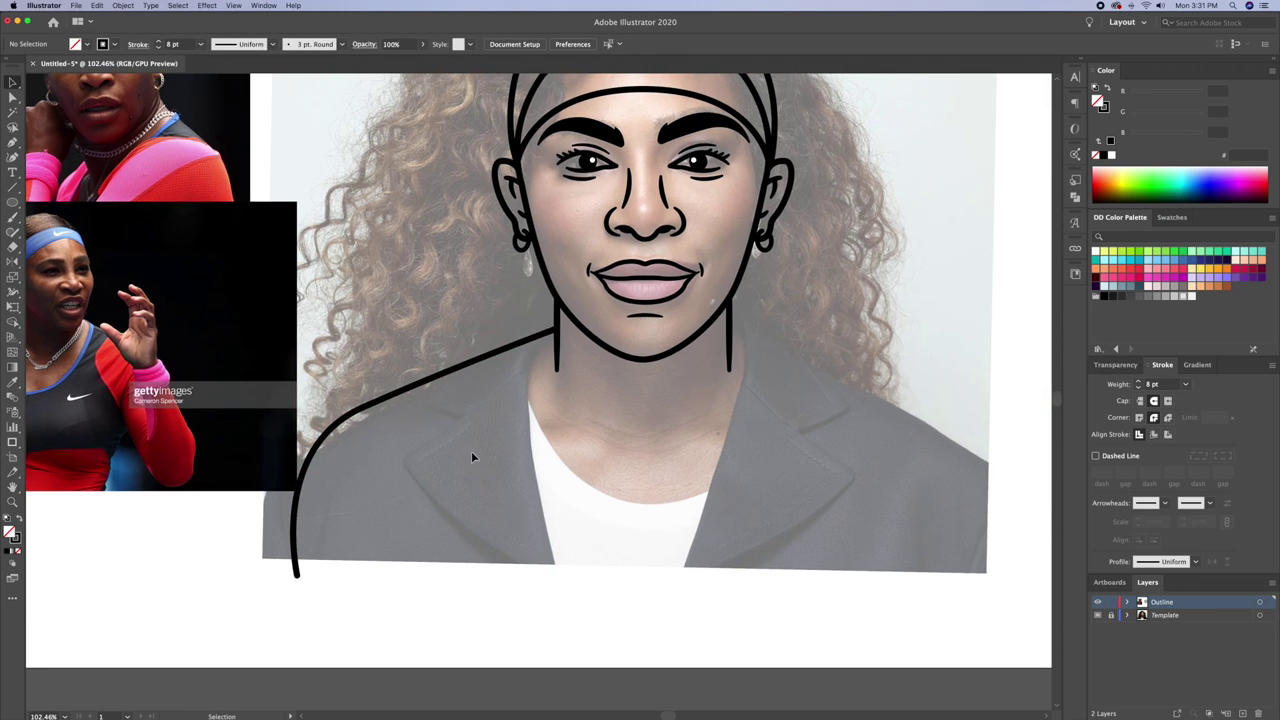
scroll(471, 451, "up", 5)
key("a")
left_click_drag(483, 350, 480, 350)
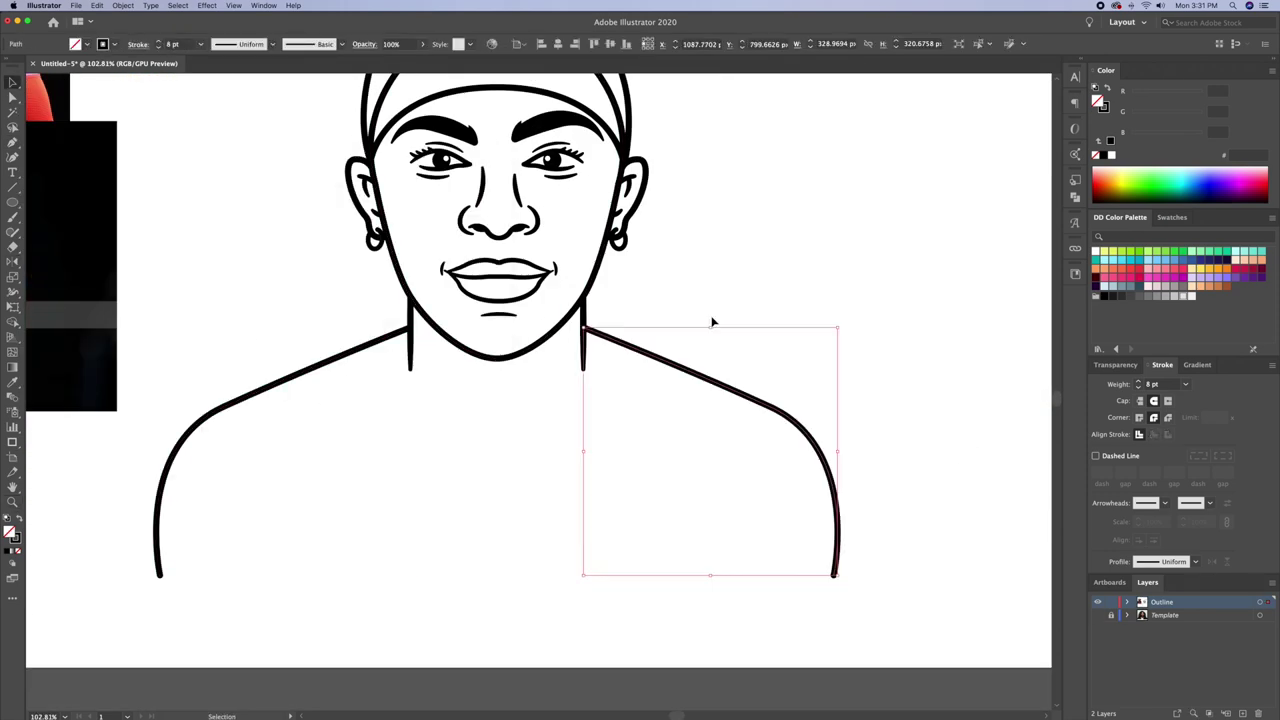
Draw the asymmetric neckline across the chest and bend its diagonal edge into a curve
left_click(541, 536)
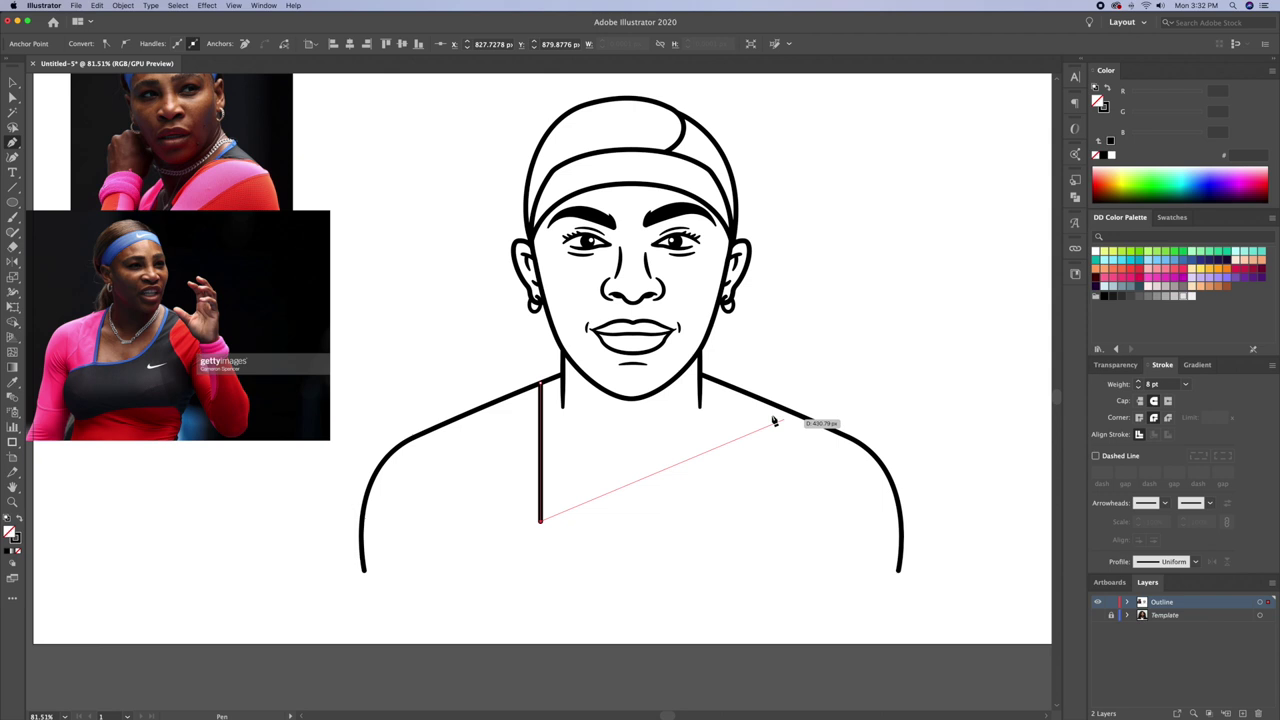
left_click(747, 394)
key("shift+grave")
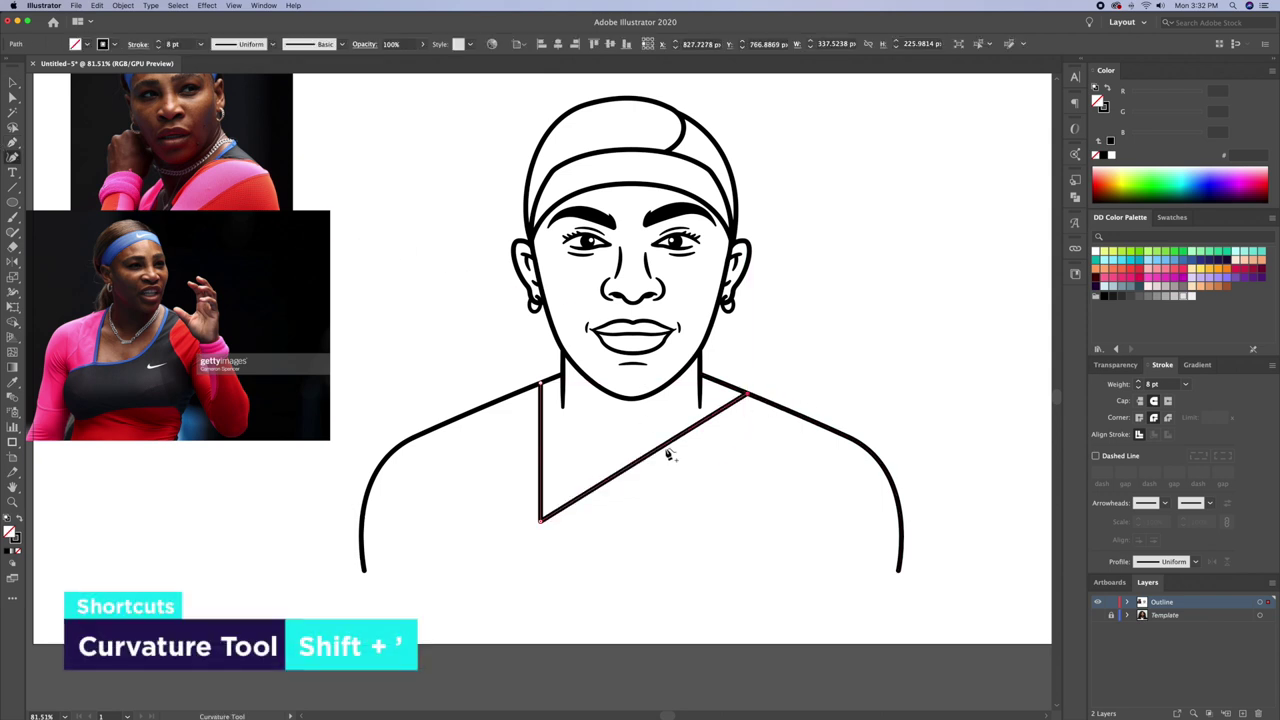
left_click(742, 460)
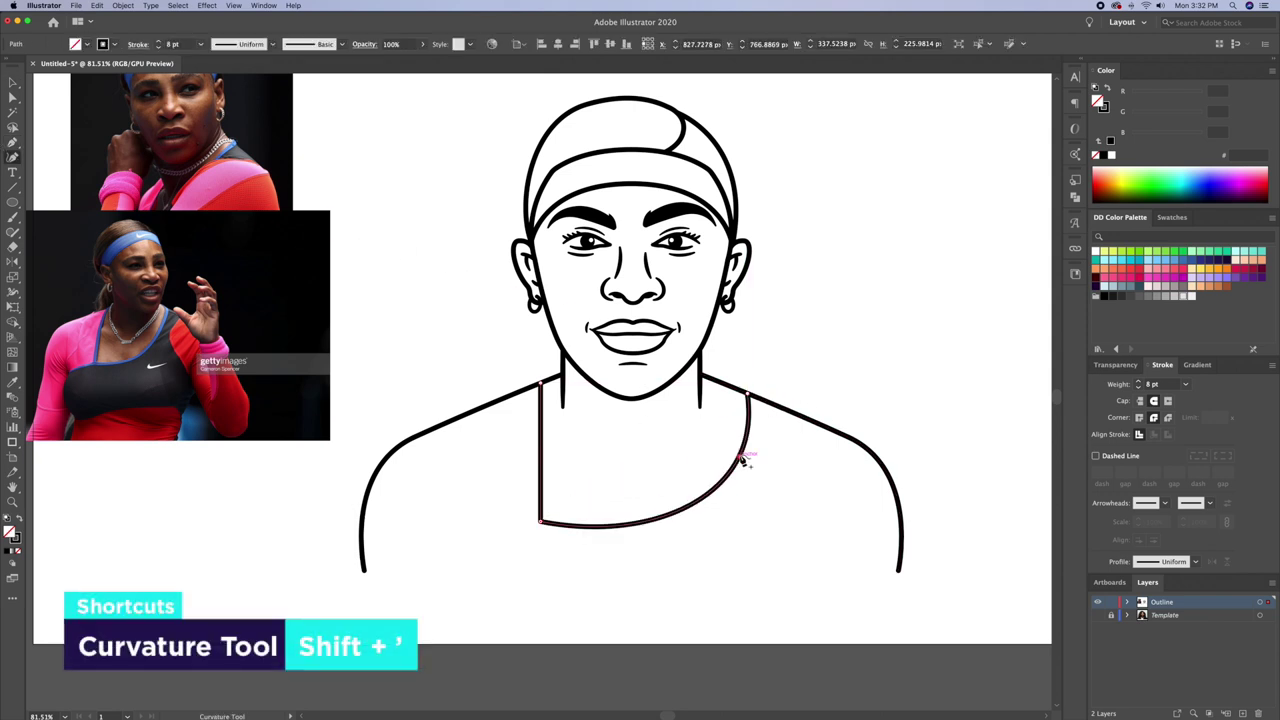
key("z")
mouse_move(533, 450)
left_mouse_down()
mouse_move(629, 500)
mouse_move(571, 529)
mouse_move(443, 457)
mouse_move(500, 462)
left_mouse_up()
key("v")
left_click(545, 420)
left_click(123, 5)
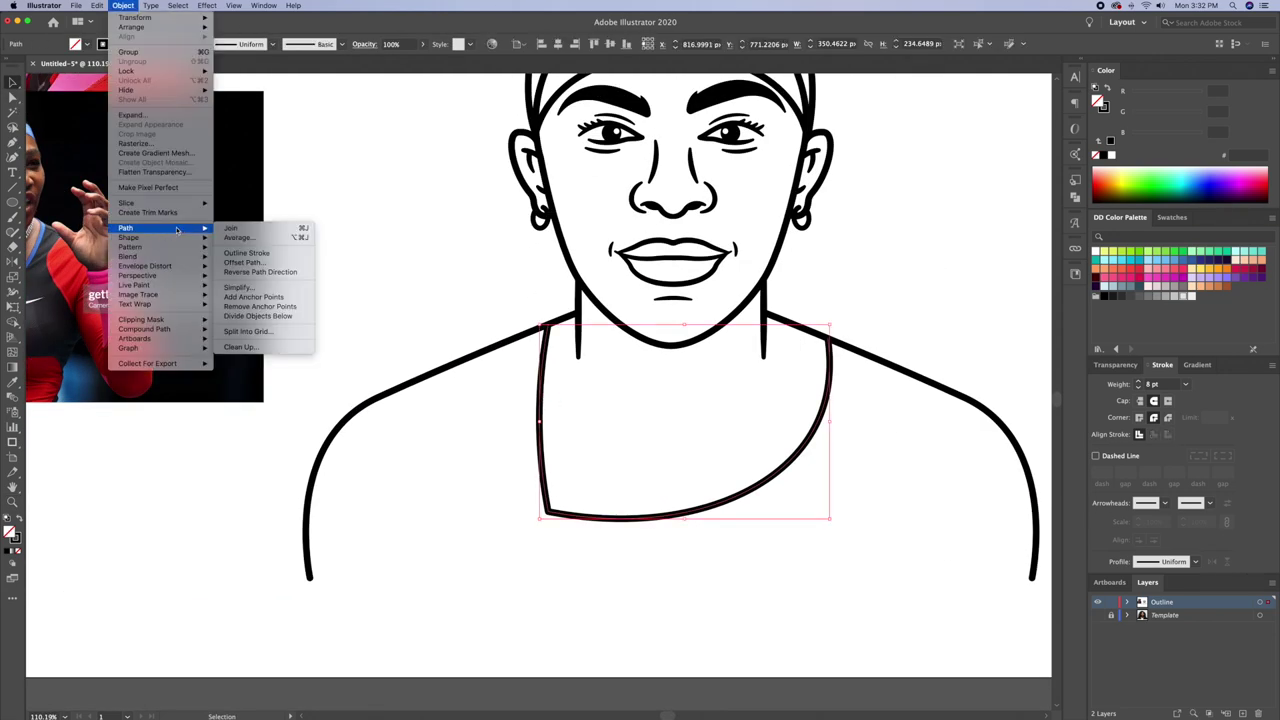
Offset the neckline into copies and delete the innermost one, leaving a double band
left_click(418, 278)
key("Return")
scroll(617, 390, "up", 3)
double_click(540, 372)
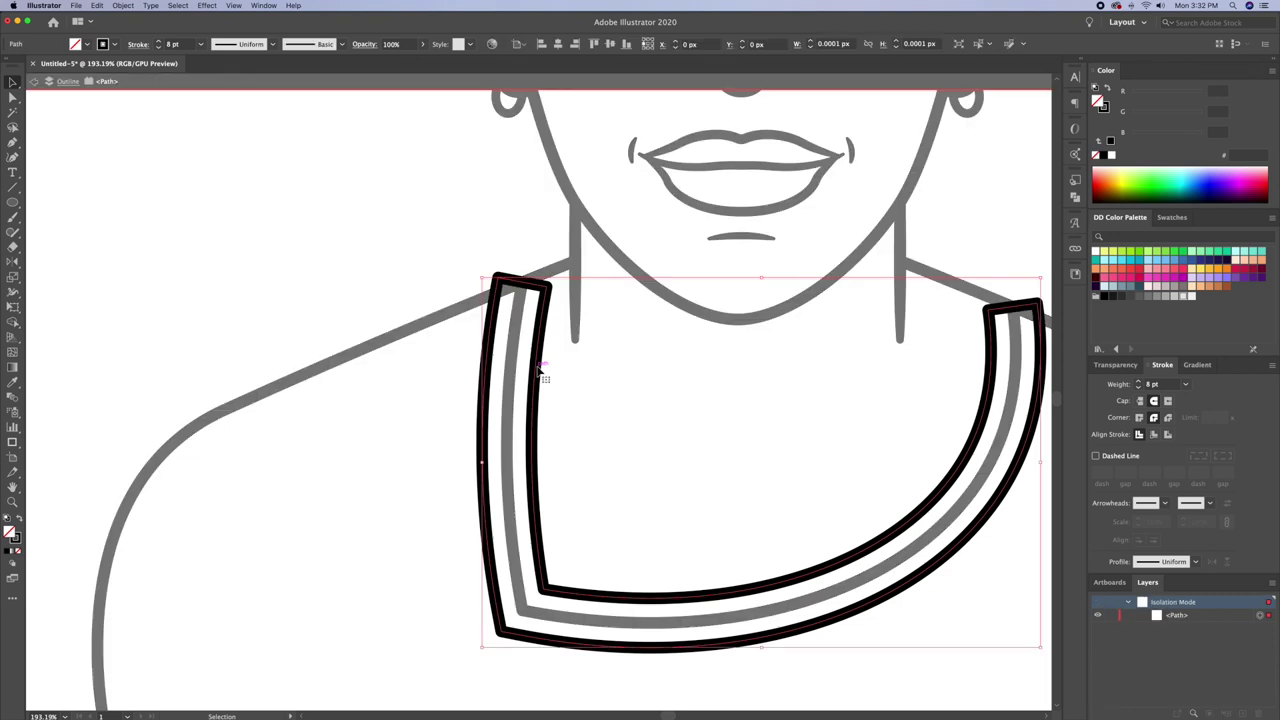
left_click_drag(575, 287, 373, 315)
left_click(331, 540)
key("Delete")
key("Escape")
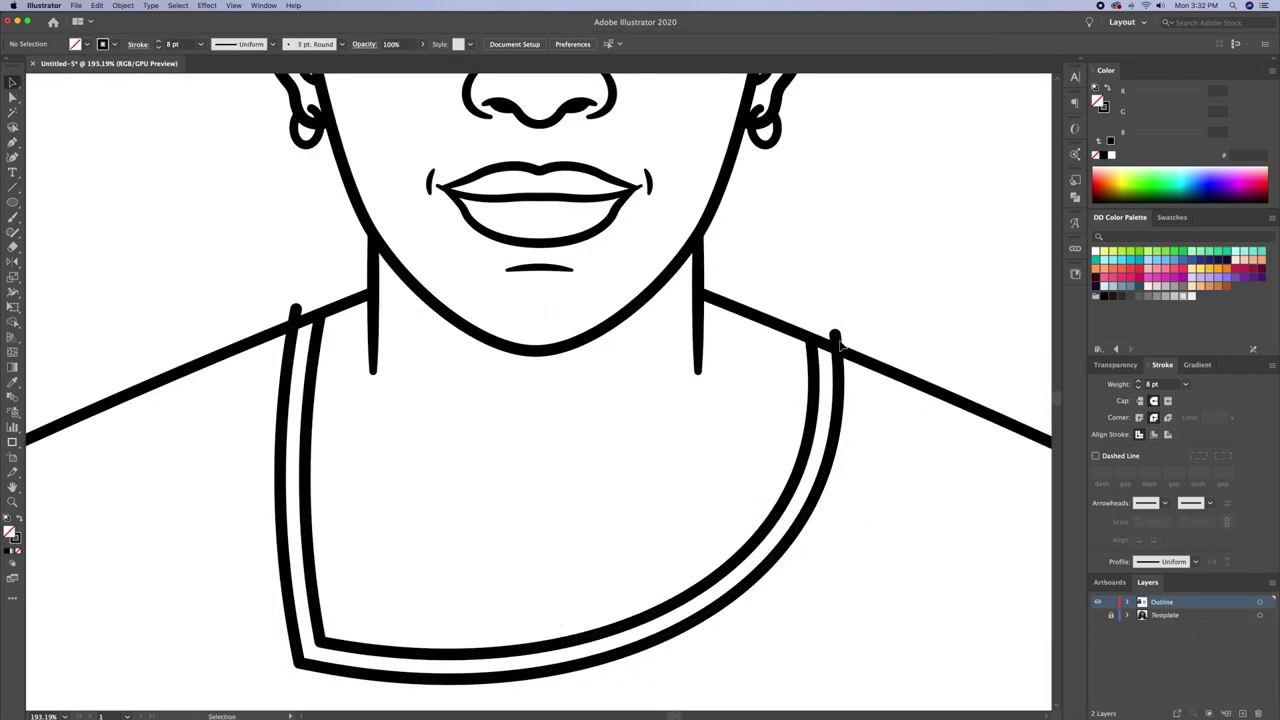
Draw a short vertical line on the chest
left_click(750, 318)
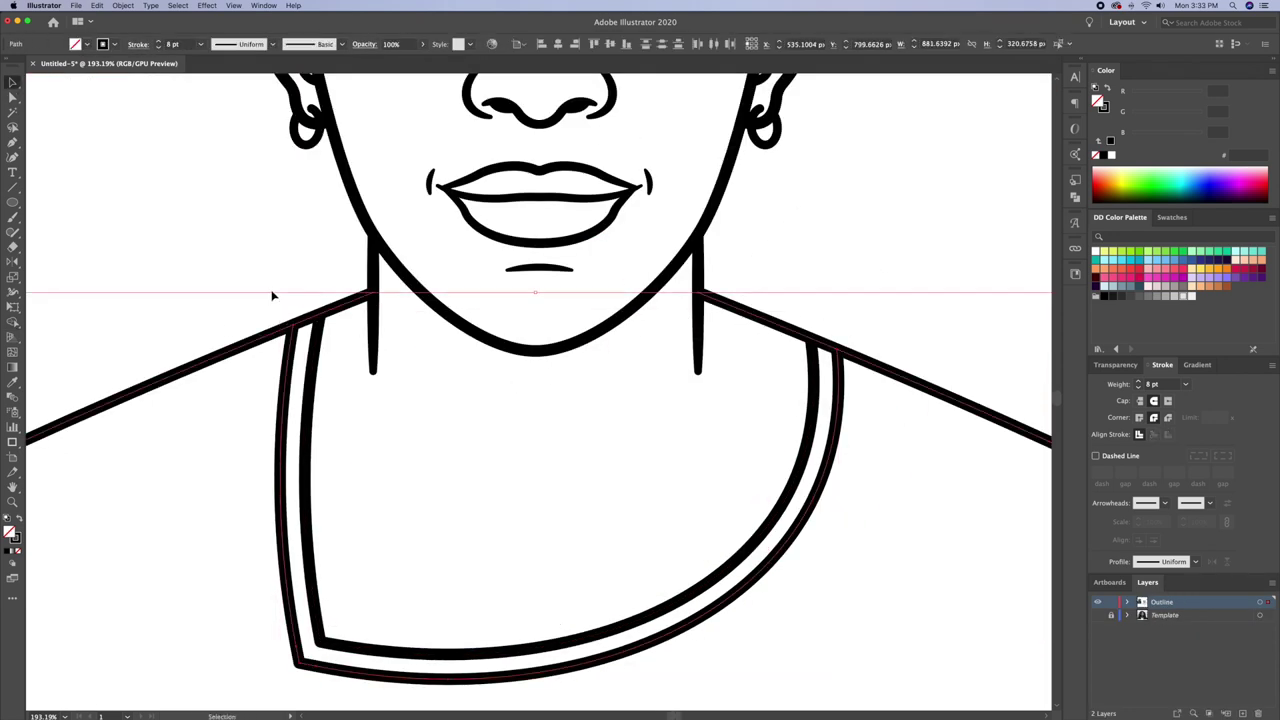
left_click(272, 296)
scroll(486, 343, "down", 3)
left_click_drag(486, 343, 640, 371)
scroll(557, 477, "up", 3)
mouse_move(557, 477)
left_mouse_down()
mouse_move(700, 488)
mouse_move(488, 469)
mouse_move(513, 507)
left_mouse_up()
left_click(690, 557)
left_click(688, 486)
Curve the short chest line to bulge right and make a mirrored copy
key("v")
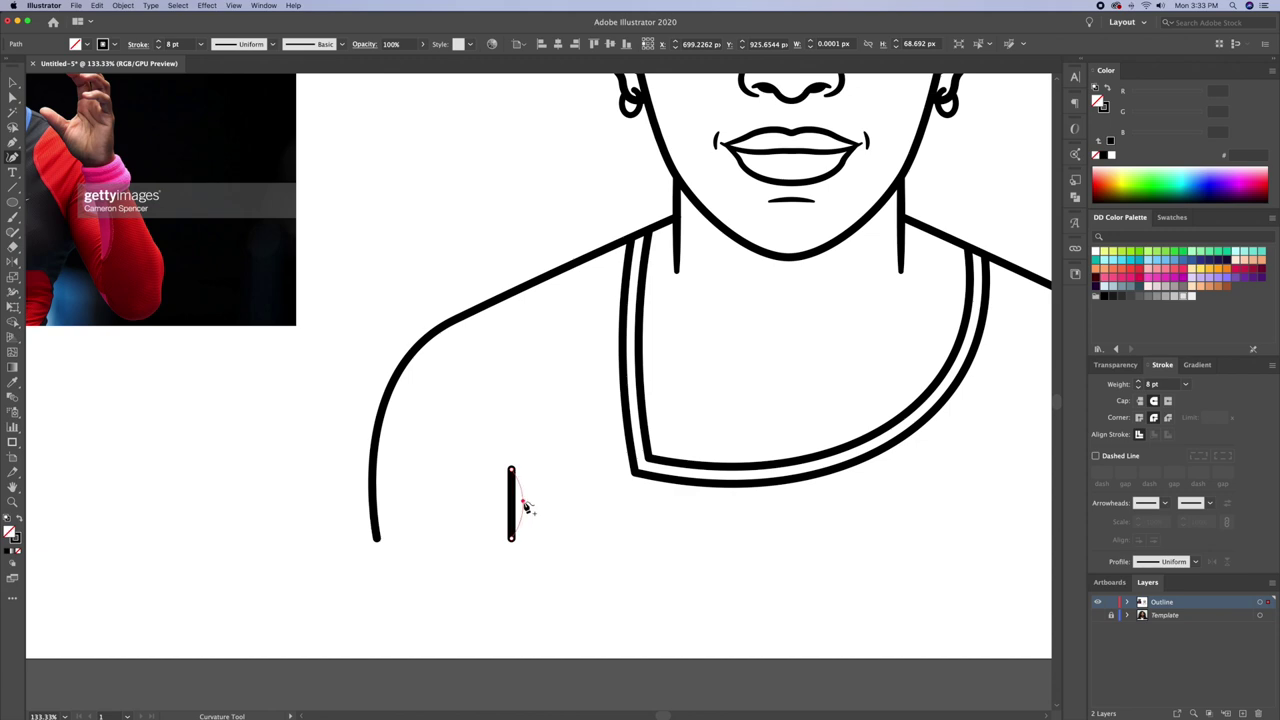
left_click(525, 505)
scroll(561, 446, "down", 1)
scroll(603, 499, "up", 2)
left_click_drag(597, 500, 590, 490)
scroll(542, 480, "down", 2)
key("v")
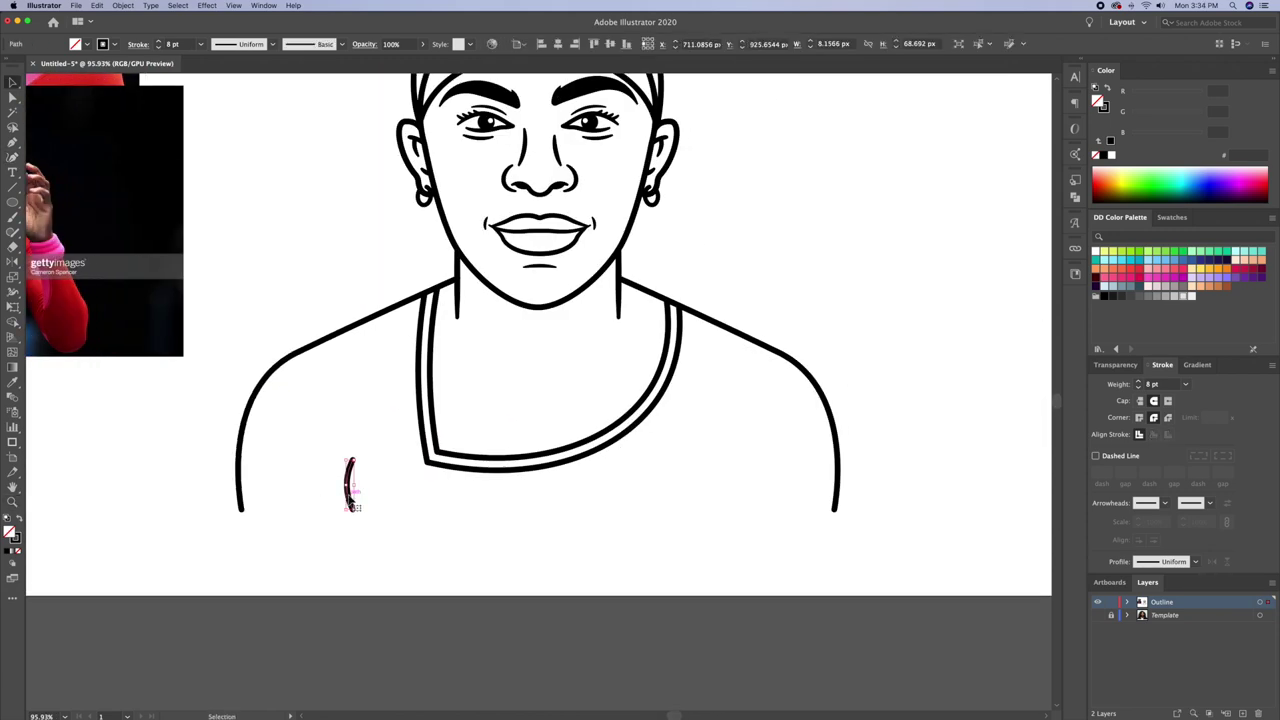
left_click(537, 305, "alt")
left_click(332, 341)
scroll(494, 451, "up", 3)
Mirror the left chest stroke to create a matching copy
key("p")
left_click(473, 440)
scroll(509, 445, "right", 5)
left_click(290, 430, "ctrl")
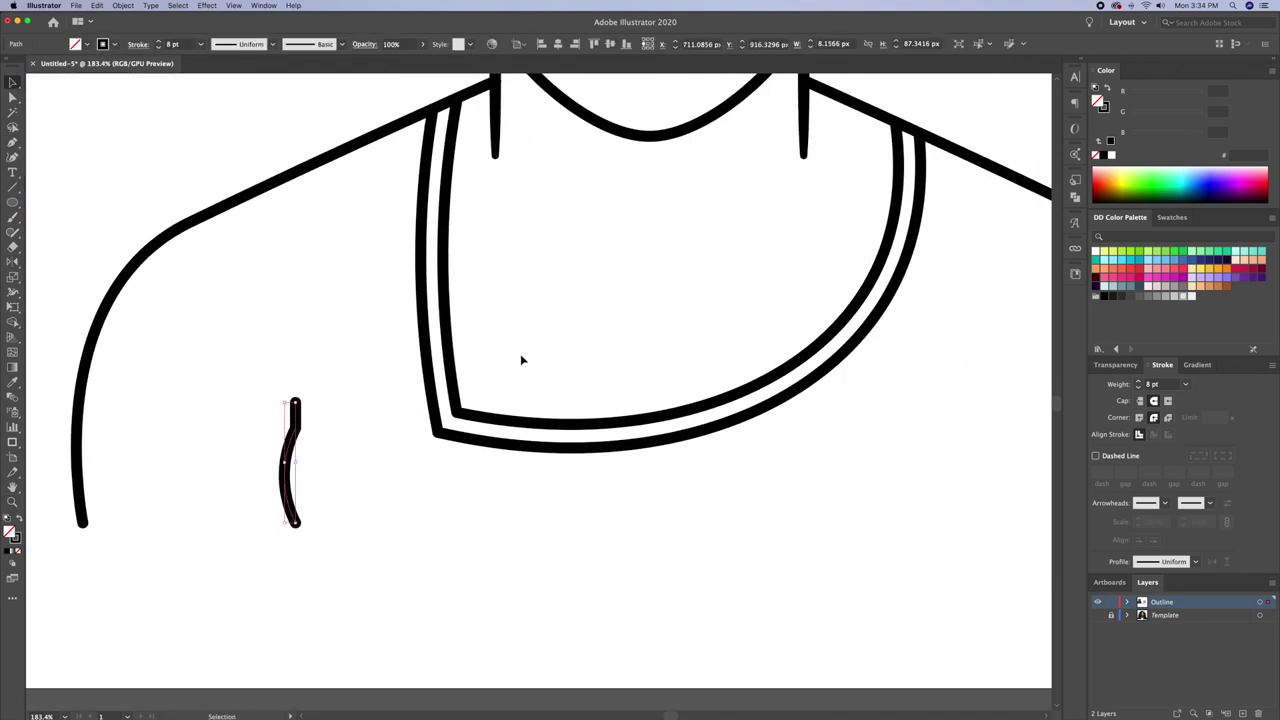
key("o")
left_click(650, 137, "alt")
left_click(332, 341)
scroll(372, 431, "up", 3)
Draw the strap's closing curve and merge the overlap at the join with Shape Builder
key("p")
left_click_drag(361, 441, 336, 466)
scroll(418, 393, "up", 3)
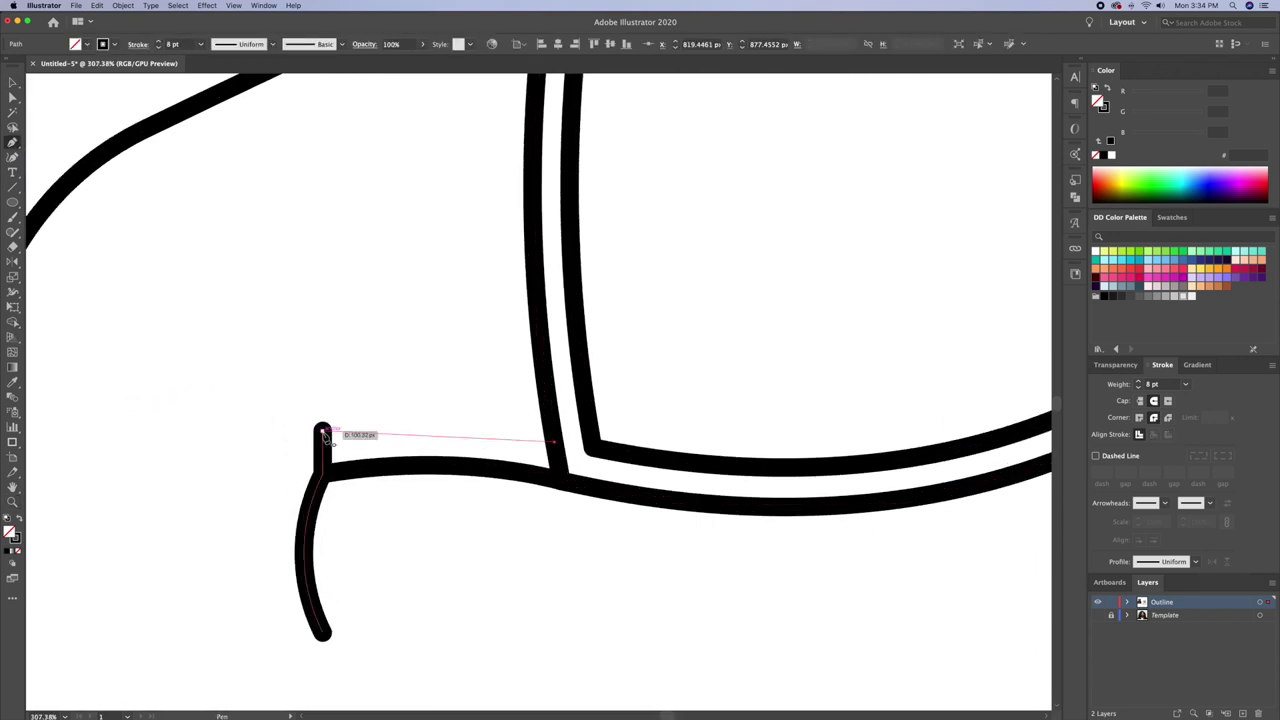
left_click(183, 453, "ctrl")
key("shift+m")
key("ctrl+a")
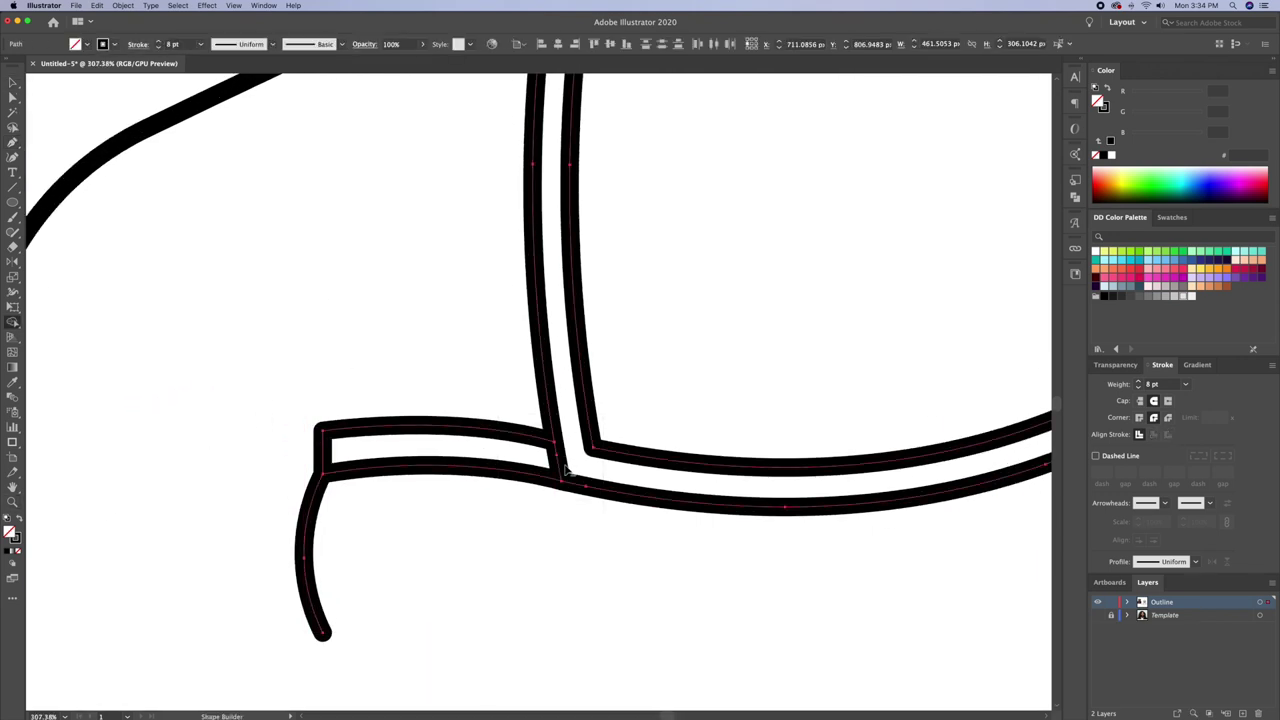
left_click(557, 458, "alt")
Place the Nike logo image replacement-logos-01.jpg onto the canvas
key("z")
scroll(441, 371, "down", 3)
scroll(443, 349, "down", 2)
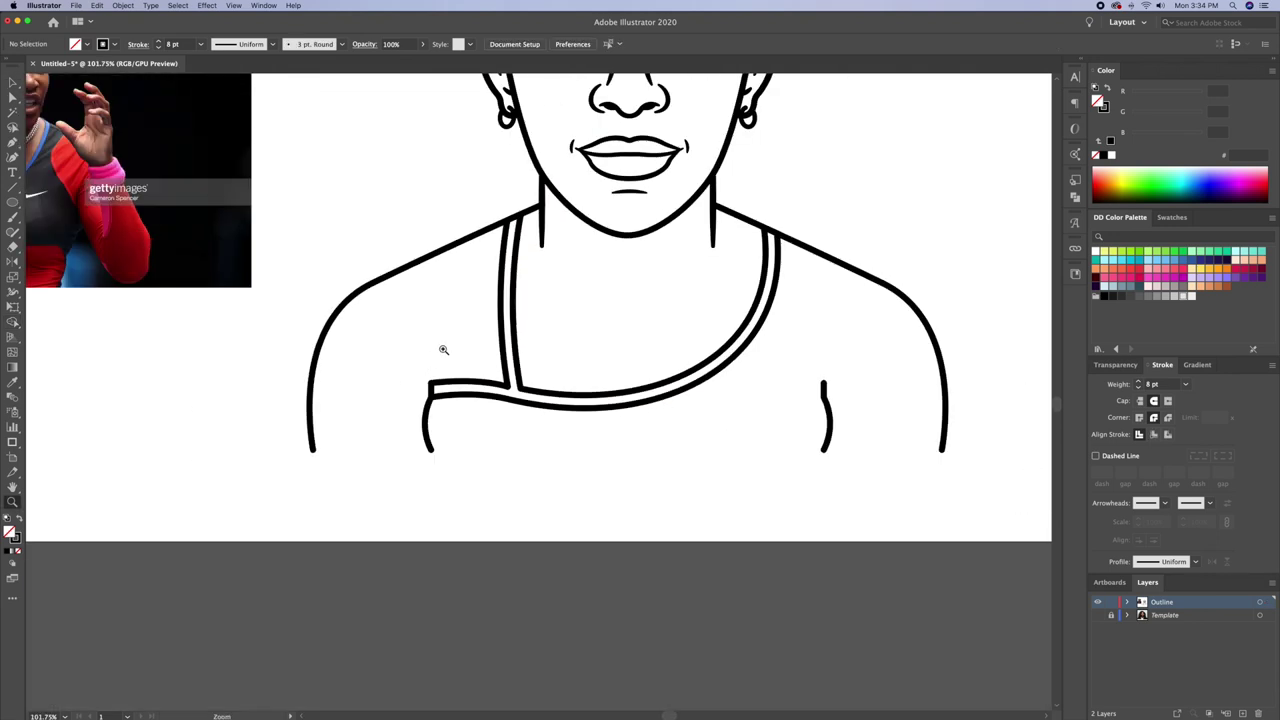
scroll(430, 375, "down", 2)
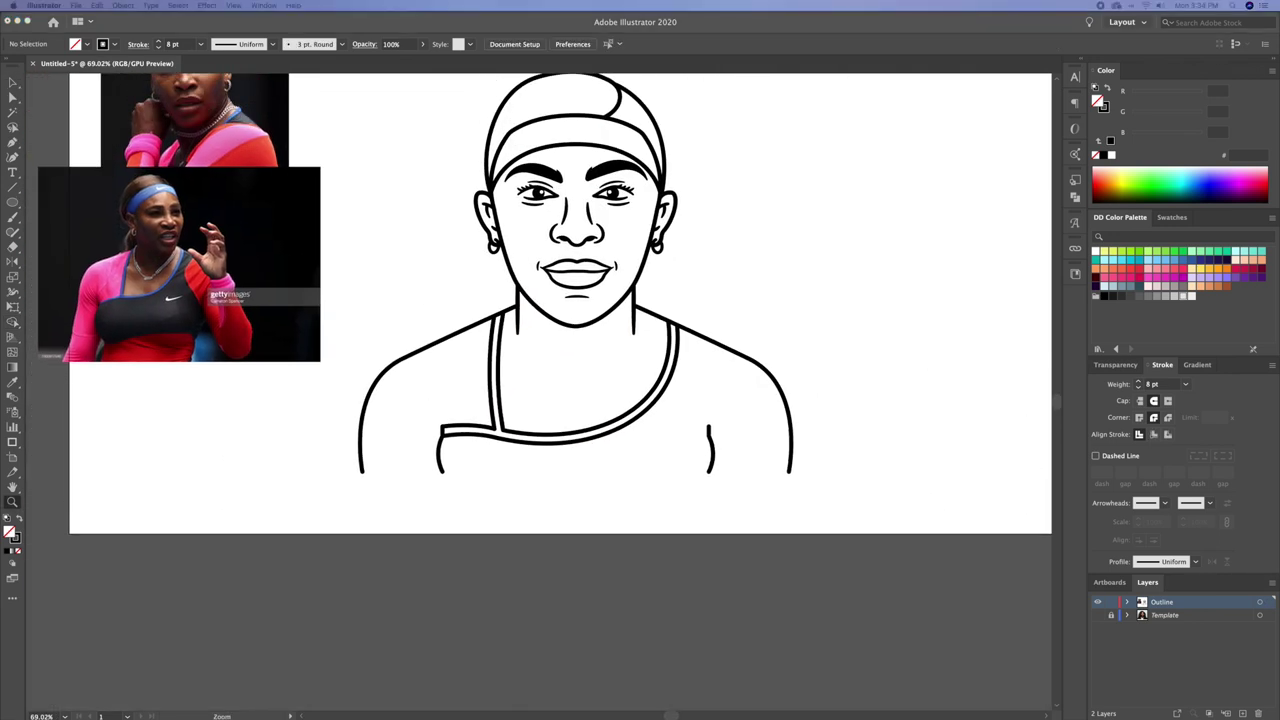
left_click_drag(748, 305, 704, 399)
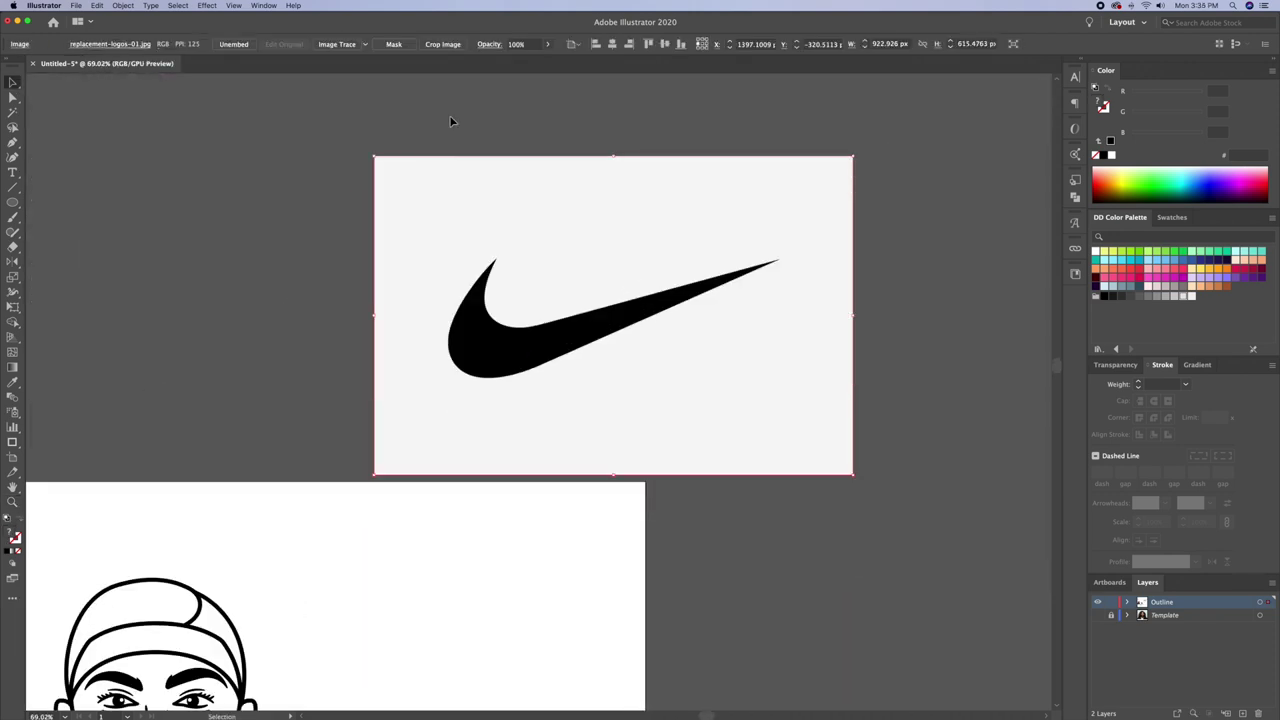
Image Trace the Nike logo and move the shrunken swoosh onto the shirt
left_click(340, 45)
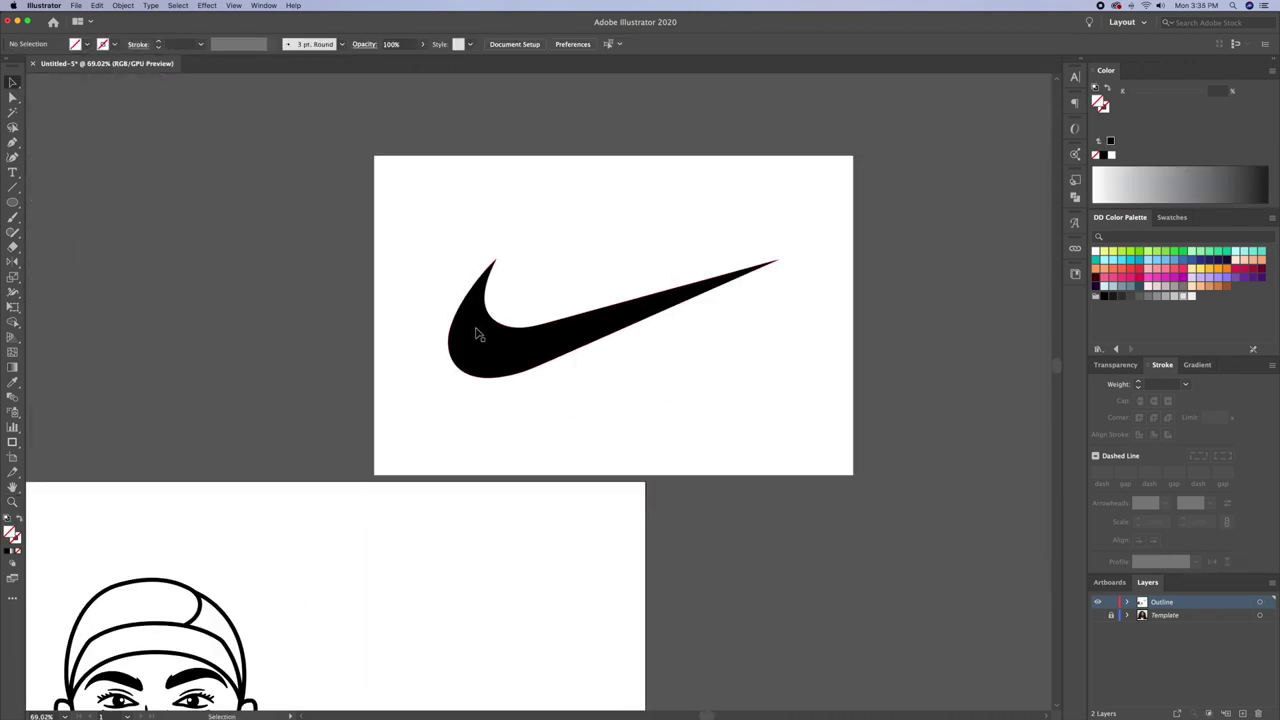
scroll(500, 357, "down", 3)
left_click_drag(788, 133, 558, 553)
scroll(558, 553, "up", 5)
left_click(823, 231)
scroll(781, 313, "down", 3)
scroll(785, 313, "down", 1)
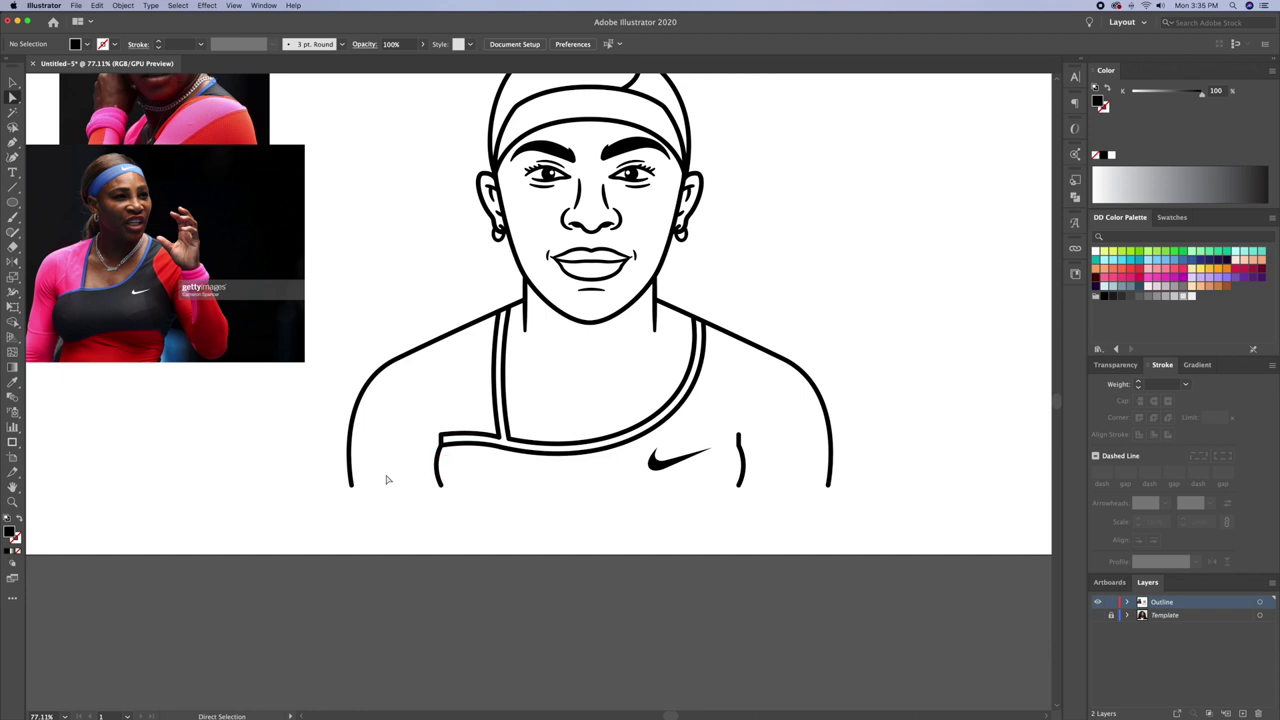
scroll(483, 504, "up", 2)
Delete the stray curved line beside the swoosh
left_click_drag(546, 547, 548, 547)
left_click(449, 523)
left_click(490, 488)
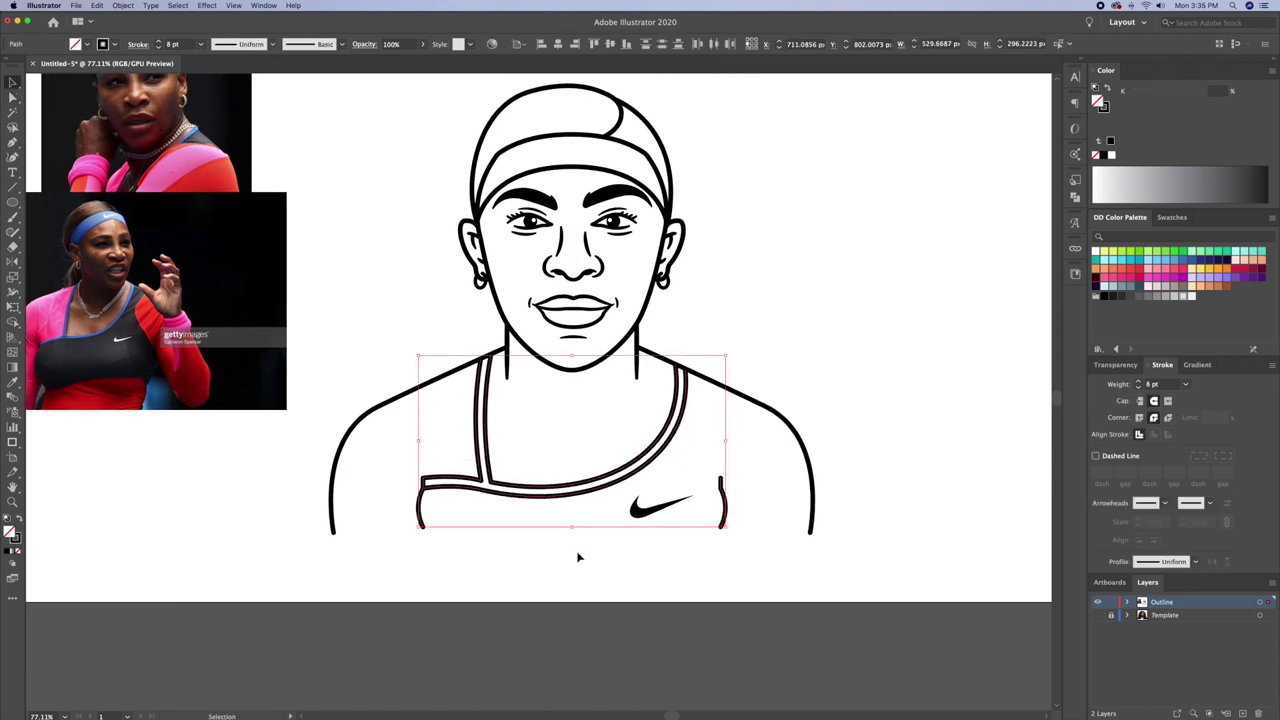
left_click(433, 528)
left_click(721, 492)
key("Delete")
Position the swoosh on the chest and place a copy on the headband
left_click_drag(660, 507, 662, 484)
scroll(685, 470, "down", 2)
scroll(563, 231, "up", 5)
left_click_drag(561, 229, 610, 262)
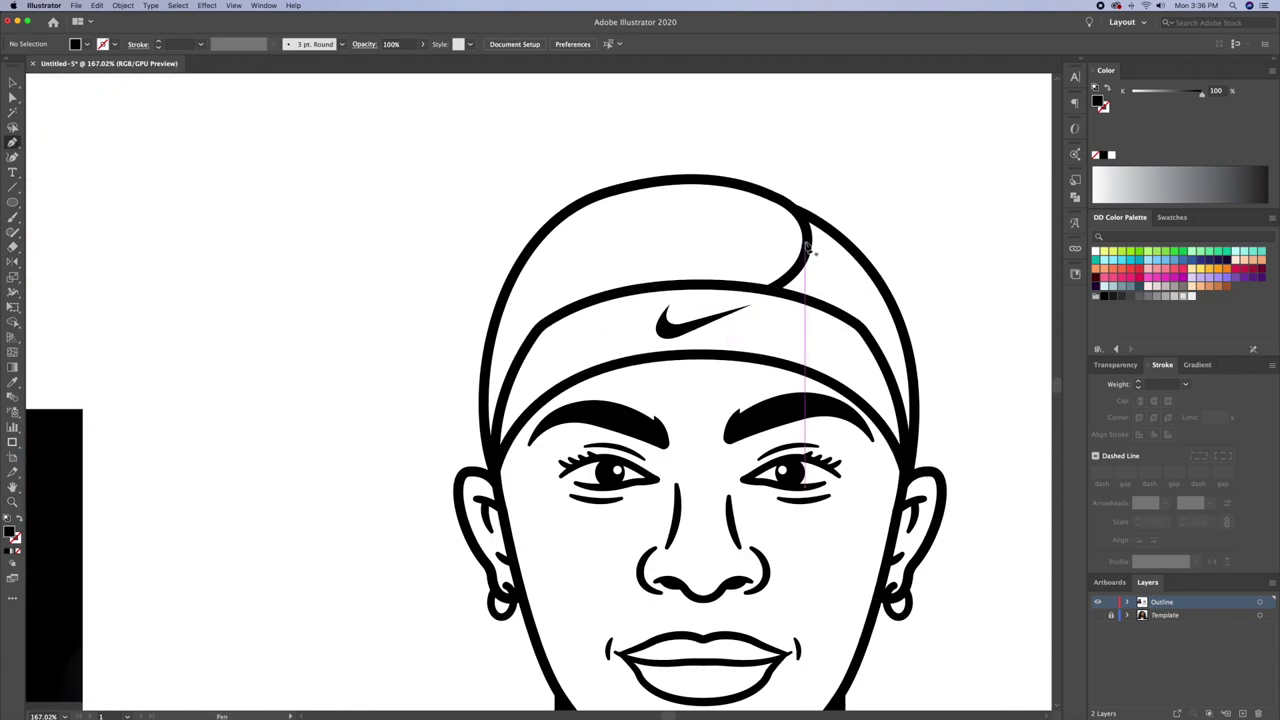
Draw a hair strand on the cap with the 8pt outline stroke and add a shorter copy below
left_click(807, 243)
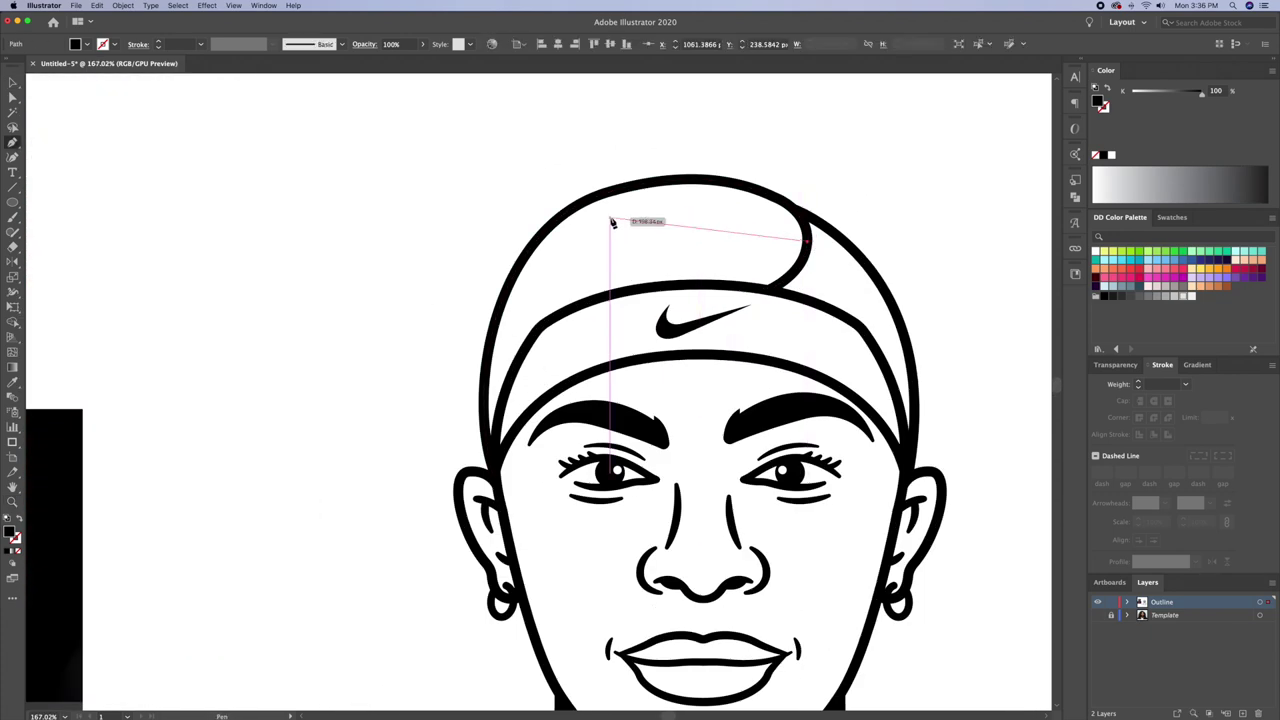
left_click(607, 217)
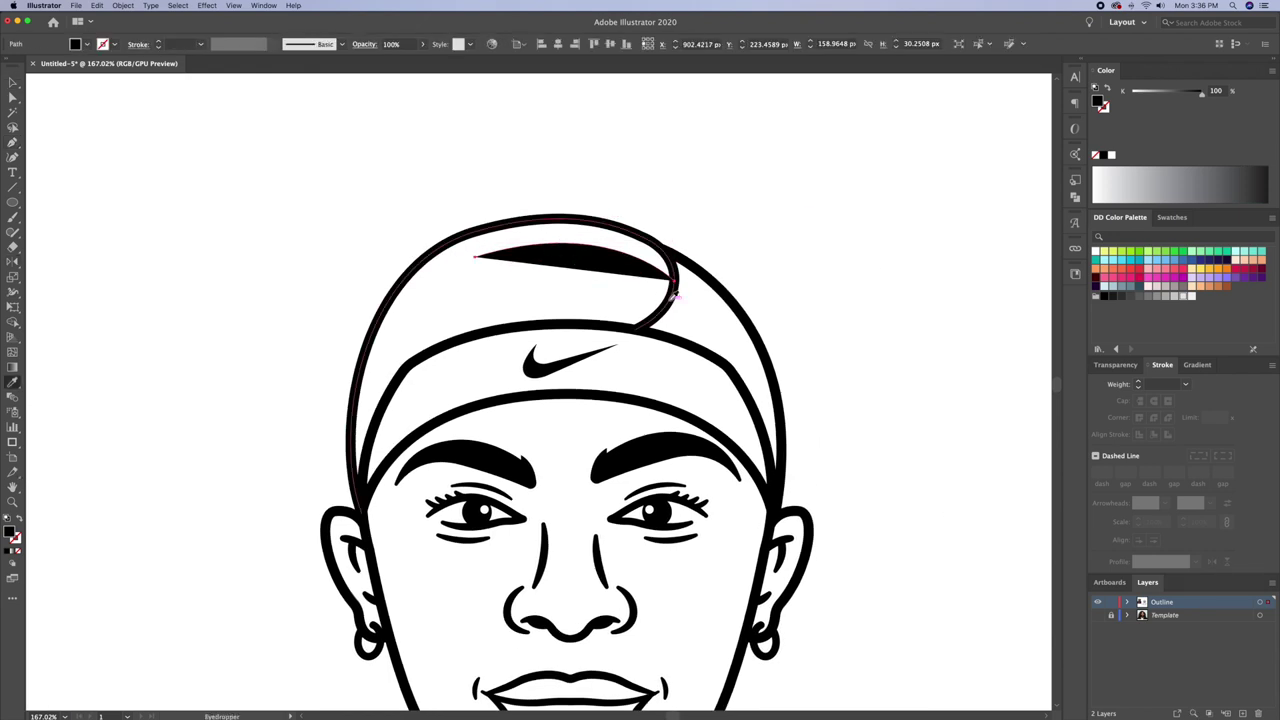
left_click(675, 295)
left_click(697, 309)
left_click_drag(675, 277, 672, 276)
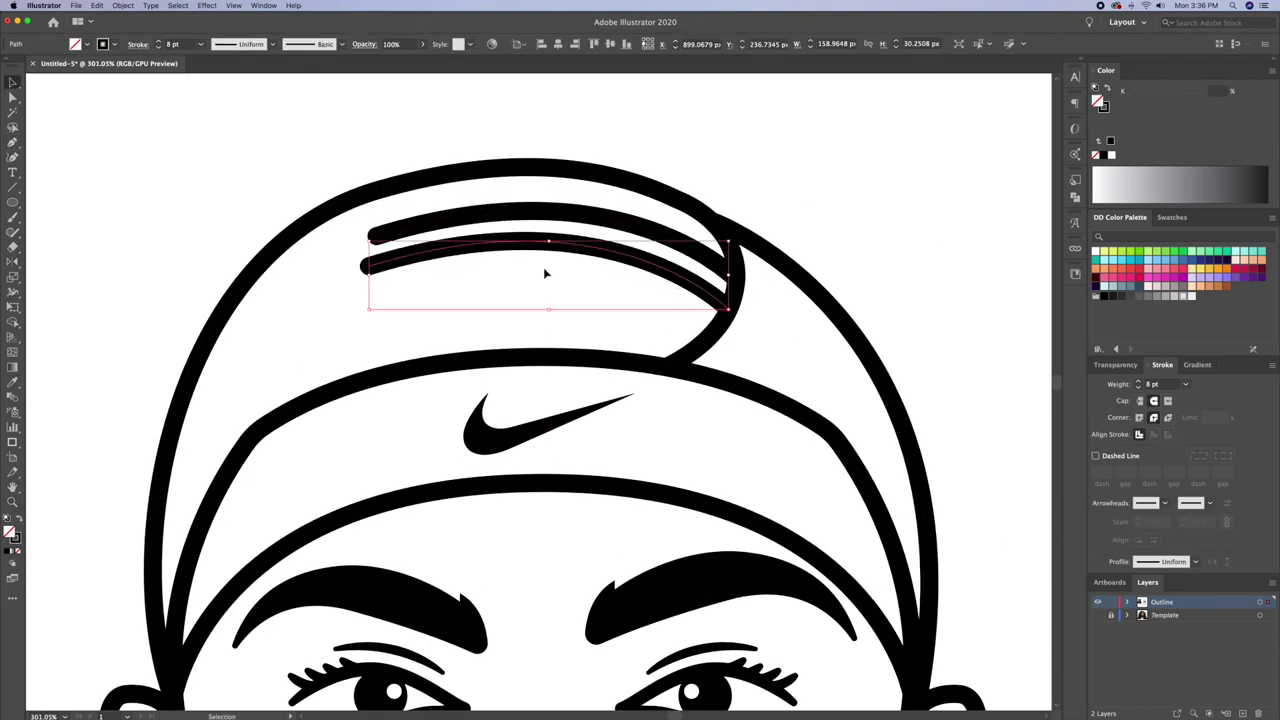
left_click_drag(372, 258, 424, 251)
Add a third strand copy lower down with its left end pulled inward
left_click_drag(645, 303, 638, 308)
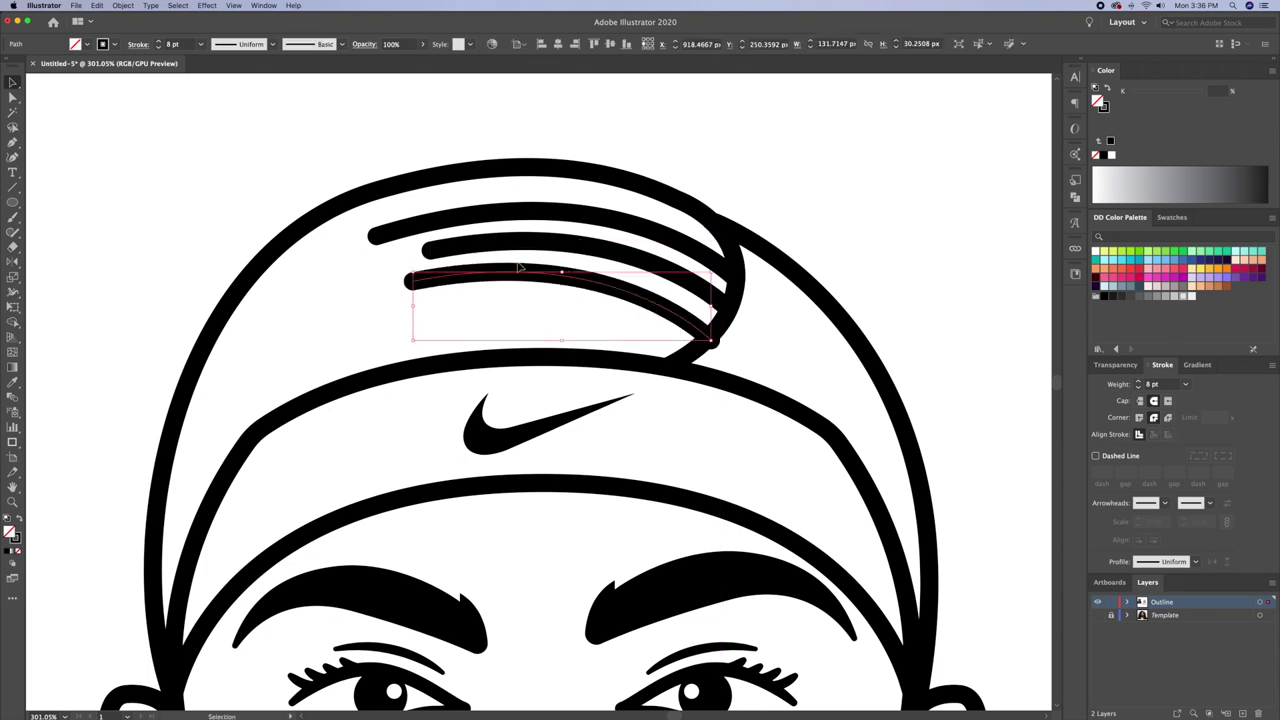
scroll(400, 290, "right", 1)
key("a")
left_click_drag(398, 287, 478, 287)
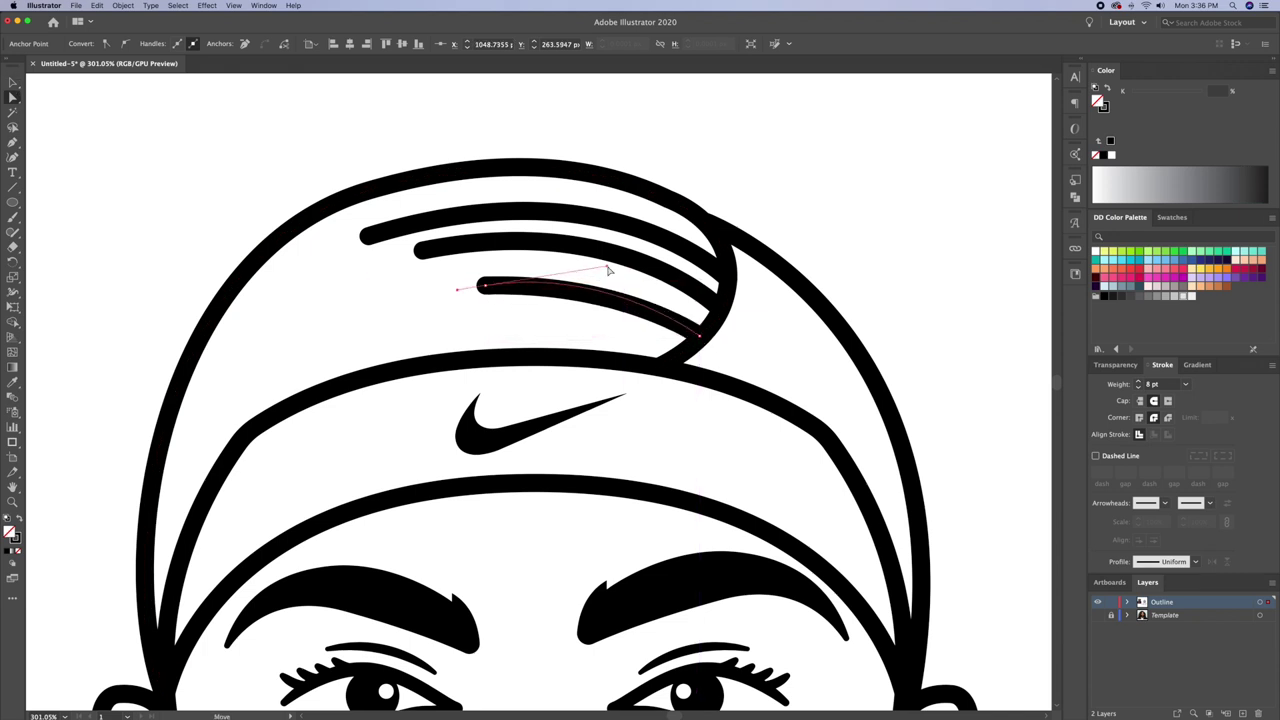
Taper the left ends of the three hair strands with the Width tool
scroll(480, 220, "up", 3)
key("shift+w")
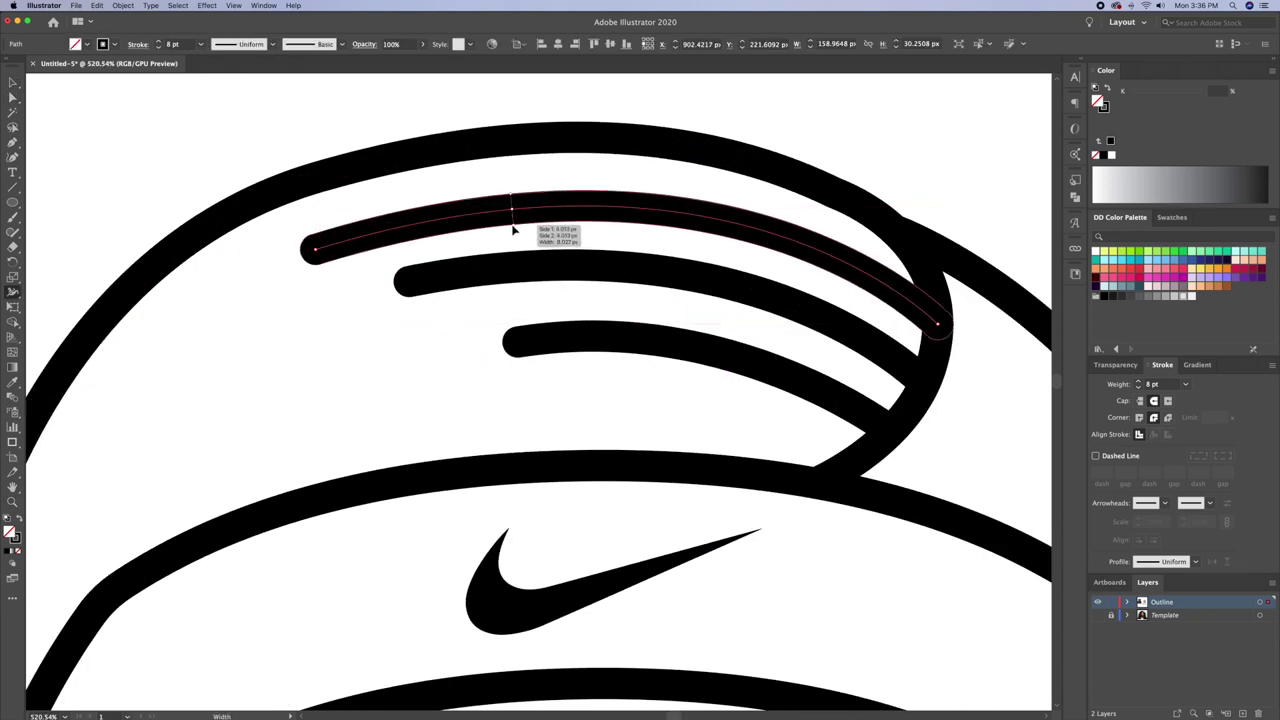
left_click_drag(314, 250, 315, 247)
left_click_drag(410, 284, 410, 281)
left_click_drag(517, 341, 518, 338)
scroll(623, 337, "down", 3)
scroll(594, 333, "up", 1)
Duplicate a fourth strand below the third one
key("v")
mouse_move(614, 311)
left_mouse_down()
mouse_move(598, 340)
mouse_move(632, 331)
mouse_move(700, 355)
left_mouse_up()
scroll(598, 340, "up", 3)
key("a")
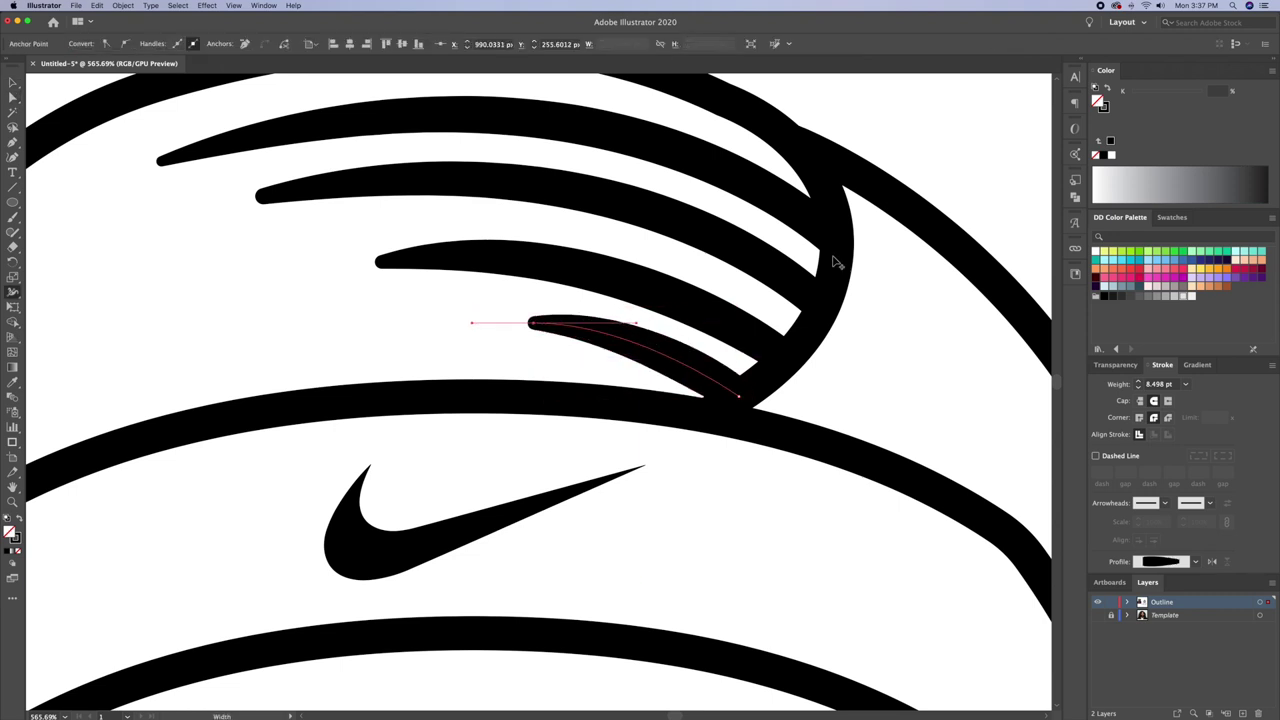
scroll(700, 355, "down", 5)
scroll(679, 229, "up", 5)
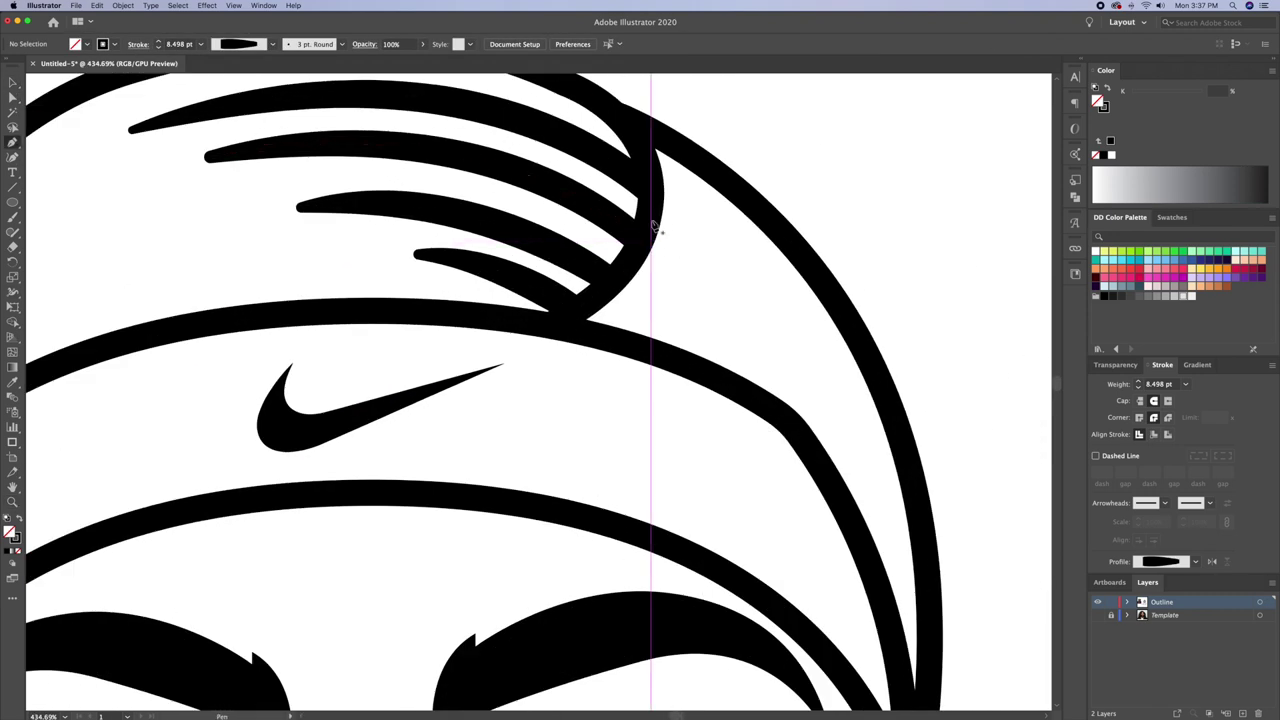
Draw a thin tapered strand curving out past the curl and adjust its end point
left_click(649, 221)
left_click_drag(745, 282, 775, 338)
left_click(634, 256)
key("shift+w")
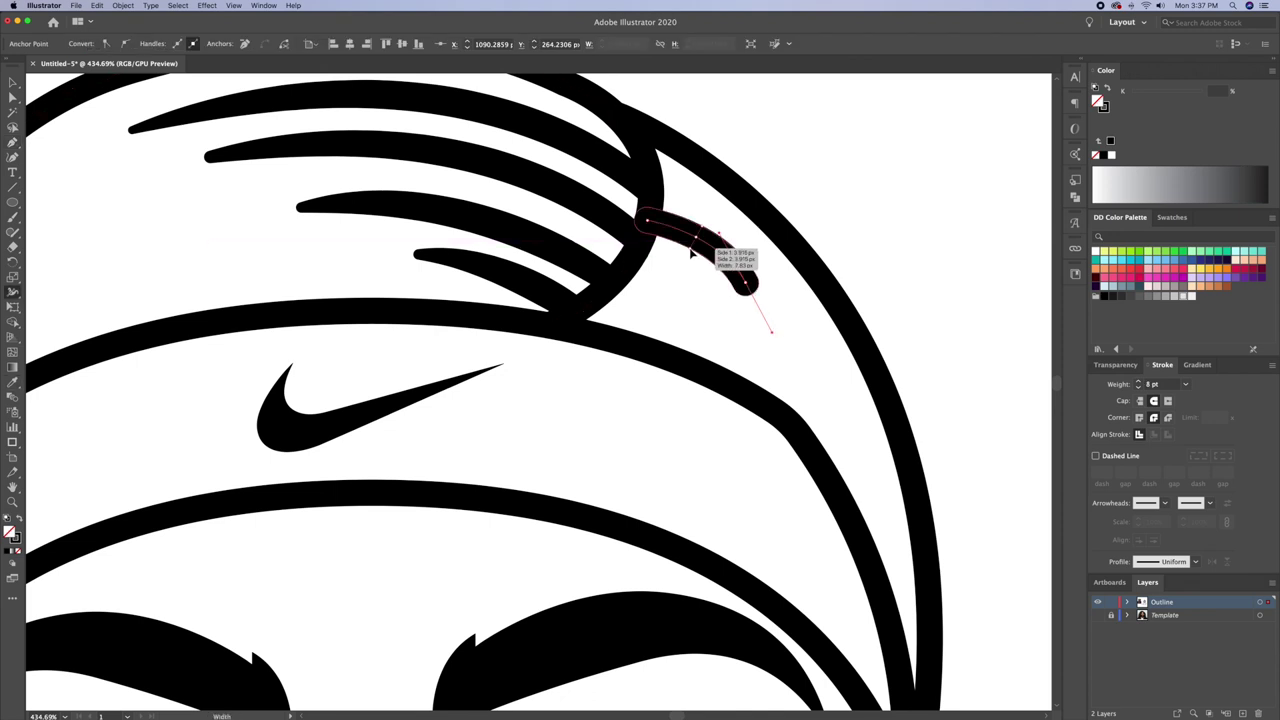
left_click_drag(745, 290, 738, 282)
key("v")
left_click(400, 160, "shift")
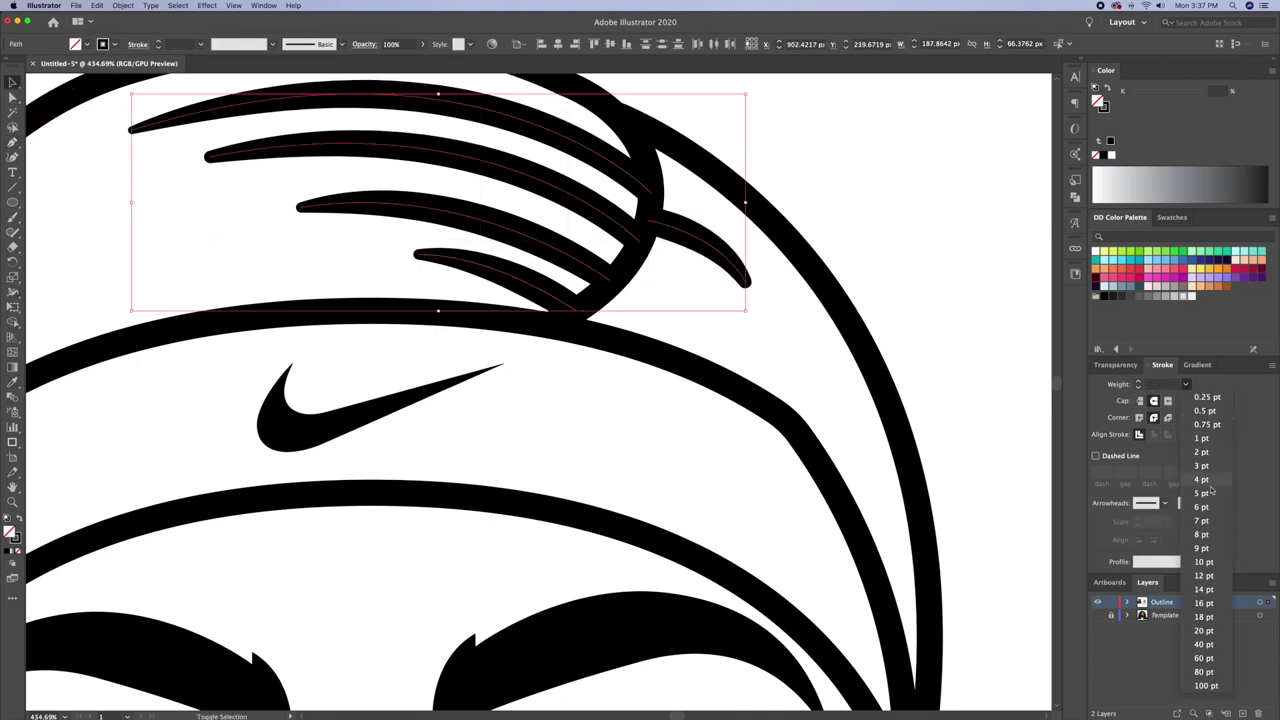
key("a")
left_click_drag(720, 335, 714, 348)
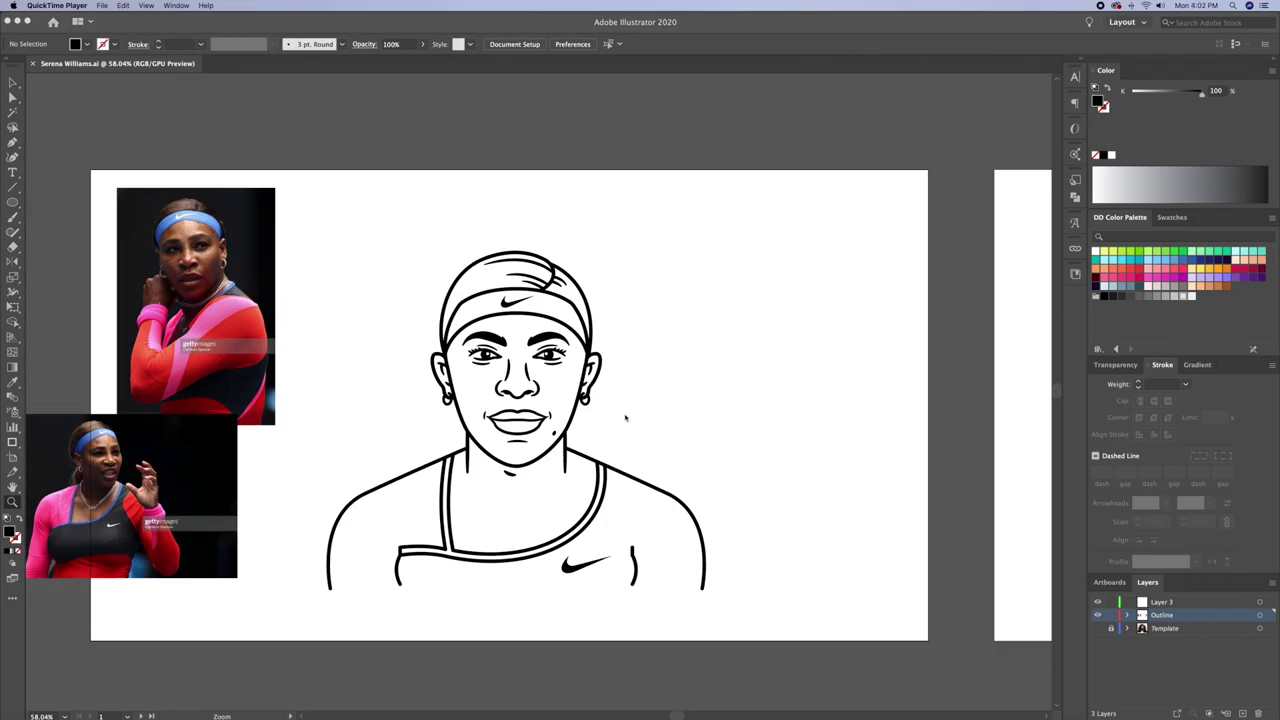
Try a ponytail shape behind the neck, then delete the black crescent and fit the artboard
left_click_drag(368, 311, 410, 332)
left_click_drag(517, 375, 567, 317)
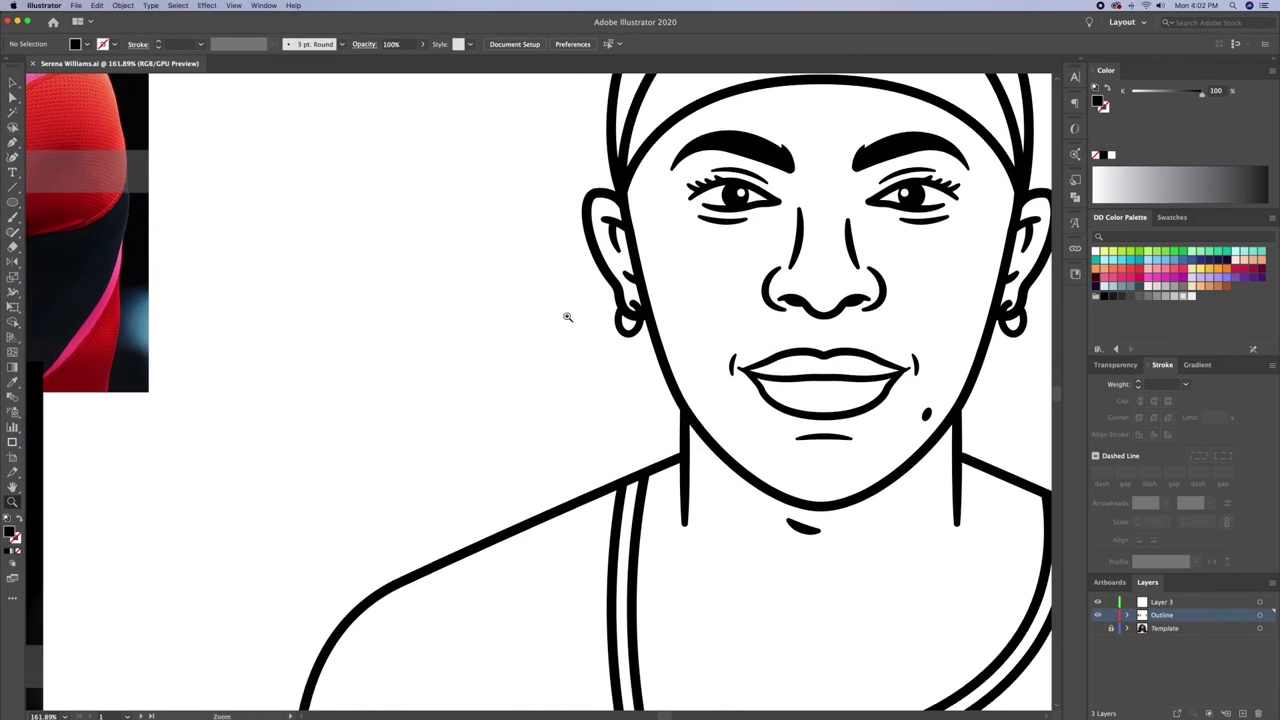
left_click(591, 237)
left_click_drag(462, 554, 470, 630)
scroll(480, 600, "down", 3)
left_click(590, 122)
key("v")
key("Delete")
key("ctrl+0")
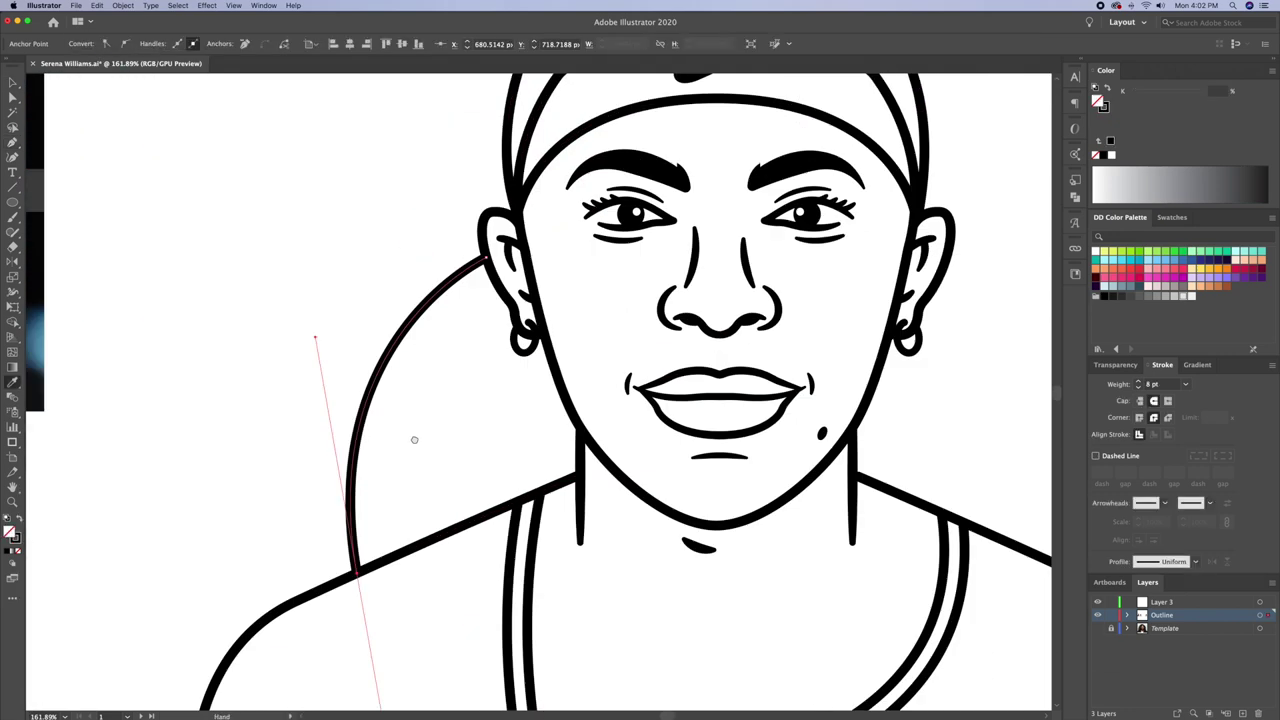
scroll(514, 177, "up", 5)
Draw a circle over the ear line and copy it down the neck to the shoulder
key("l")
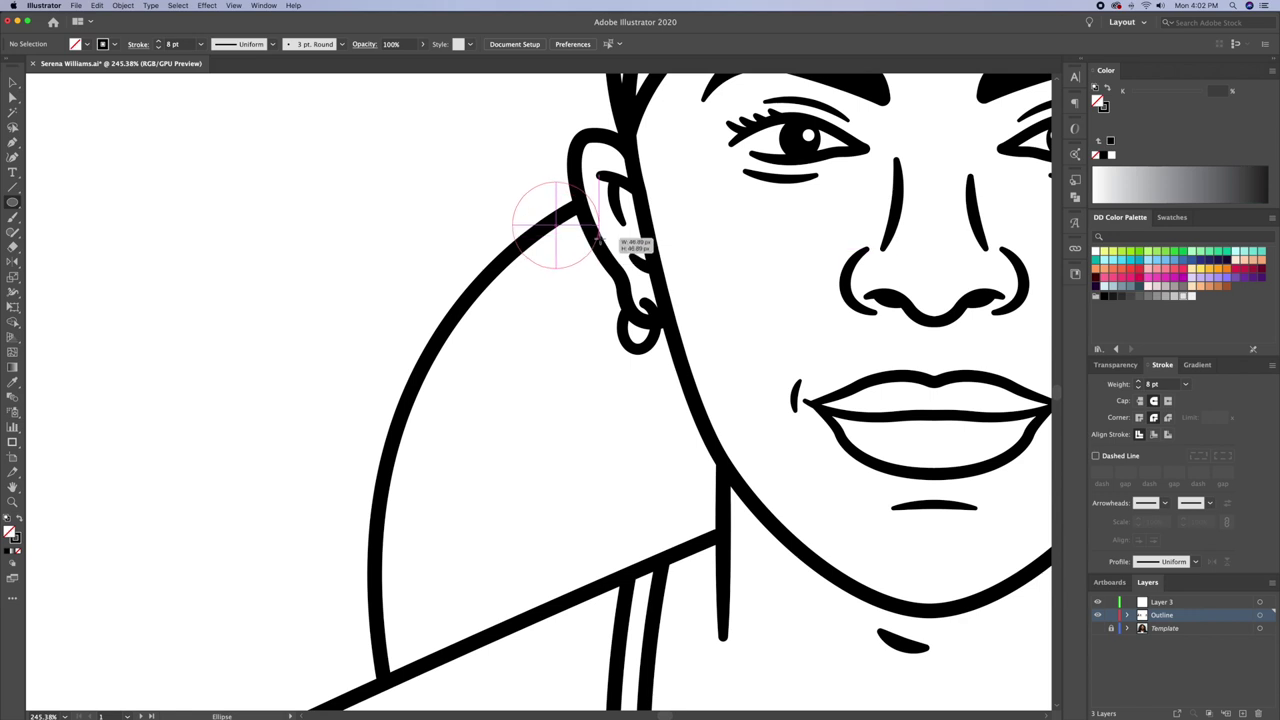
left_click_drag(503, 170, 605, 268)
key("v")
mouse_move(442, 228)
left_mouse_down()
mouse_move(538, 322)
mouse_move(476, 380)
left_mouse_up()
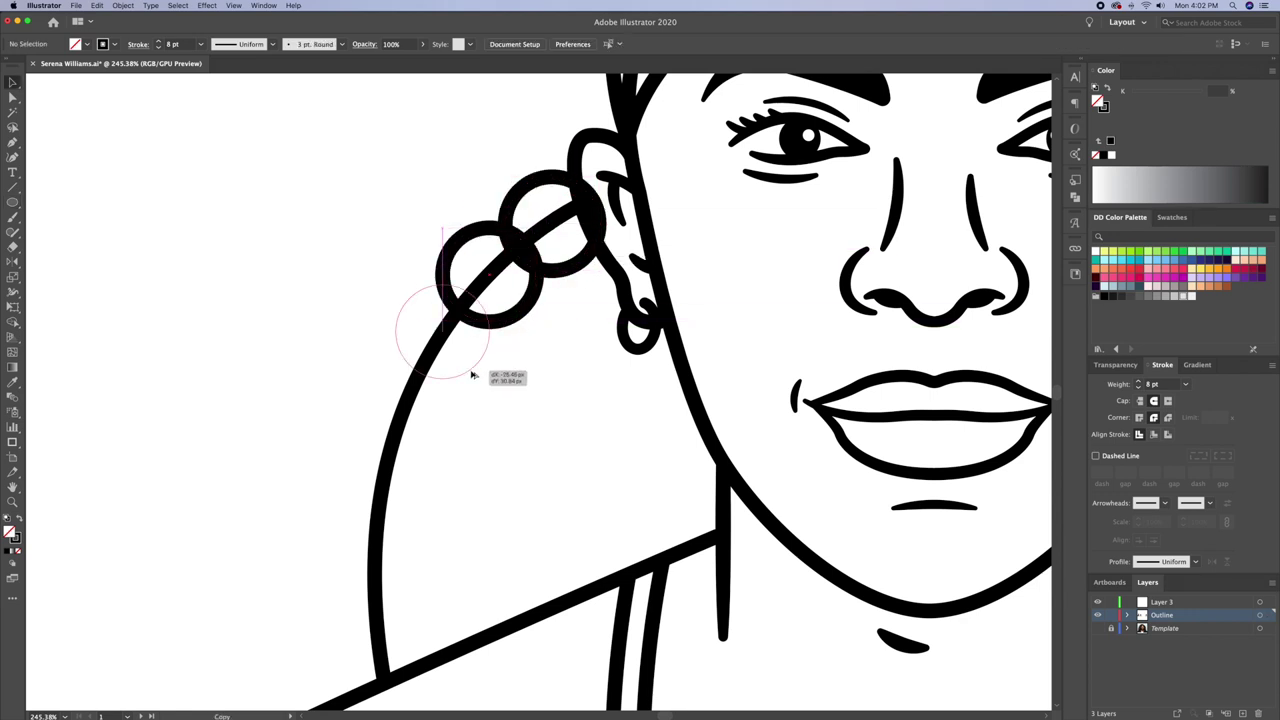
left_click_drag(422, 450, 418, 528)
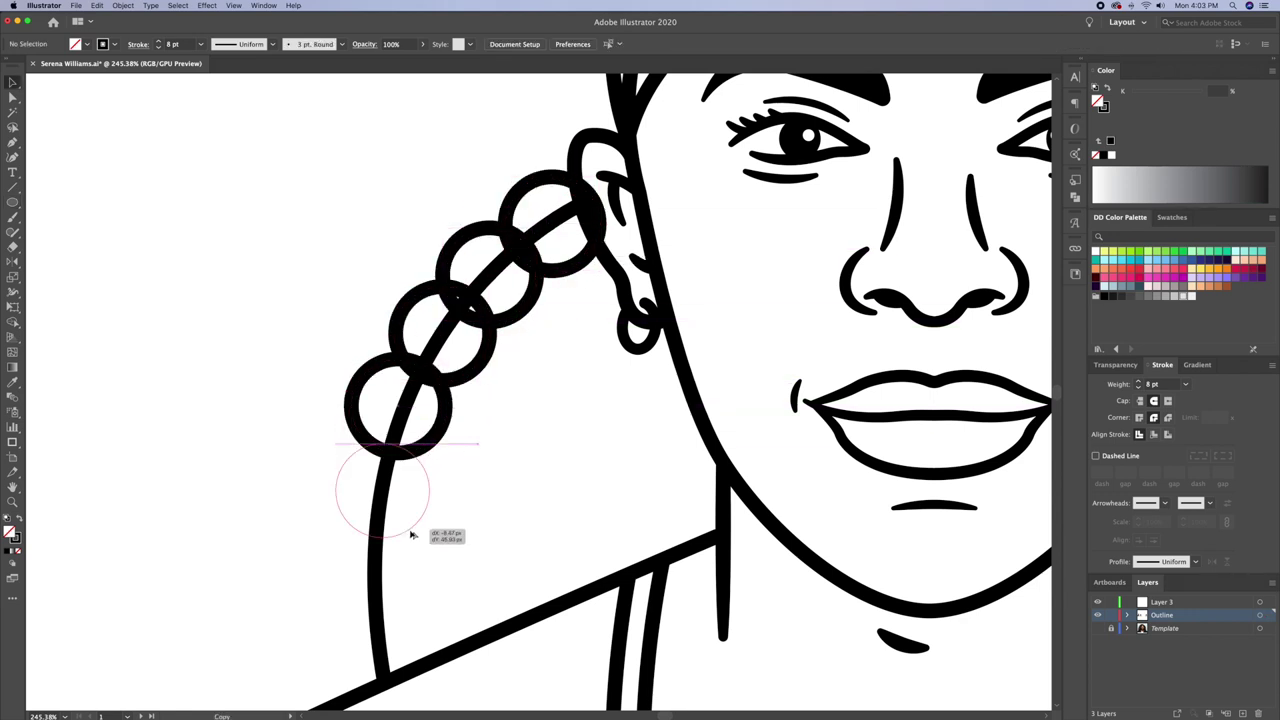
scroll(420, 480, "down", 3)
left_click_drag(428, 411, 438, 496)
left_click_drag(436, 578, 436, 578)
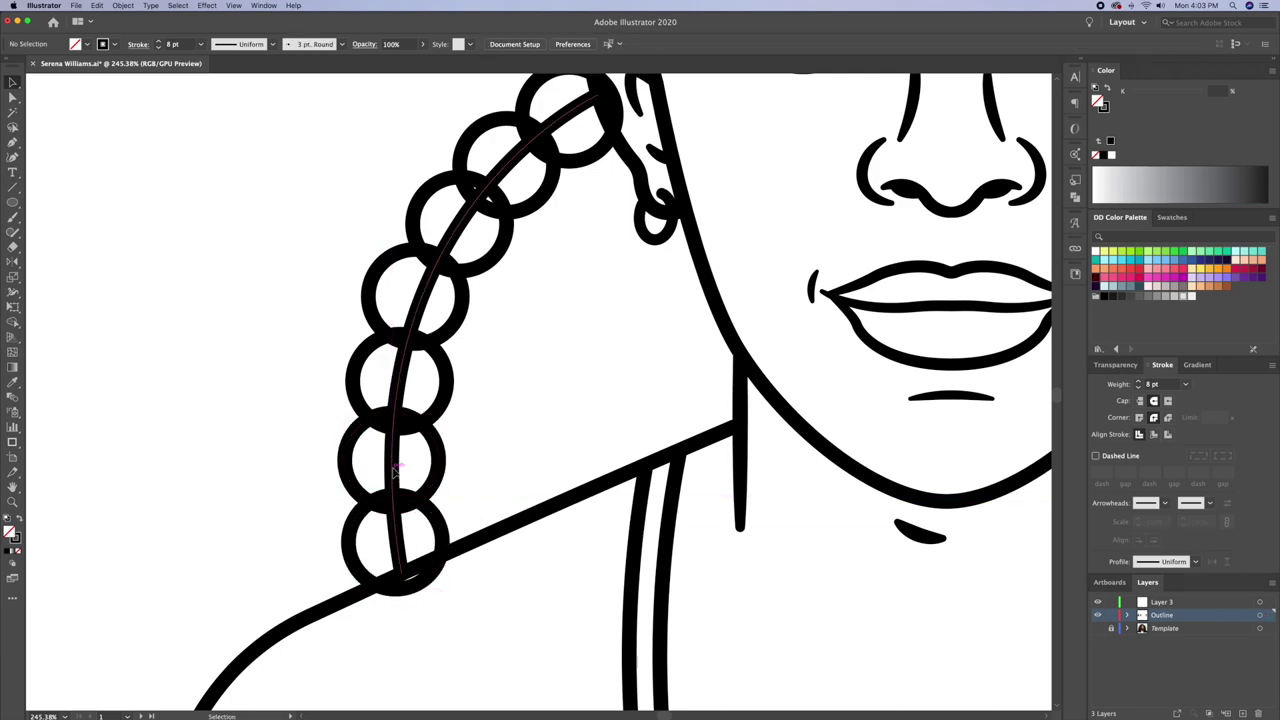
Merge the chain of circles with Shape Builder, erasing the loop below the shoulder
scroll(500, 400, "down", 2)
left_click_drag(596, 132, 440, 505)
scroll(586, 286, "up", 5)
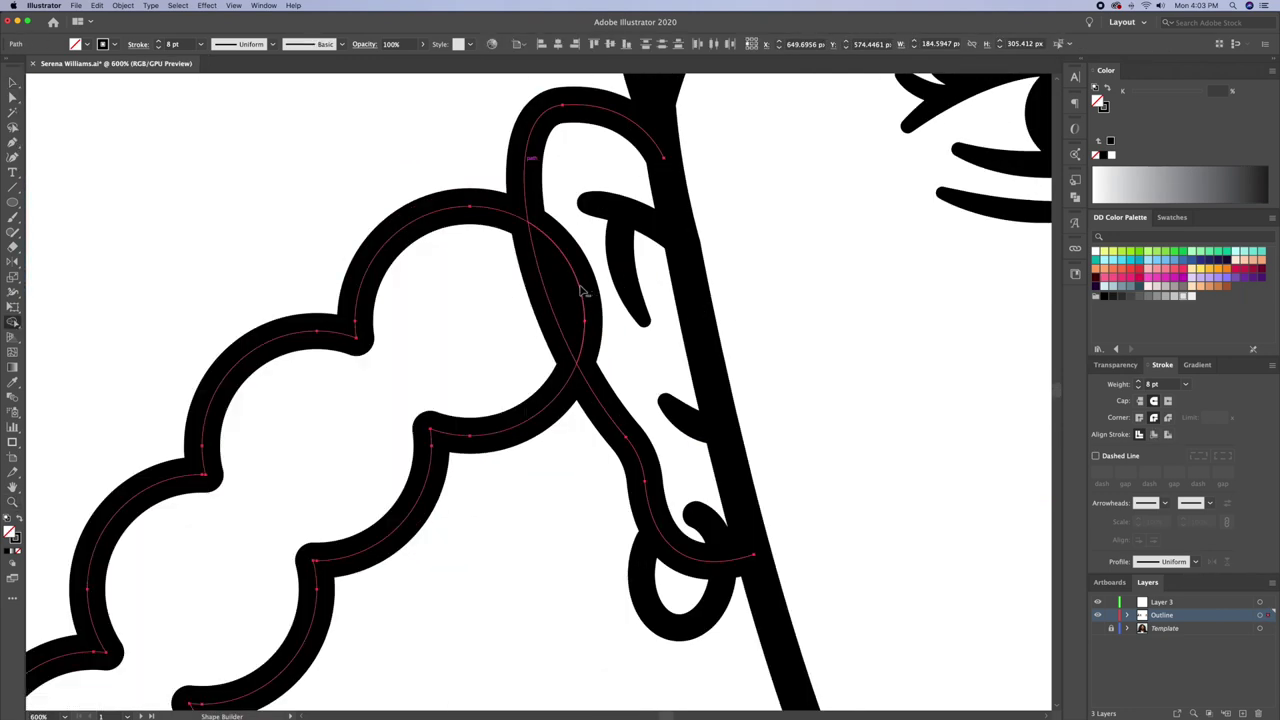
scroll(357, 371, "down", 5)
scroll(500, 480, "up", 5)
key("shift+e")
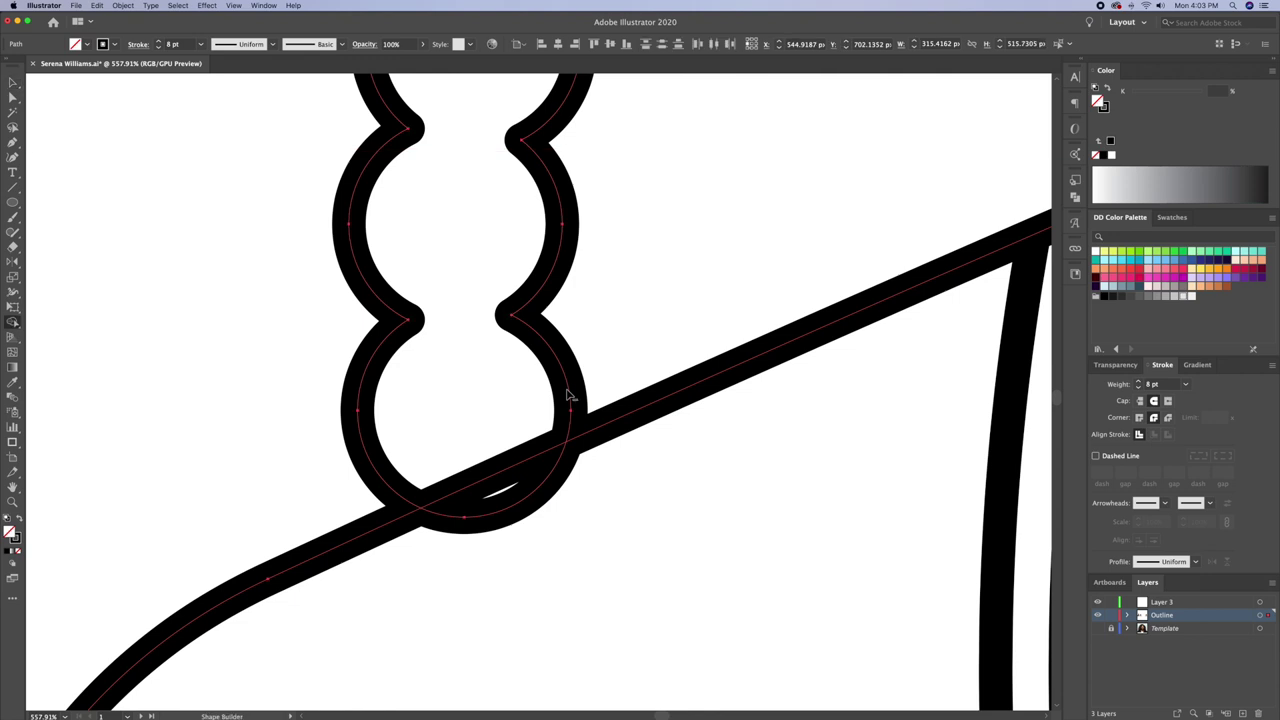
left_click_drag(570, 462, 430, 515)
Draw a large ellipse across the torso
scroll(549, 377, "down", 5)
scroll(365, 341, "down", 5)
key("l")
left_click_drag(699, 530, 846, 588)
Trim the large ellipse's extra arc so the hem curve meets the right shoulder line
key("v")
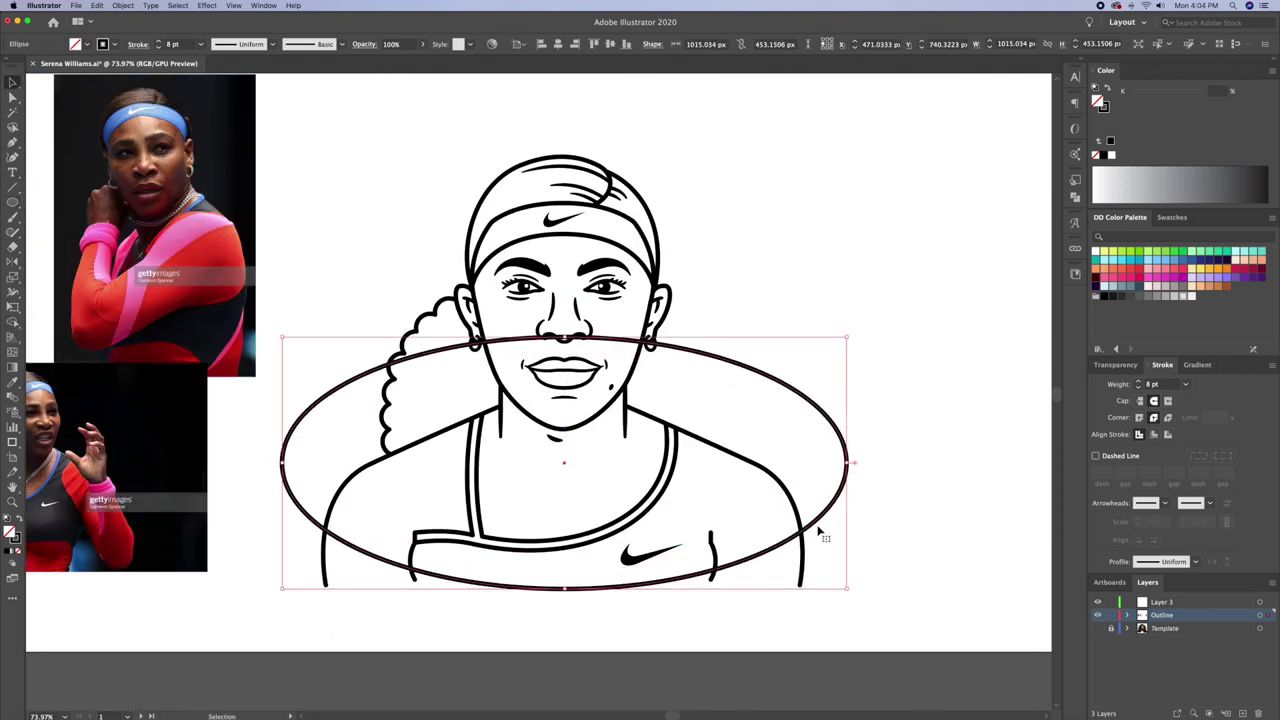
left_click_drag(790, 528, 724, 548)
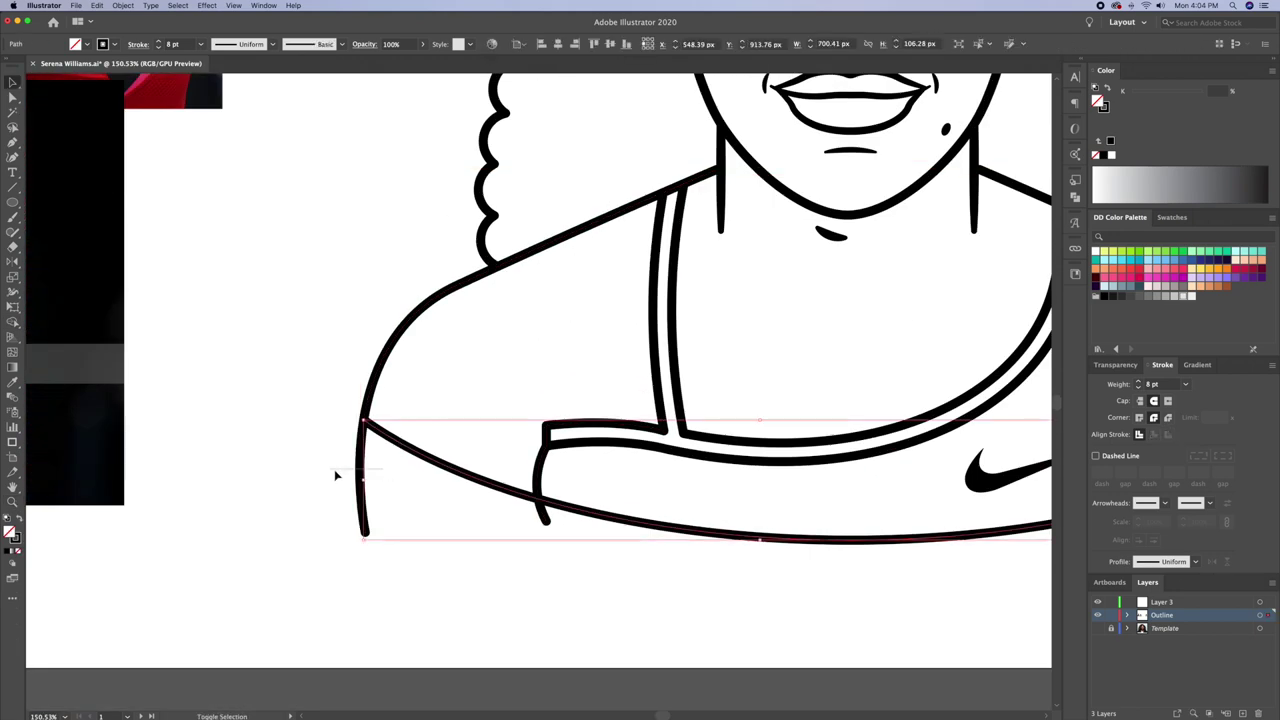
scroll(331, 489, "right", 10)
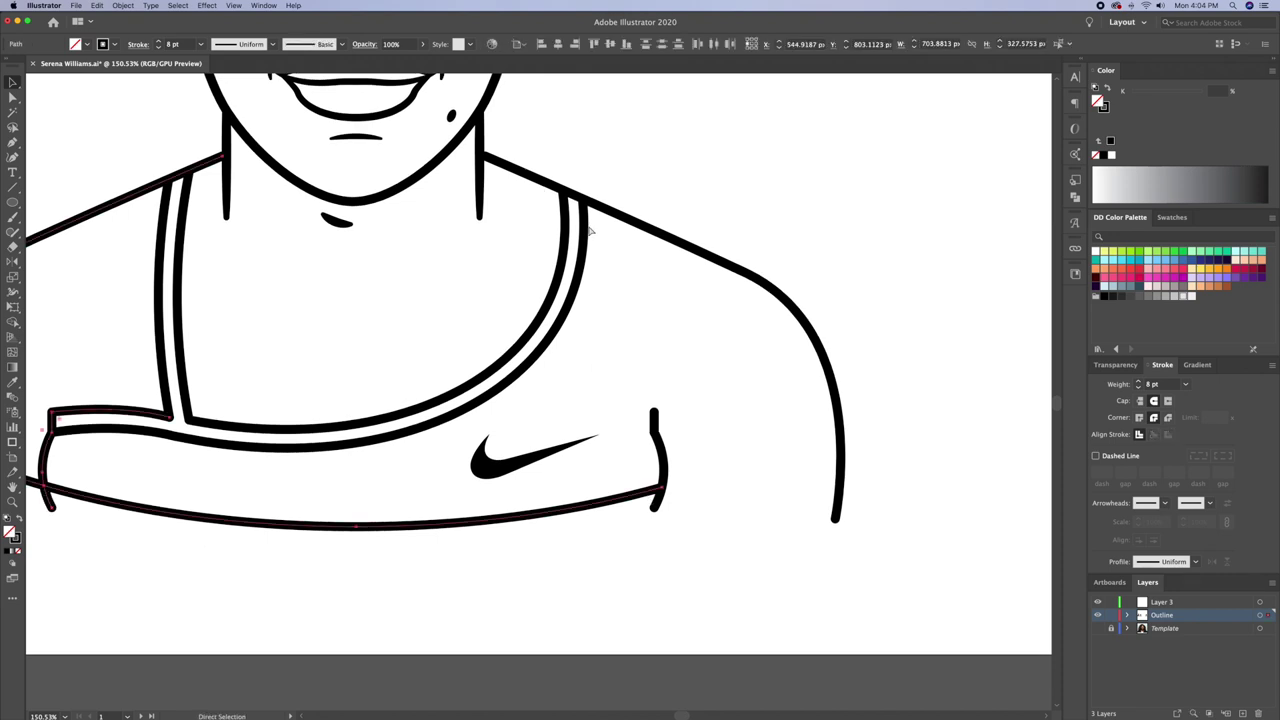
key("ctrl+z")
left_click(884, 374, "alt")
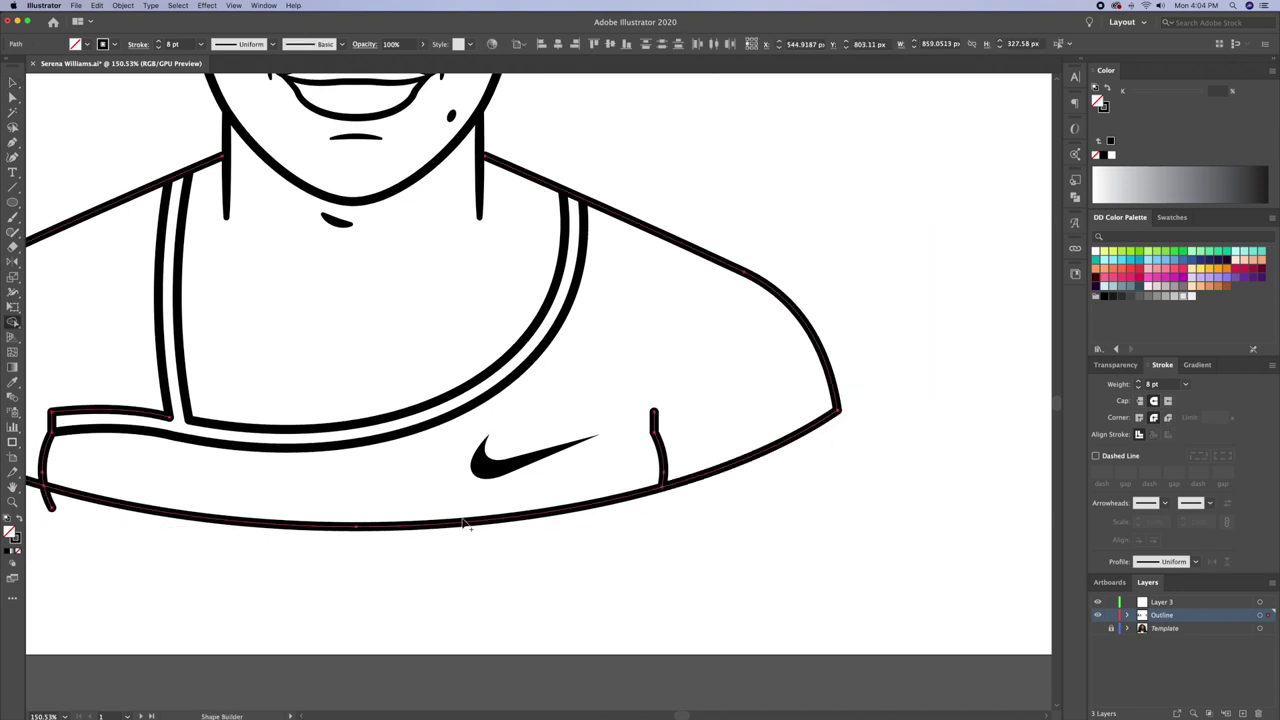
Finish the vertical chest line and taper its stroke with the Width tool
scroll(277, 503, "left", 6)
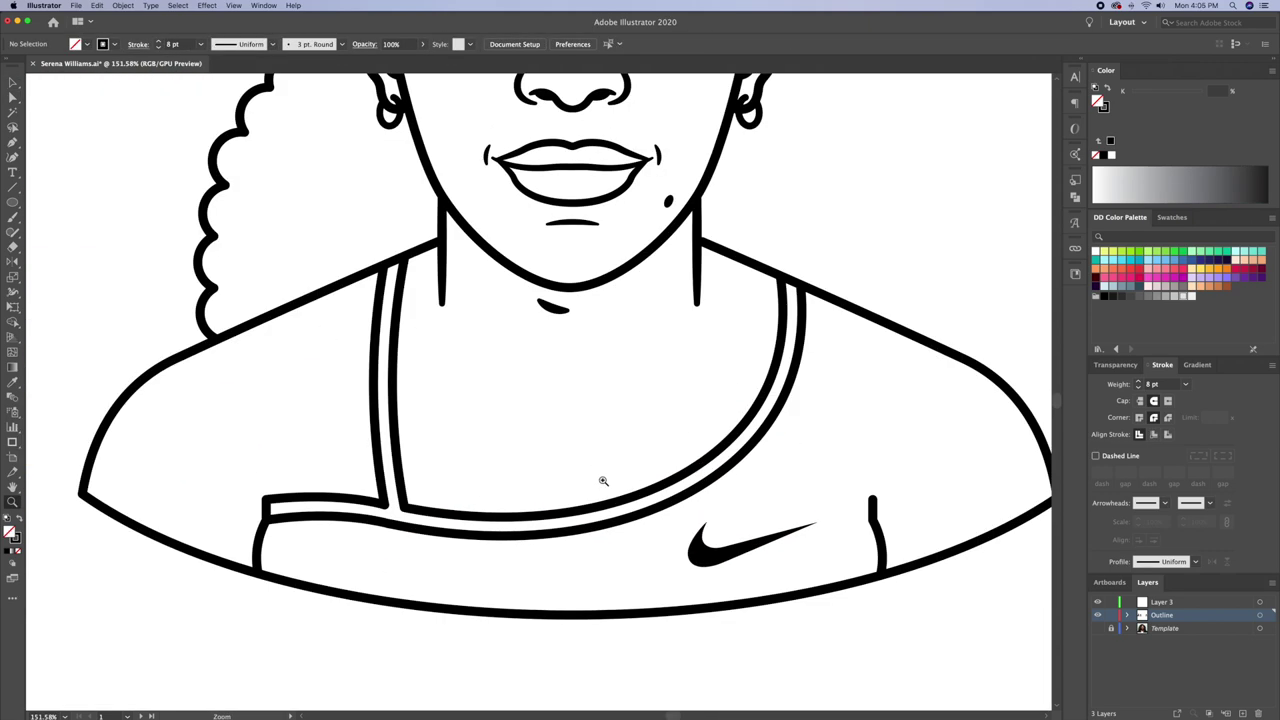
left_click(572, 515)
key("shift+w")
scroll(580, 505, "up", 3)
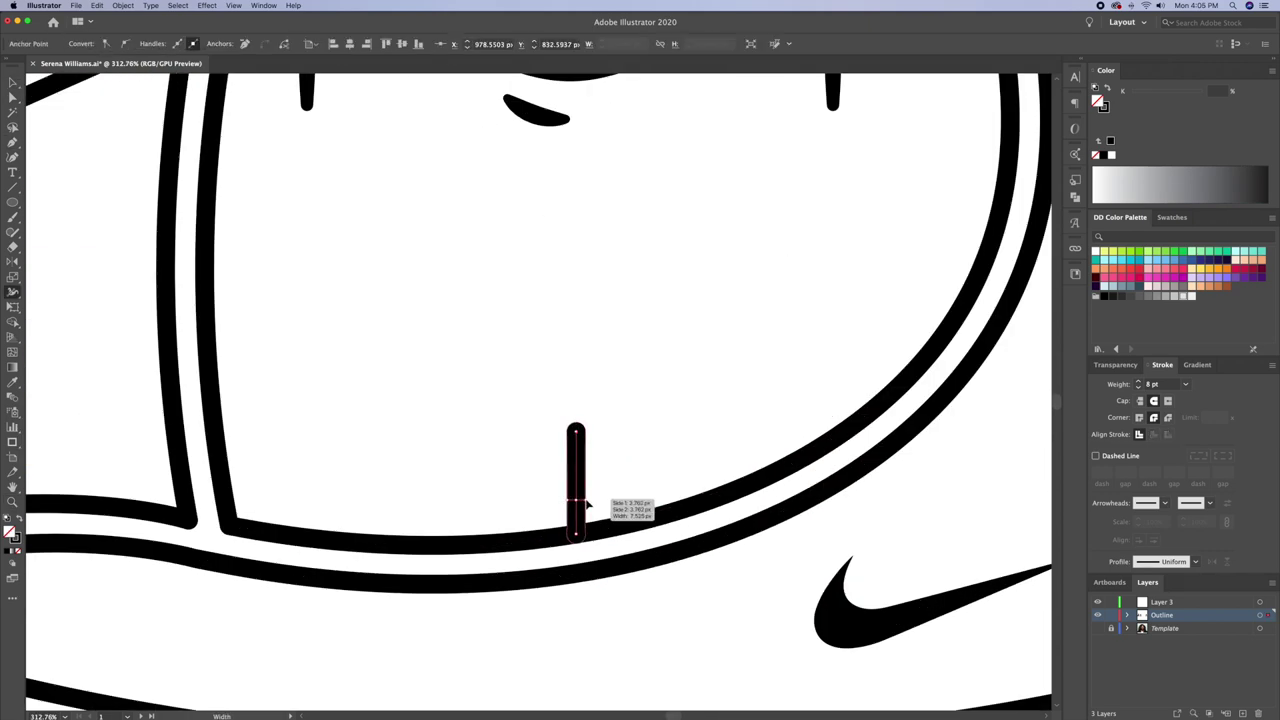
key("ctrl+shift+a")
scroll(663, 391, "down", 3)
scroll(620, 403, "down", 3)
scroll(514, 343, "down", 2)
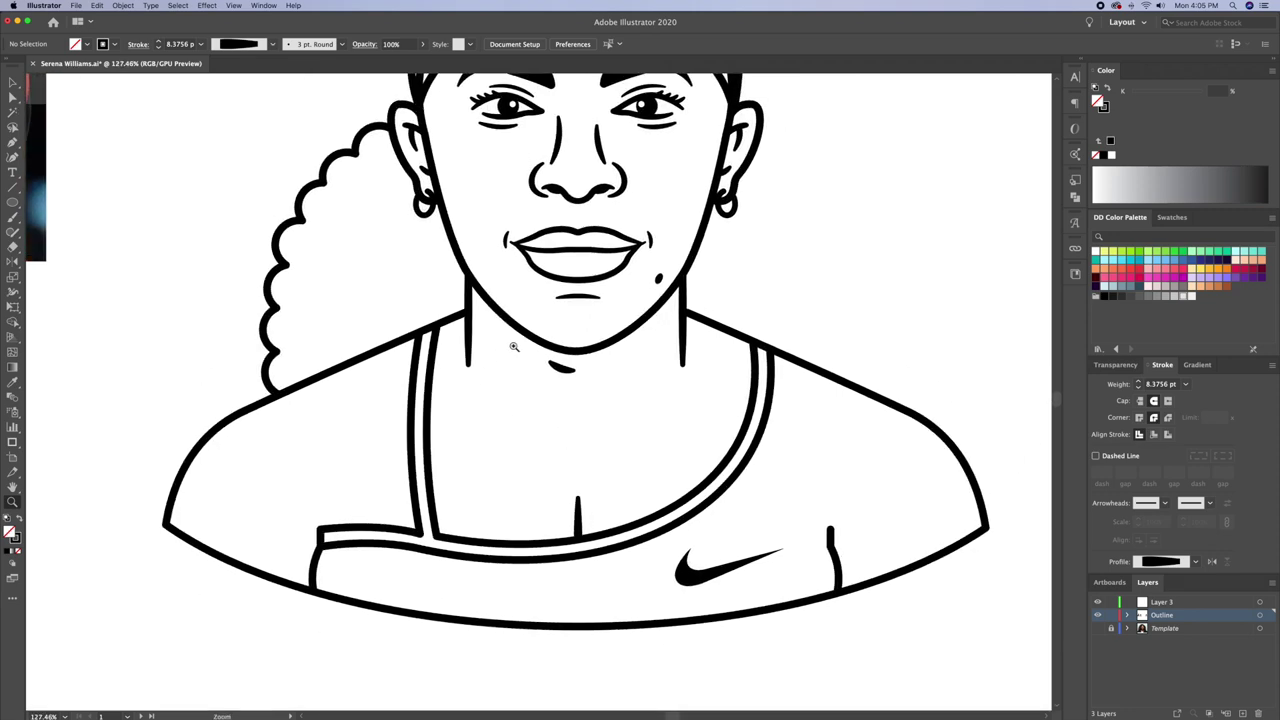
scroll(489, 441, "up", 2)
Draw a line between the two neck lines and bend it down into a necklace
key("a")
left_click_drag(685, 440, 451, 463)
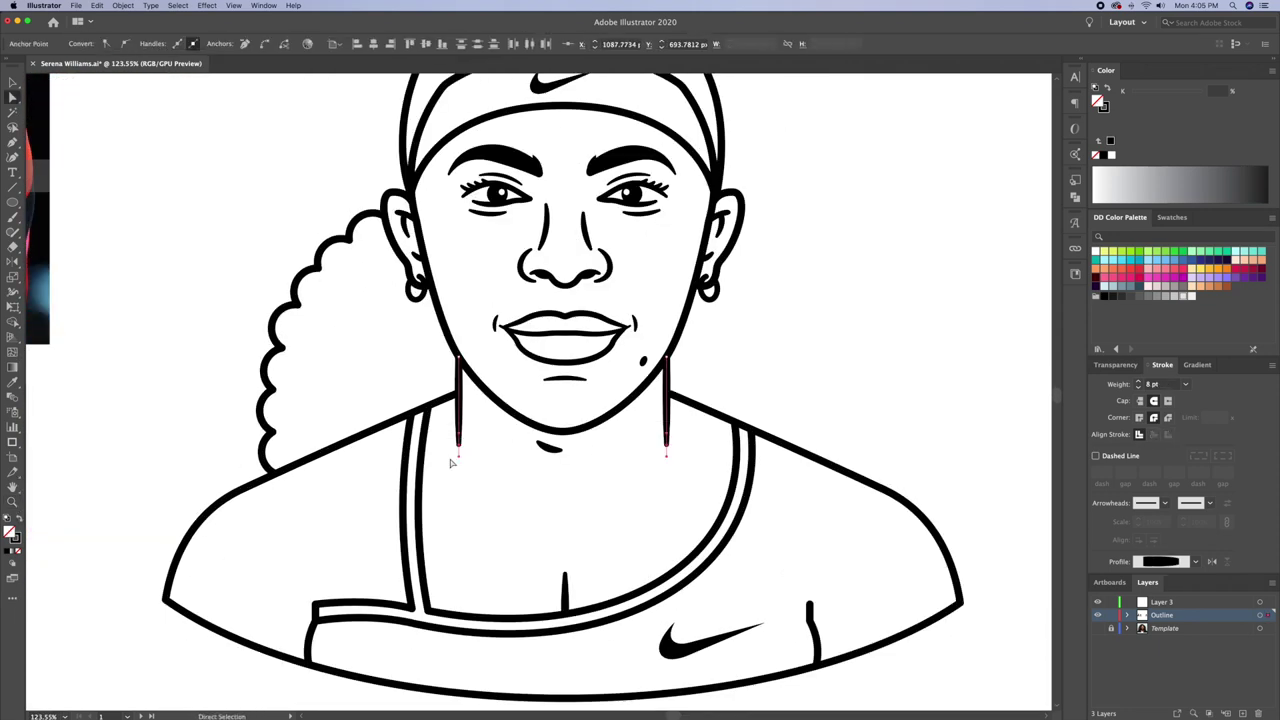
key("ctrl+shift+a")
scroll(555, 680, "up", 1)
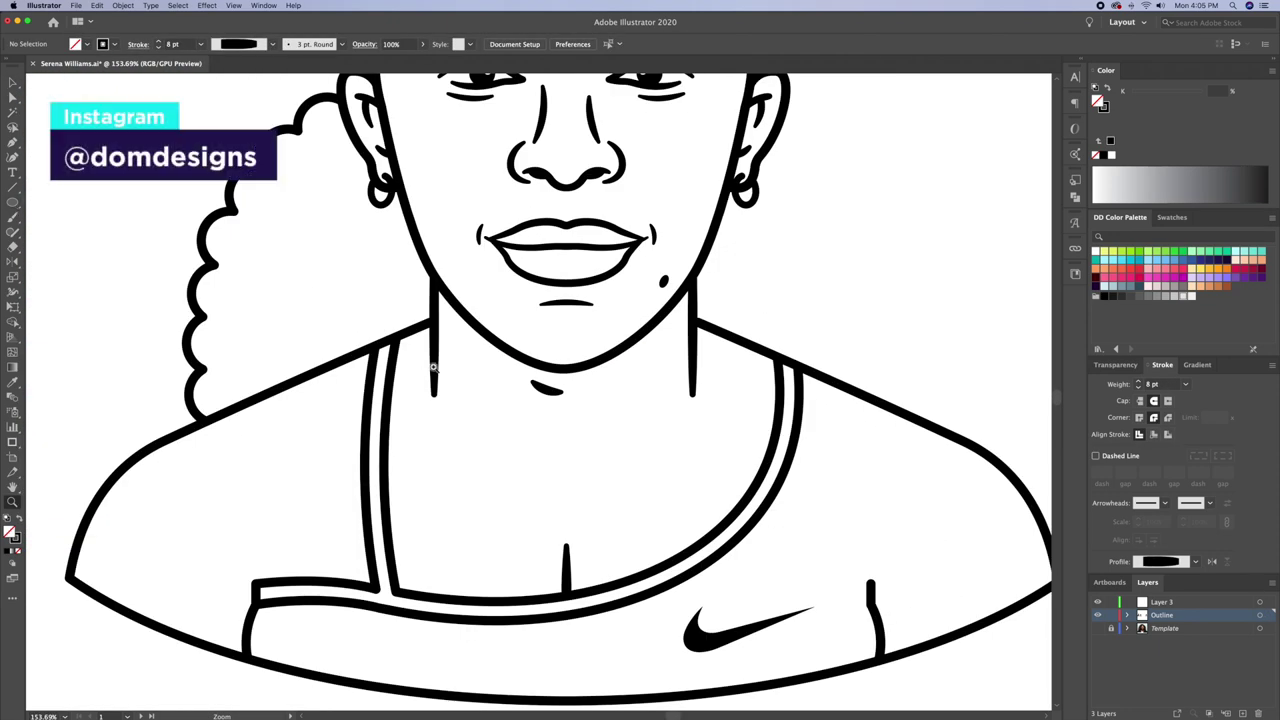
key("p")
left_click(433, 364)
left_click(692, 360)
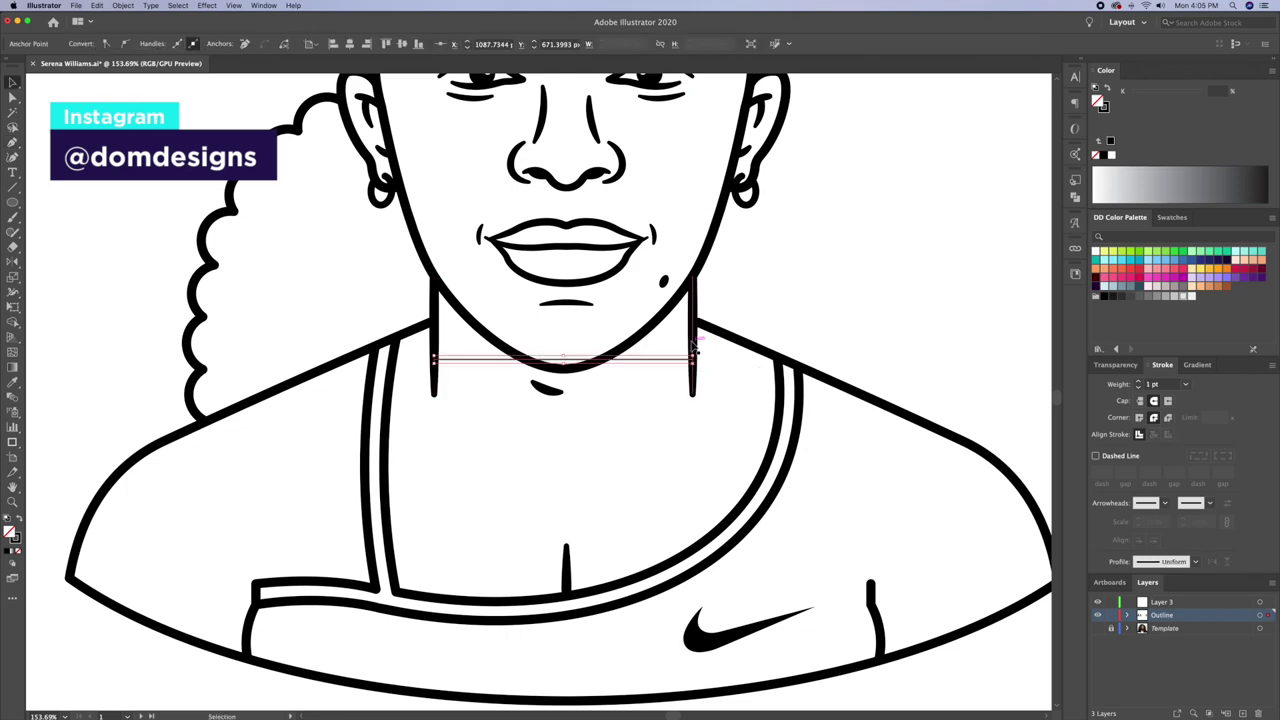
left_click(12, 157)
left_click(566, 432)
scroll(571, 429, "down", 3)
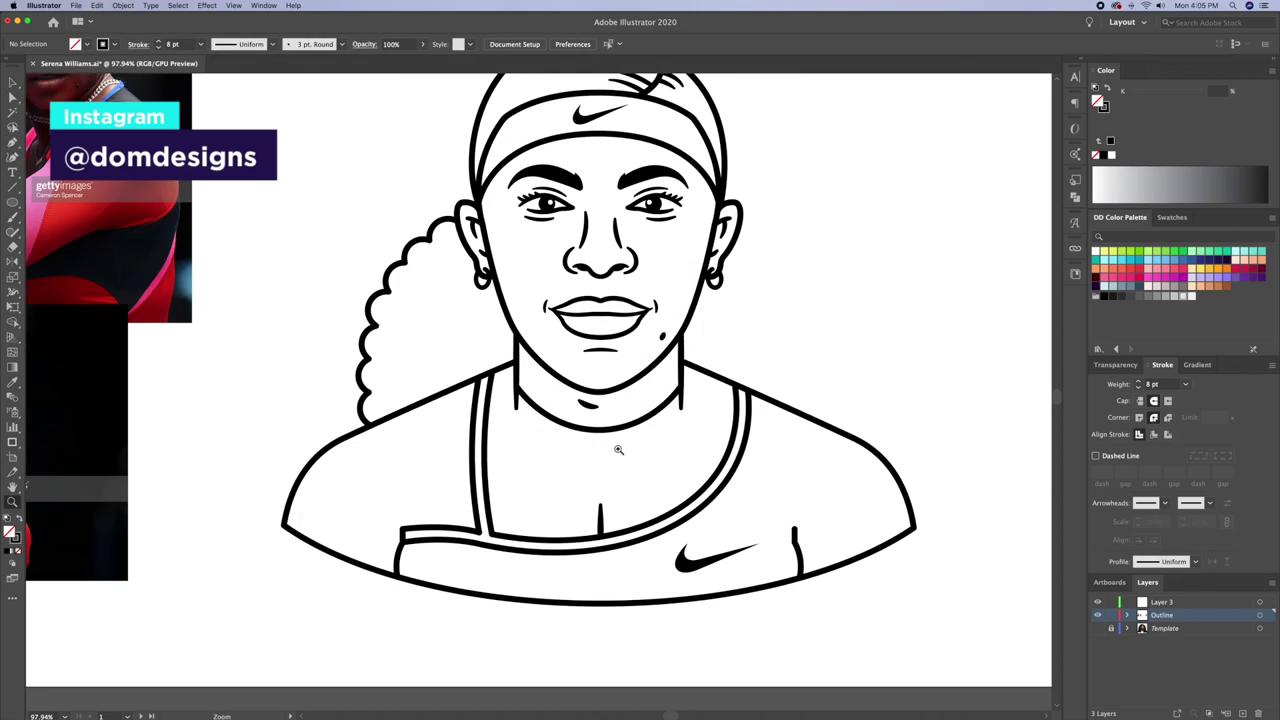
scroll(617, 449, "up", 4)
Add a small round Ellipse pendant just beneath the necklace
mouse_move(595, 438)
left_mouse_down()
mouse_move(628, 463)
mouse_move(610, 474)
left_mouse_up()
left_click(597, 416)
key("Escape")
scroll(597, 445, "down", 5)
scroll(594, 486, "down", 3)
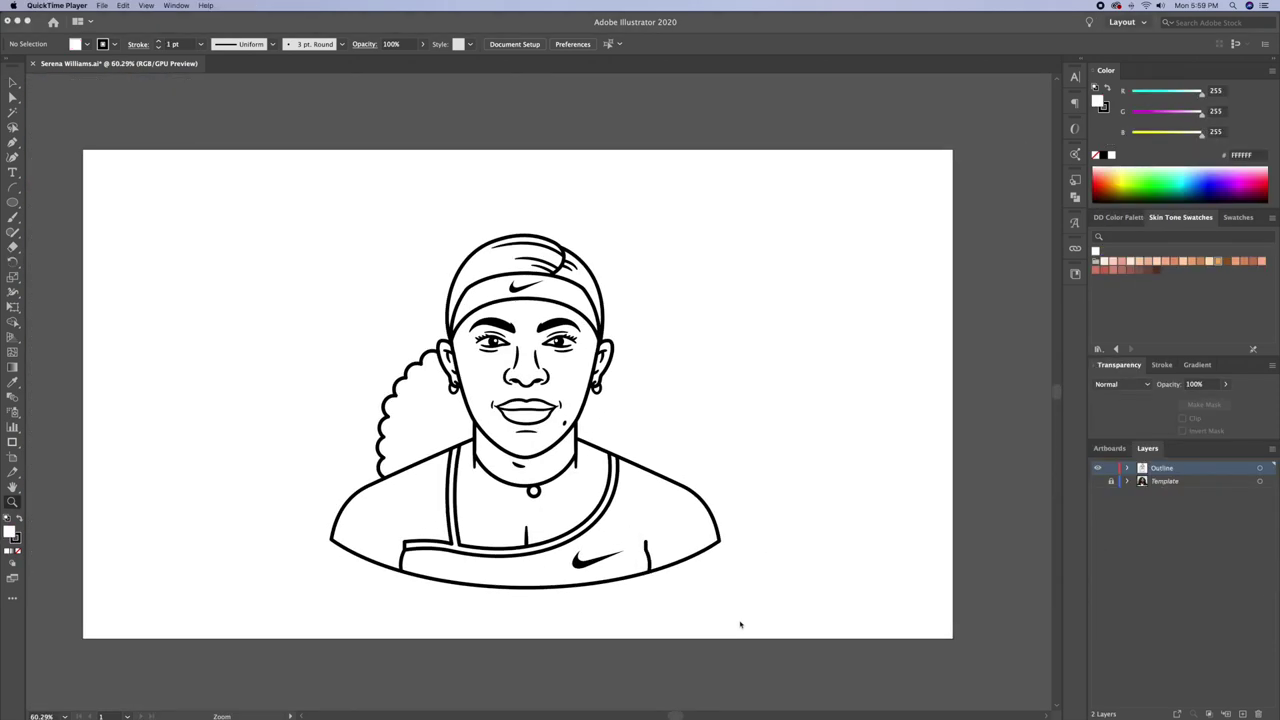
Create a Color layer holding a copy of the artwork, hiding and locking the Outline layer
left_click(711, 371)
scroll(677, 400, "up", 2)
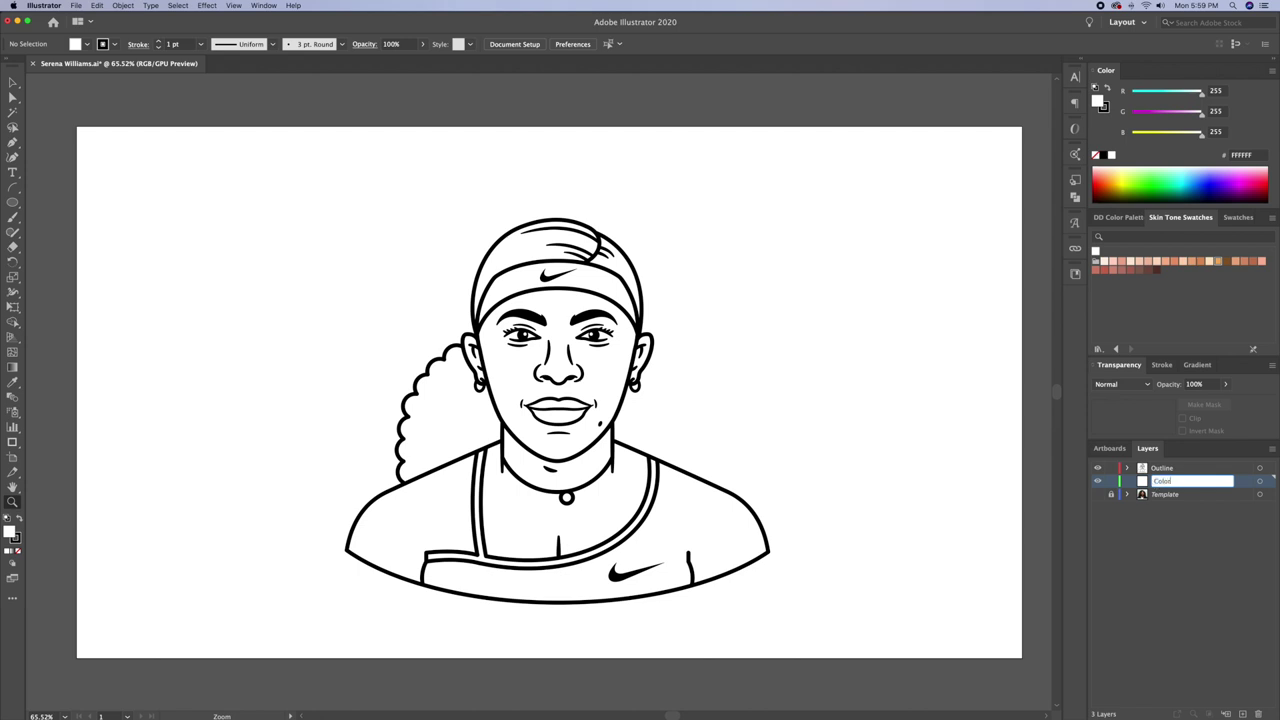
key("Return")
key("v")
key("ctrl+a")
left_click_drag(1271, 470, 1271, 481)
left_click(1097, 468)
left_click(1110, 468)
scroll(877, 497, "up", 3)
Delete the chest swoosh, eyes, eyebrows and other face details from the copy
left_click(737, 563)
key("Delete")
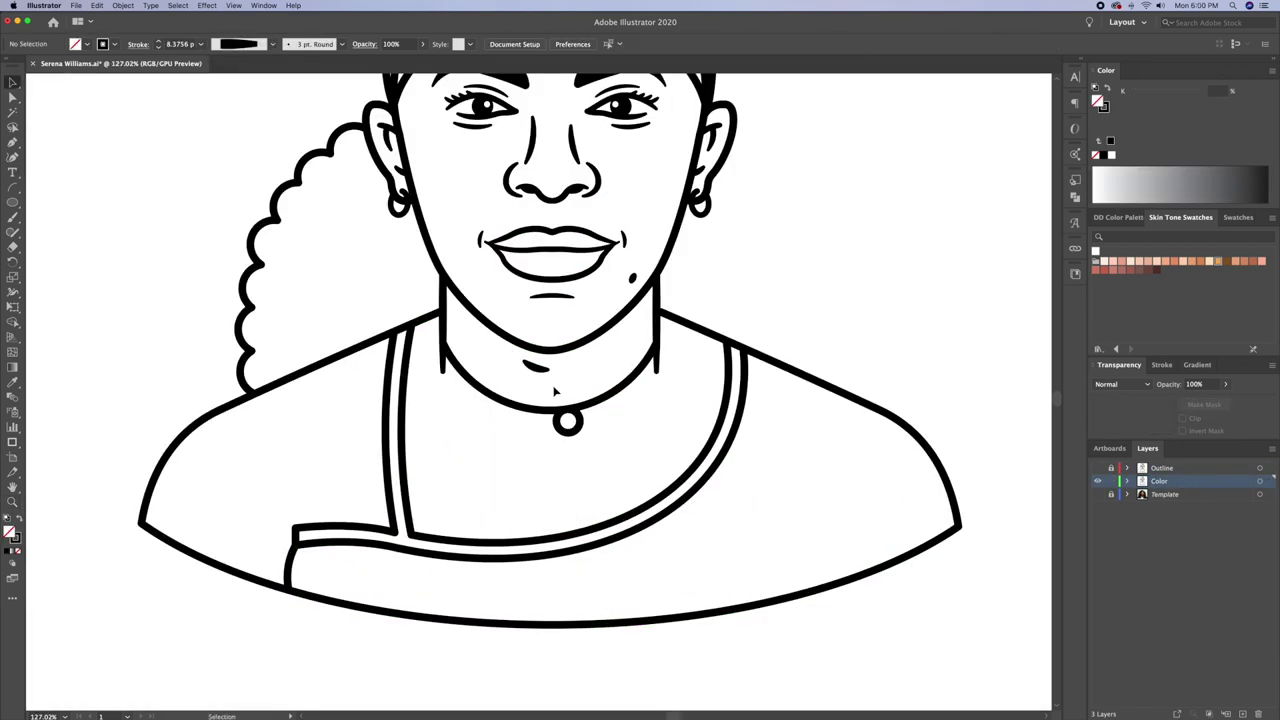
scroll(548, 357, "up", 3)
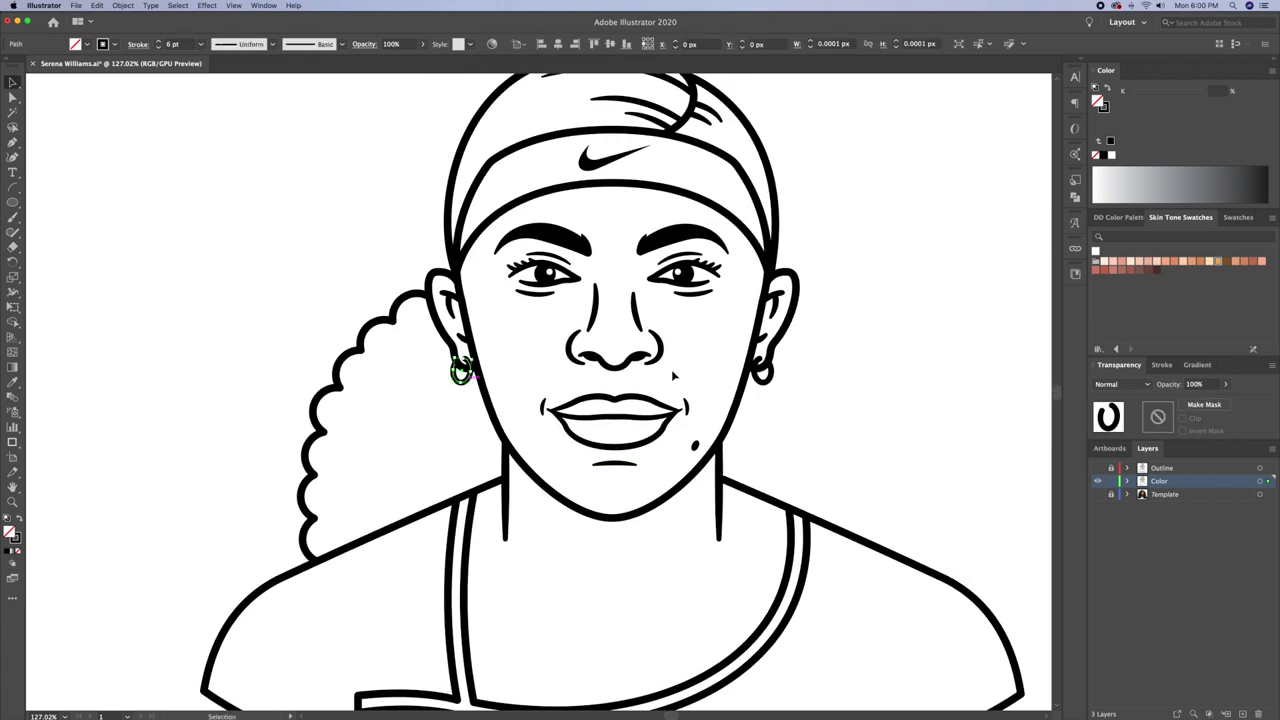
left_click(765, 375)
key("Delete")
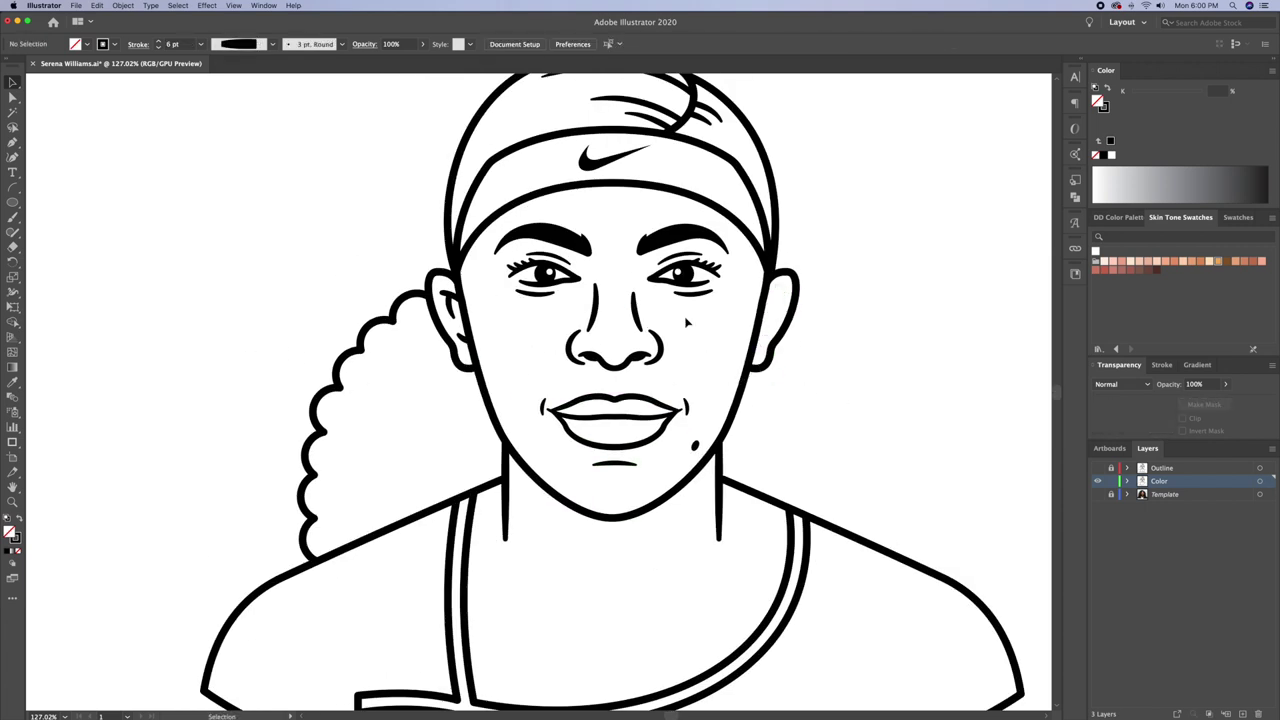
left_click(614, 345)
key("Delete")
left_click(614, 420)
key("Delete")
left_click_drag(681, 240, 683, 242)
key("Delete")
left_click_drag(651, 237, 726, 286)
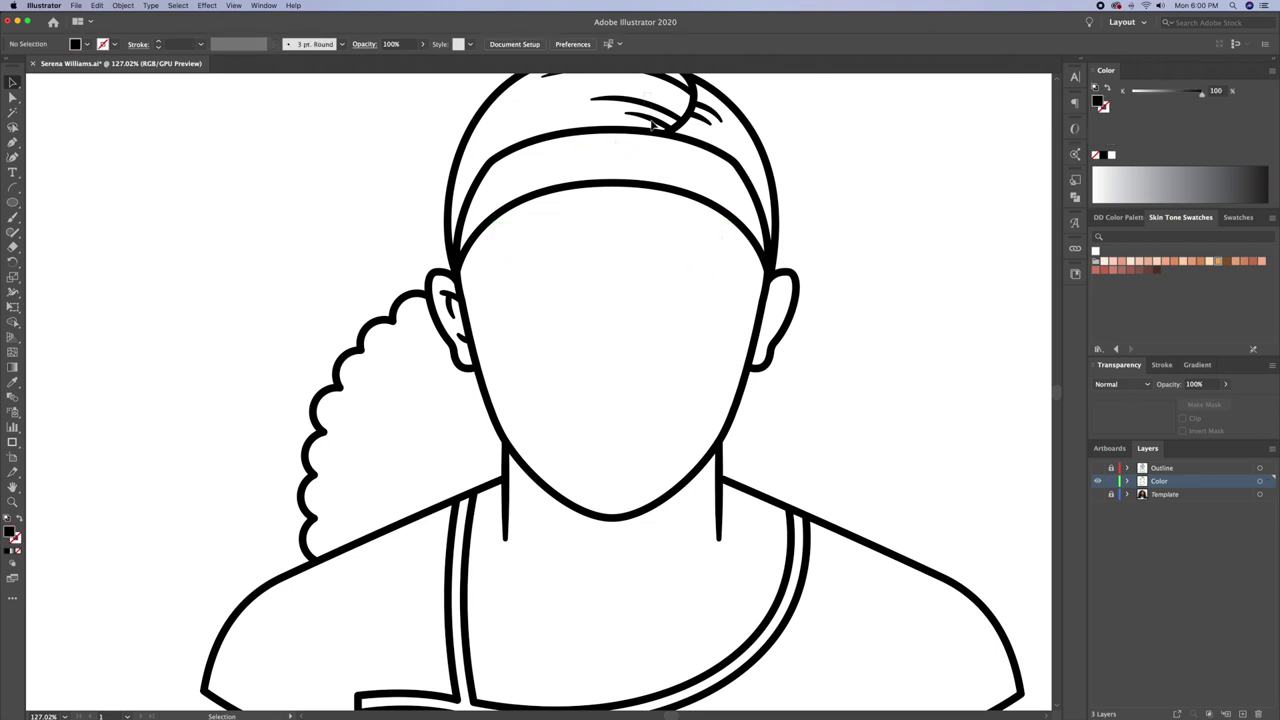
scroll(630, 195, "up", 2)
left_click_drag(766, 245, 693, 355)
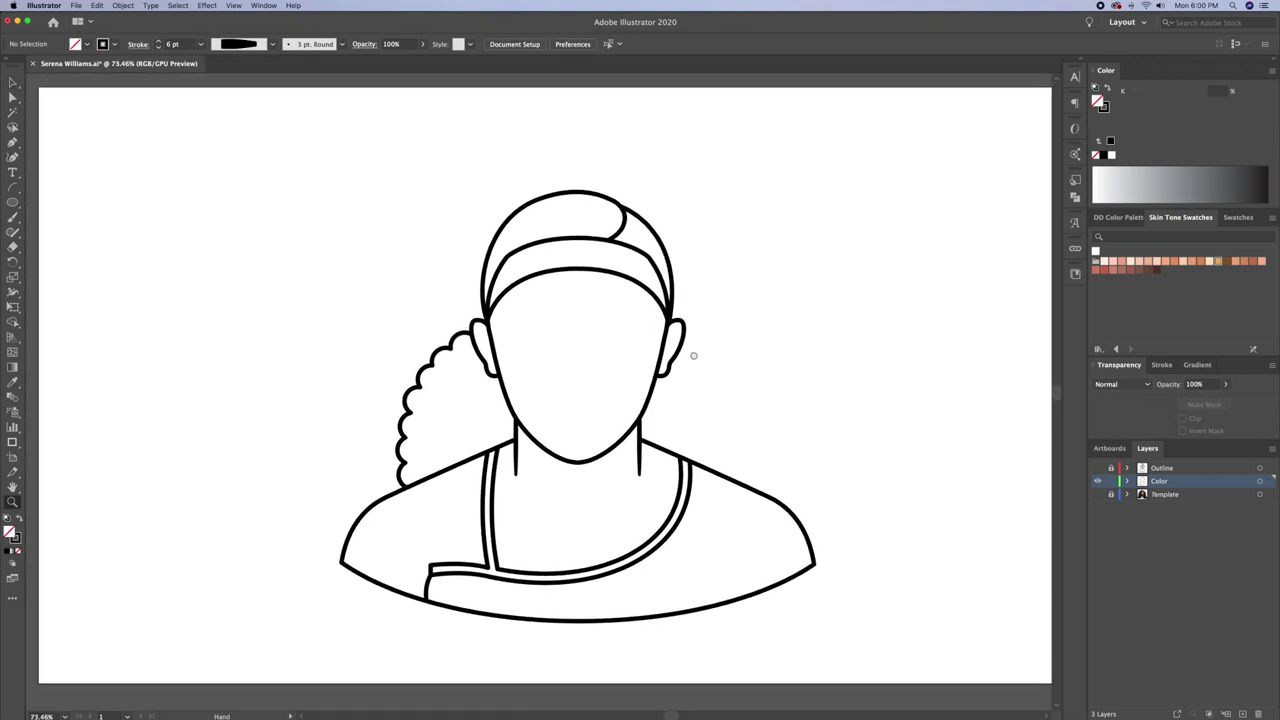
Outline all strokes, unite them into one silhouette and release the compound path
key("super+a")
left_click(123, 5)
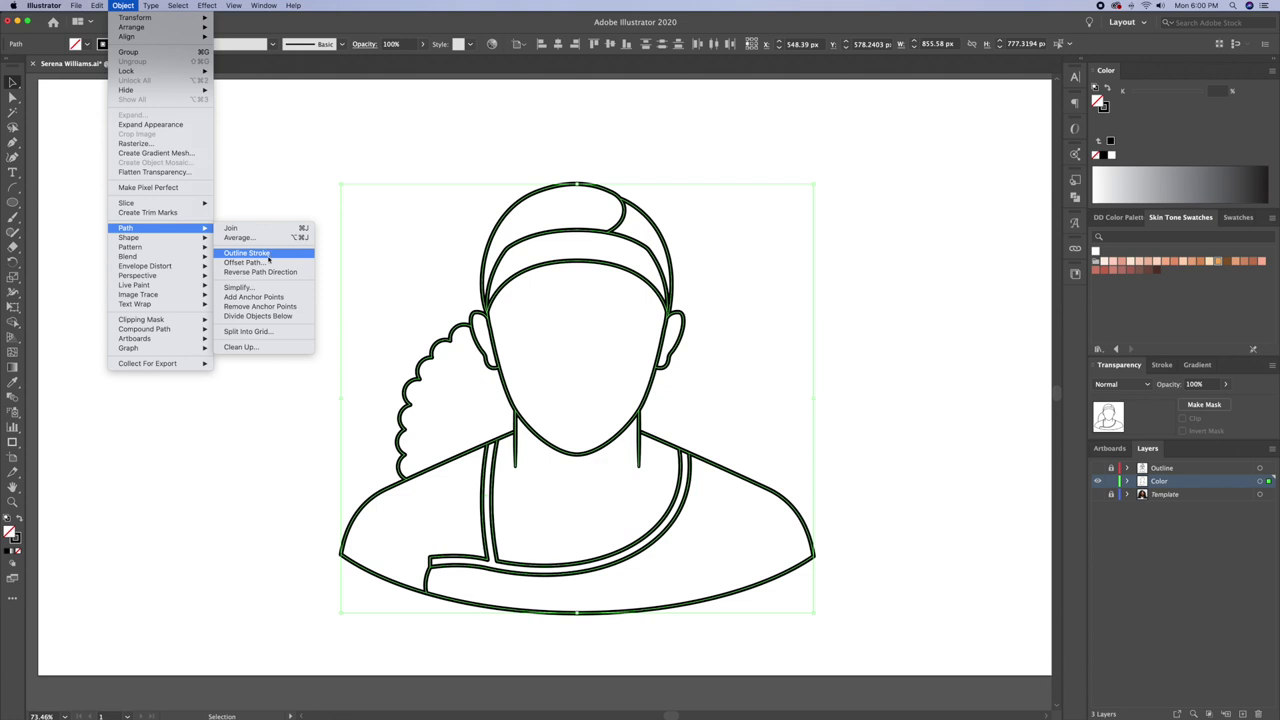
left_click(250, 255)
scroll(643, 301, "up", 5)
left_click(1075, 197)
left_click(817, 268)
right_click(816, 268)
left_click(852, 342)
Fill the silhouette with the AA675C skin tone and show the Outline layer again
left_click_drag(931, 323, 745, 275)
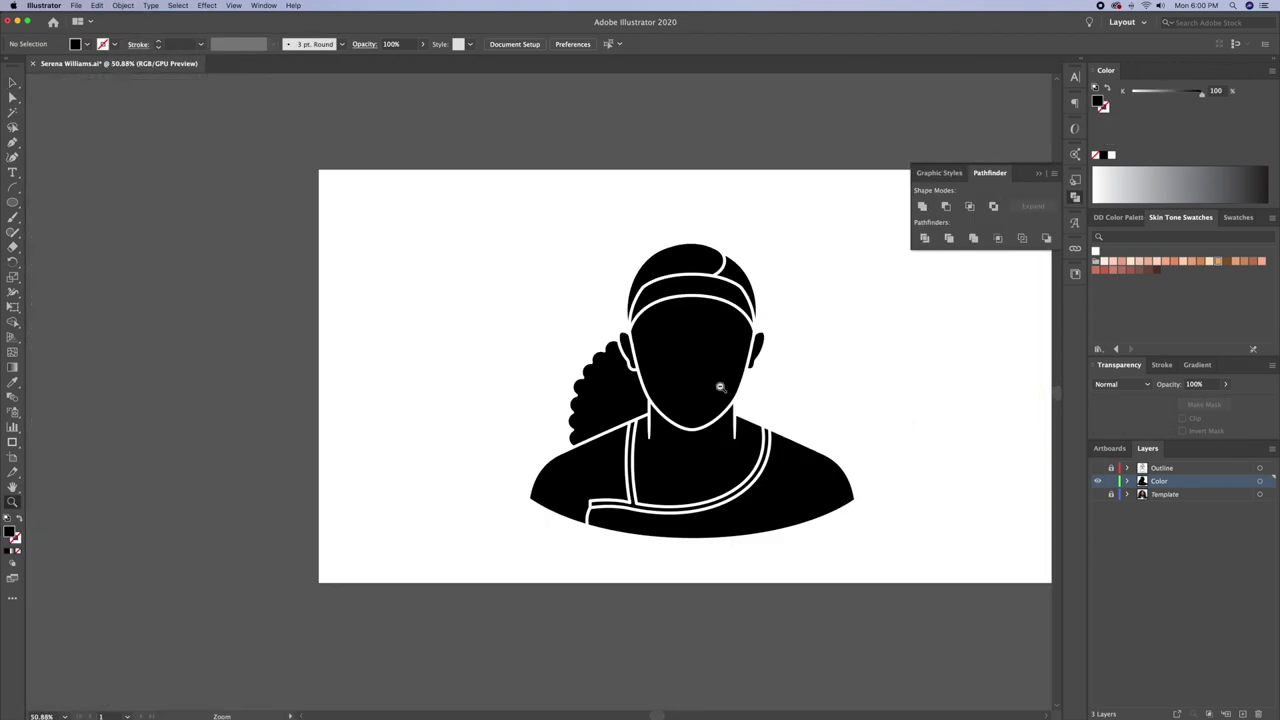
key("v")
key("super+a")
left_click(1131, 271)
left_click(1097, 468)
left_click(831, 404)
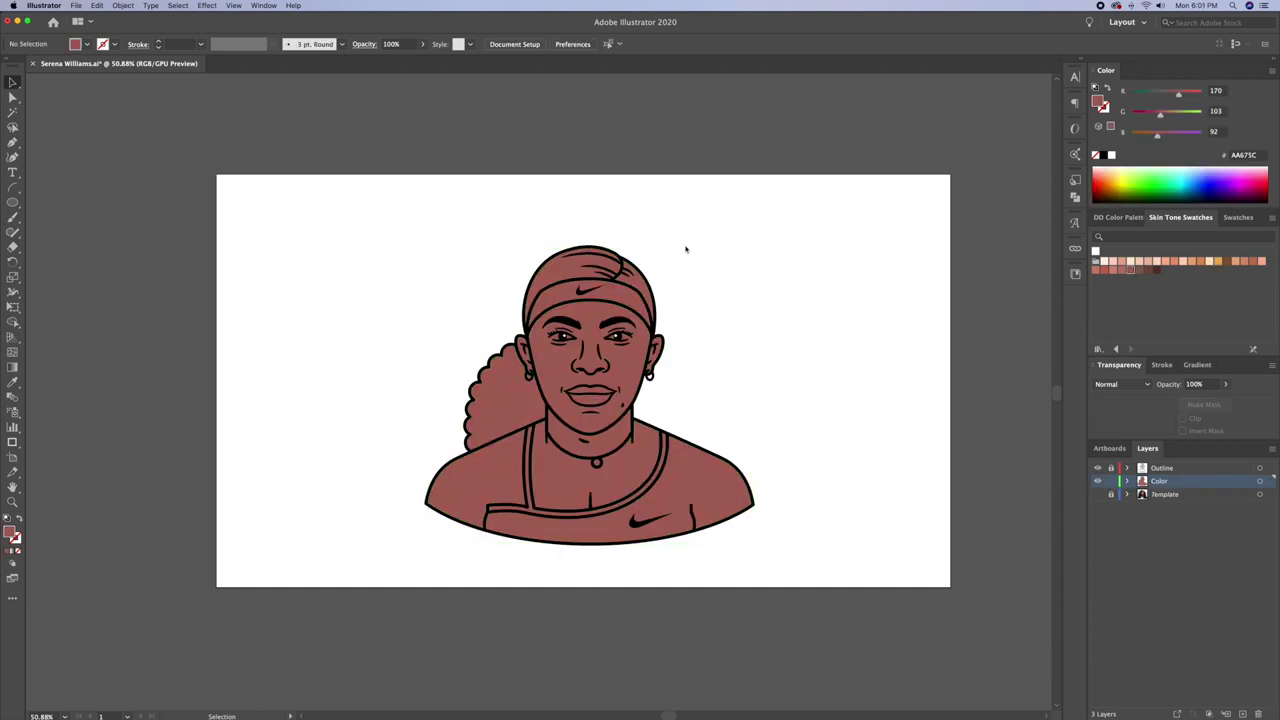
Fill the shirt dark grey and the left shoulder panel pink from the DD Color Palette
left_click(595, 522)
key("v")
left_click(595, 522)
left_click(1120, 217)
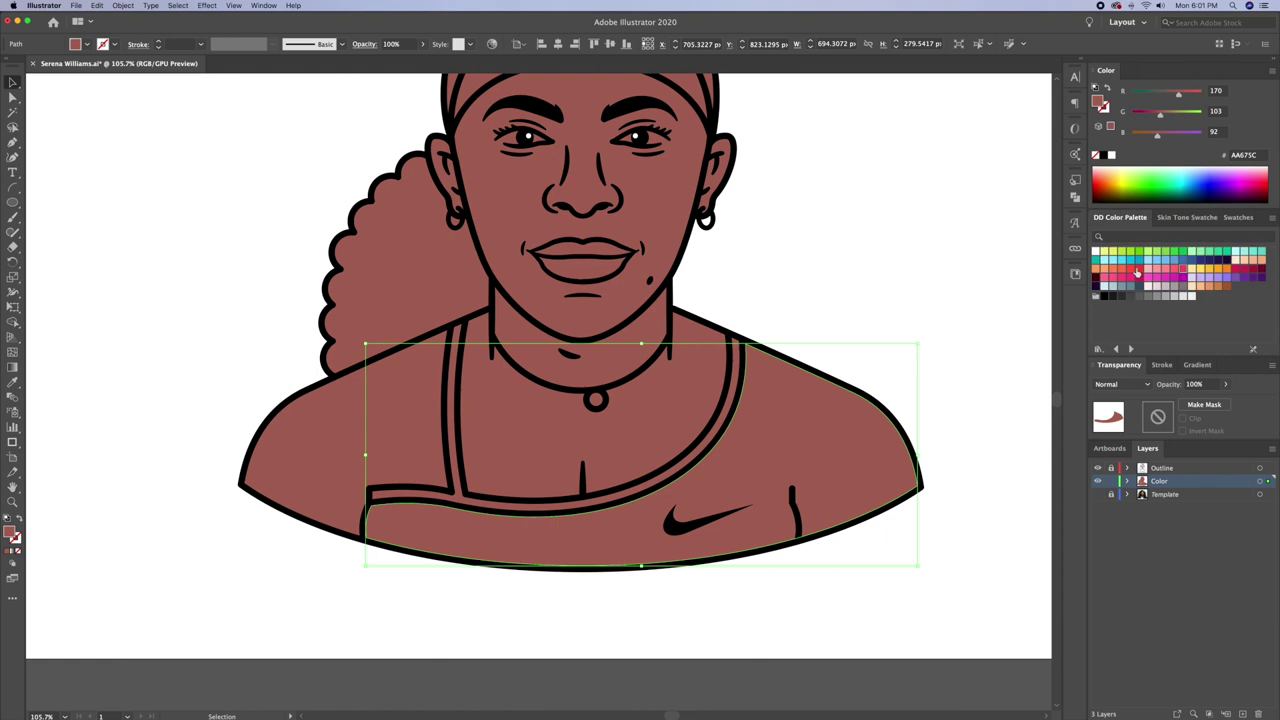
left_click(1131, 296)
key("super+shift+a")
left_click(422, 433)
left_click(1166, 268)
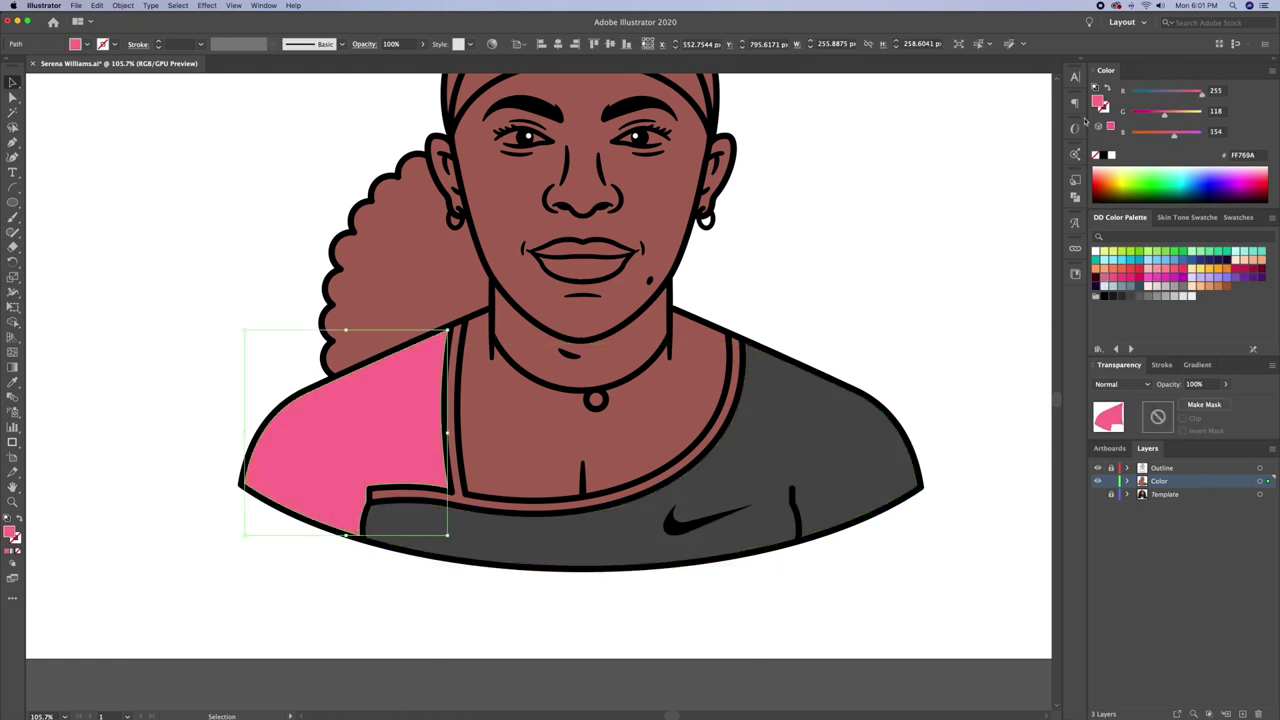
double_click(1099, 103)
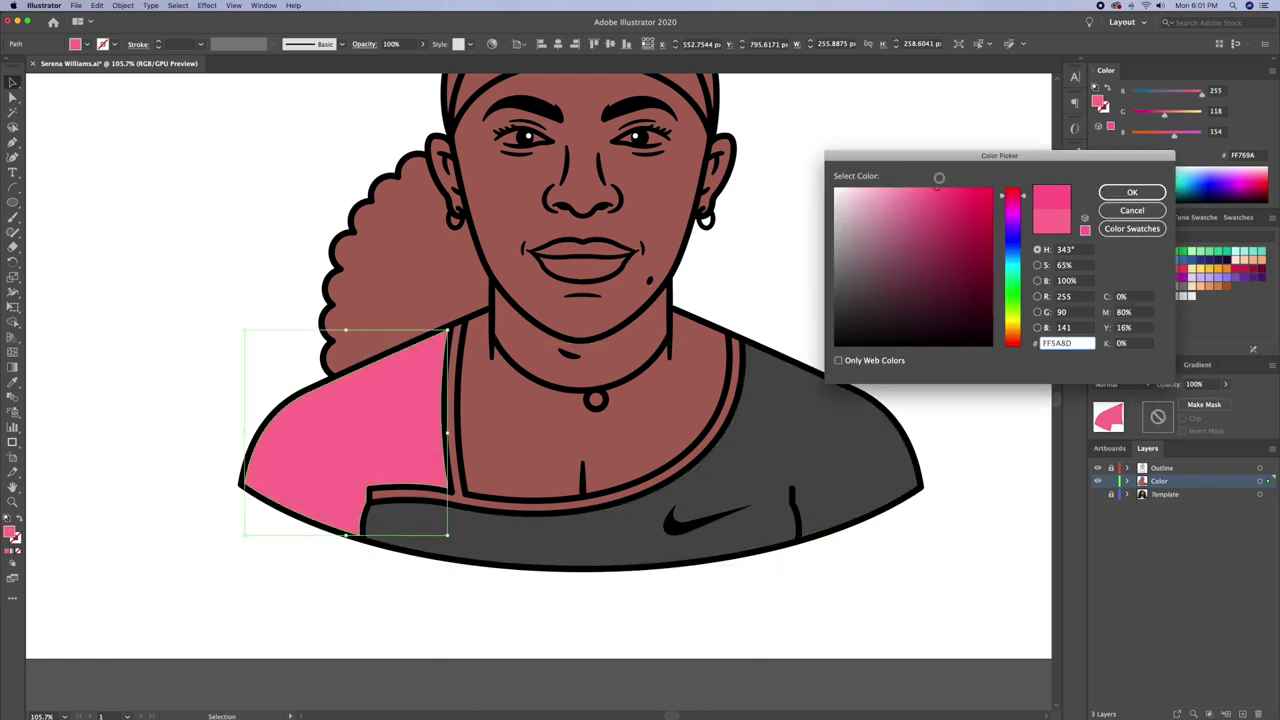
key("Return")
Fill the neckline trim and headband with a bluer cyan
scroll(900, 280, "up", 2)
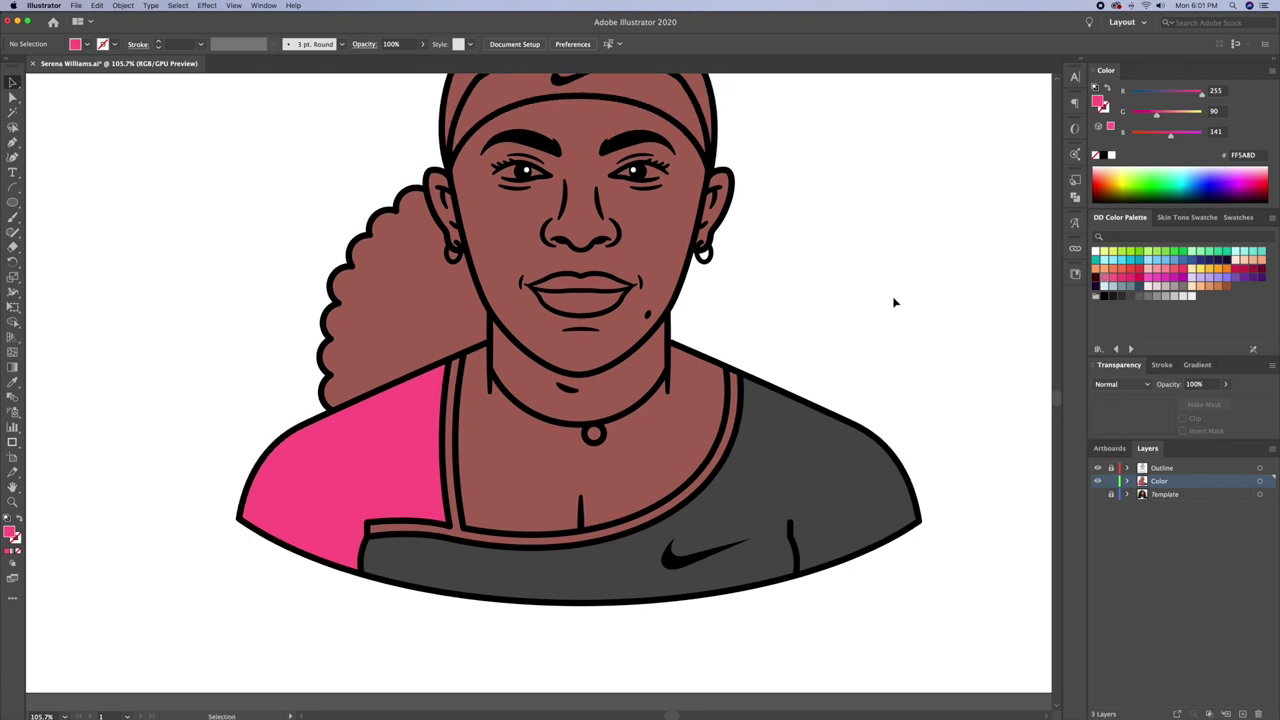
left_click(1123, 264)
double_click(1099, 103)
left_click_drag(1023, 265, 1021, 249)
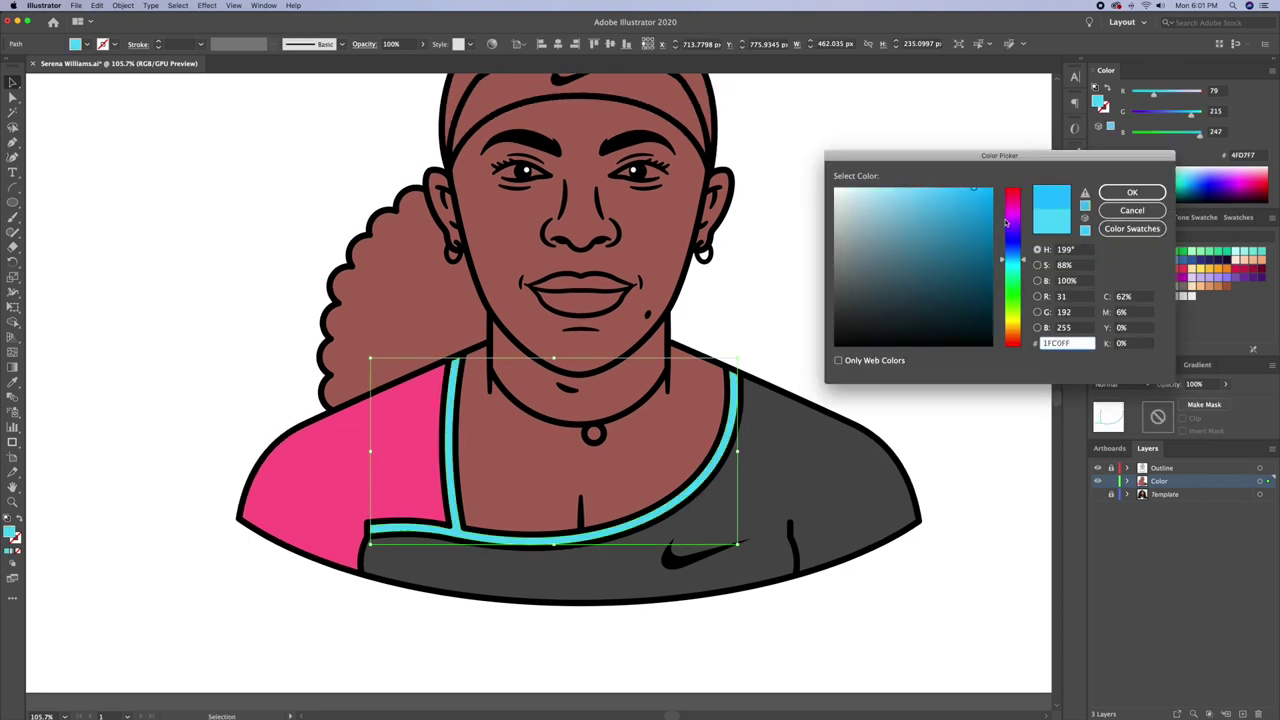
left_click(1132, 192)
scroll(853, 260, "up", 2)
left_click(853, 260)
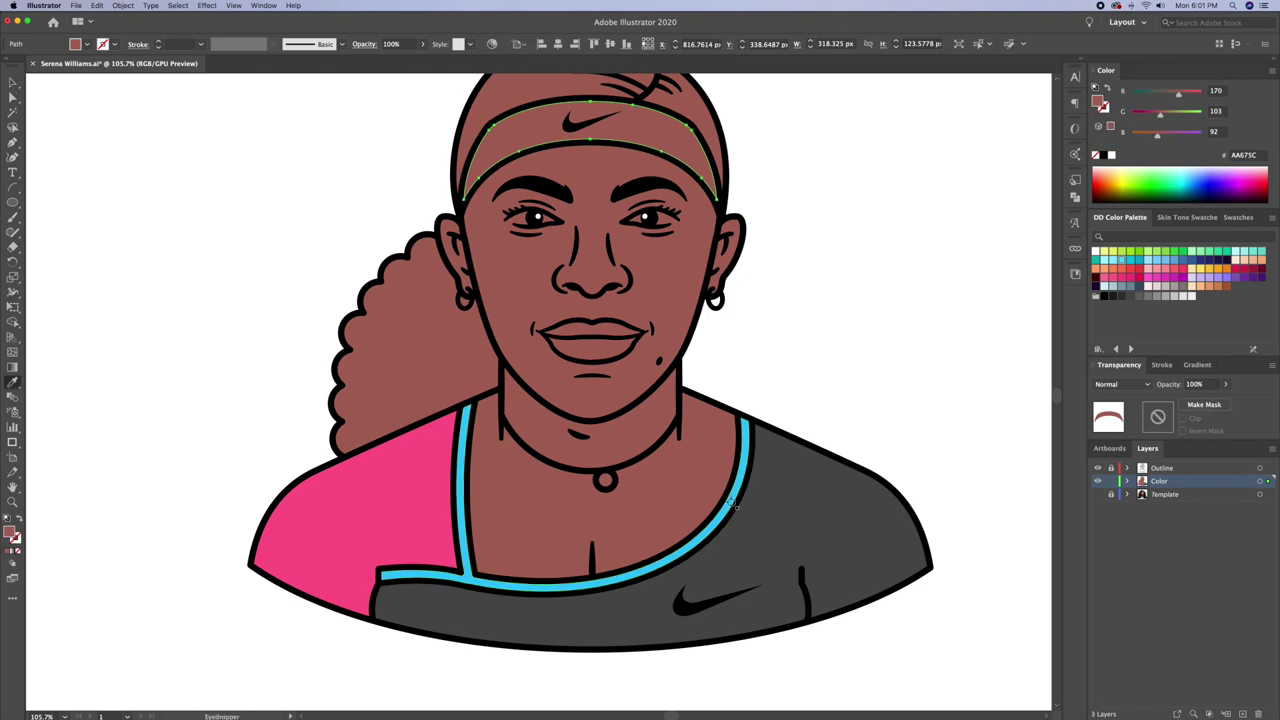
Make both Nike swooshes white
left_click(1108, 468)
key("i")
left_click(869, 228)
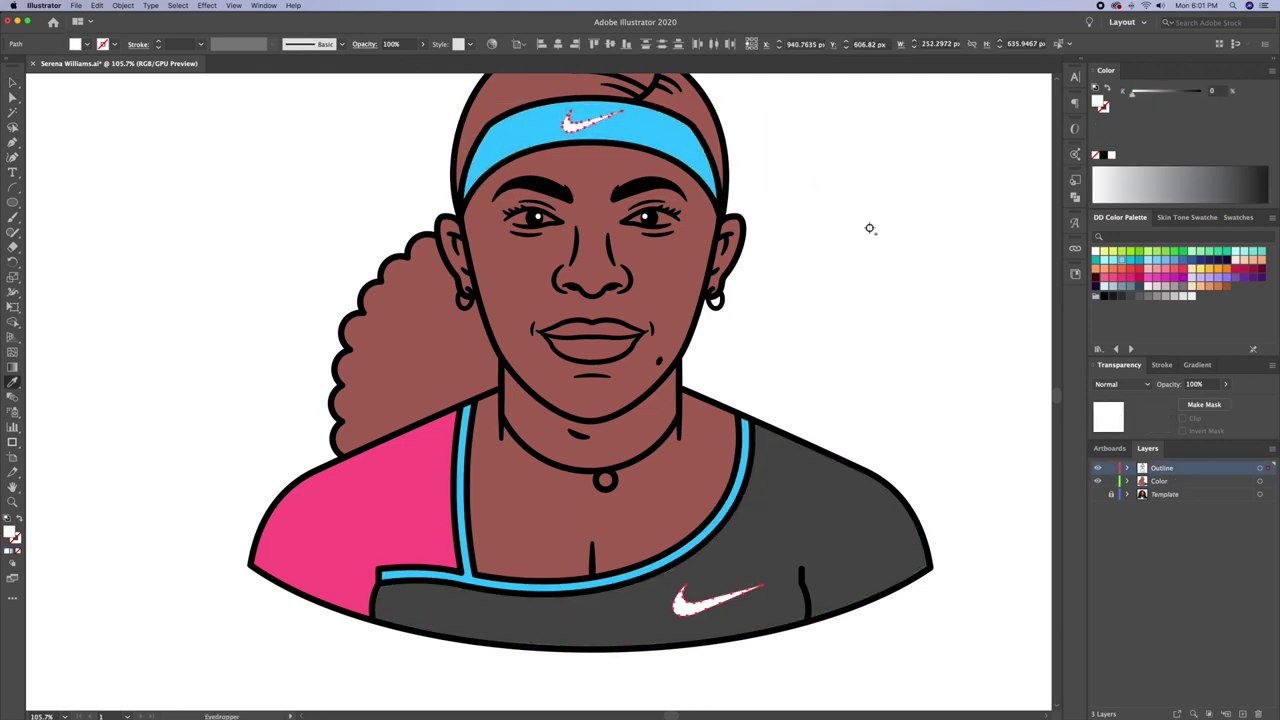
key("super+shift+a")
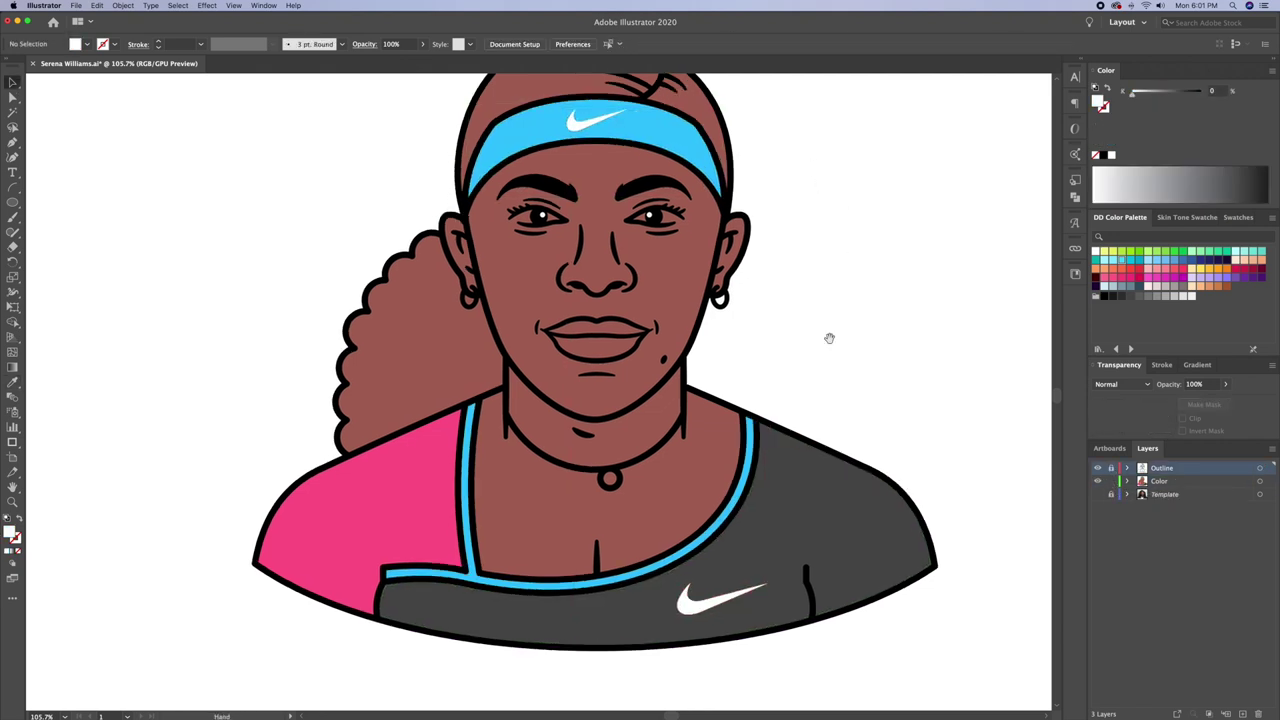
Draw the white left eye-white shape along the upper eyelid with the Pen tool
scroll(830, 340, "up", 3)
key("z")
left_click_drag(600, 300, 658, 358)
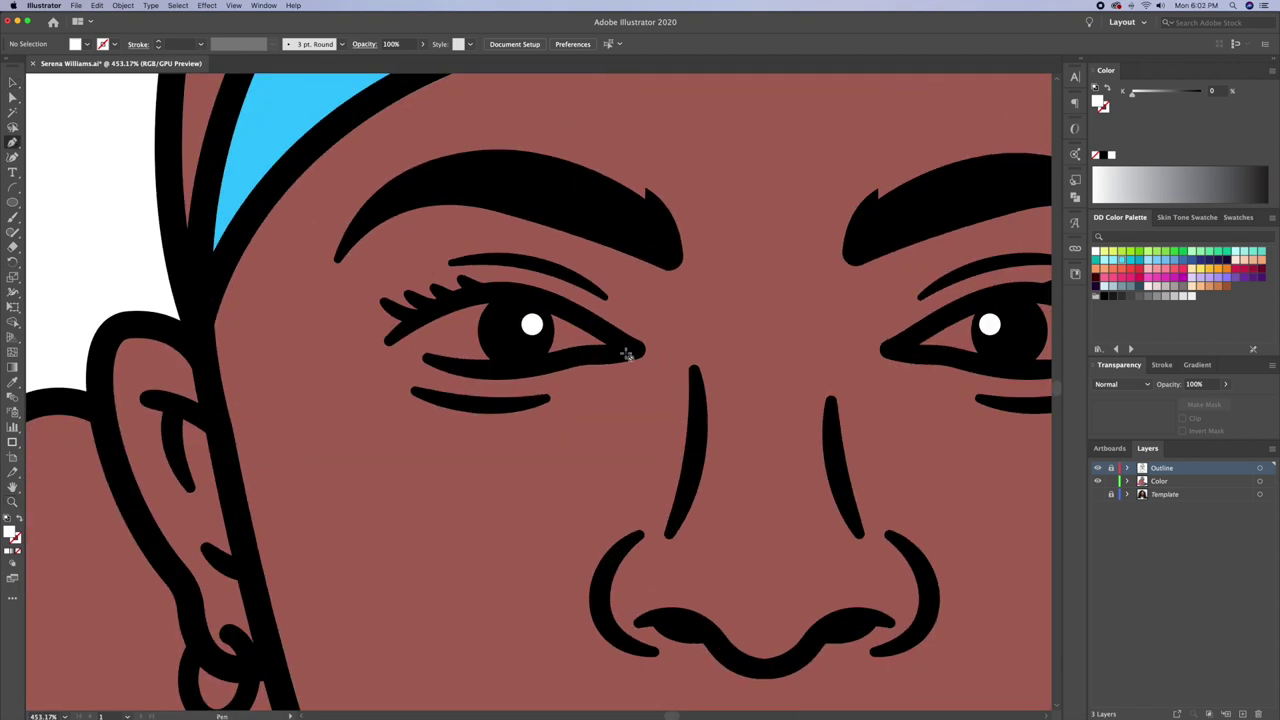
left_click(627, 345)
left_click_drag(505, 295, 432, 297)
left_click_drag(392, 340, 474, 383)
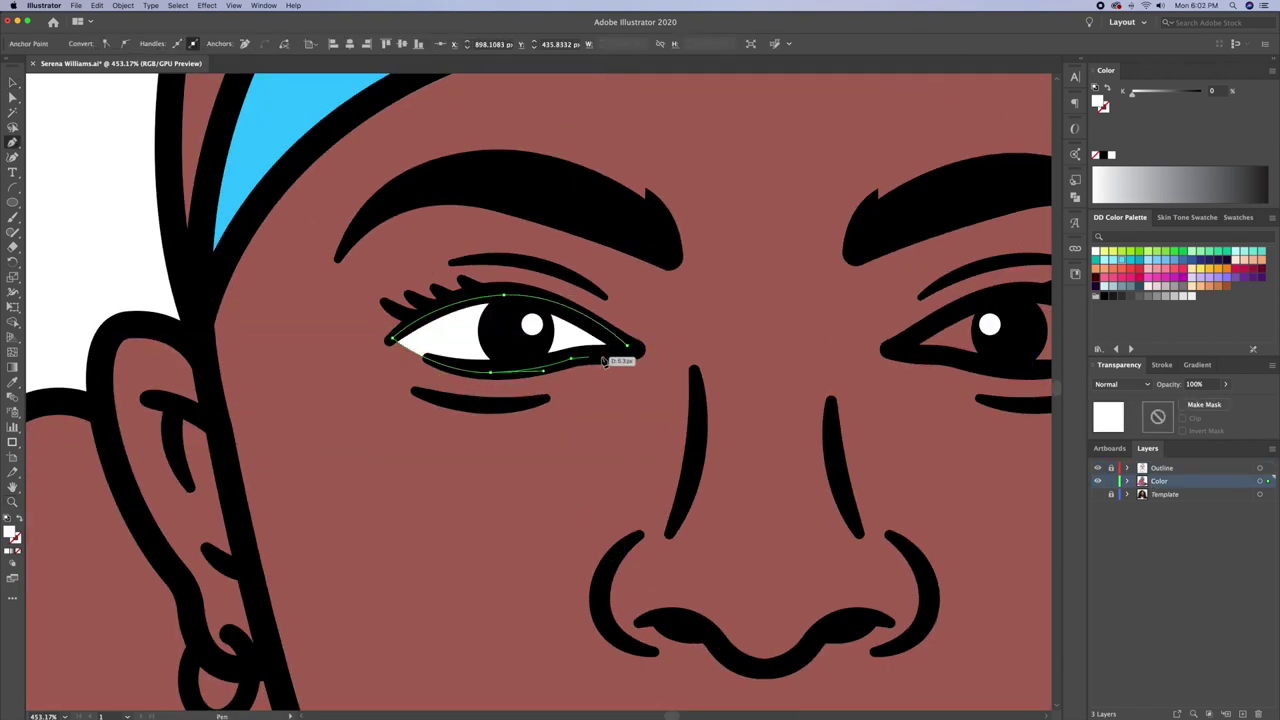
Reflect a vertical copy of the eye-white onto the right eye
key("o")
left_click(768, 662, "alt")
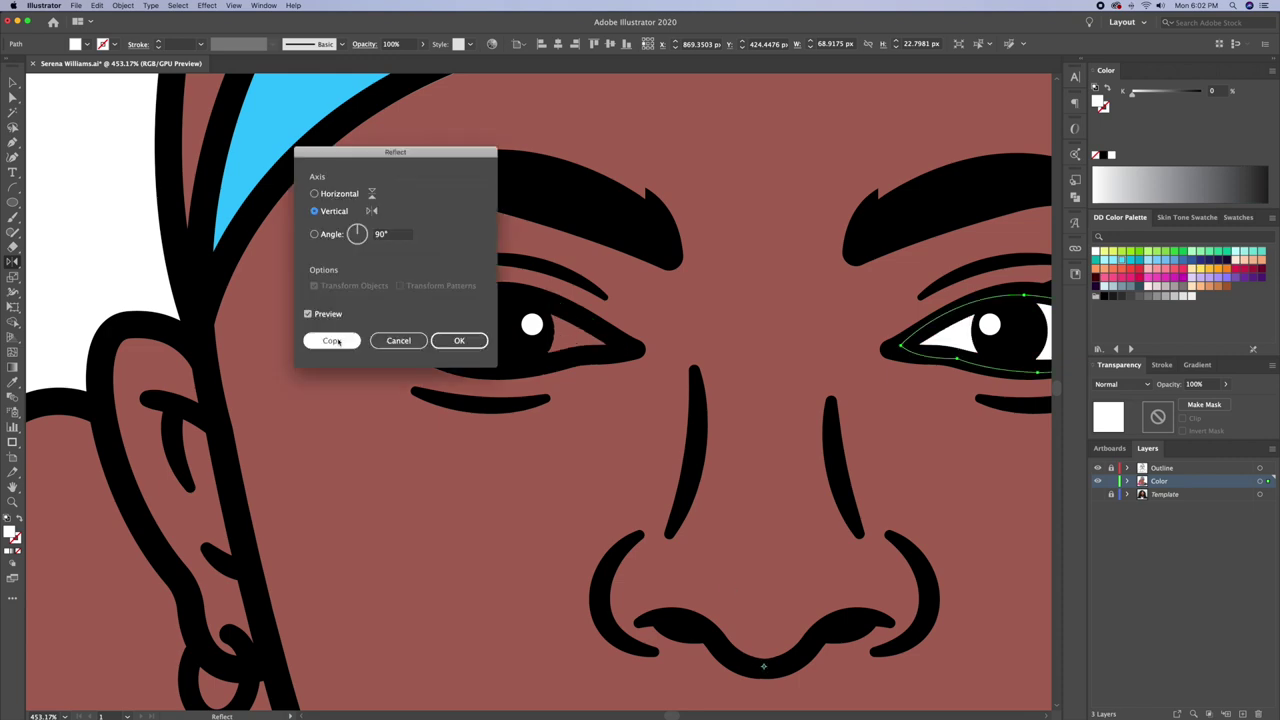
left_click(329, 340)
key("v")
scroll(640, 398, "right", 5)
key("super+shift+a")
key("super+0")
Zoom in on the face and select the skin silhouette
key("z")
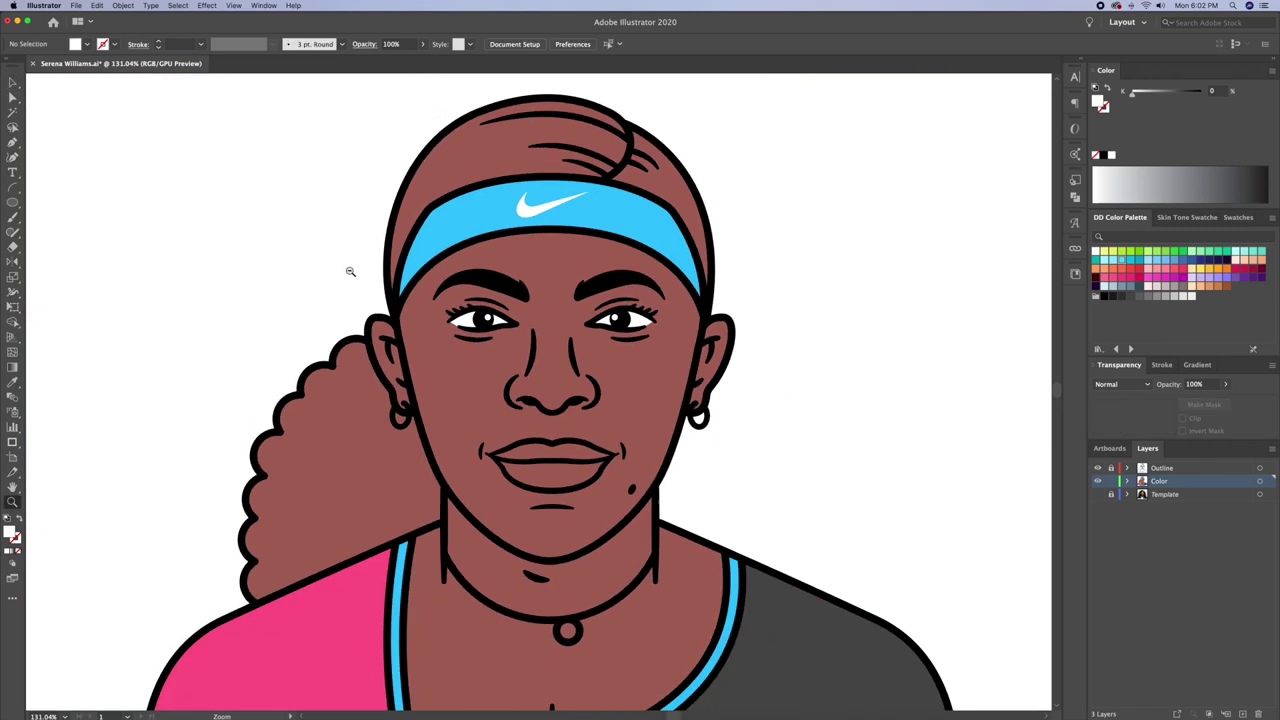
left_click_drag(351, 274, 634, 257)
key("v")
left_click(634, 257)
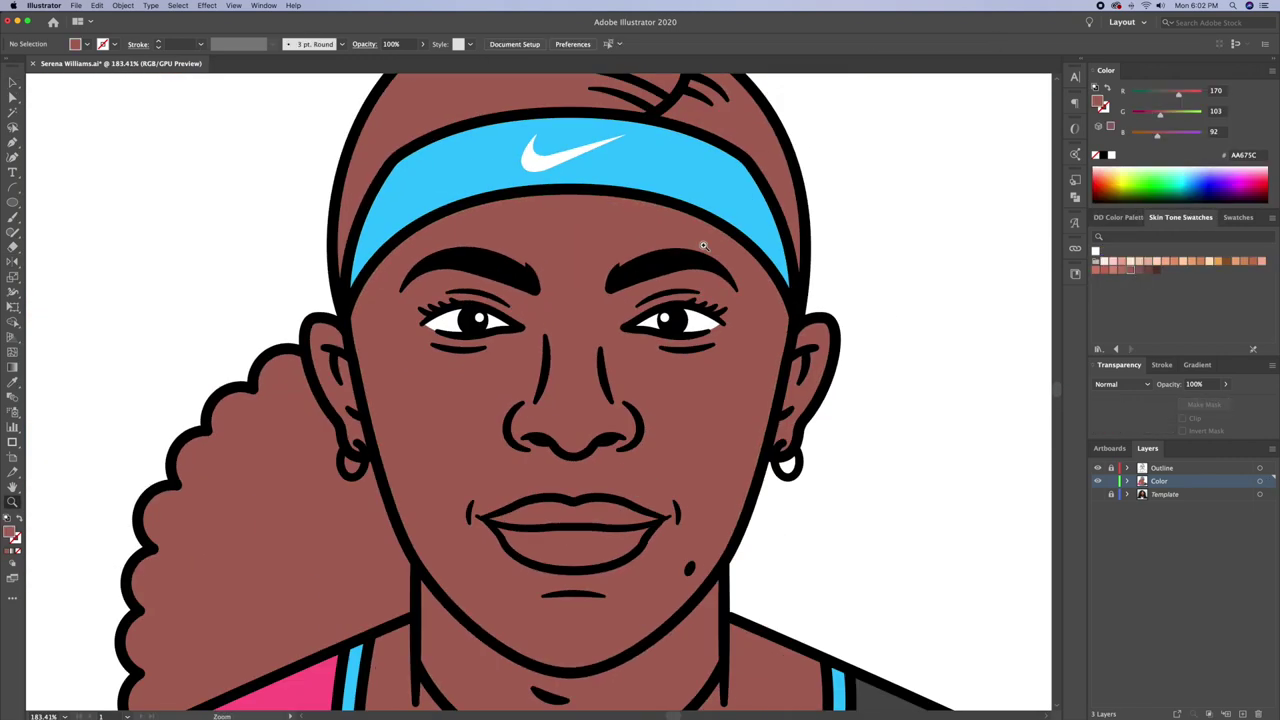
Set the fill colour to the darker skin tone 964E47
double_click(1099, 102)
left_click(1108, 201)
key("z")
left_click_drag(540, 256, 553, 256)
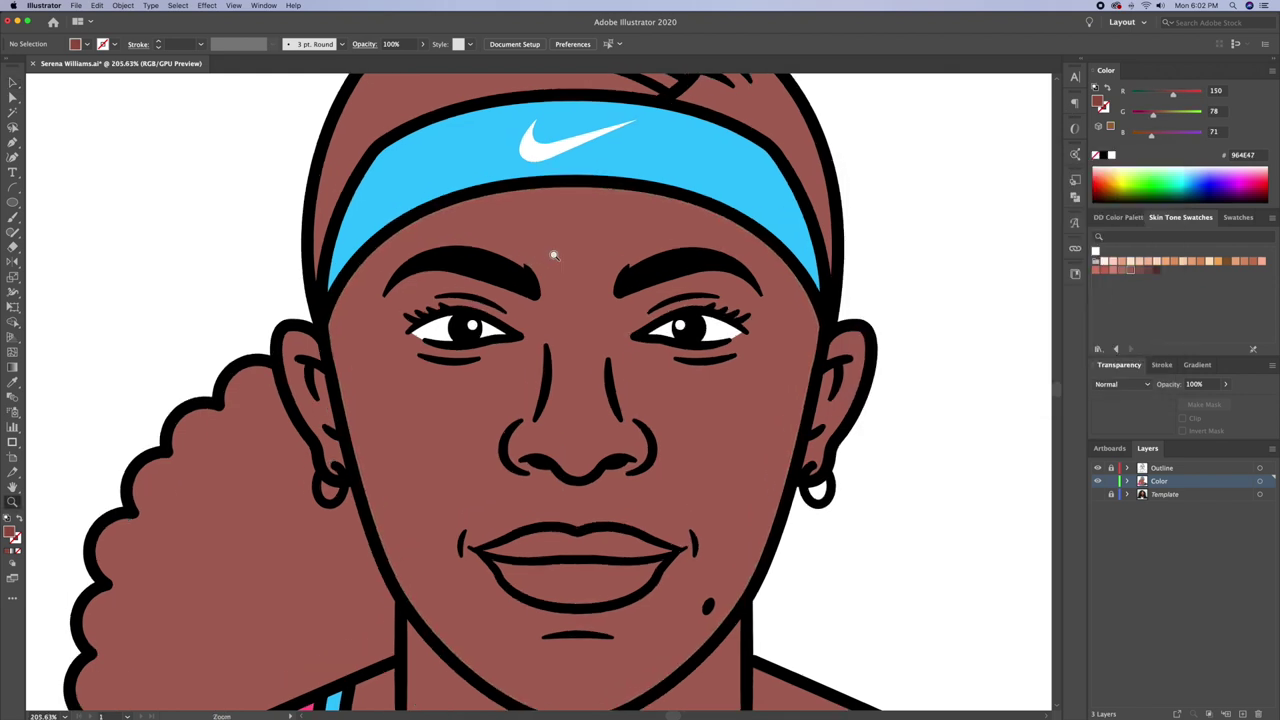
Draw the shading path over the left eyebrow, around the eye and nose, down to the chin
left_click(582, 183)
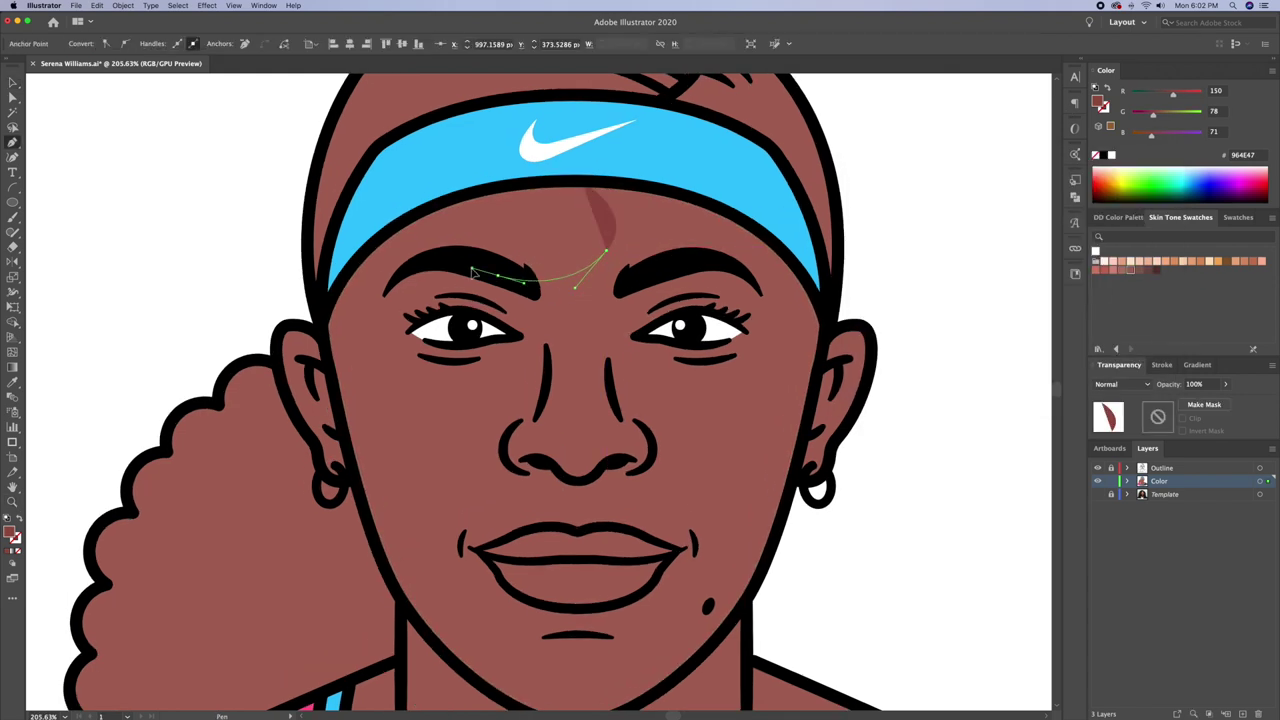
left_click_drag(497, 274, 468, 269)
left_click_drag(441, 388, 500, 385)
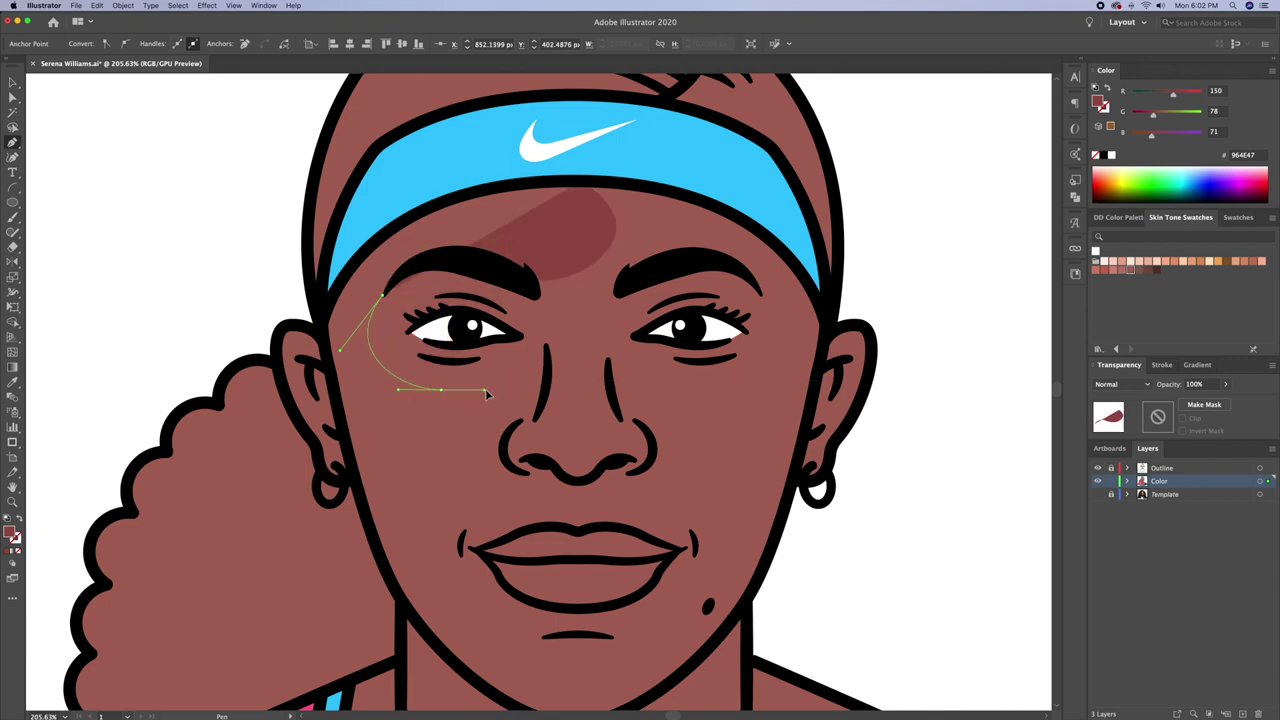
left_click(546, 350)
left_click(620, 458)
mouse_move(570, 481)
left_mouse_down()
mouse_move(545, 463)
mouse_move(522, 478)
mouse_move(640, 538)
left_mouse_up()
key("Escape")
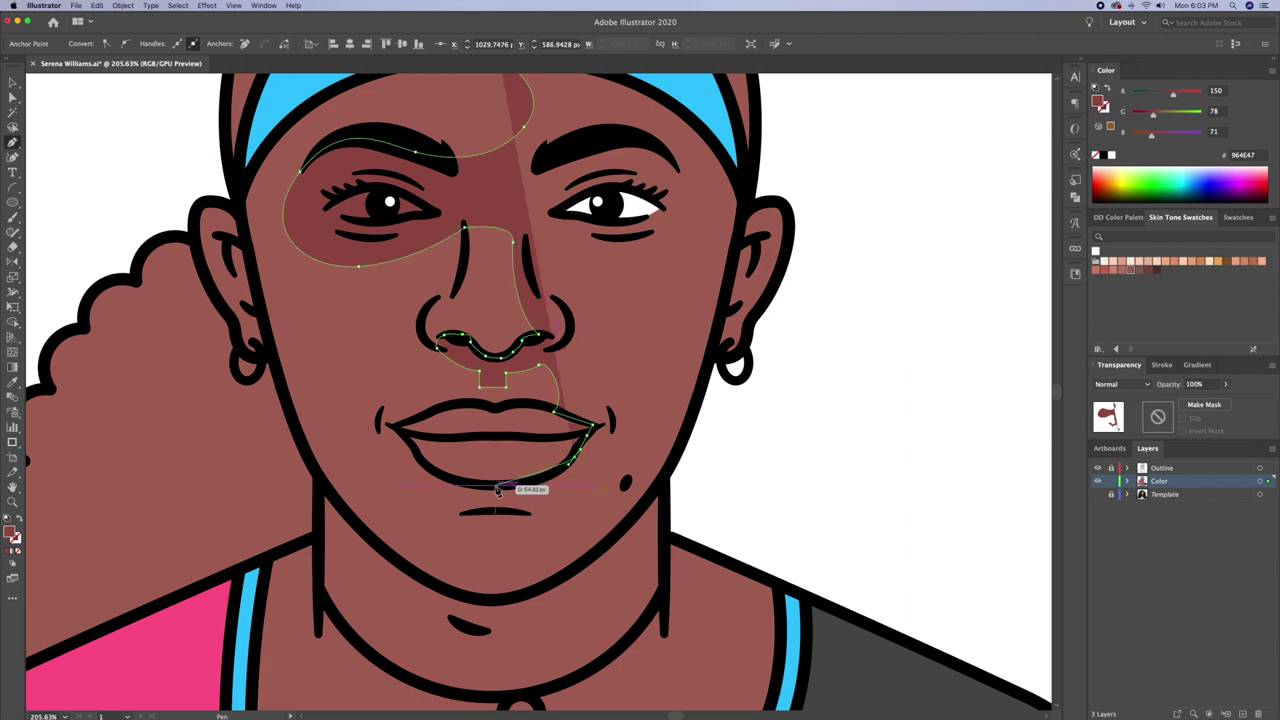
left_click(476, 512)
left_click_drag(475, 599, 475, 612)
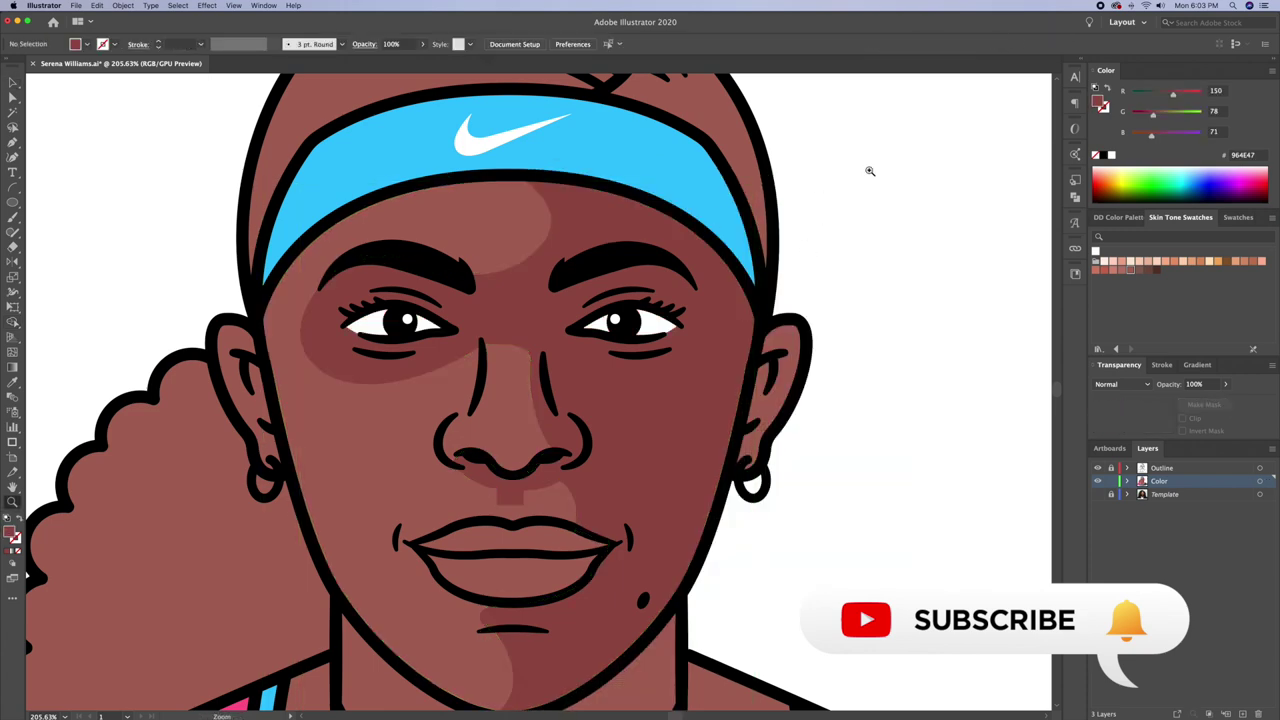
Refine the shading path's points under the nose with Direct Selection
left_click(484, 375)
key("a")
left_click(586, 537)
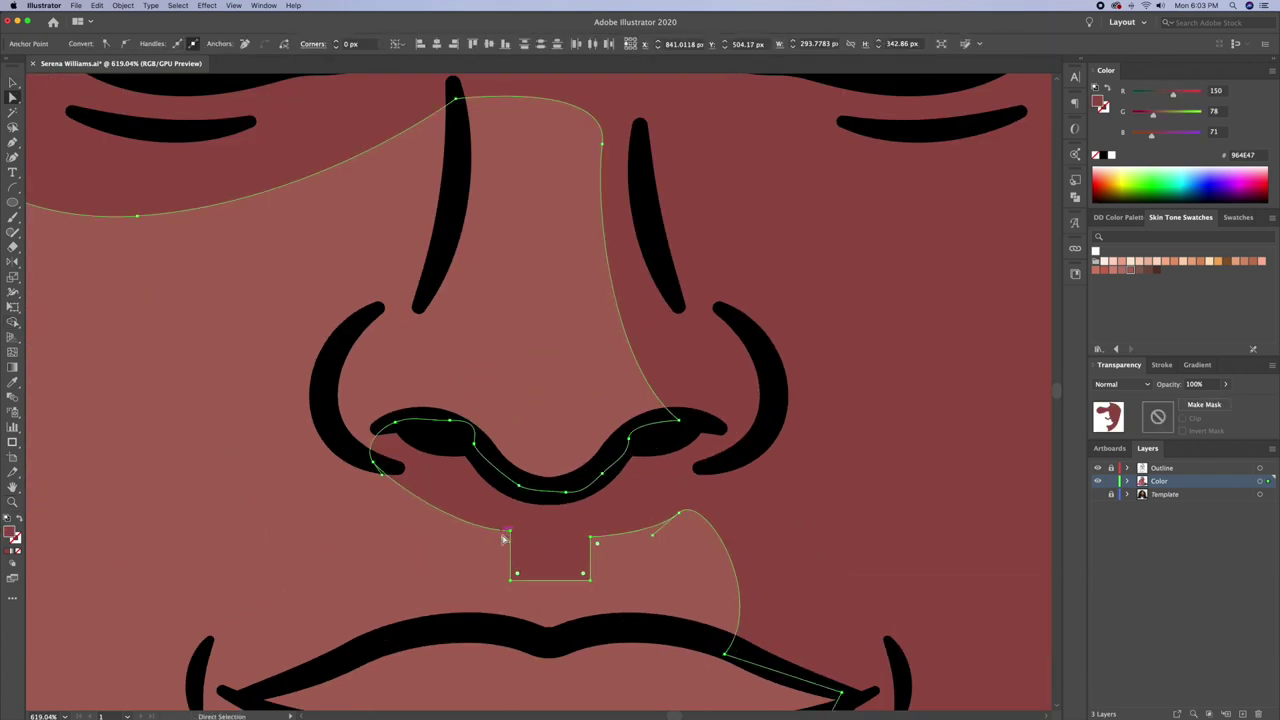
scroll(509, 587, "down", 3)
scroll(624, 451, "up", 3)
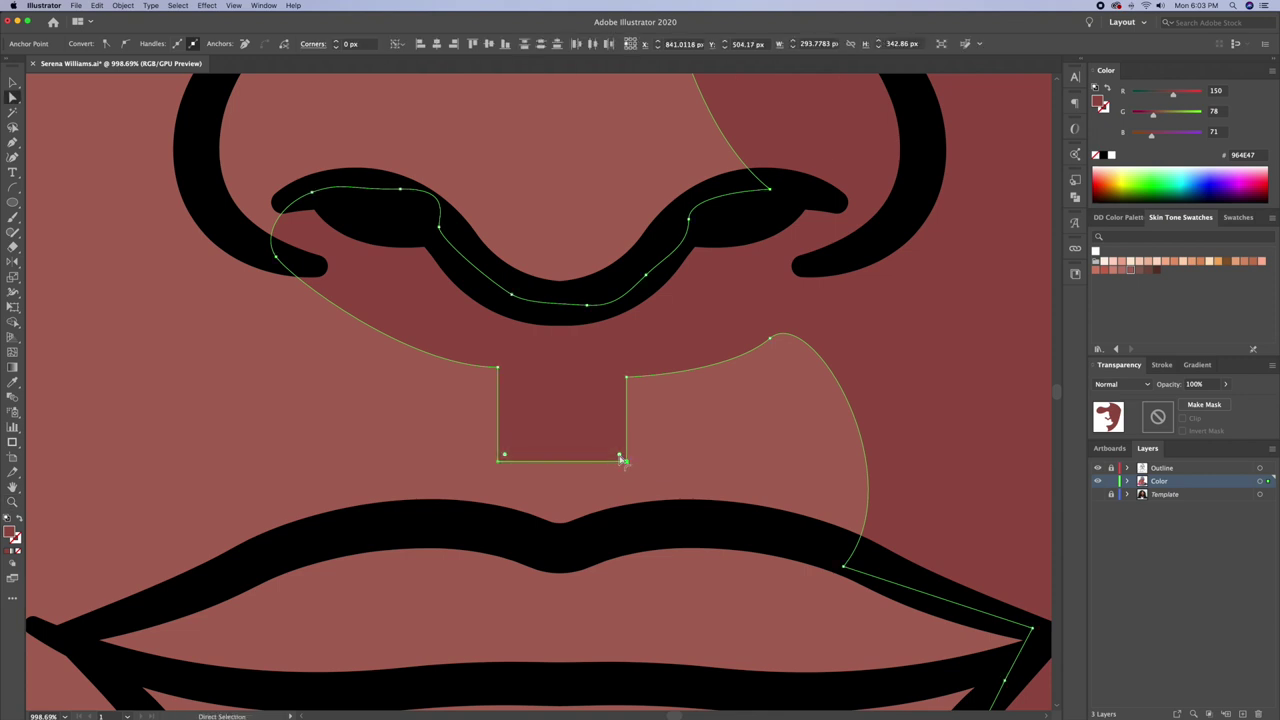
scroll(557, 374, "down", 5)
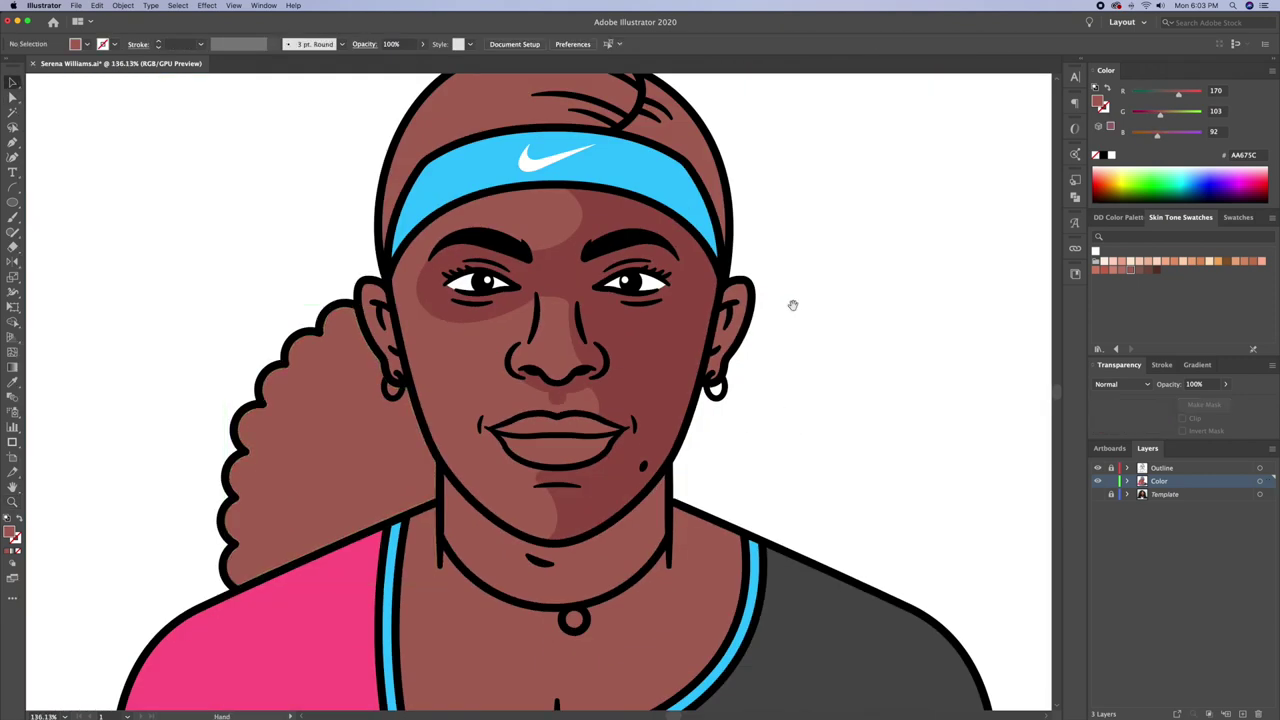
Start pen-drawing the neck shadow from the jaw, undoing the misplaced points
key("v")
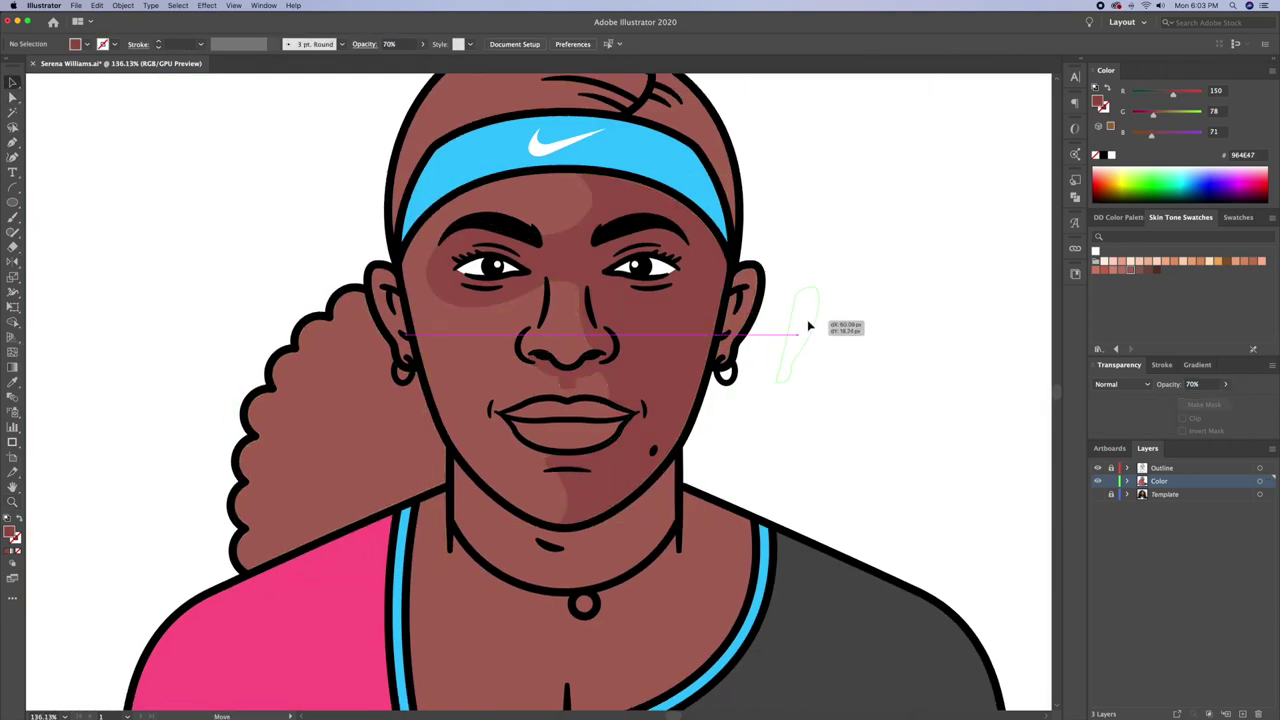
left_click(870, 350)
scroll(835, 355, "down", 2)
scroll(701, 443, "up", 3)
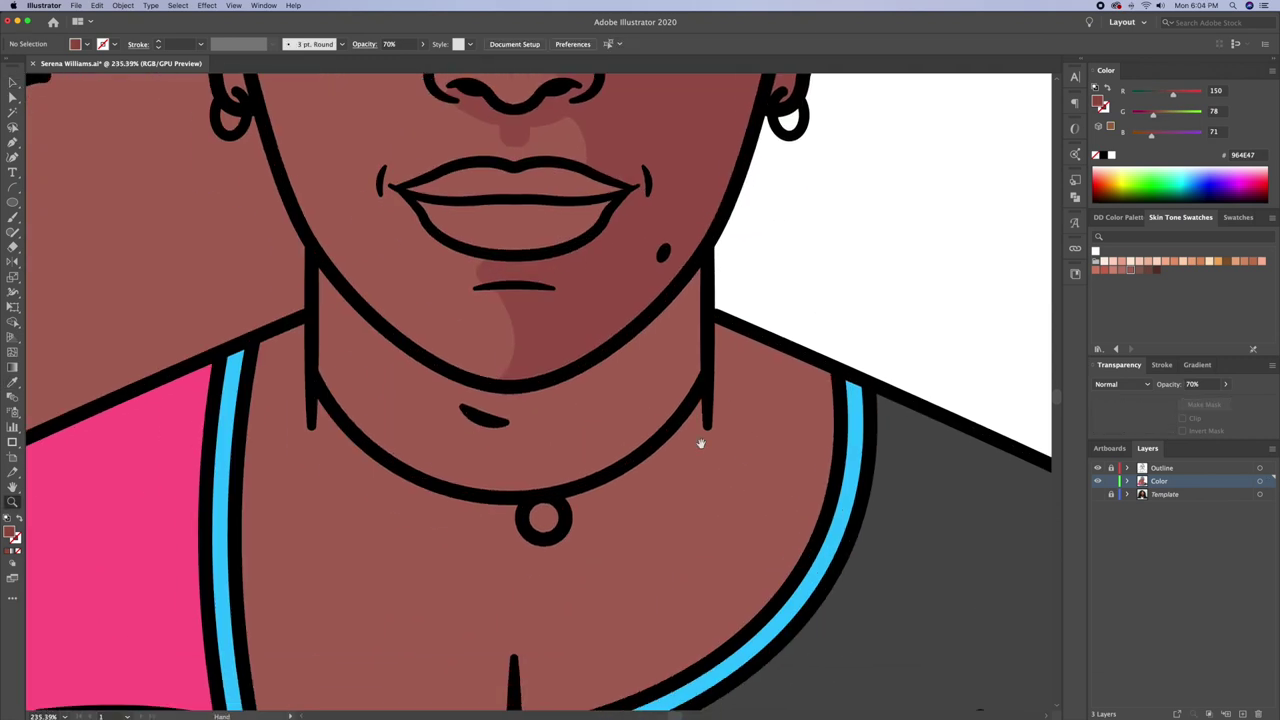
left_click(350, 297)
left_click_drag(502, 453, 614, 453)
left_click(689, 397)
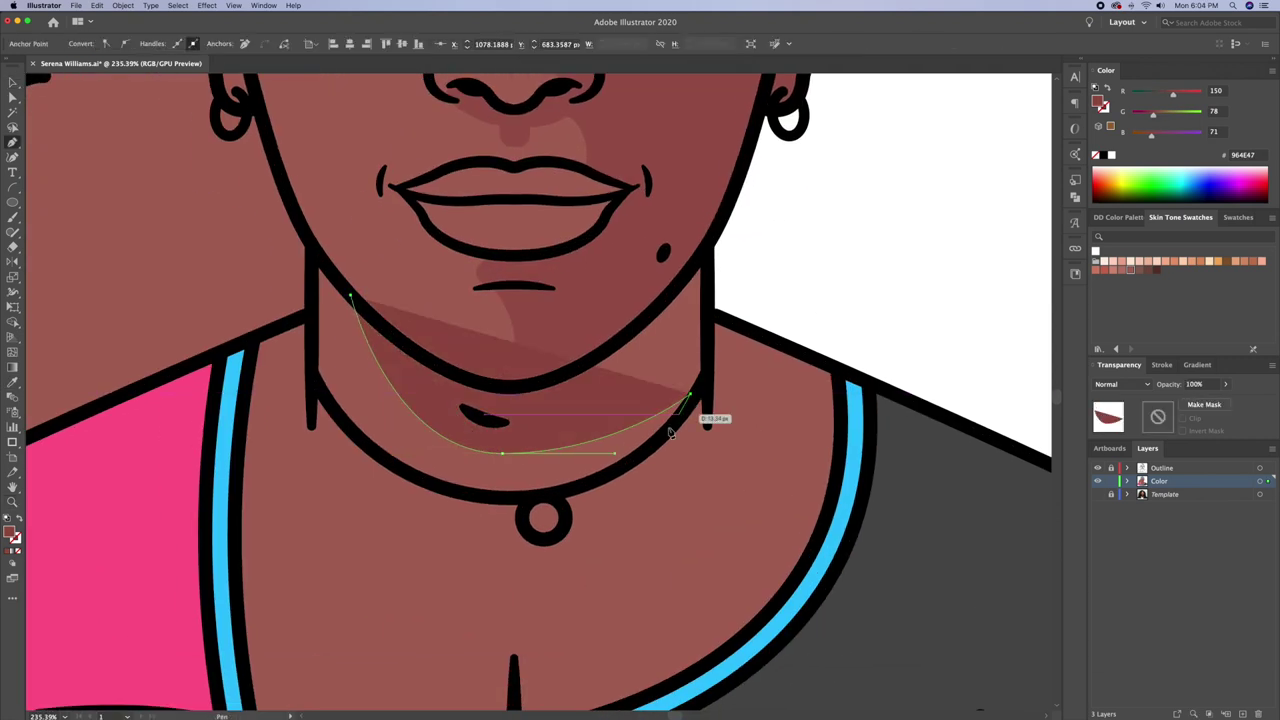
key("ctrl+z")
scroll(665, 440, "down", 2)
key("ctrl+z")
Redraw the neck shadow curving below the chin and down toward the chest
left_click_drag(526, 386, 672, 371)
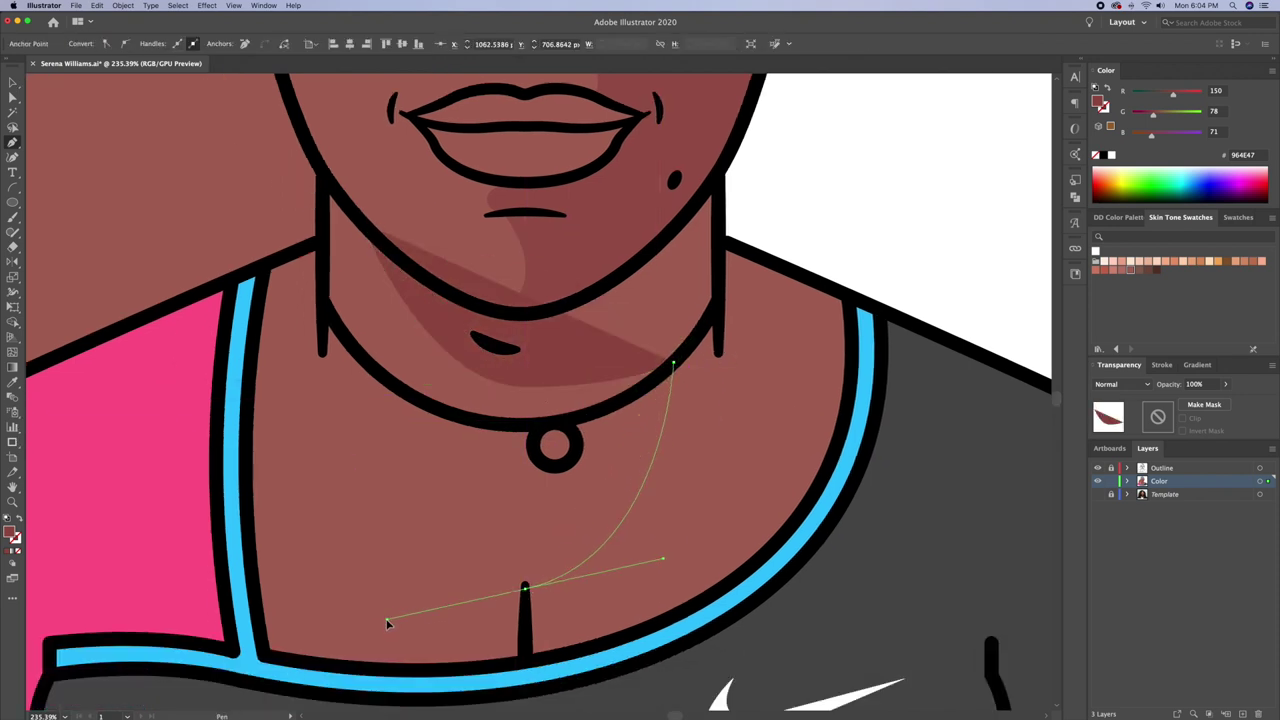
left_click_drag(600, 549, 438, 618)
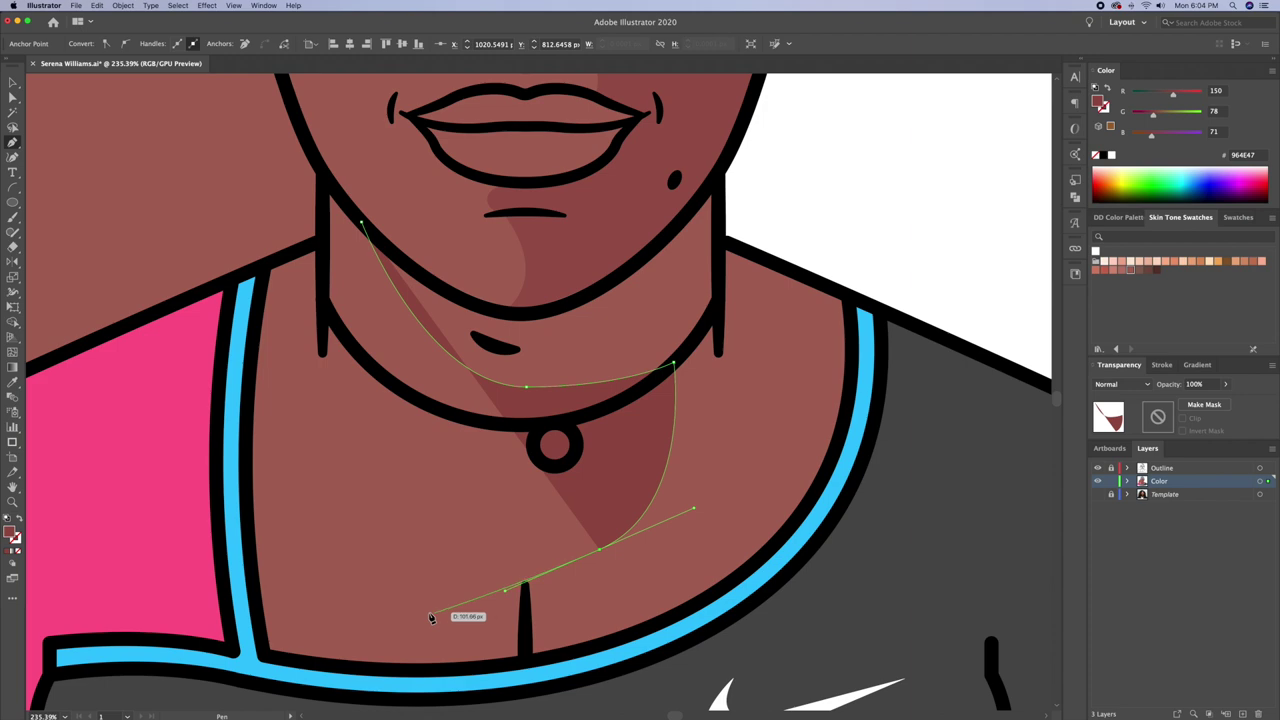
scroll(438, 618, "down", 5)
left_click_drag(452, 472, 528, 543)
key("v")
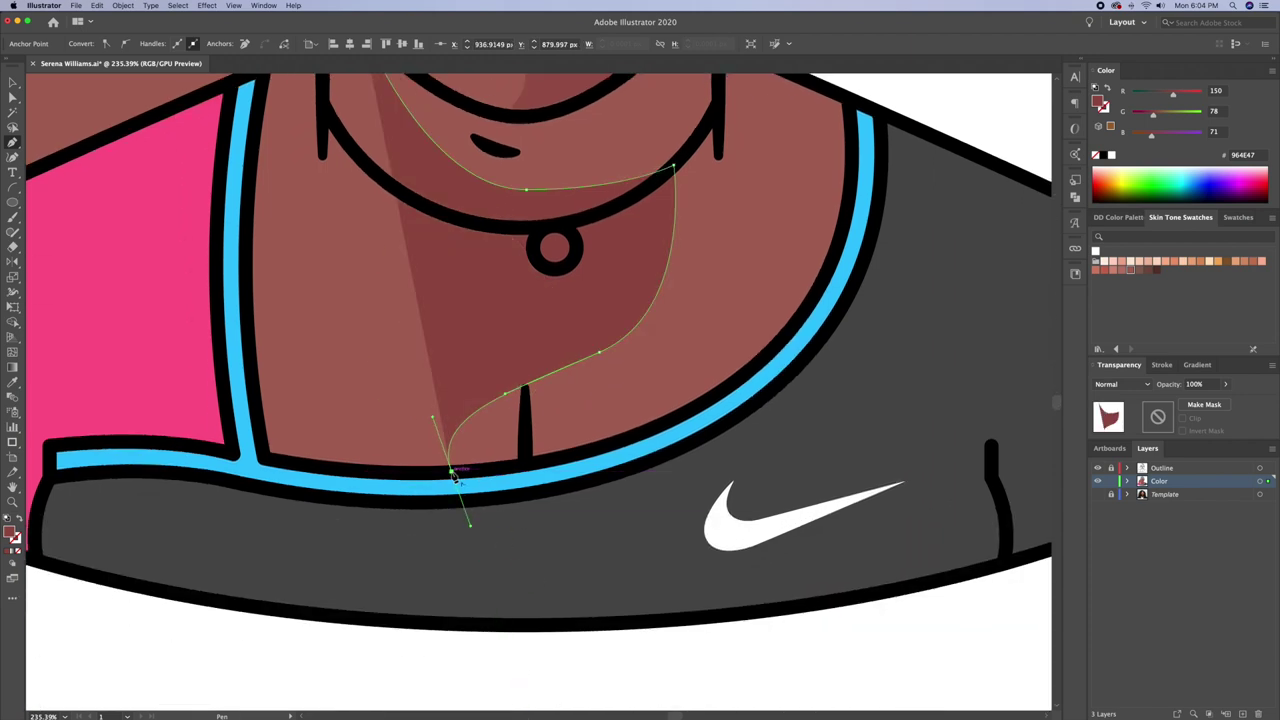
Set the neck shadow to 70% opacity and clip it inside the neck skin
scroll(351, 455, "up", 5)
key("7")
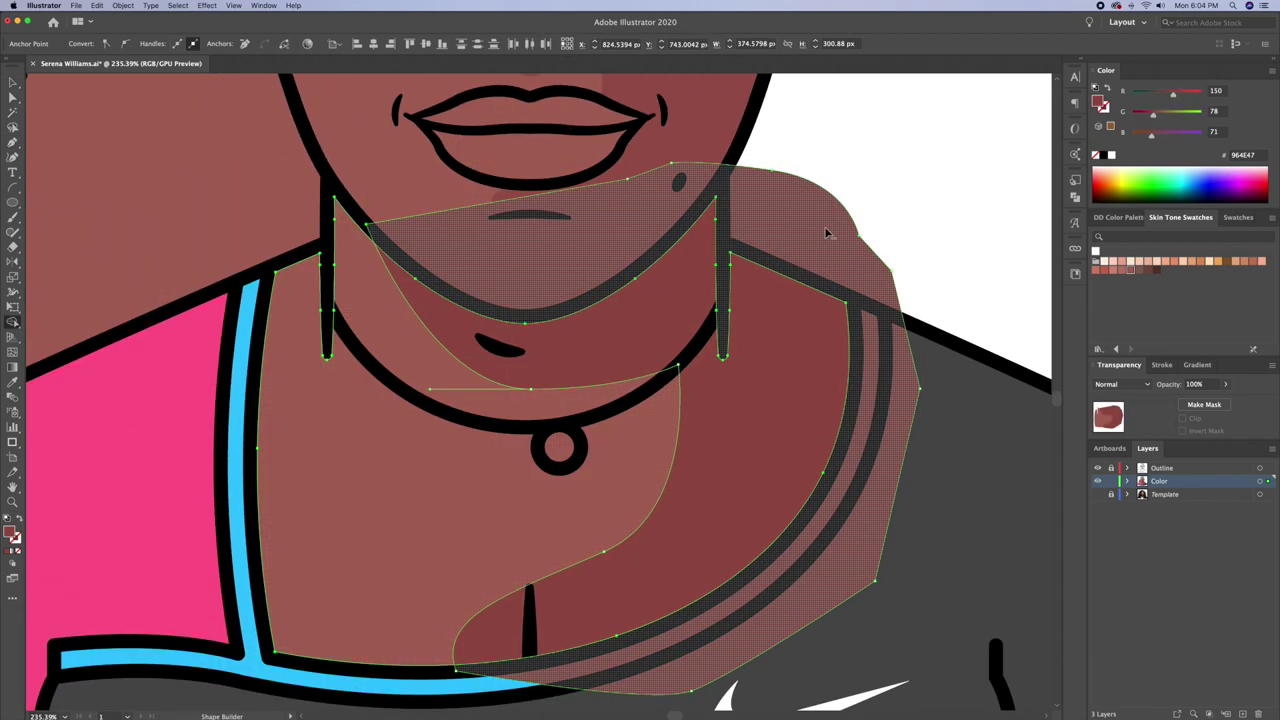
key("ctrl+7")
scroll(688, 405, "down", 3)
key("a")
left_click(849, 279)
scroll(849, 279, "down", 3)
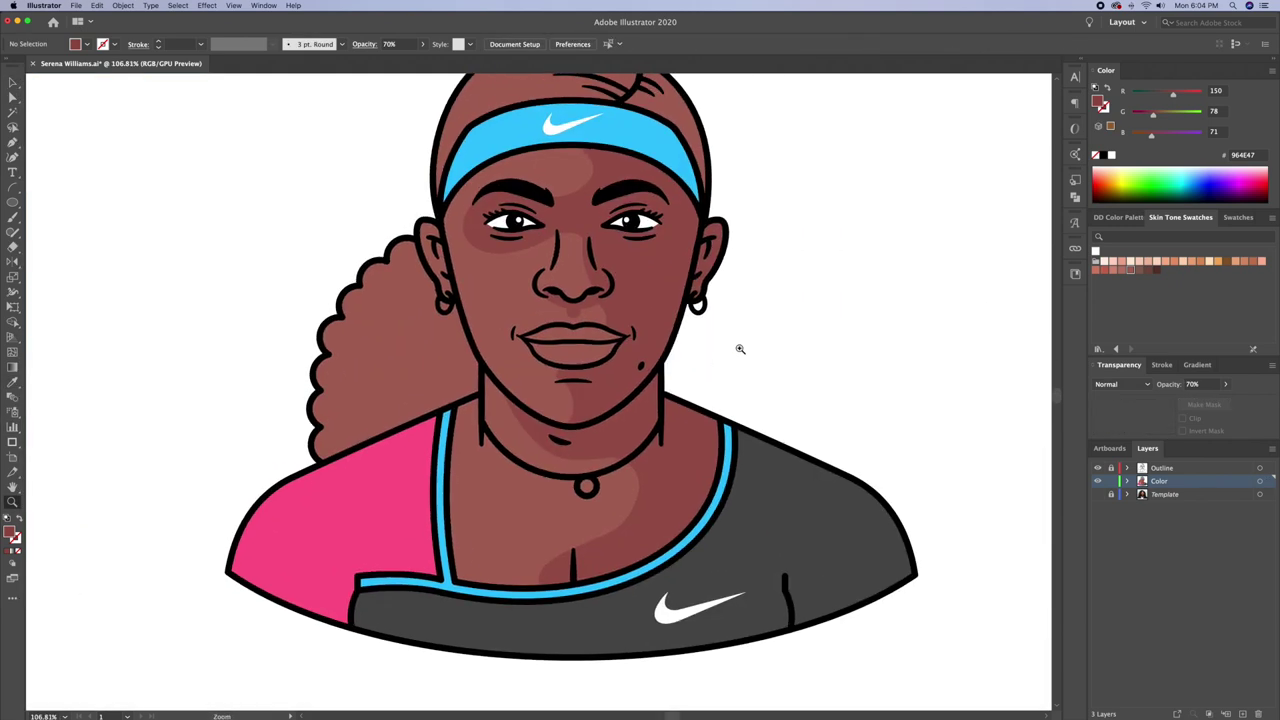
scroll(787, 207, "up", 3)
key("v")
left_click(689, 231)
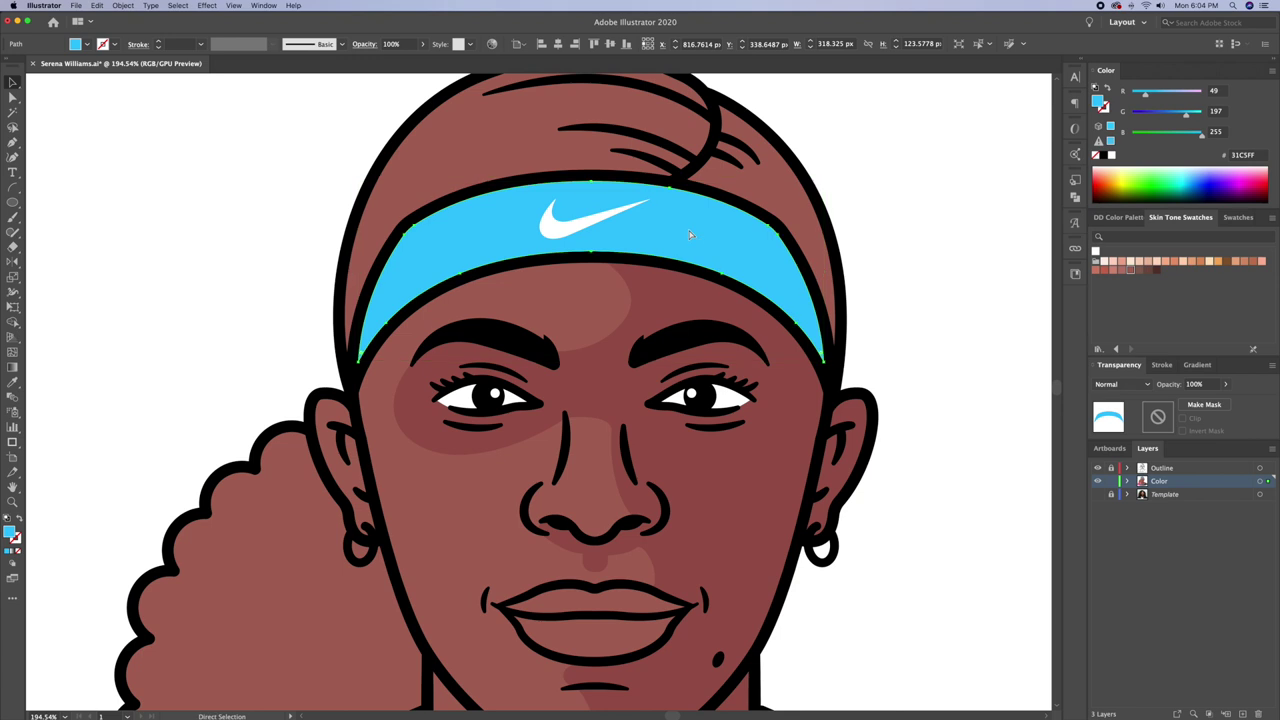
Fill the lower headband band dark blue from DD Color Palette at 30% opacity
left_click(727, 258)
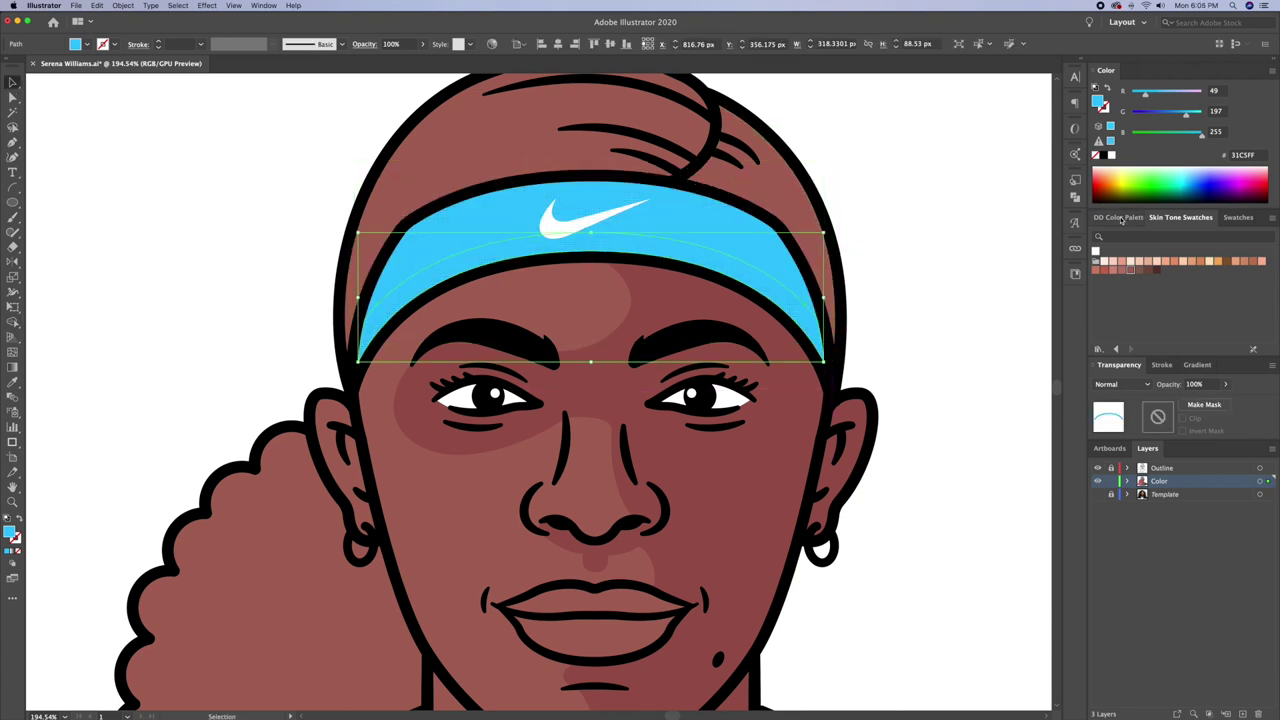
left_click(1120, 217)
left_click(1191, 259)
left_click(1200, 384)
type("30")
key("Return")
key("super+shift+a")
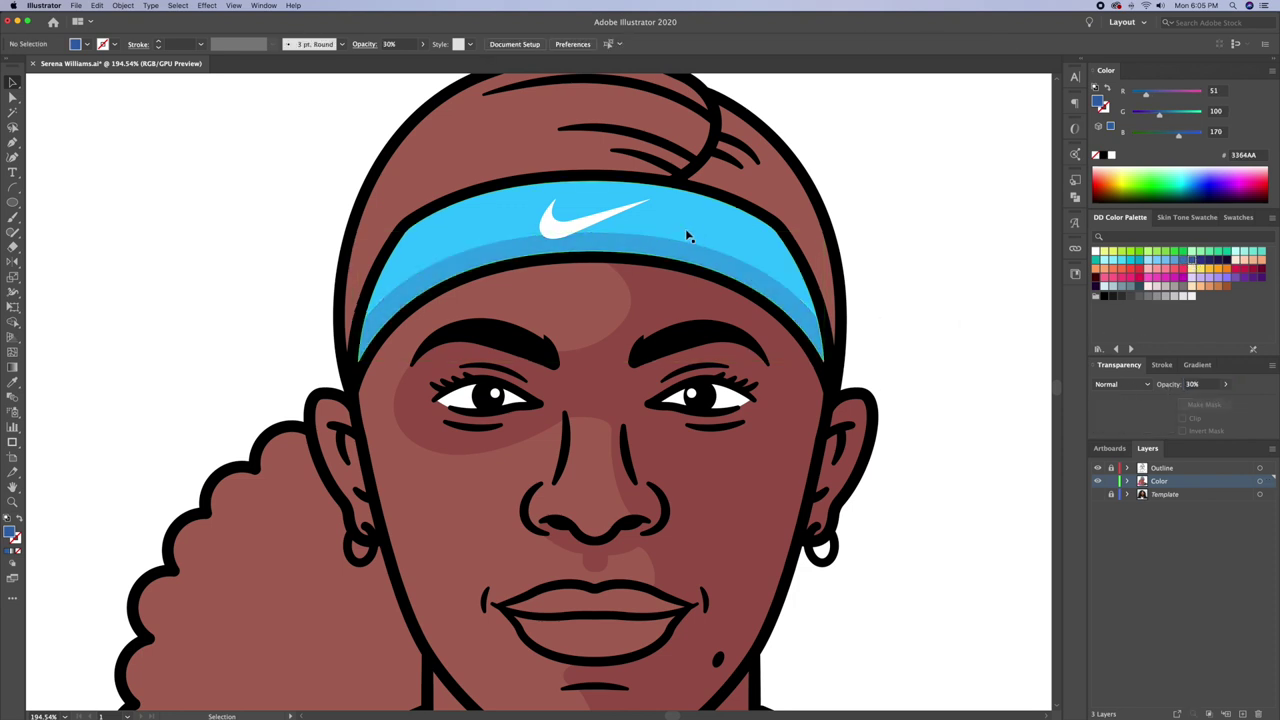
Eyedrop a white fill onto the thin top headband strip
left_click(703, 229)
left_click(661, 196)
key("i")
left_click(940, 260)
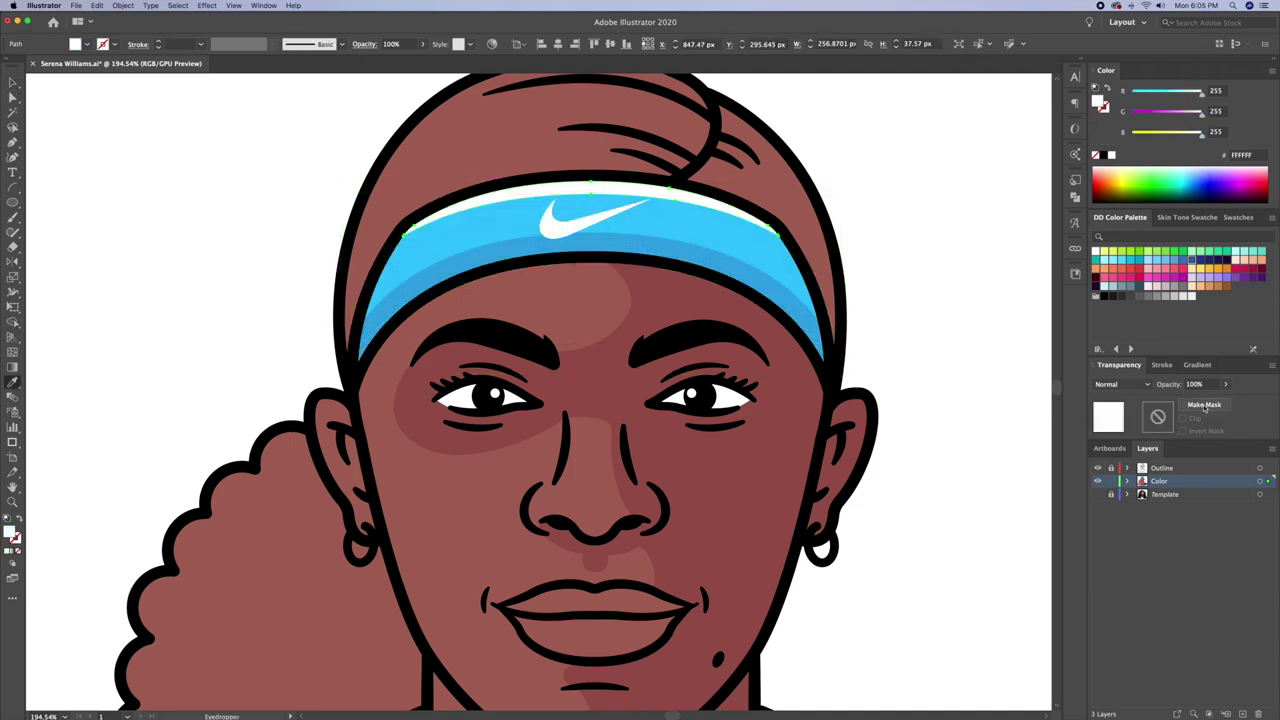
key("super+shift+a")
key("z")
key("super+0")
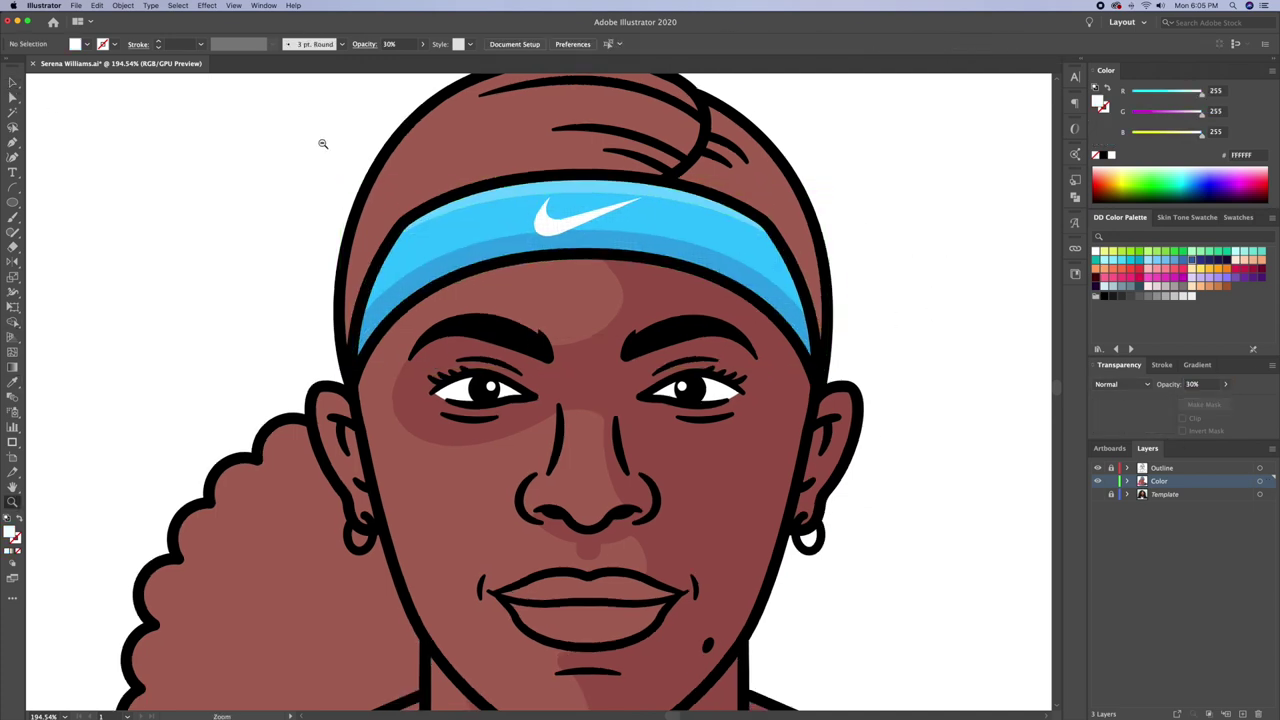
left_click(483, 379)
Place a copy of the hair shape up-left and give it a darker fill
key("v")
left_click_drag(500, 351, 566, 392)
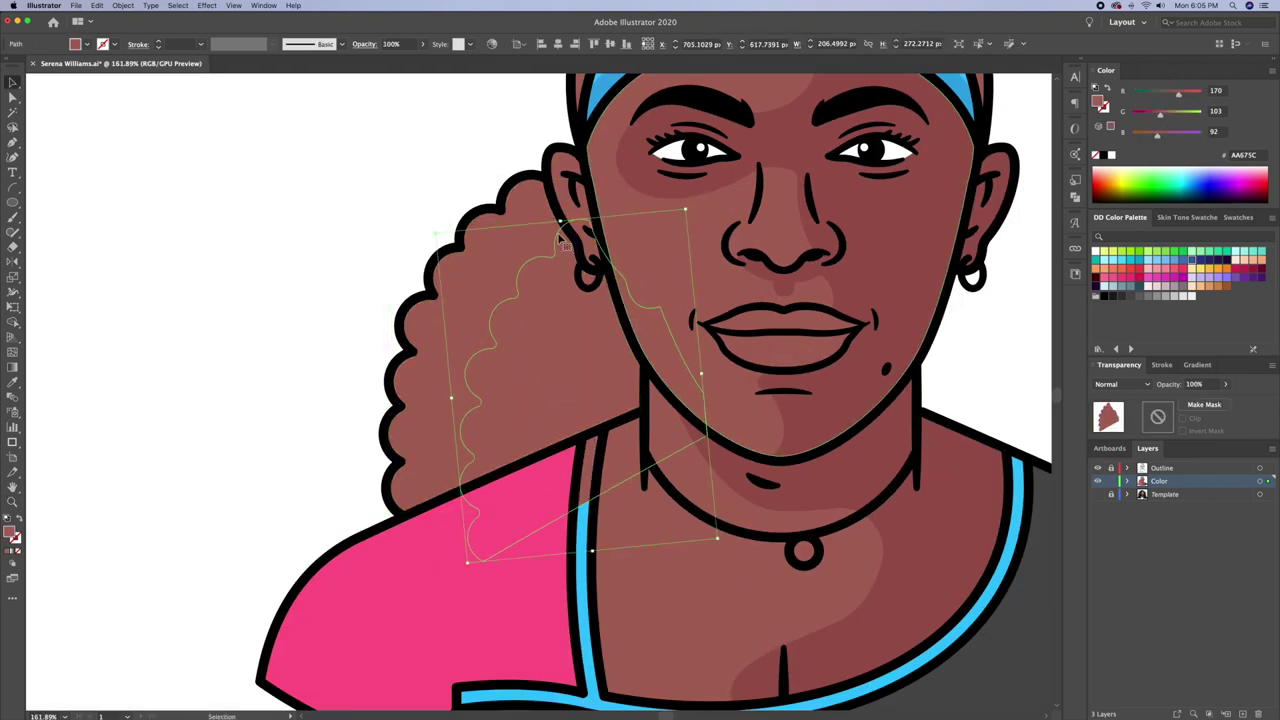
left_click_drag(708, 218, 645, 179)
left_click(1197, 218)
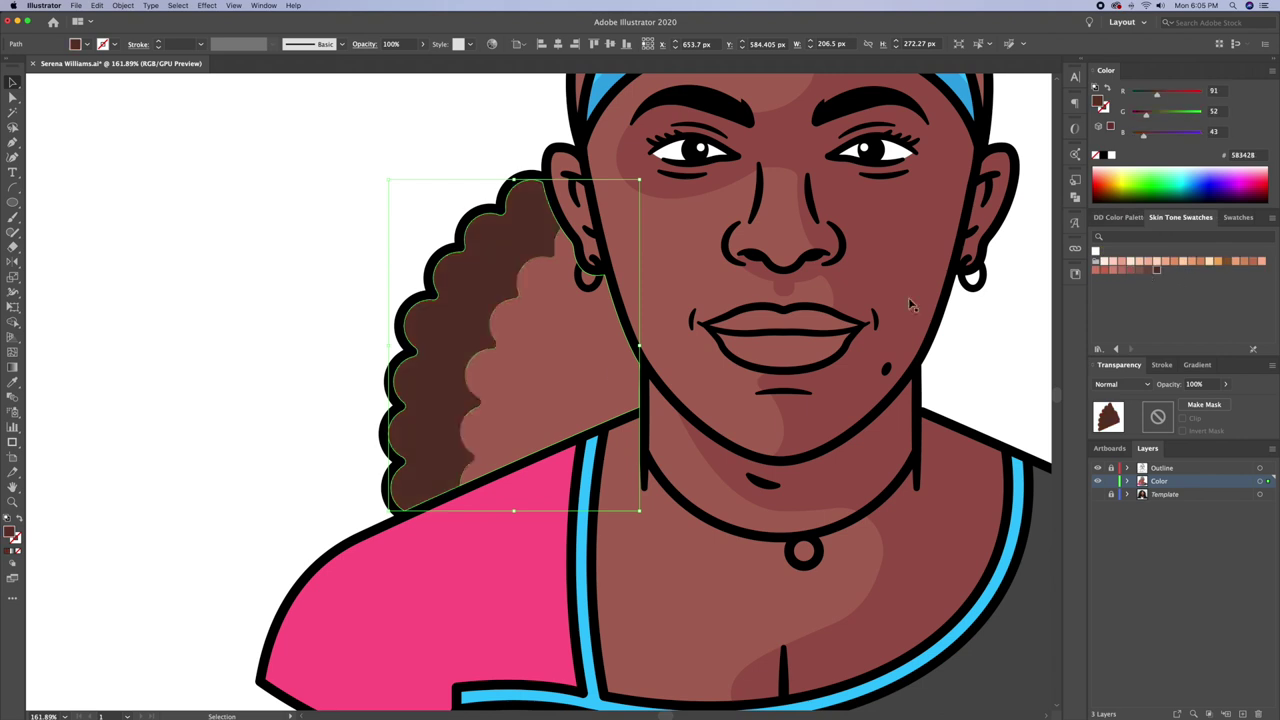
key("i")
key("Return")
key("v")
Set the orange edge strand of the hair to 50% opacity
left_click(457, 286)
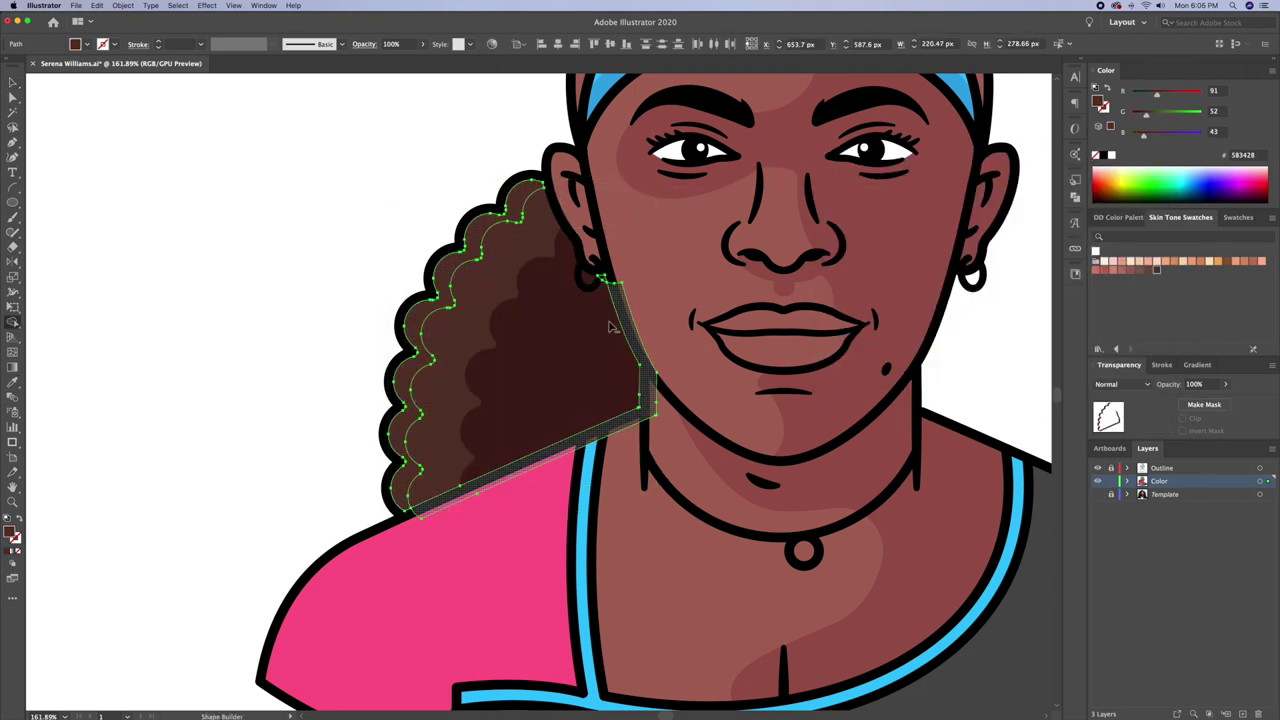
left_click(444, 277)
type("50")
key("Return")
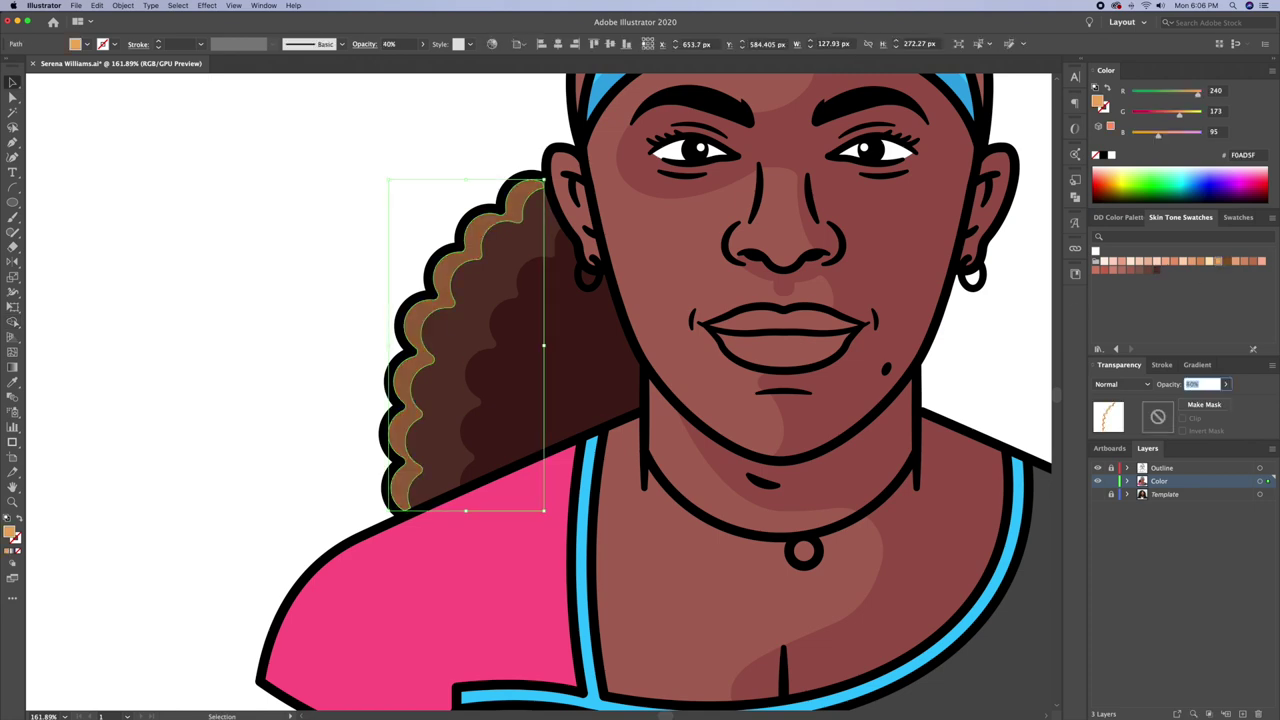
key("ctrl+0")
Eyedrop a dark brown fill onto the top hair shape
left_click(695, 203)
key("i")
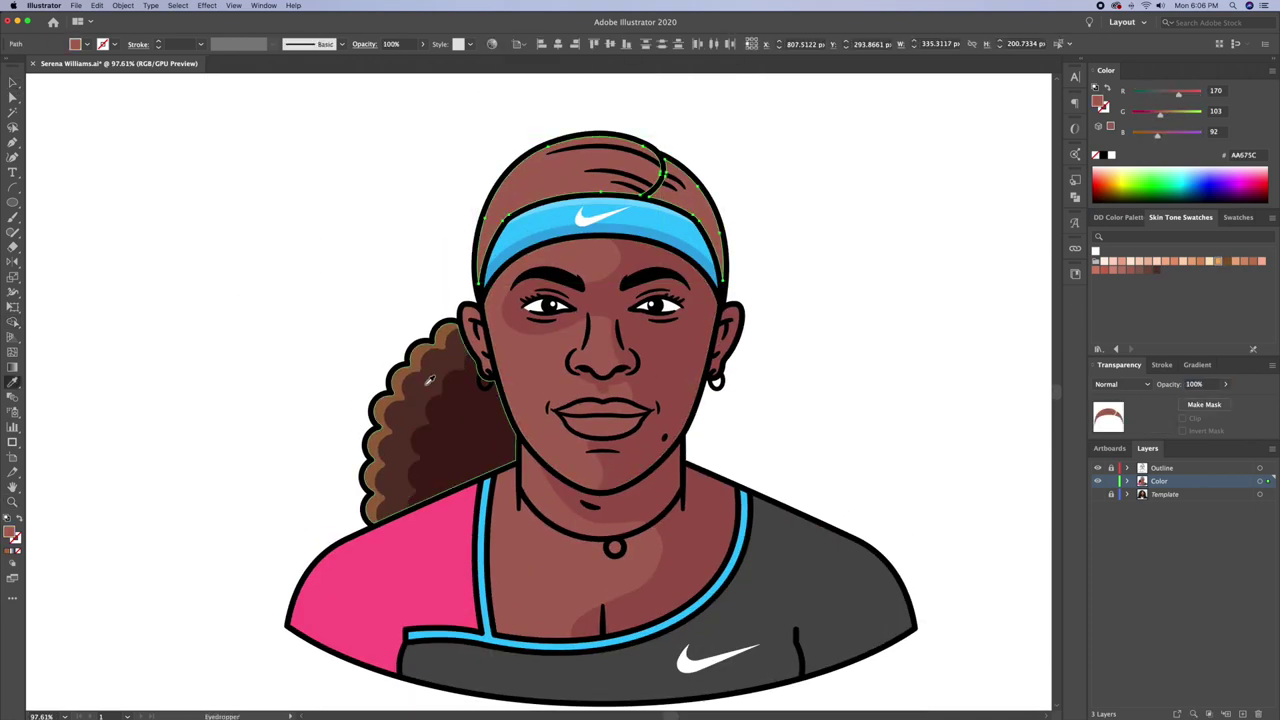
left_click(430, 420)
scroll(617, 210, "up", 3)
Give the hair crescent a translucent light-brown F0AD5F fill
left_click(620, 212)
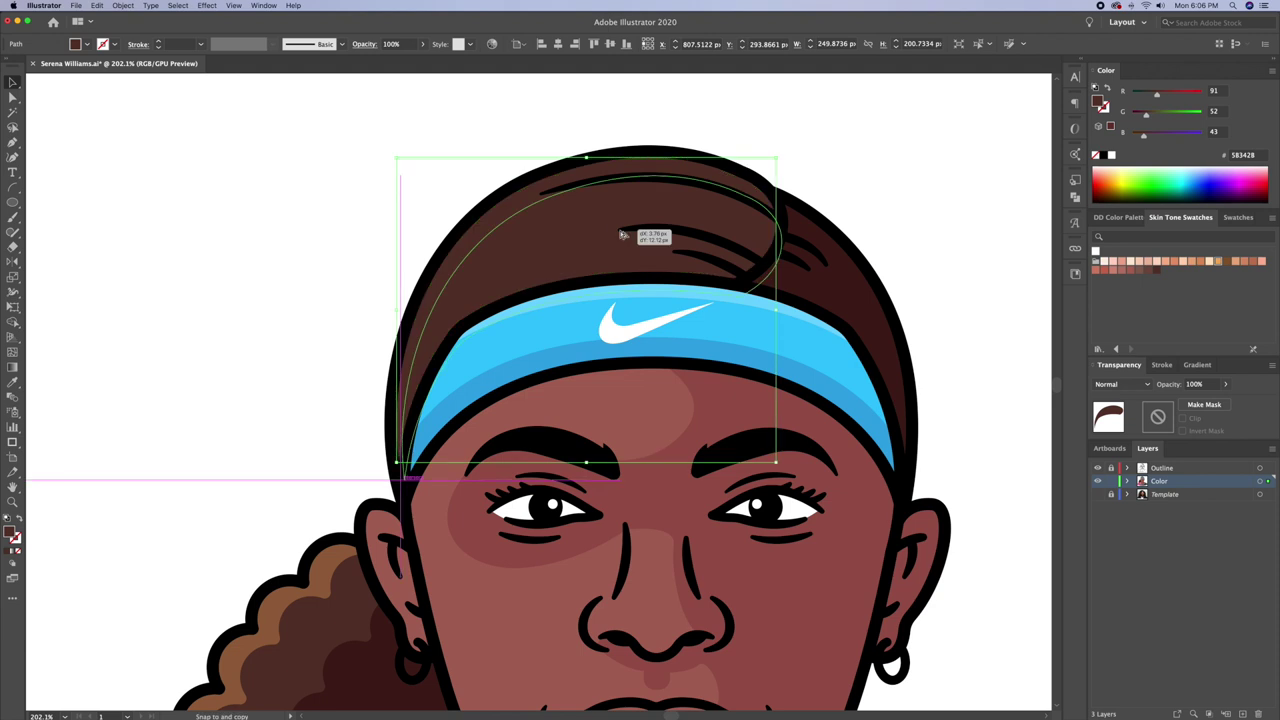
left_click(865, 320)
key("shift+m")
key("i")
left_click(280, 600)
scroll(363, 177, "down", 5)
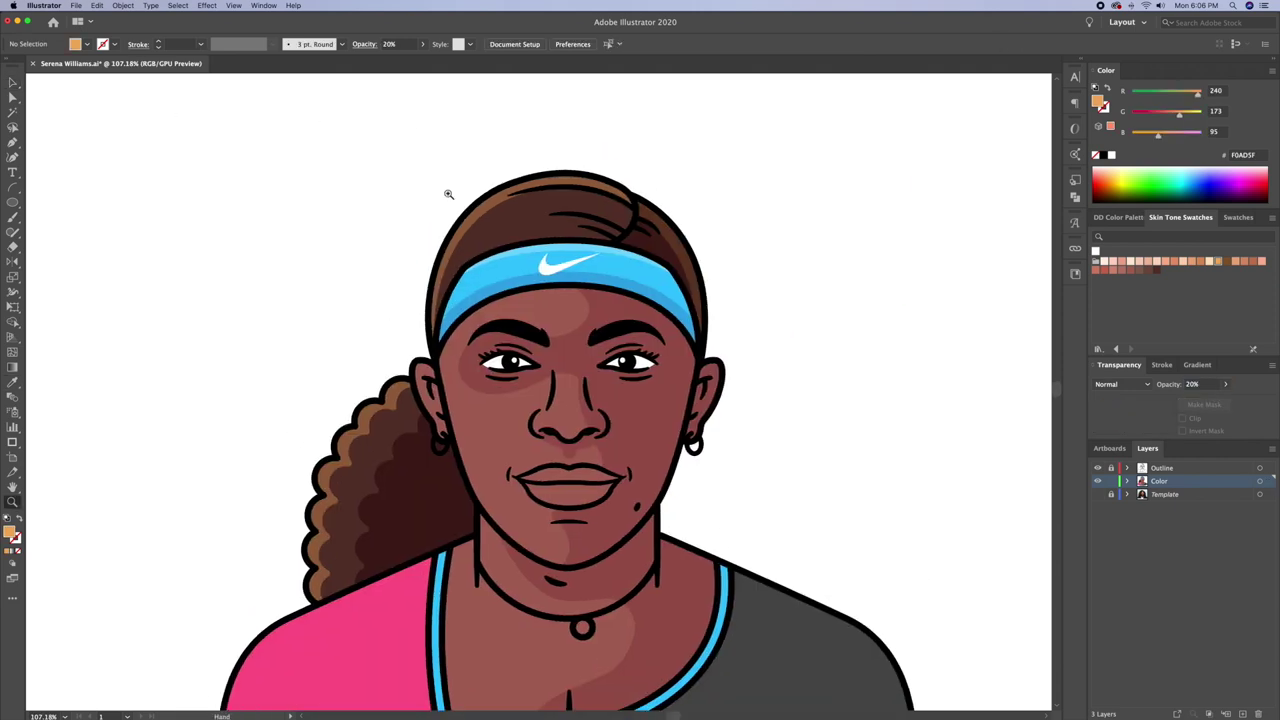
scroll(589, 206, "up", 3)
scroll(866, 302, "up", 3)
Pen-draw an extra curved hair strand shape across the crown
left_click_drag(772, 310, 803, 287)
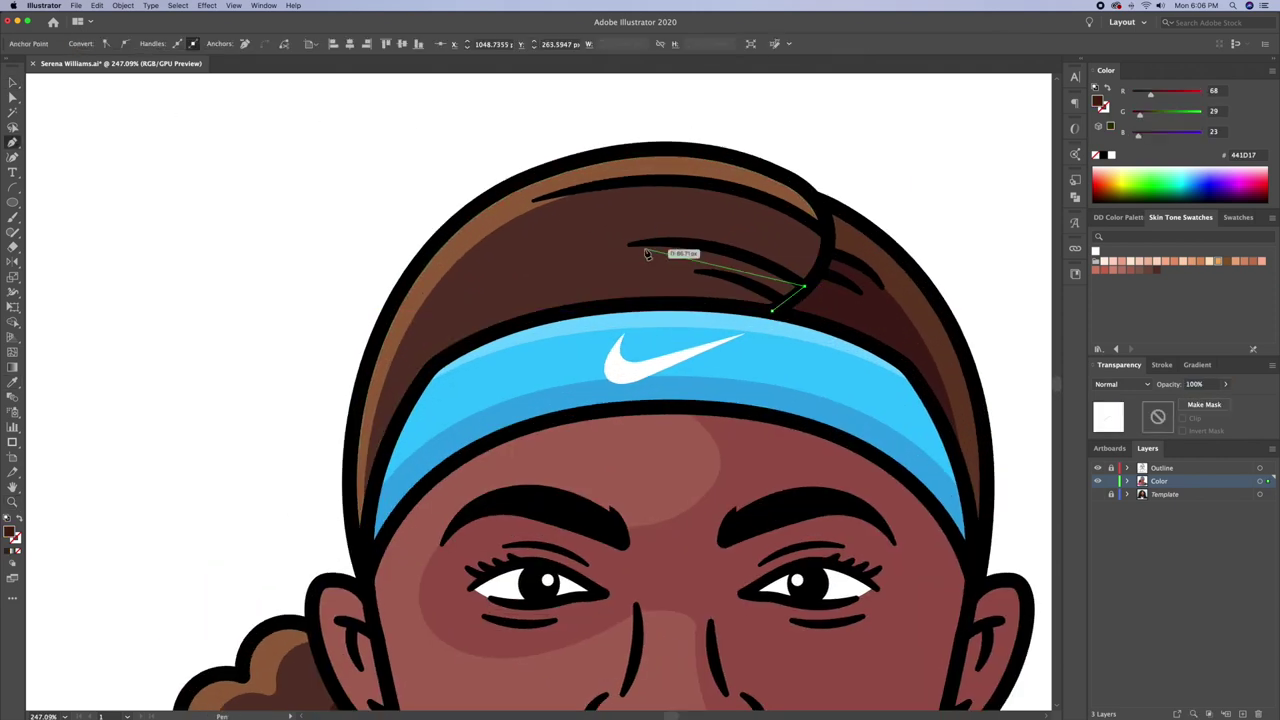
left_click_drag(469, 281, 452, 278)
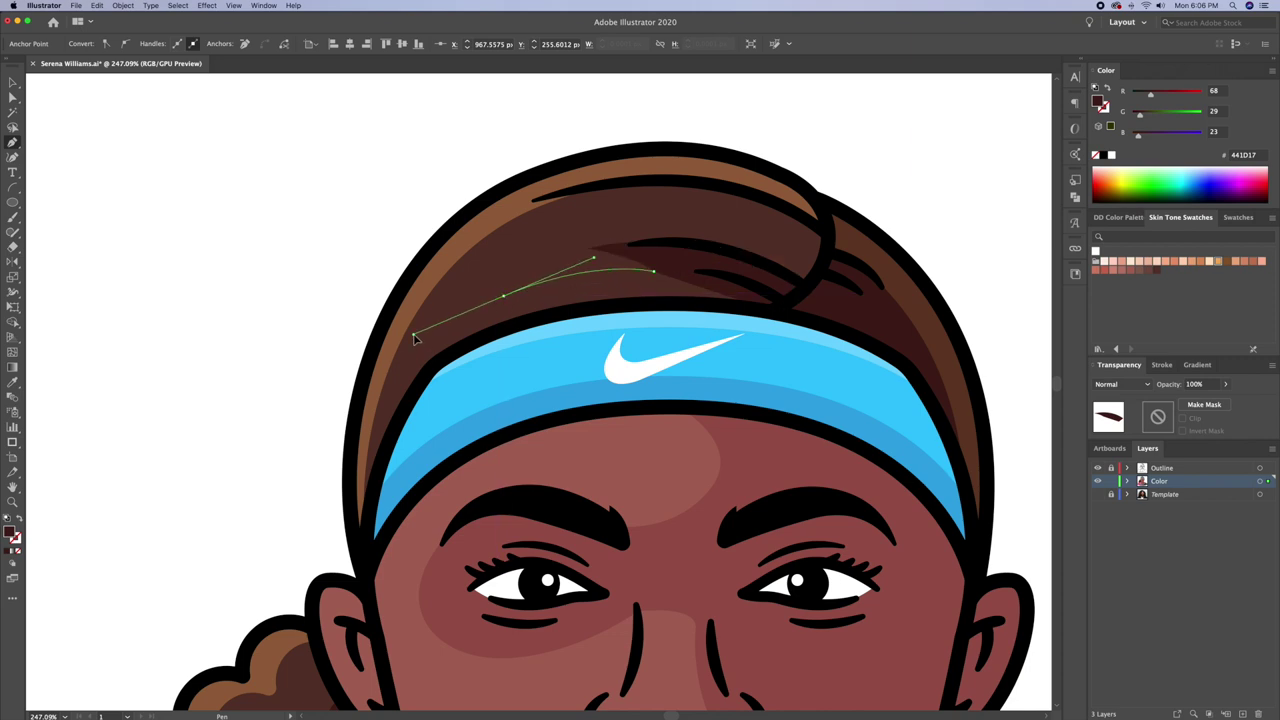
left_click(760, 232, "super")
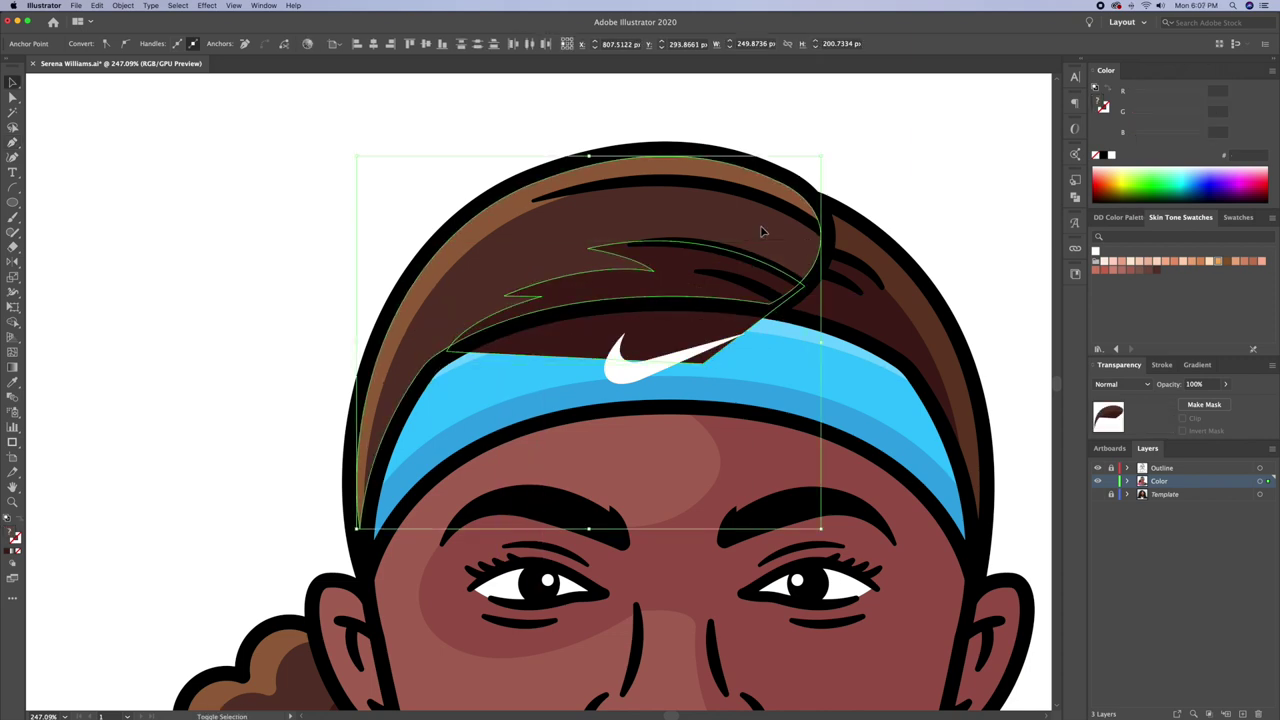
key("super+shift+a")
key("z")
left_click_drag(960, 171, 643, 163)
scroll(656, 250, "up", 3)
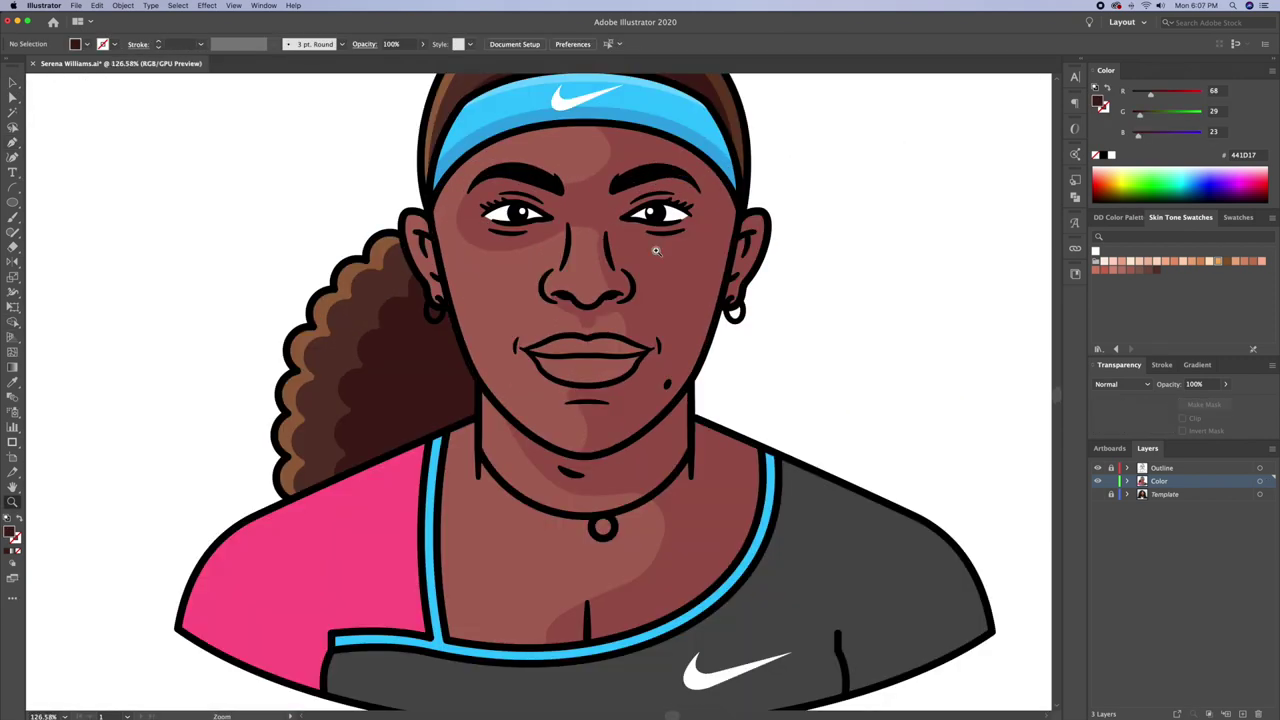
scroll(656, 250, "up", 3)
key("i")
left_click(414, 334)
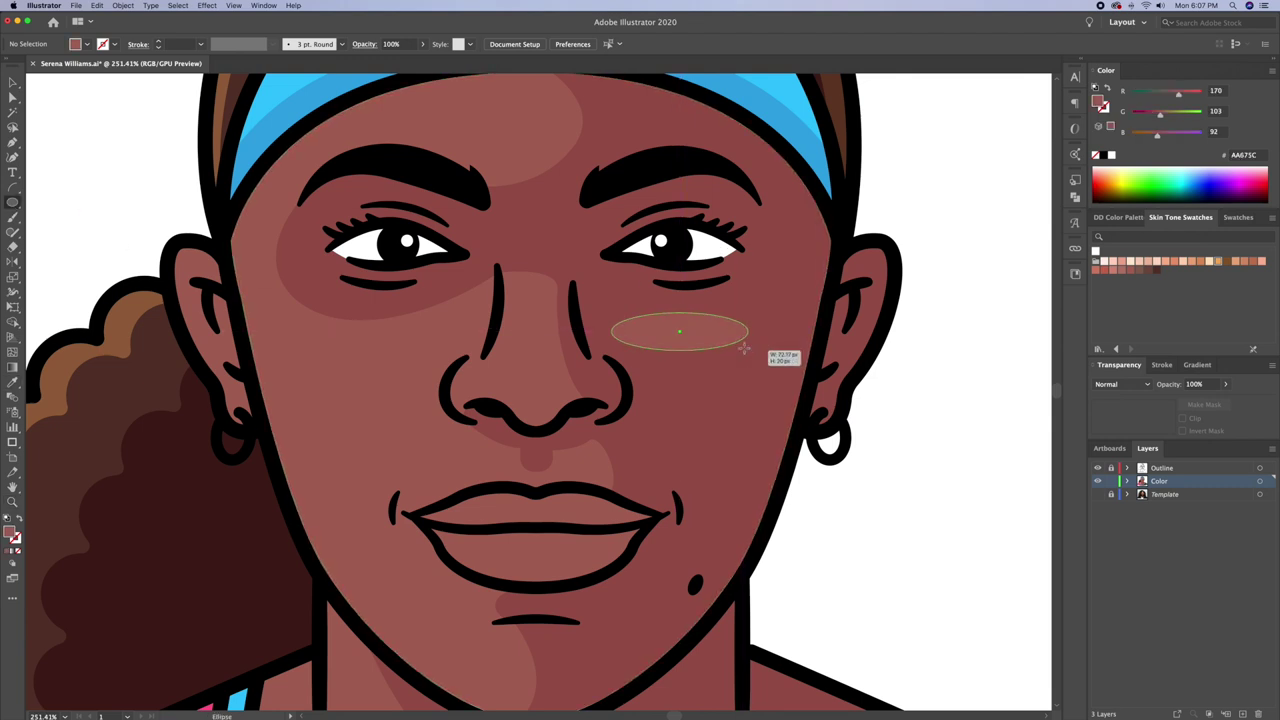
Add an arc-warped, expanded ellipse highlight on the right cheek below the eye
left_click_drag(744, 347, 760, 346)
left_click(207, 5)
left_click(360, 150)
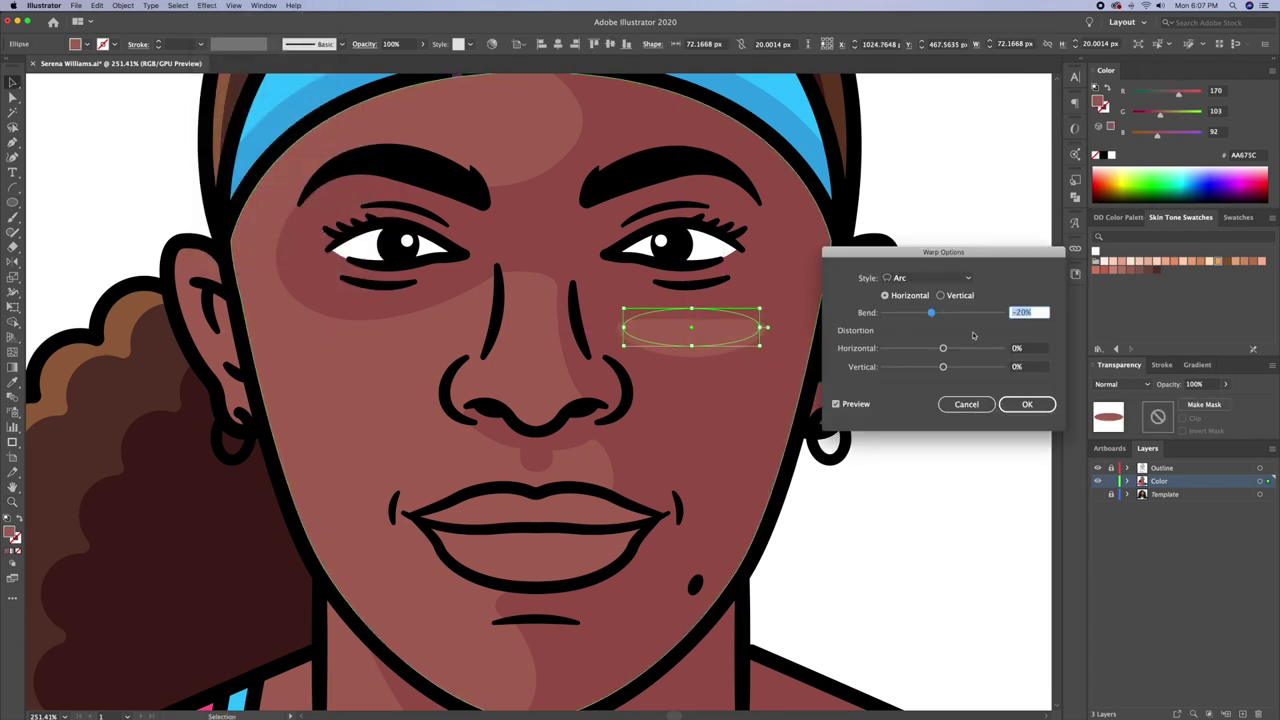
left_click(1026, 404)
left_click(123, 5)
left_click(150, 125)
left_click_drag(767, 327, 757, 328)
key("ctrl+shift+a")
Pen-draw the upper lip shape
scroll(801, 351, "down", 1)
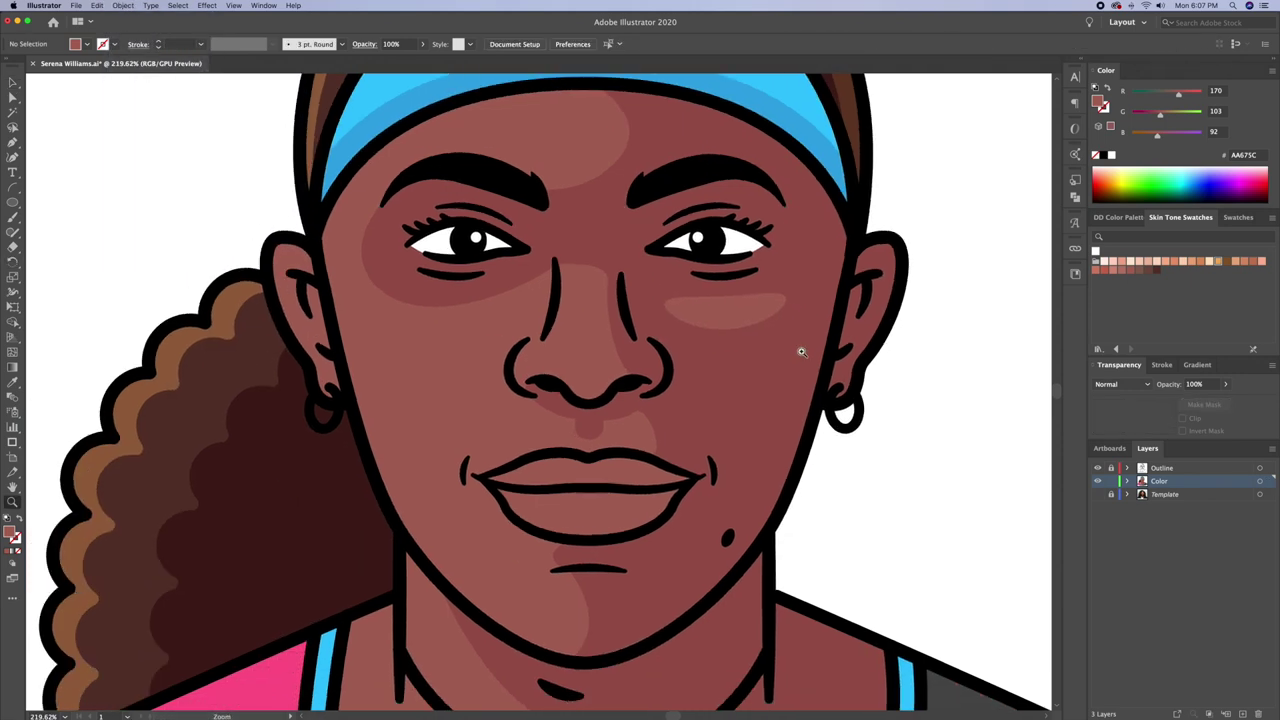
scroll(708, 397, "up", 5)
scroll(708, 397, "up", 2)
key("p")
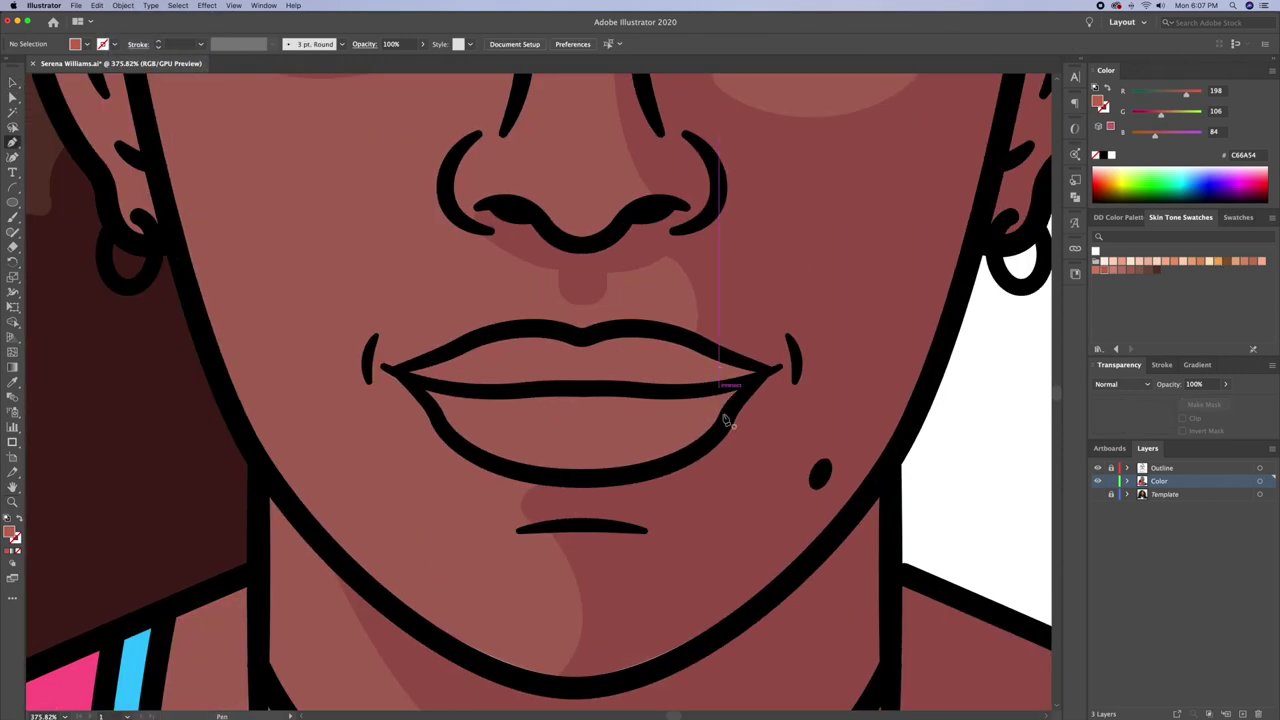
left_click(760, 368)
left_click_drag(651, 331, 586, 342)
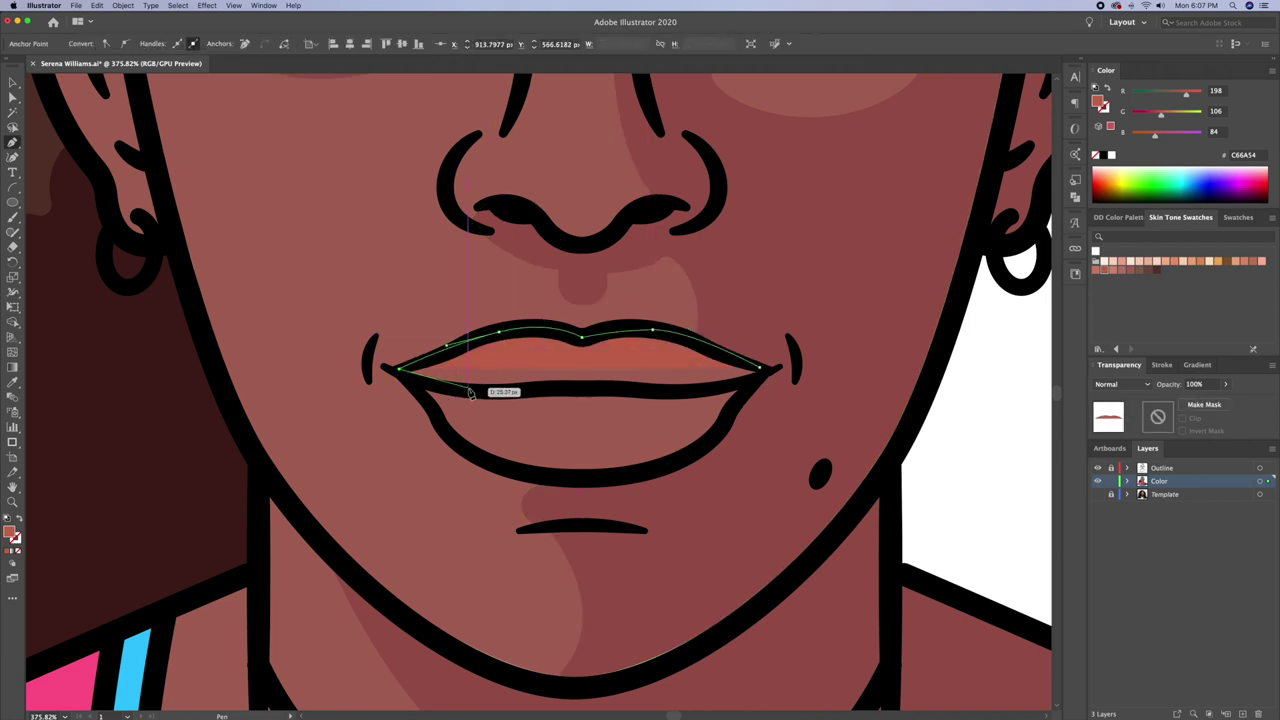
left_click(760, 368)
key("ctrl+shift+a")
Pen-draw the lower lip outline from corner to corner
left_click(410, 381)
left_click(458, 447)
left_click_drag(583, 480, 585, 485)
left_click_drag(713, 434, 727, 410)
left_click(763, 377)
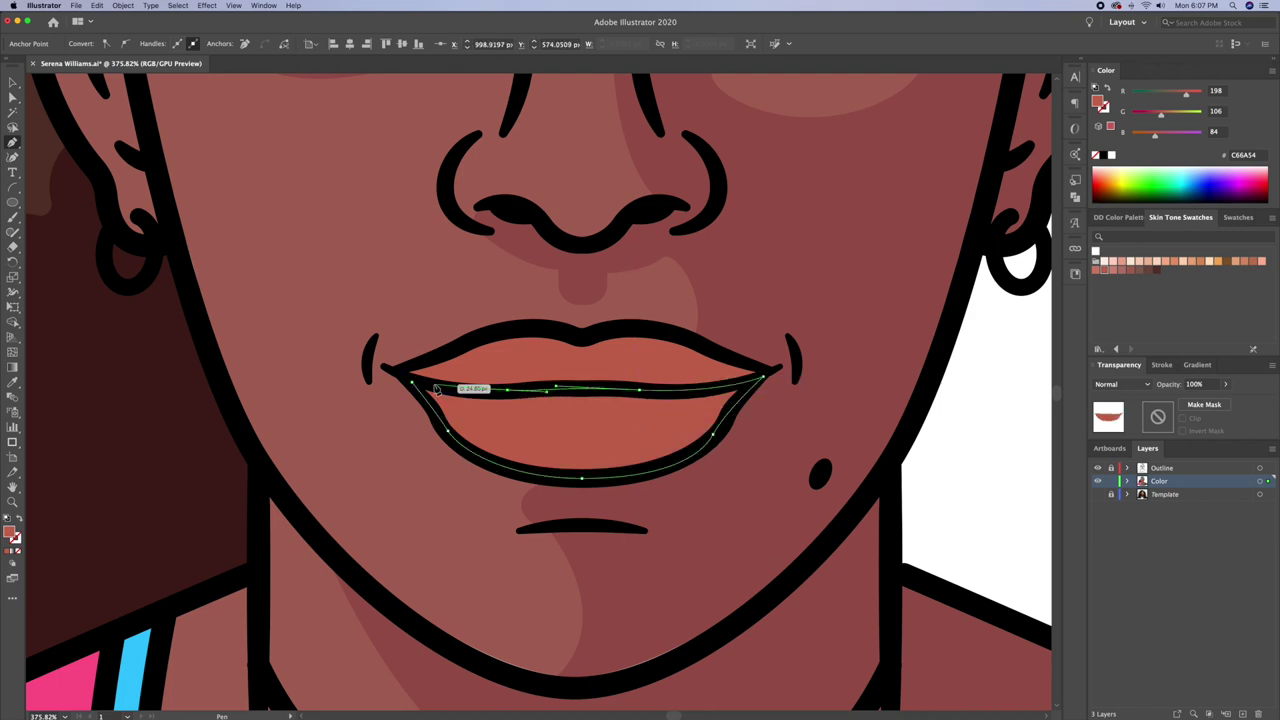
scroll(662, 382, "down", 5)
scroll(652, 422, "up", 3)
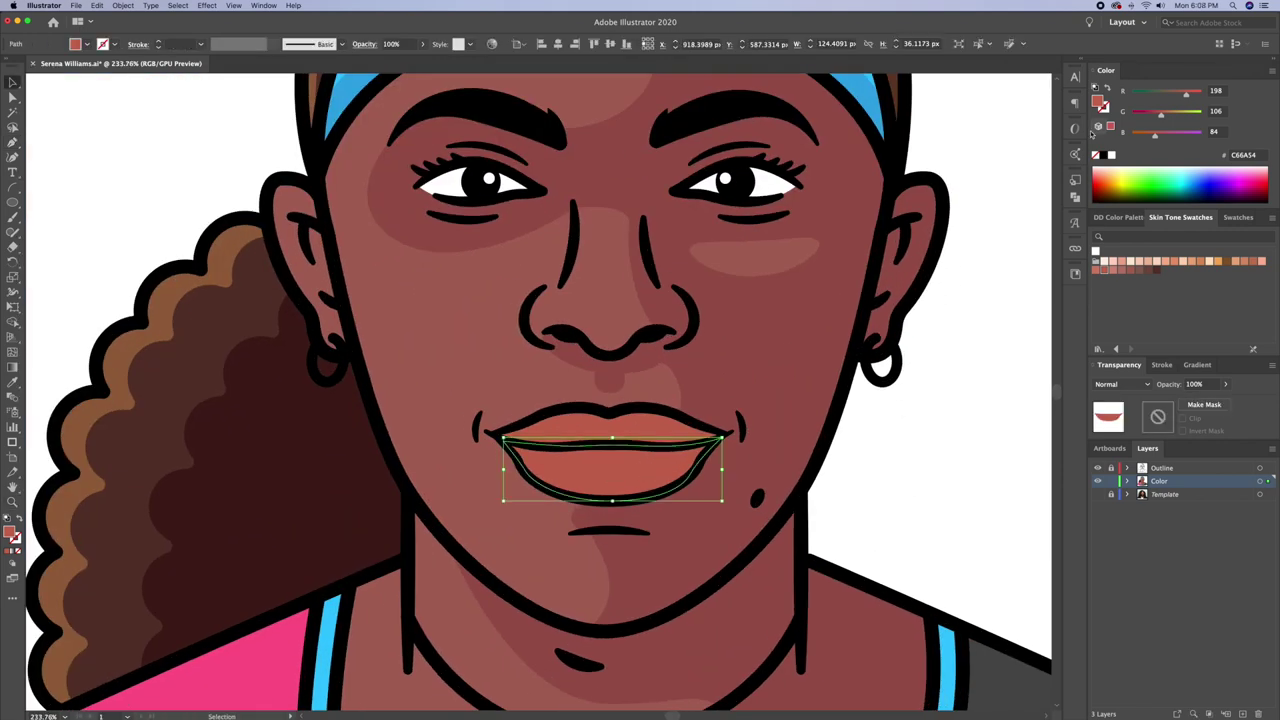
Recolour the upper lip red
left_click(652, 422)
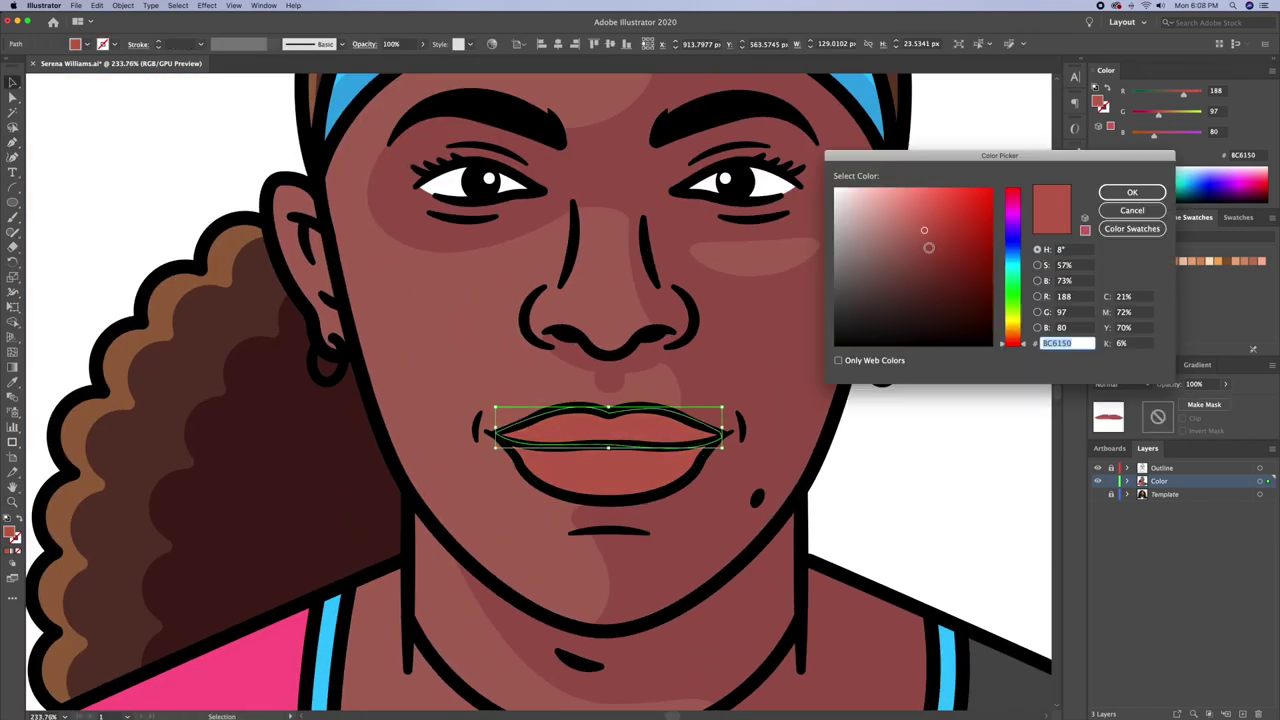
key("Return")
scroll(780, 449, "down", 3)
scroll(737, 423, "up", 6)
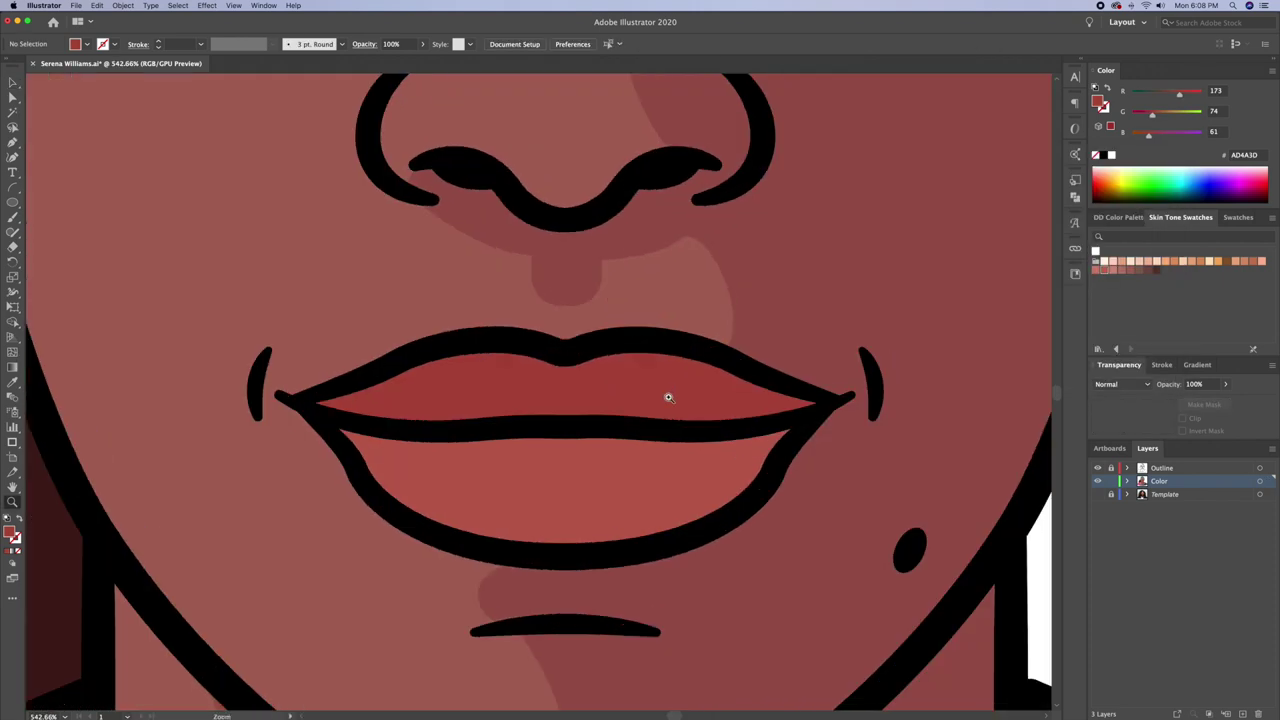
Split off the upper lip's right side with Shape Builder and fill it darker red
key("p")
left_click_drag(665, 430, 891, 457)
key("shift+m")
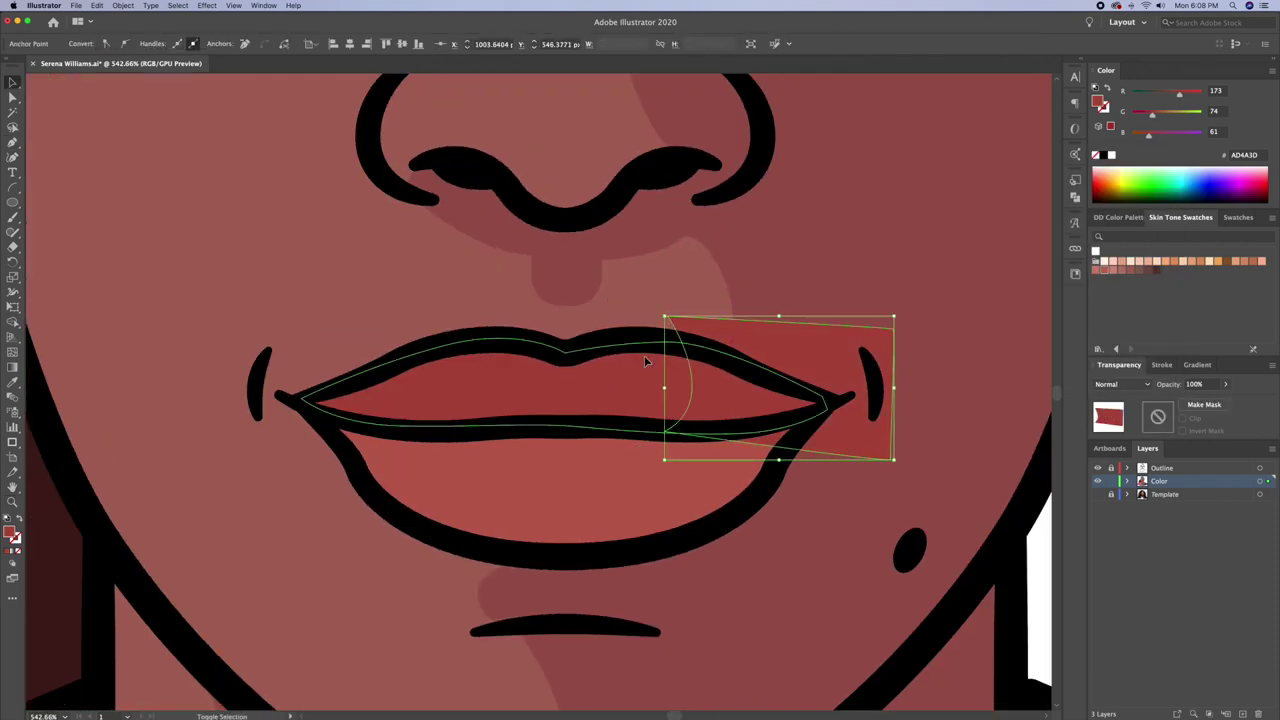
left_click(730, 375)
double_click(13, 532)
key("Return")
Split off the lower lip's right side with Shape Builder for darker shading
key("p")
left_click_drag(657, 566, 720, 497)
left_click(808, 538)
left_click(888, 441)
left_click(820, 343)
left_click(650, 430)
key("shift+m")
left_click(694, 471)
key("v")
Add an arc-warped, expanded white ellipse shine on the lower lip
left_click_drag(573, 514, 655, 521)
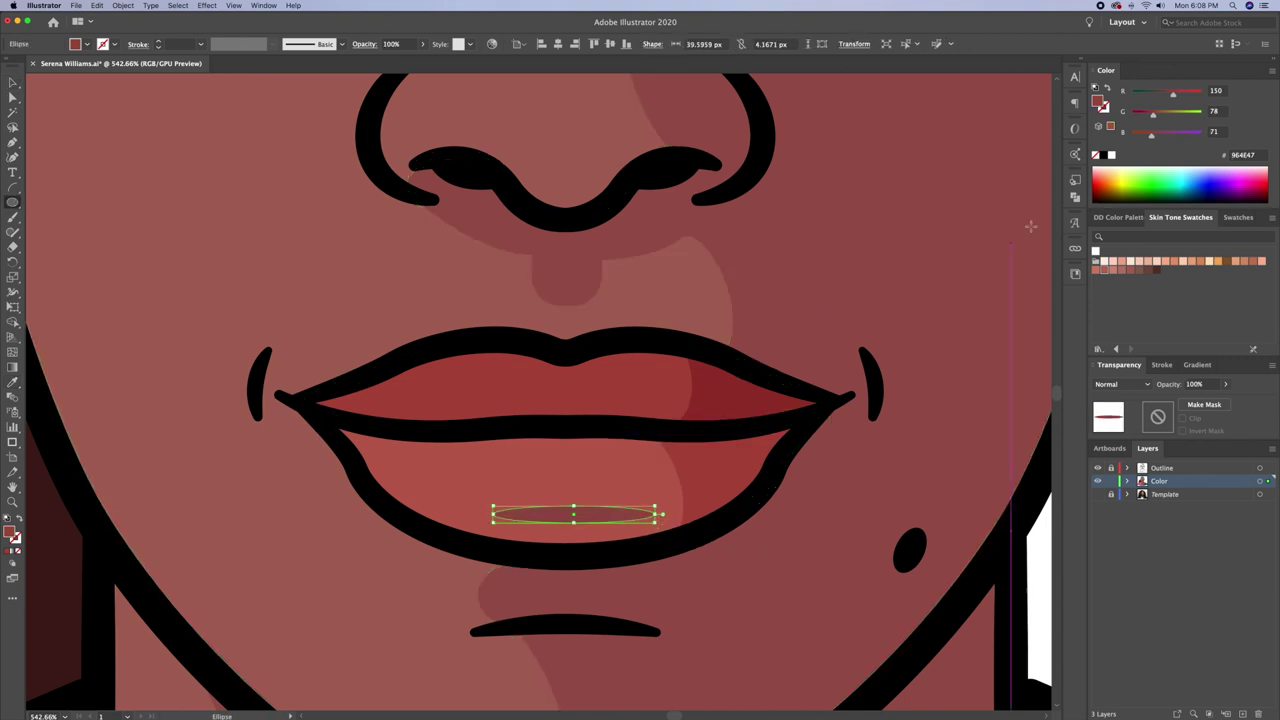
left_click(207, 5)
mouse_move(218, 153)
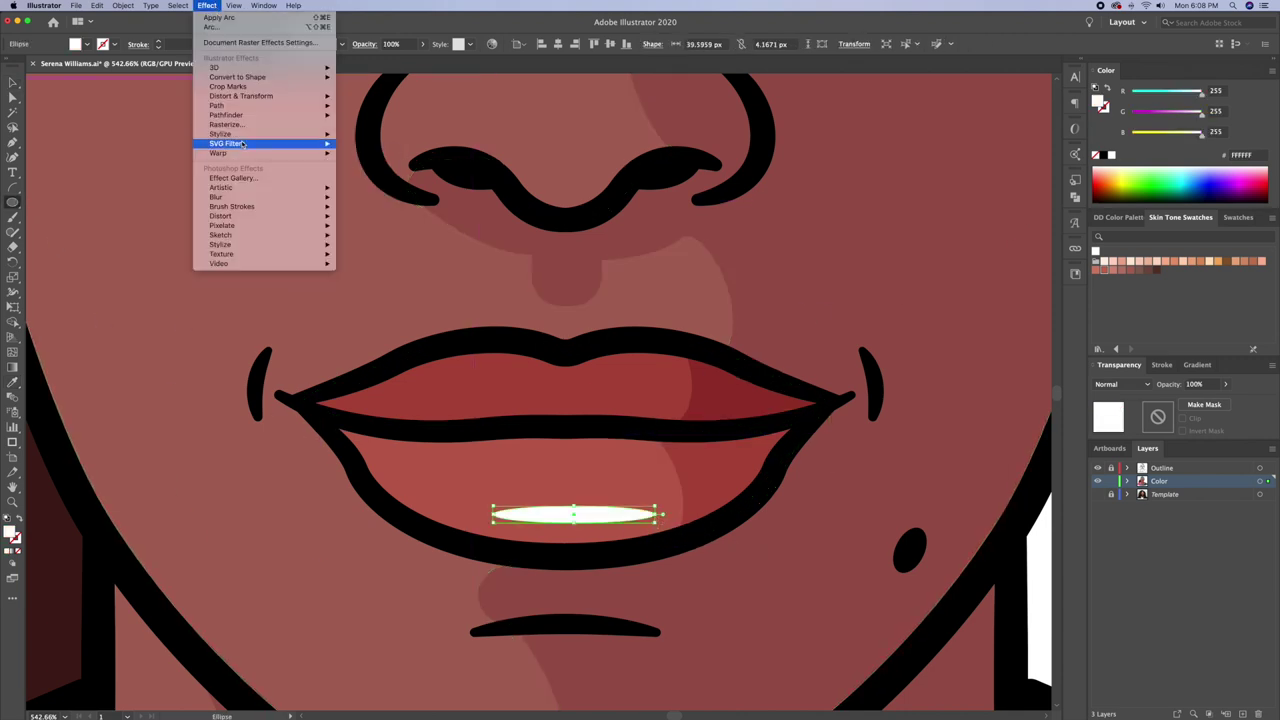
left_click(365, 142)
key("Return")
left_click(123, 5)
left_click(150, 127)
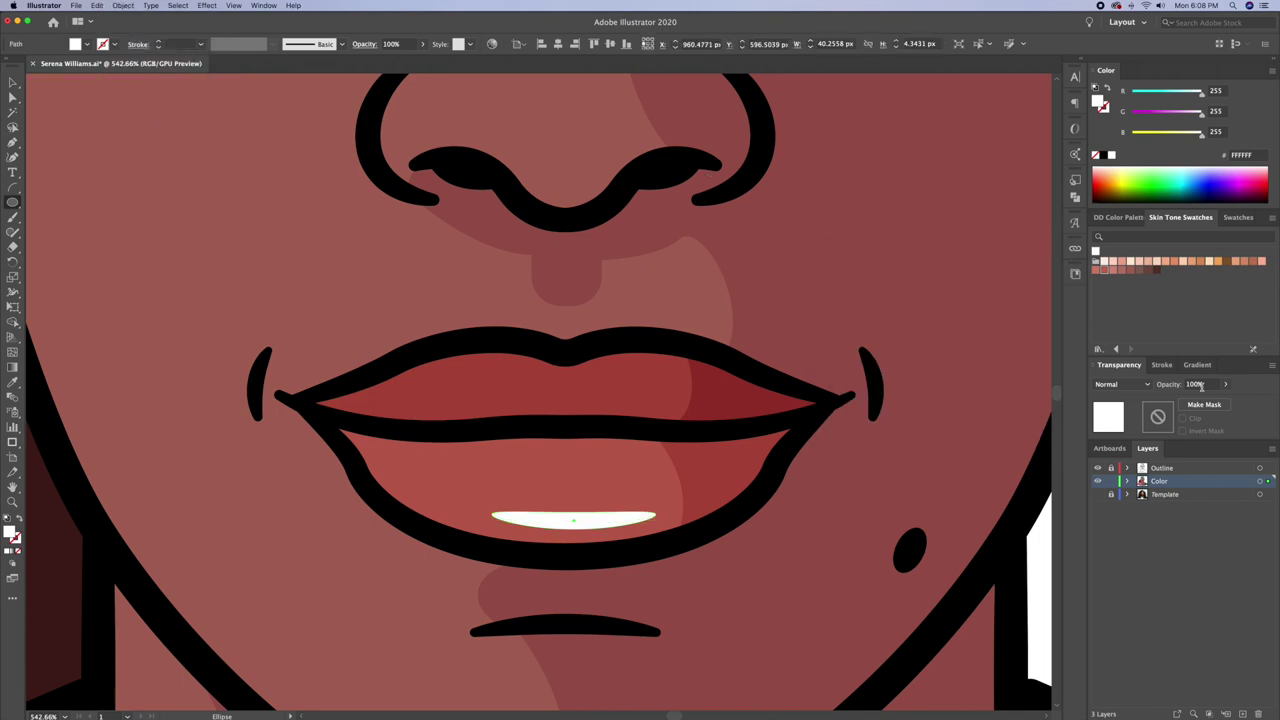
key("ctrl+shift+a")
key("ctrl+minus")
key("ctrl+minus")
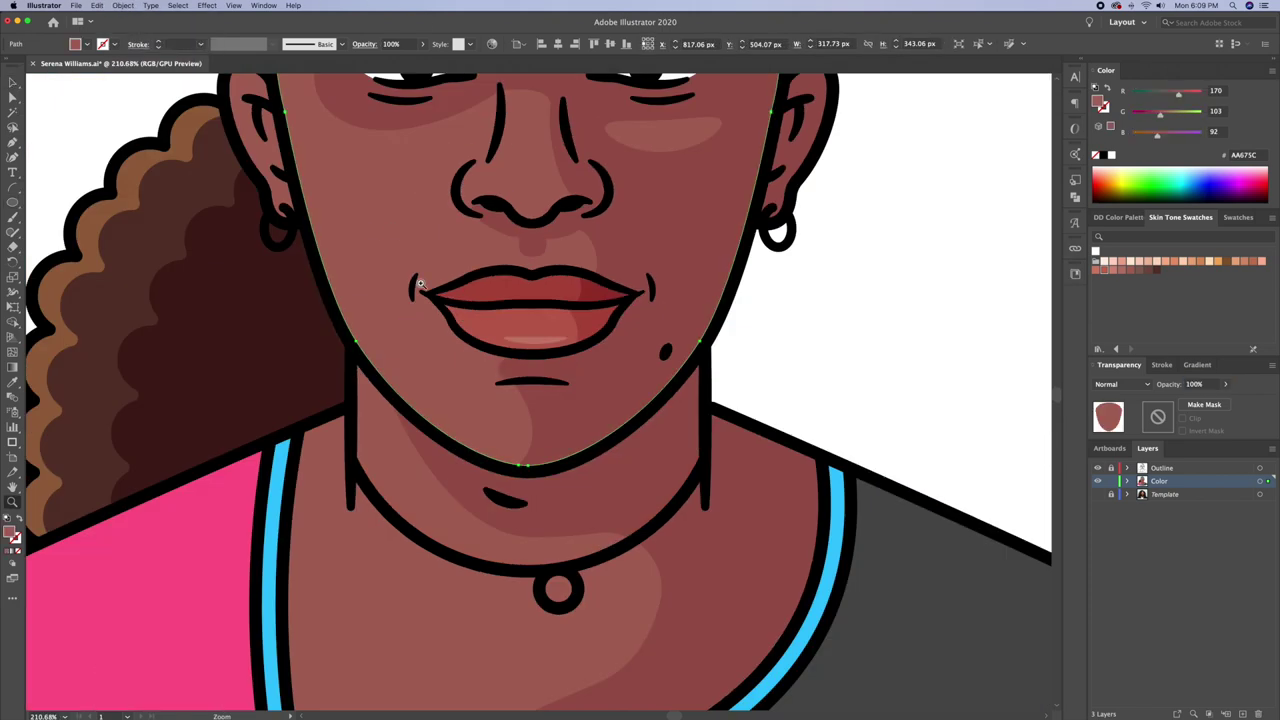
Pen-draw a curved eyelid shape over the eye
key("z")
left_click(355, 390)
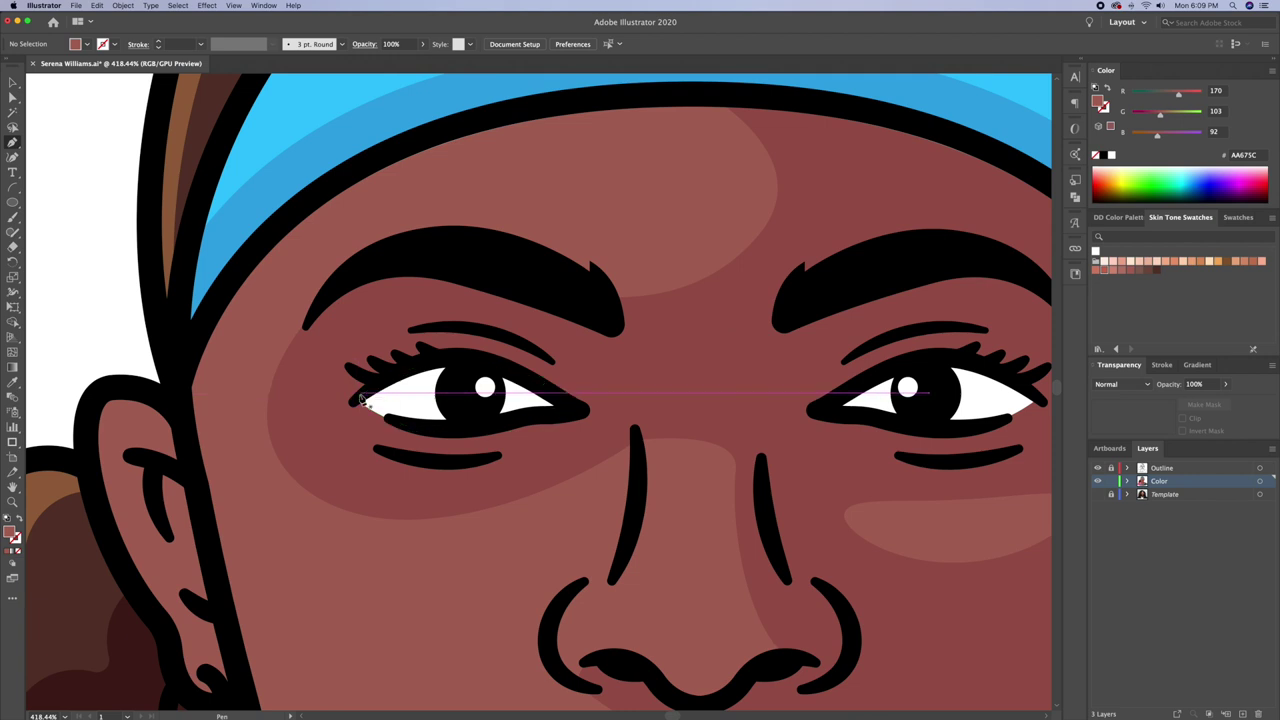
left_click(355, 400)
left_click_drag(432, 316, 502, 316)
left_click_drag(585, 408, 487, 368)
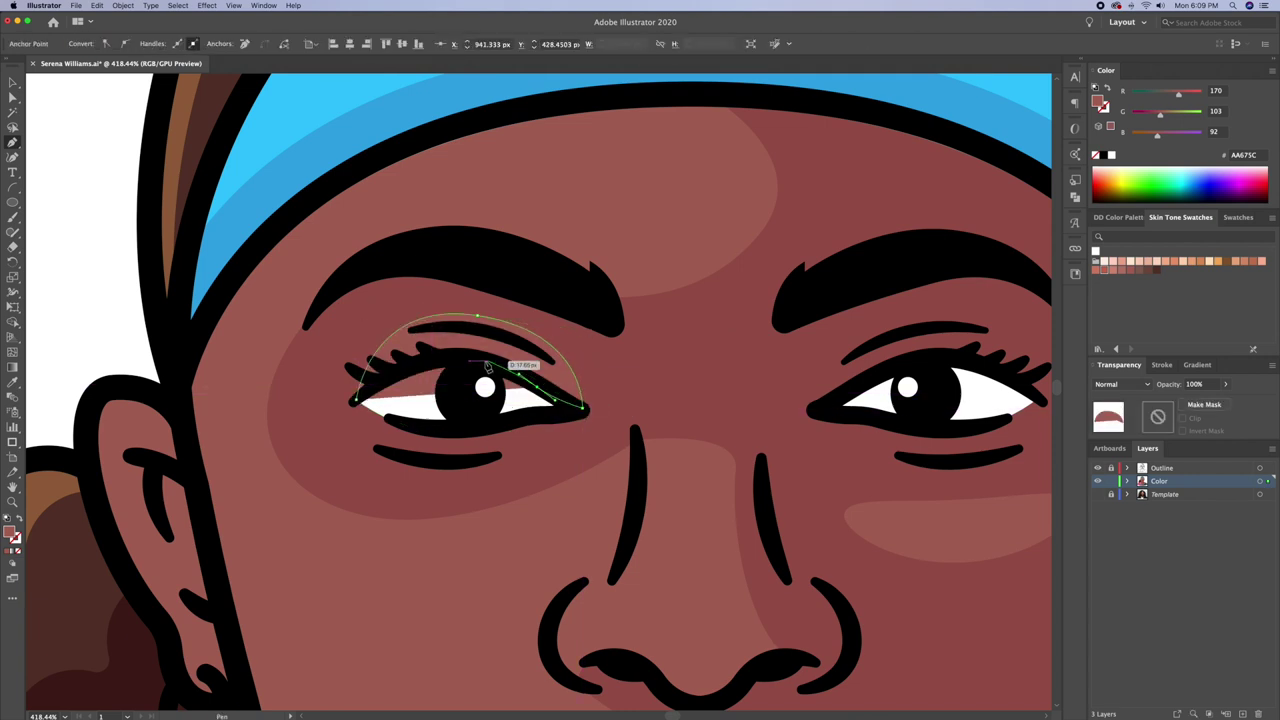
key("v")
key("ctrl+minus")
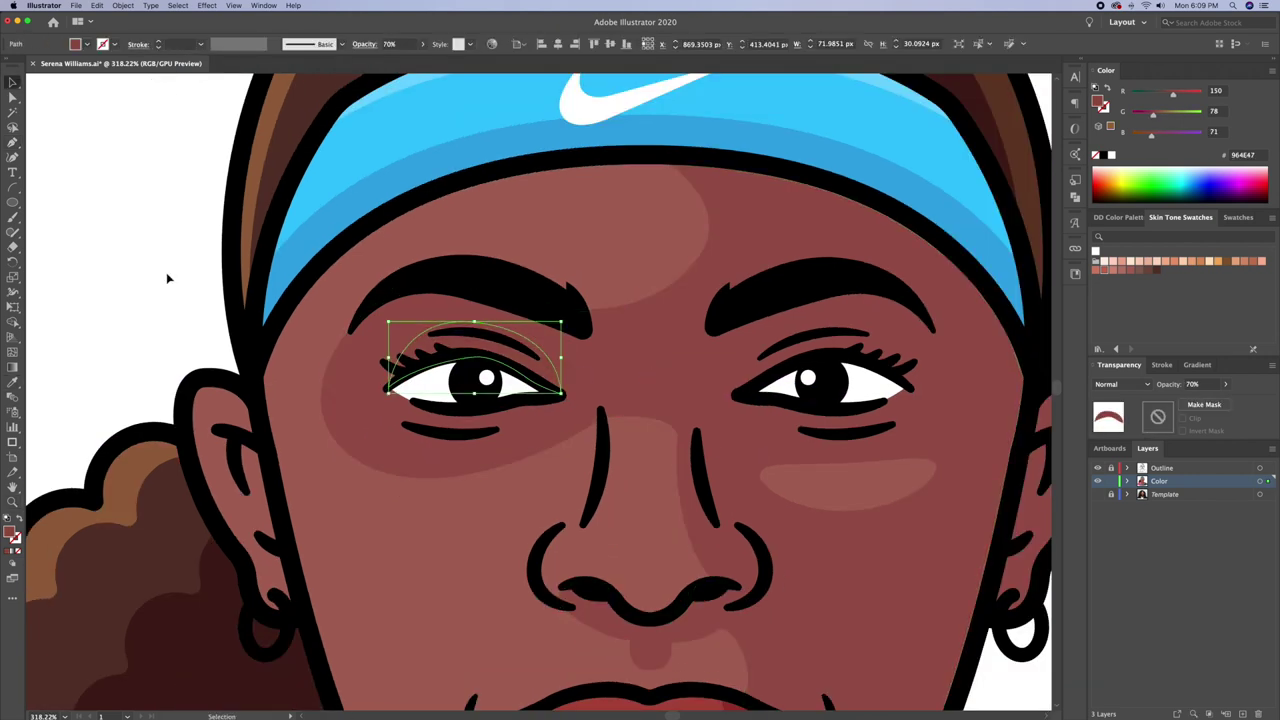
Give the eyelid 70% opacity and a darker fill; eyedrop light grey into the pendant centre
left_click(1203, 384)
type("80")
type("0")
left_click(1225, 384)
left_click(118, 251)
left_click(548, 375)
double_click(1099, 101)
left_click(1134, 191)
key("i")
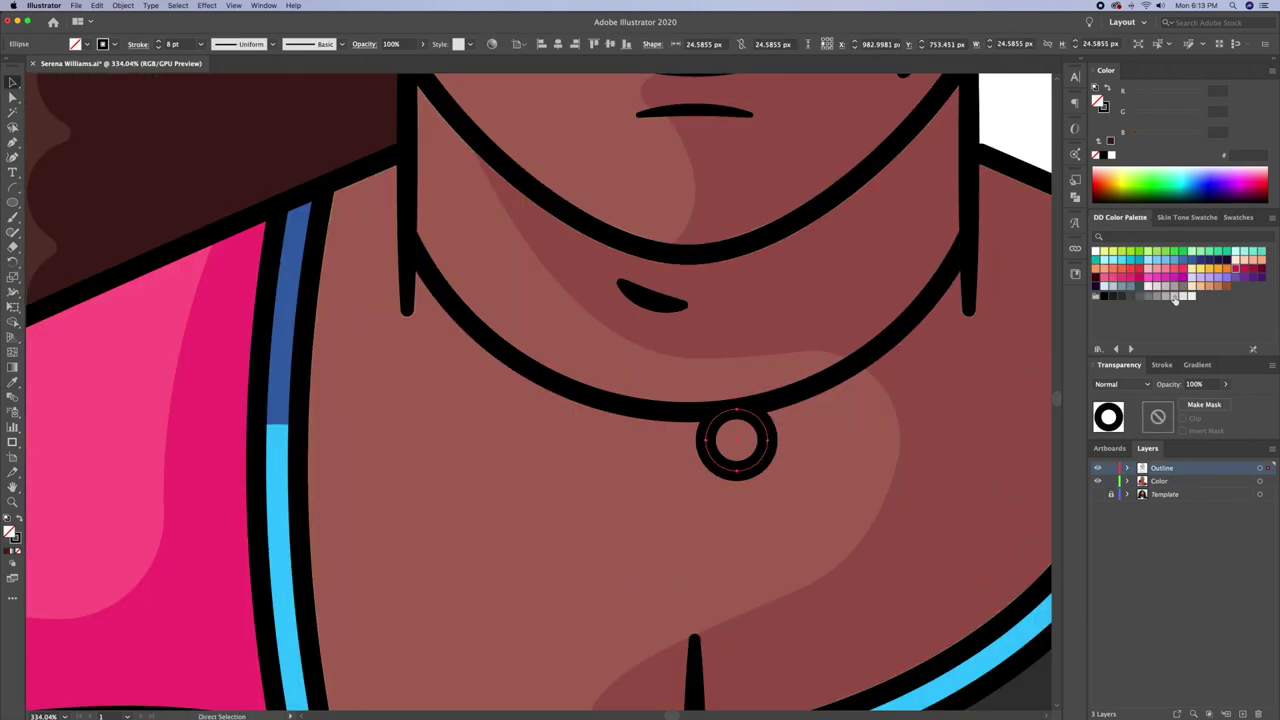
left_click(1175, 298)
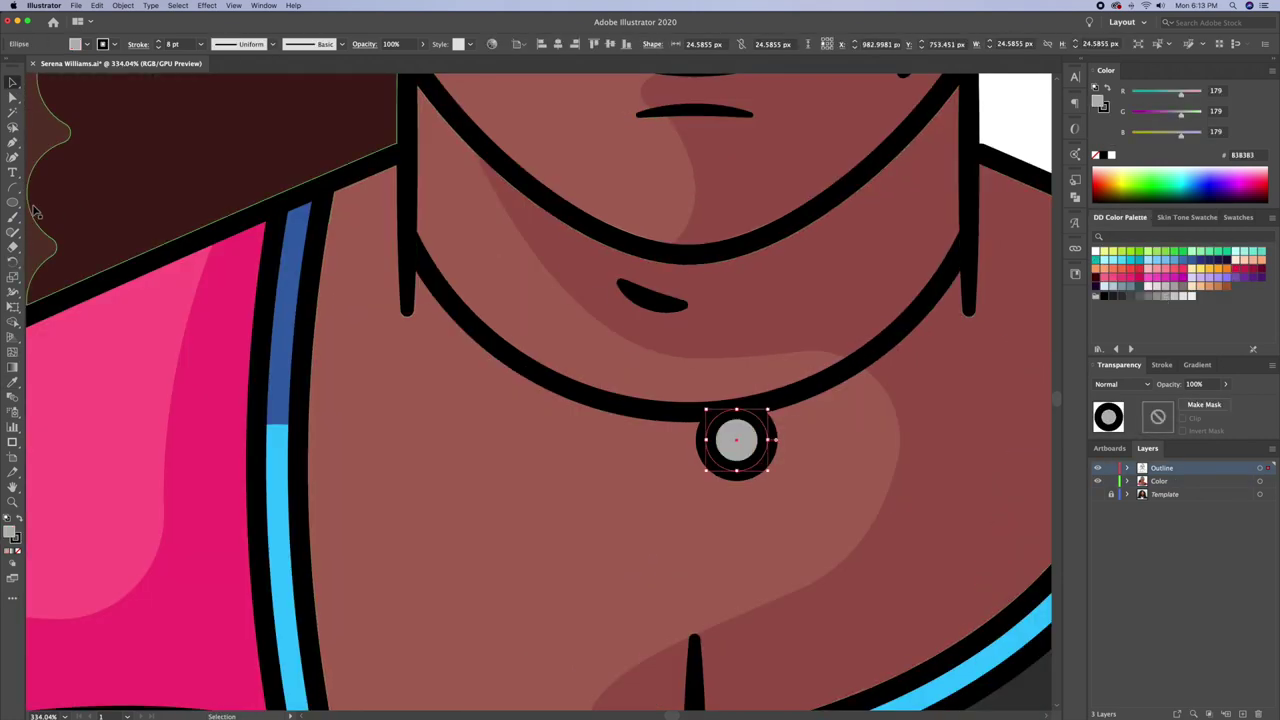
Bring the light grey (B3B3B3) pendant into view and deselect it to finish the portrait
left_click_drag(1023, 184, 853, 200)
key("v")
key("x")
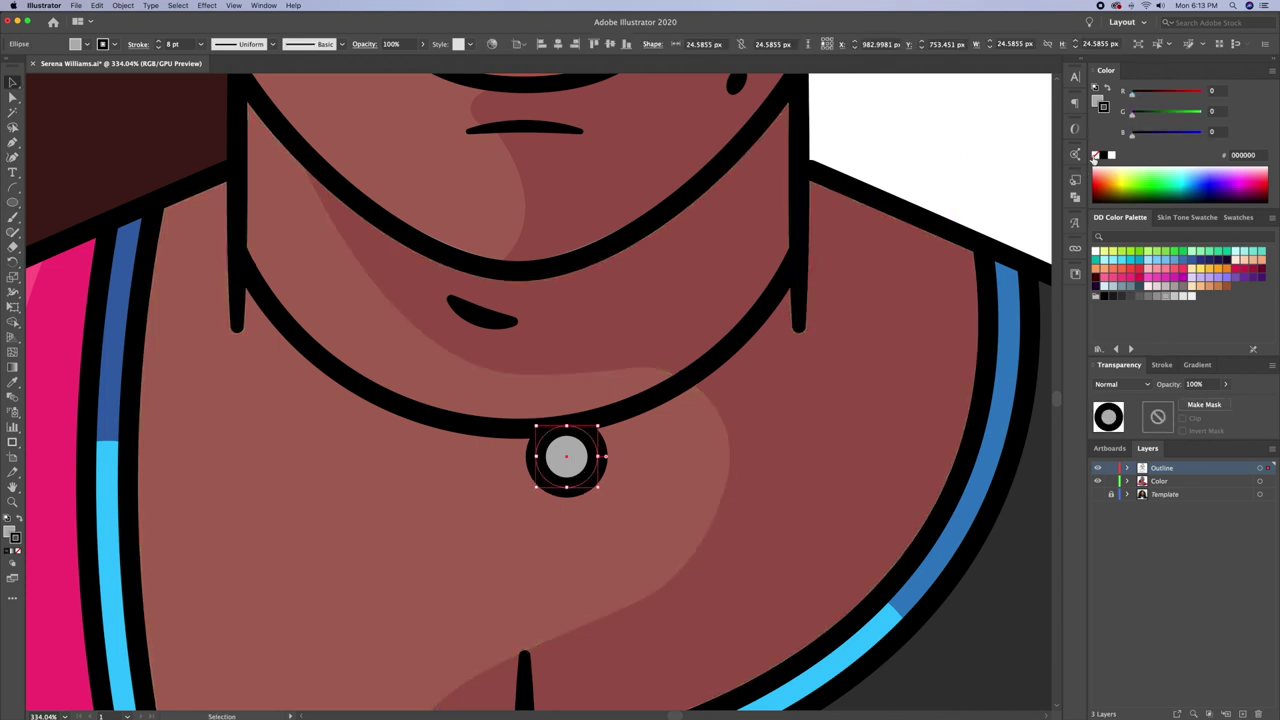
left_click(939, 151)
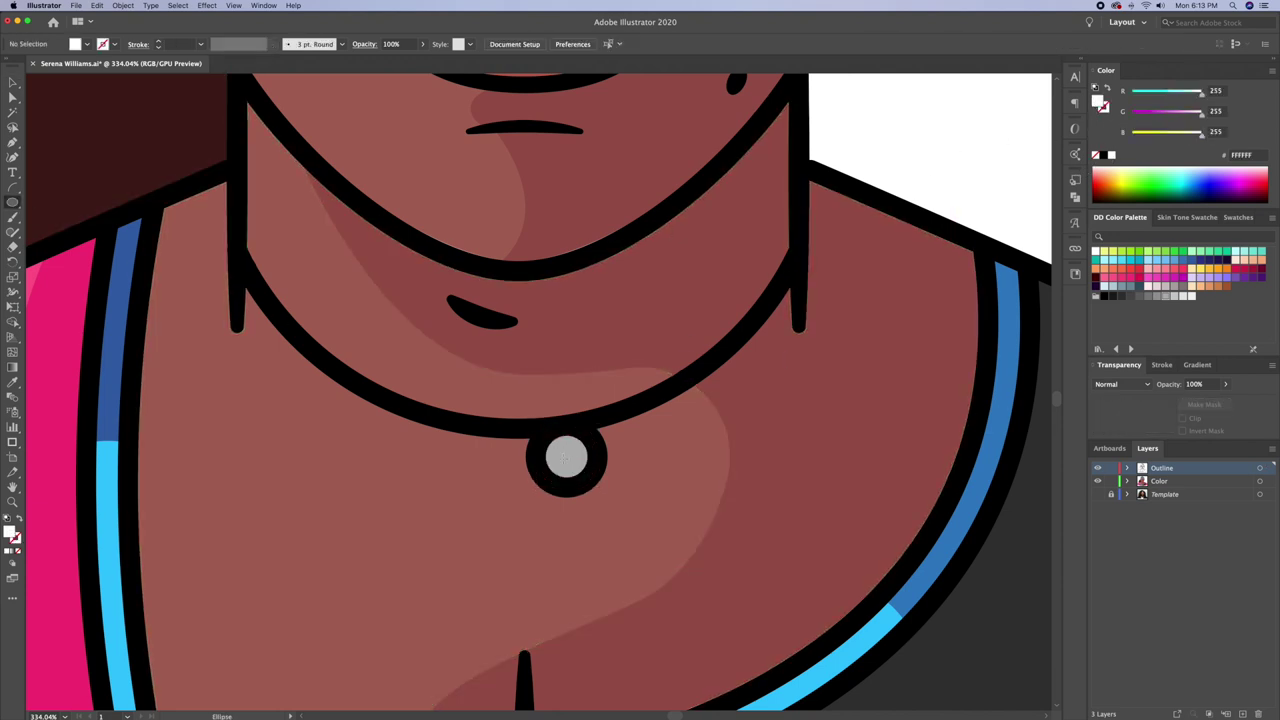